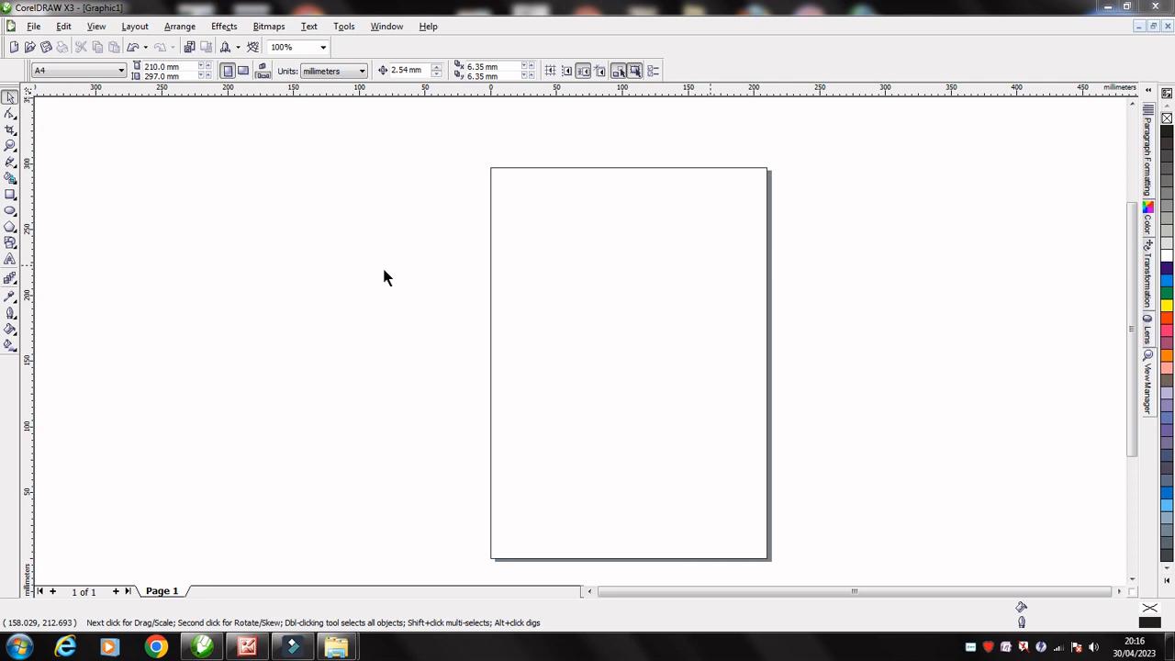
pyautogui.click(246, 647)
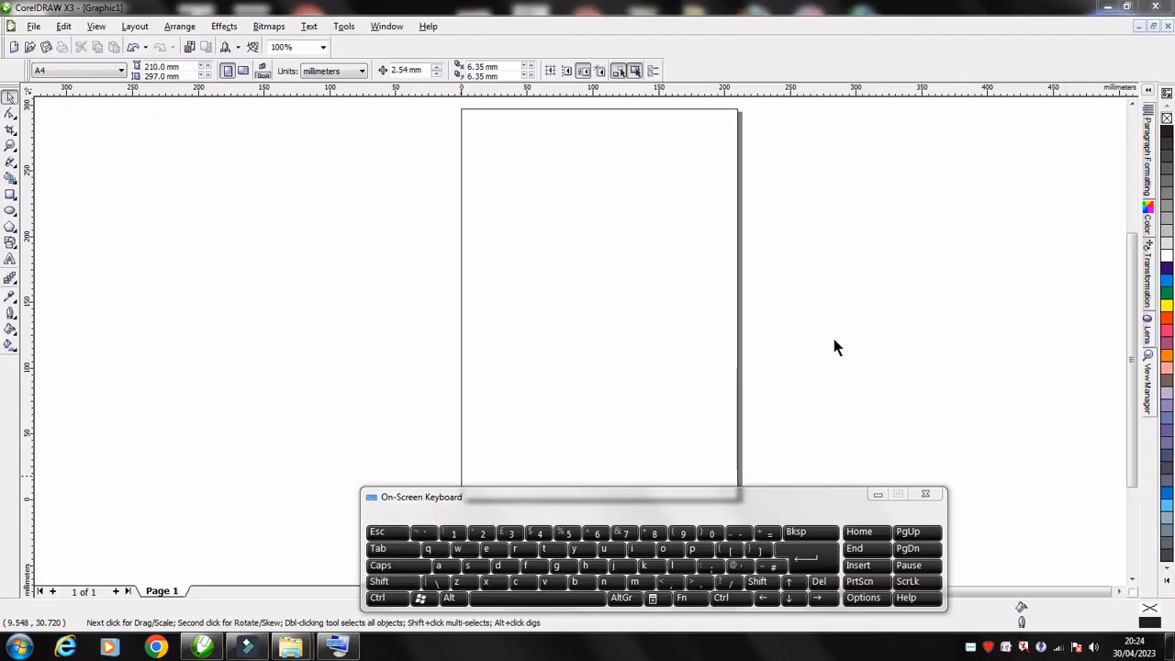
# Draw a rectangle about 56 mm wide and 49 mm high near the page's left edge
pyautogui.click(10, 195)
pyautogui.moveTo(485, 192); pyautogui.dragTo(558, 257)
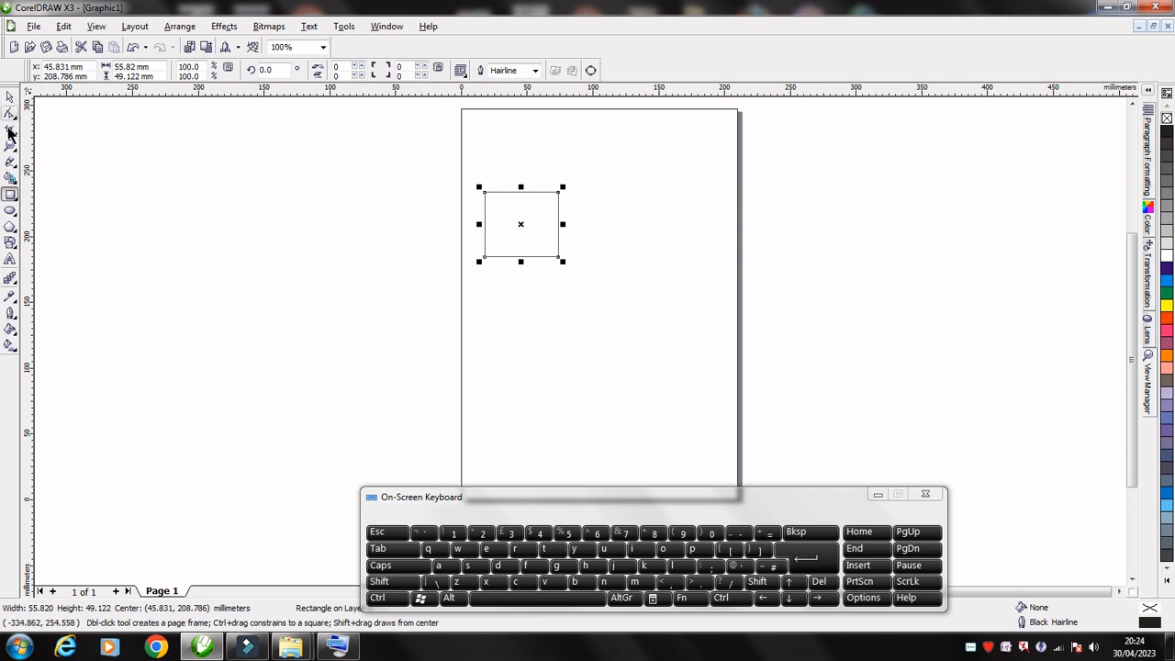
# Add the artistic text "649+612213" near the top of the page, above and to the right of the rectangle
pyautogui.click(10, 259)
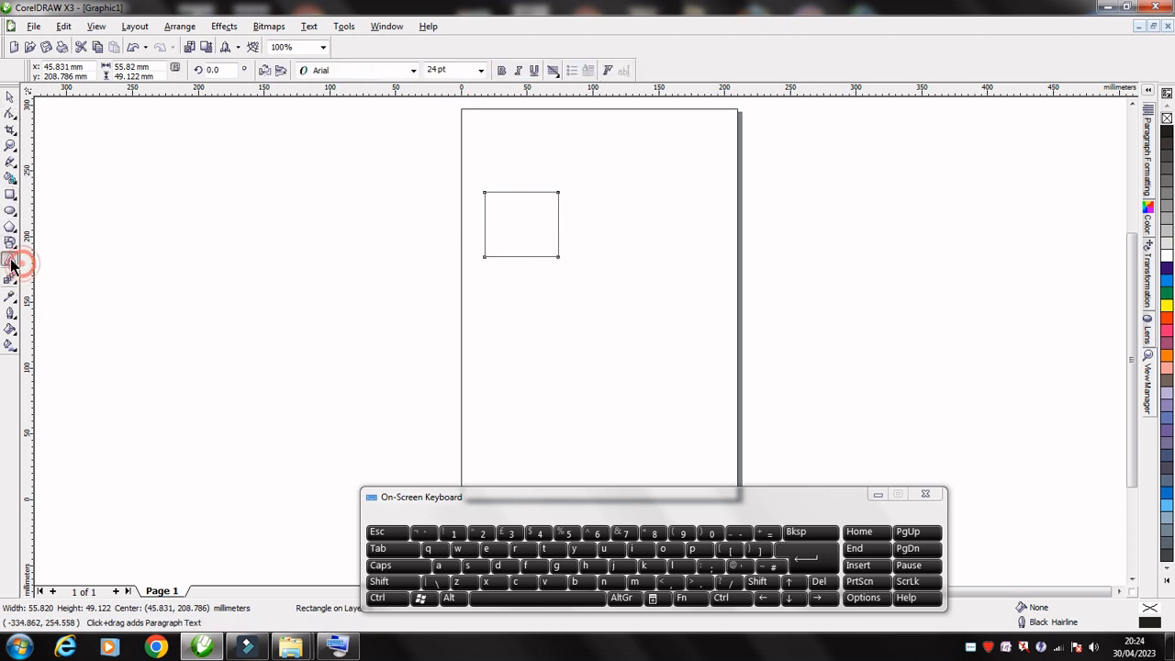
pyautogui.click(597, 163)
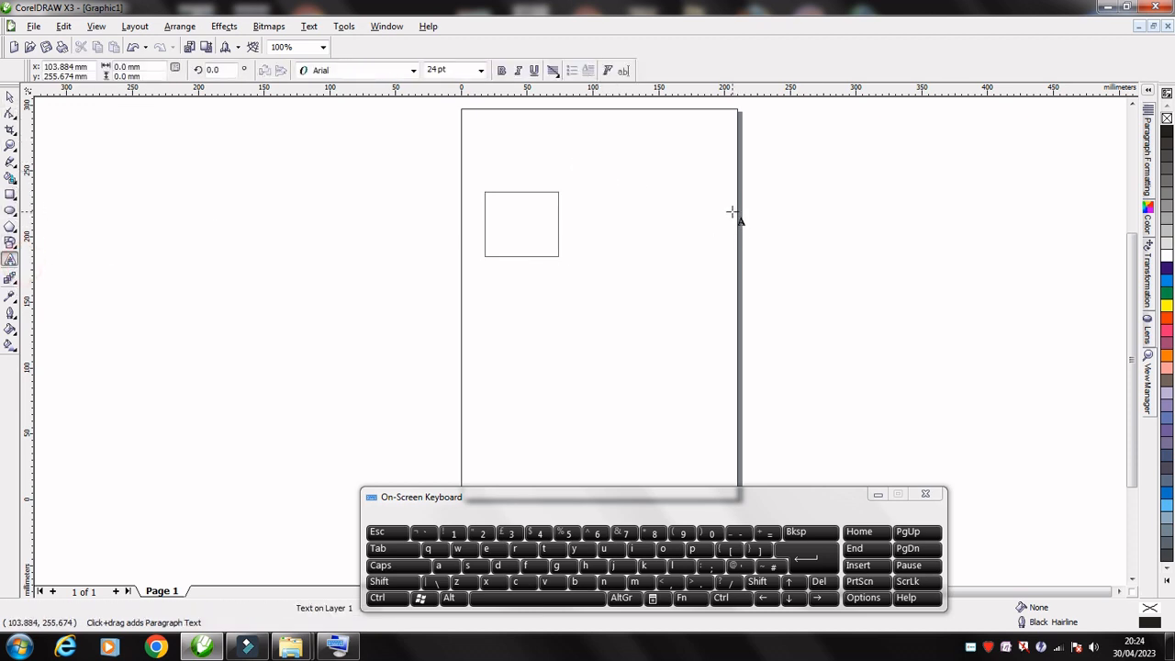
pyautogui.write('649+612213')
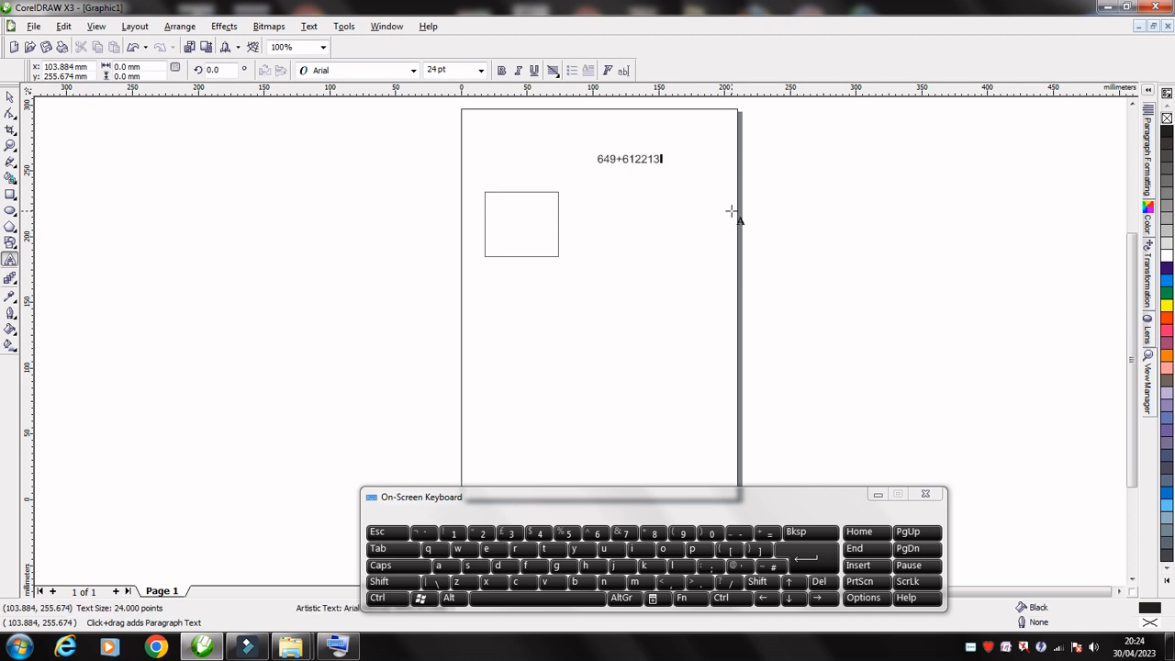
pyautogui.click(10, 95)
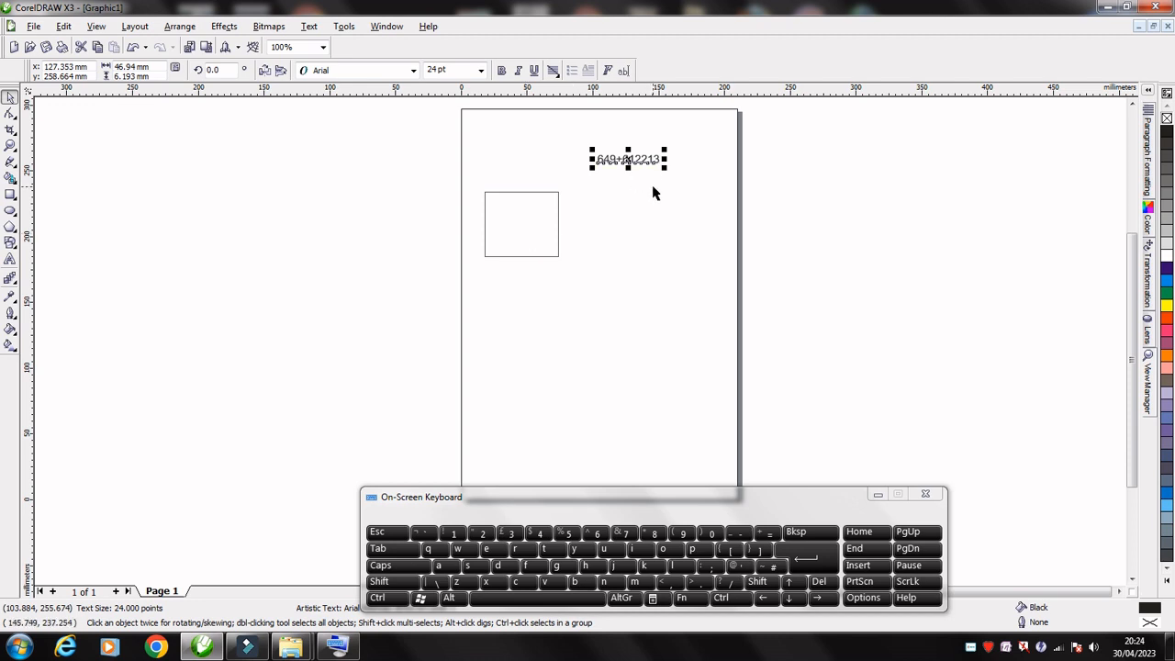
pyautogui.click(645, 198)
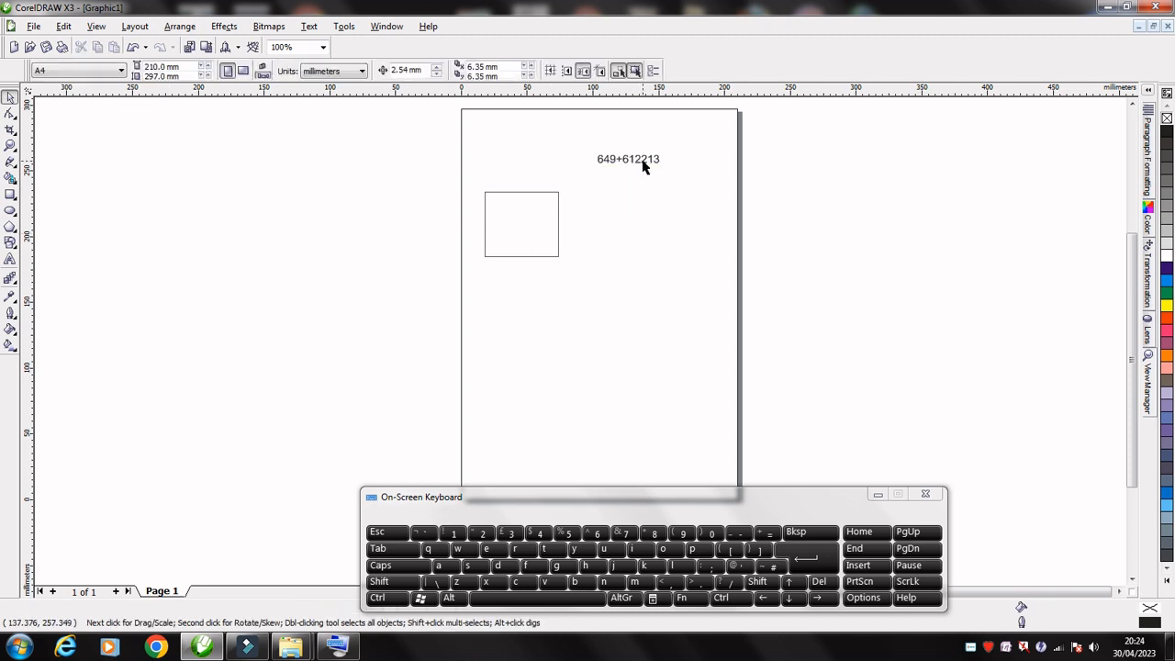
# Duplicate the 649+612213 text and move the copy above and to the right of the original
pyautogui.click(643, 161)
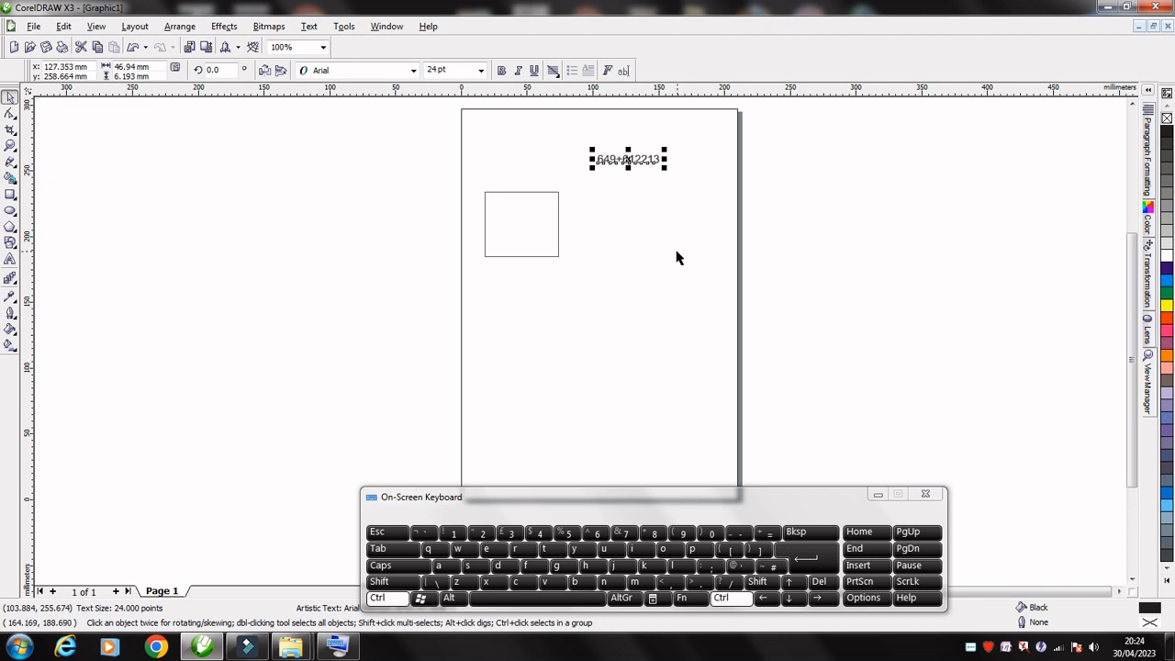
pyautogui.hotkey('ctrl', 'd')
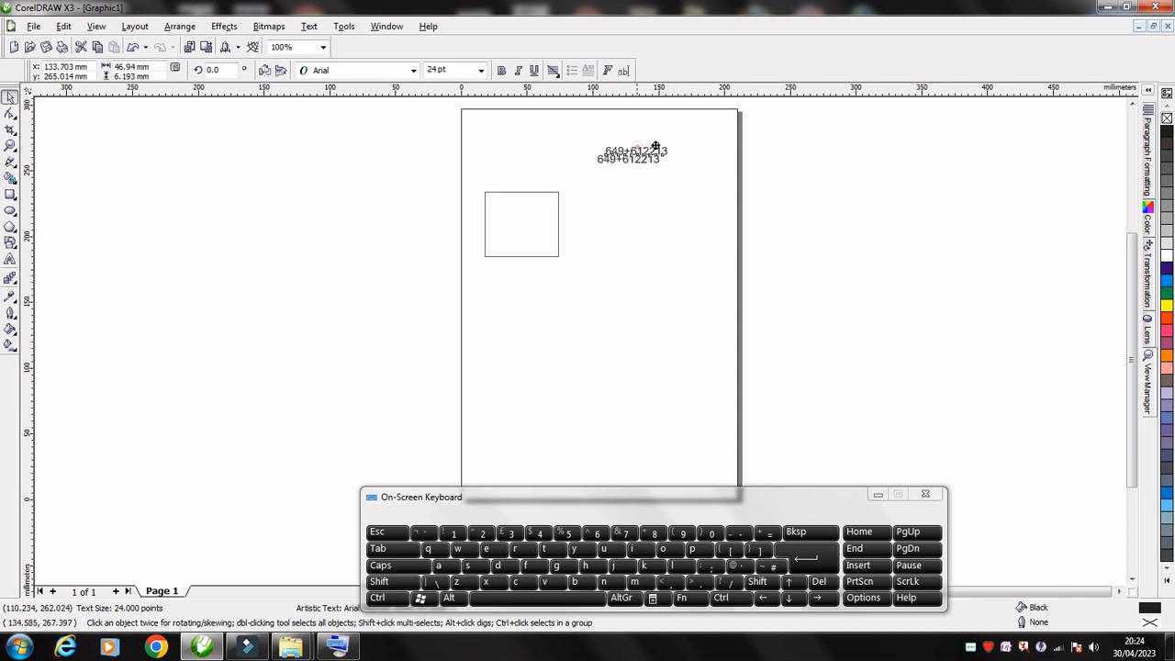
pyautogui.moveTo(655, 147); pyautogui.dragTo(703, 131)
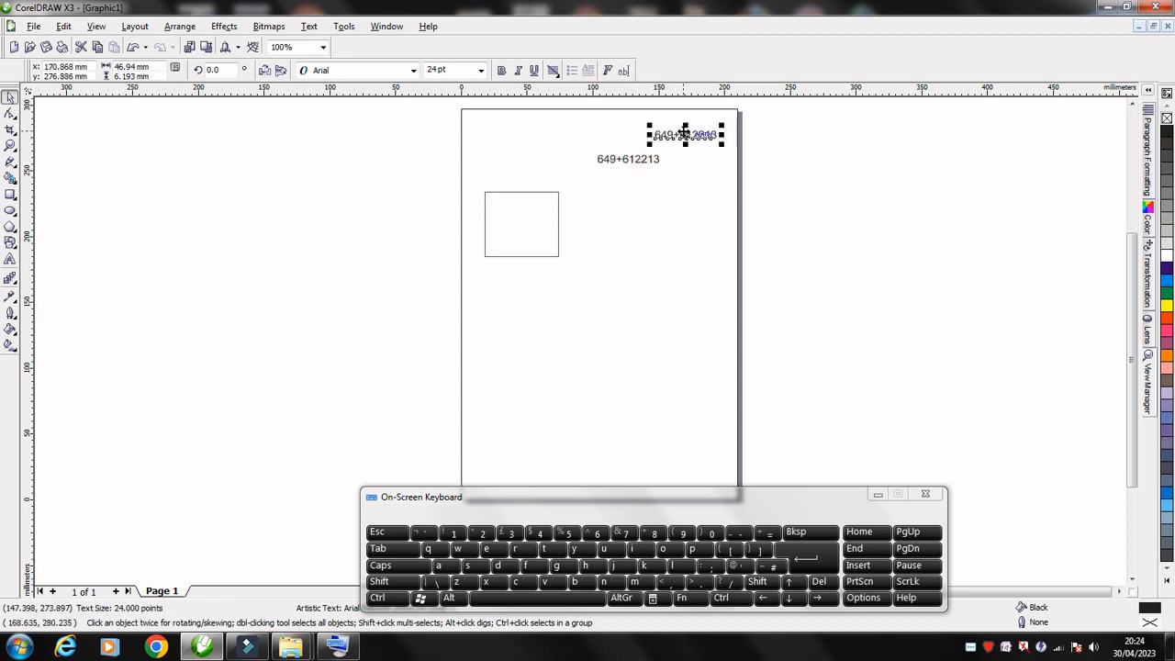
pyautogui.click(524, 216)
pyautogui.press('ctrl')
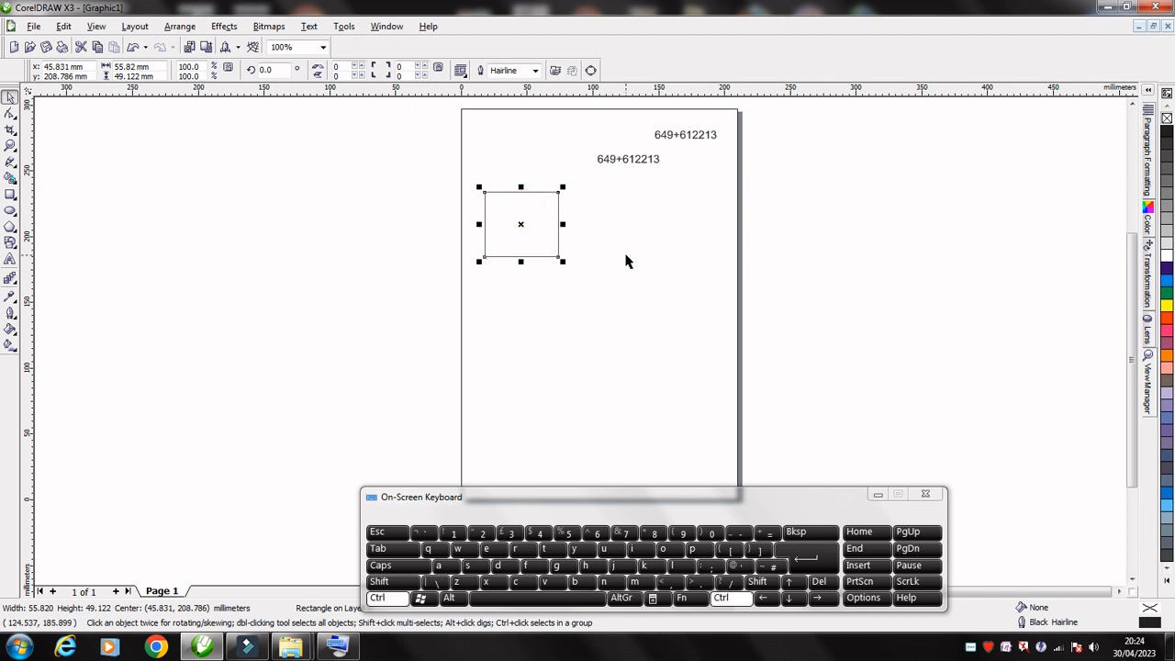
pyautogui.moveTo(533, 215); pyautogui.dragTo(557, 227)
pyautogui.press('Delete')
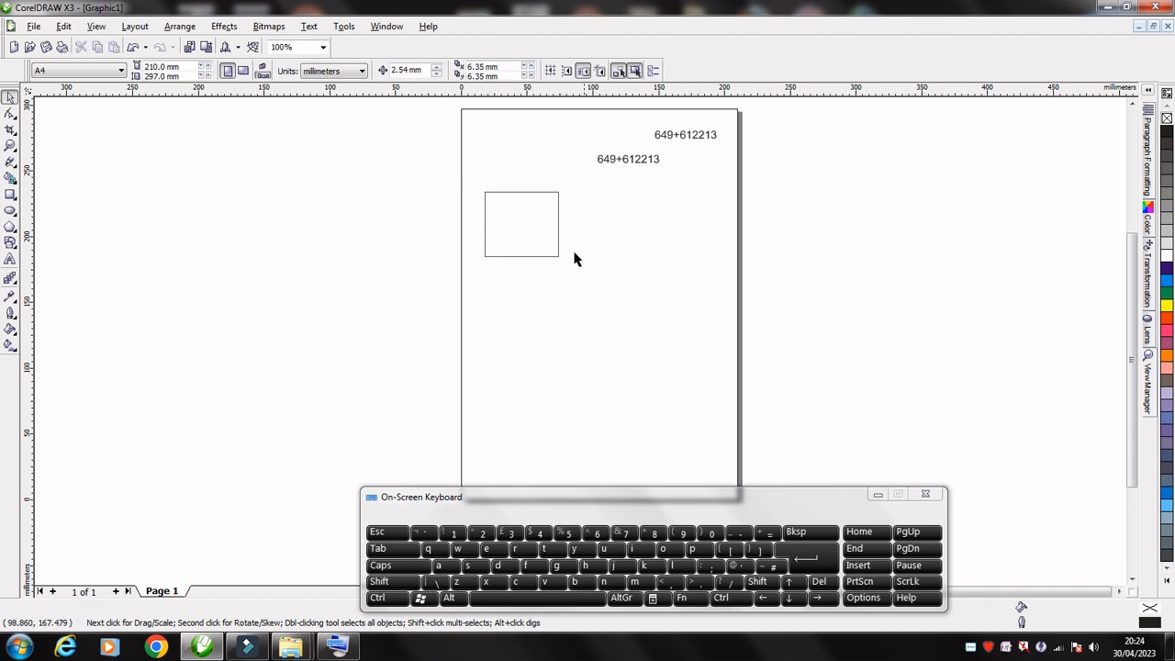
# Place a copy of the rectangle to the right of the original and a copy of the original text across the page's right edge
pyautogui.click(523, 227)
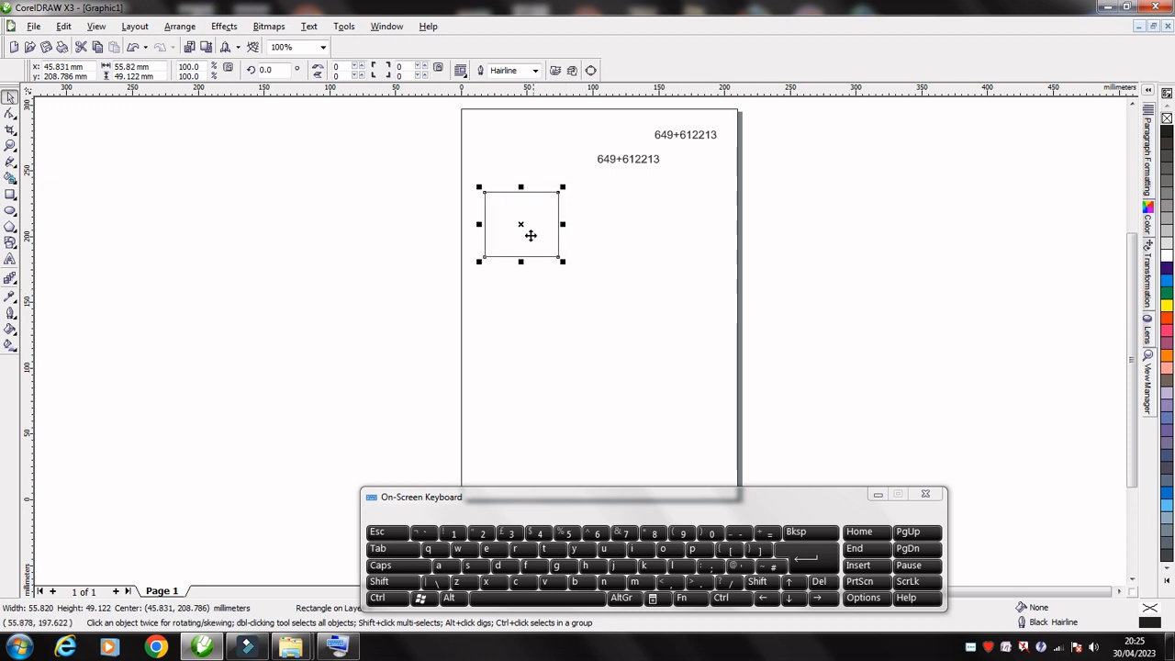
pyautogui.moveTo(520, 226); pyautogui.dragTo(645, 226)
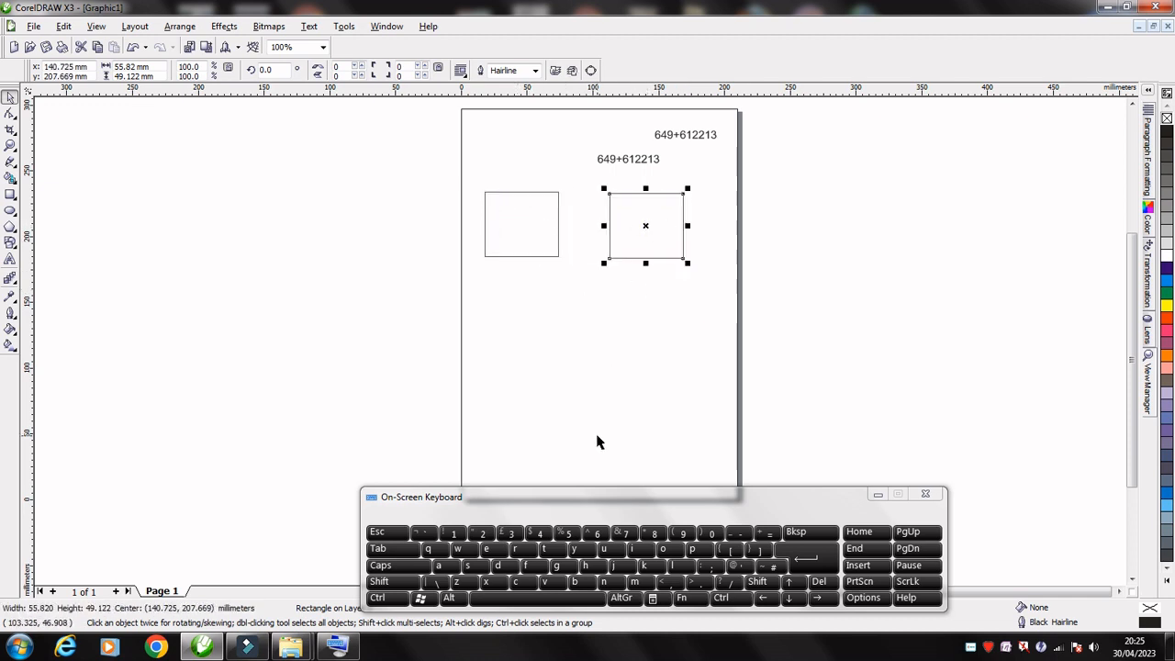
pyautogui.click(657, 161)
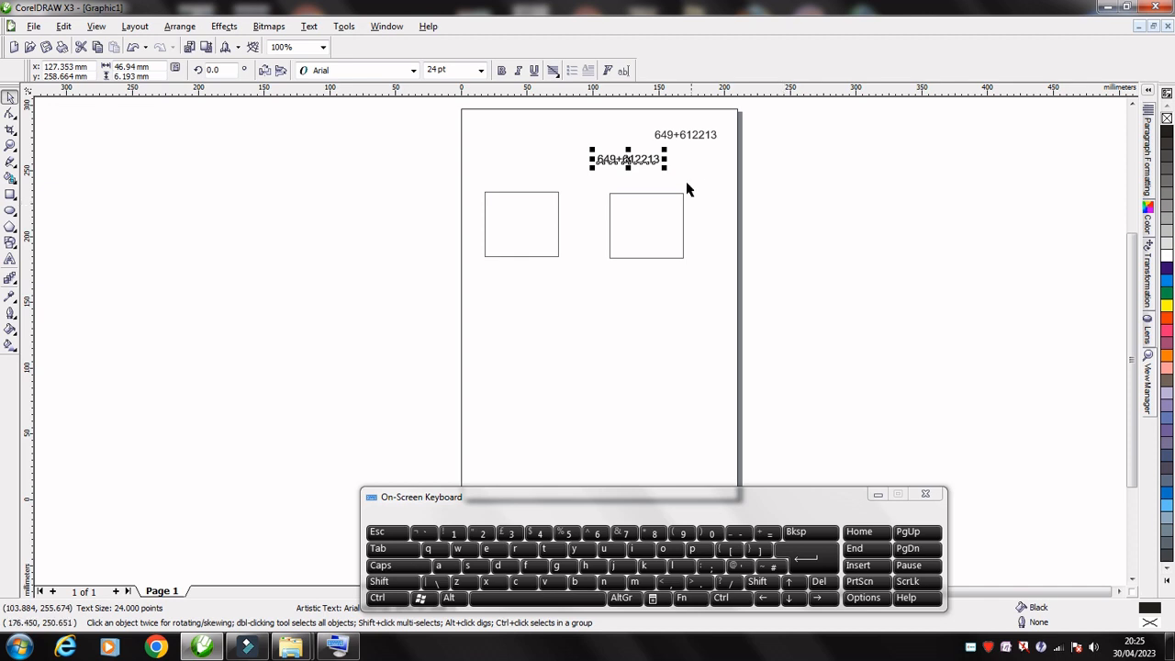
pyautogui.moveTo(627, 158); pyautogui.dragTo(723, 166)
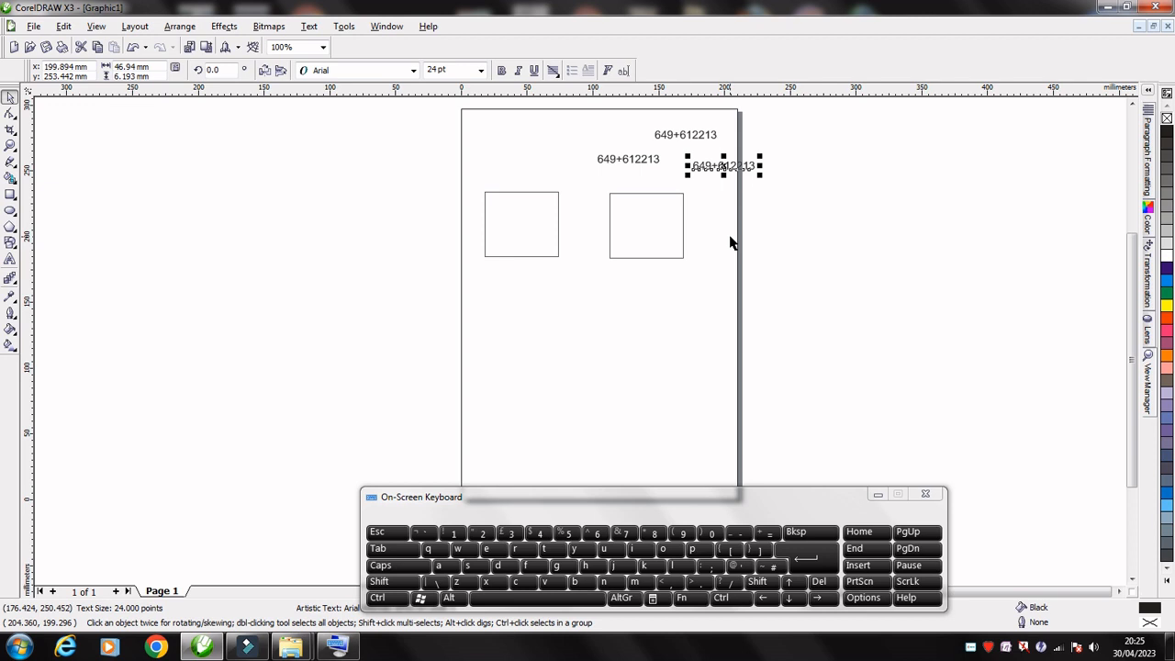
# Mirror the left rectangle horizontally
pyautogui.click(527, 240)
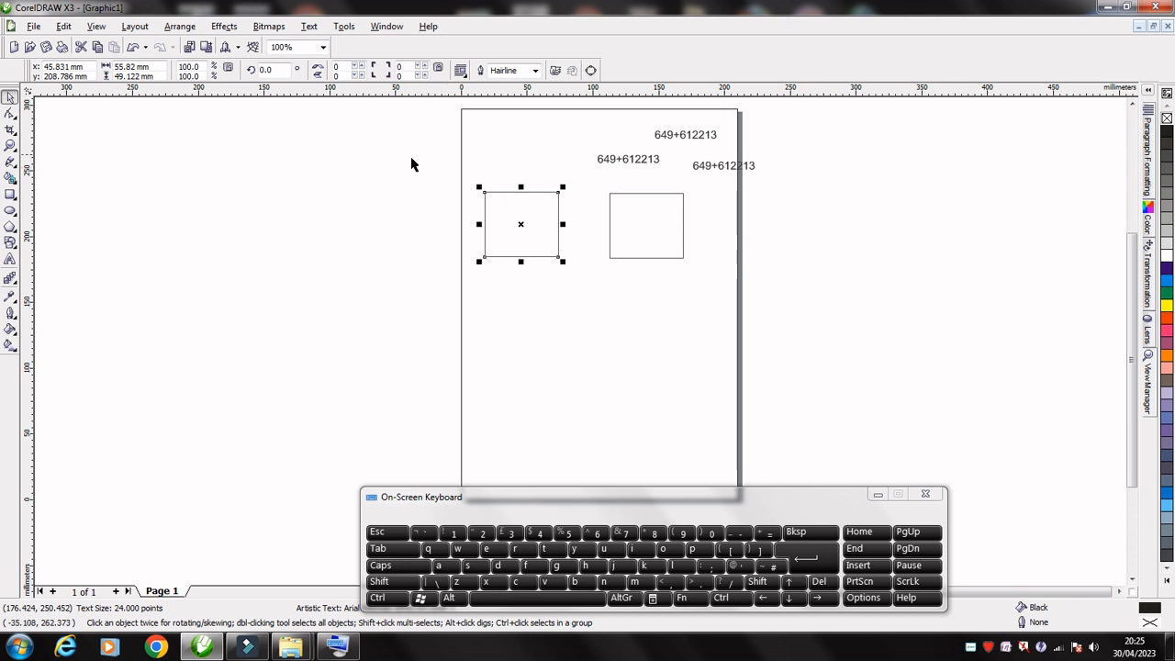
pyautogui.click(319, 67)
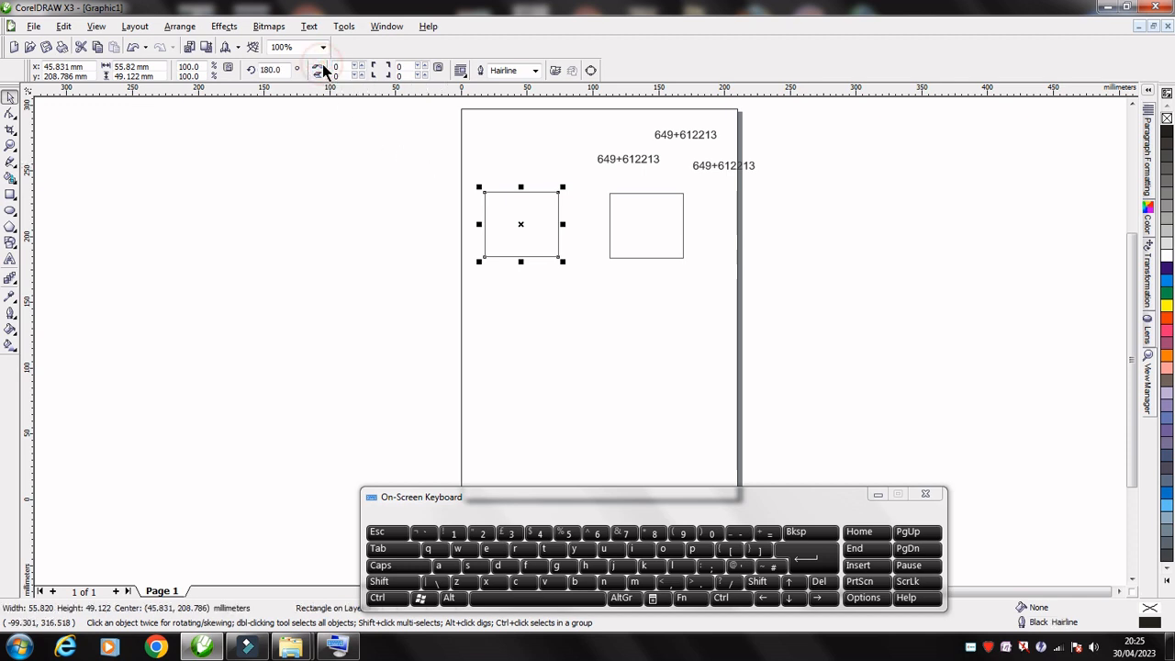
# Flip the original 649+612213 text vertically and back, and horizontally and back, and deselect it
pyautogui.click(631, 162)
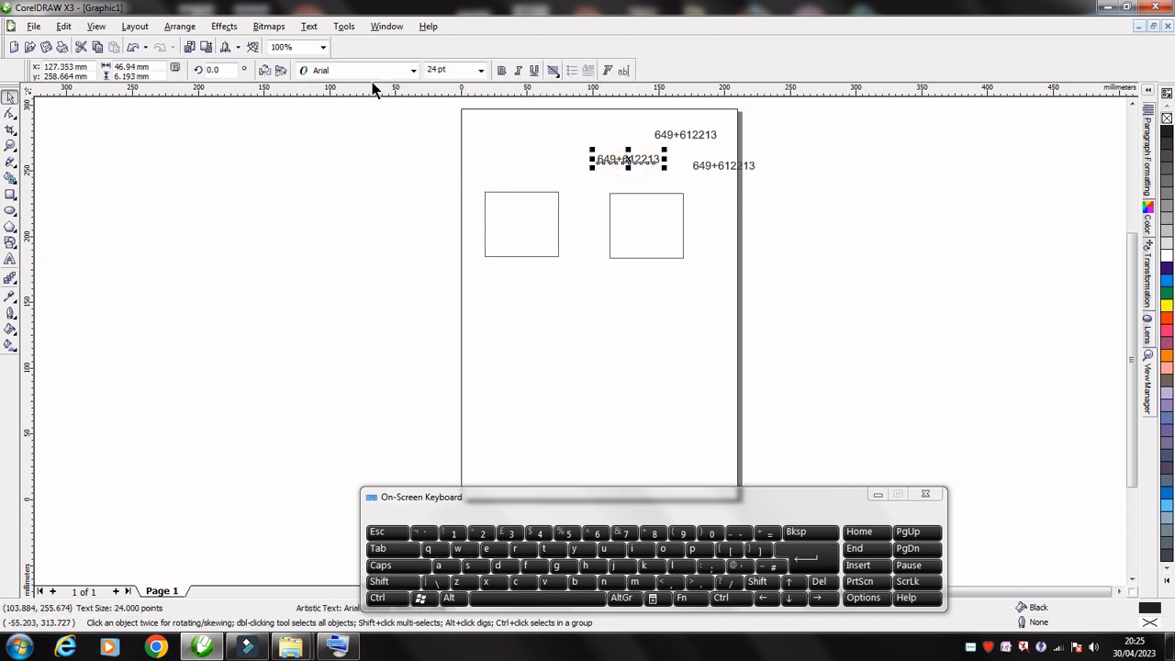
pyautogui.click(281, 72)
pyautogui.click(280, 72)
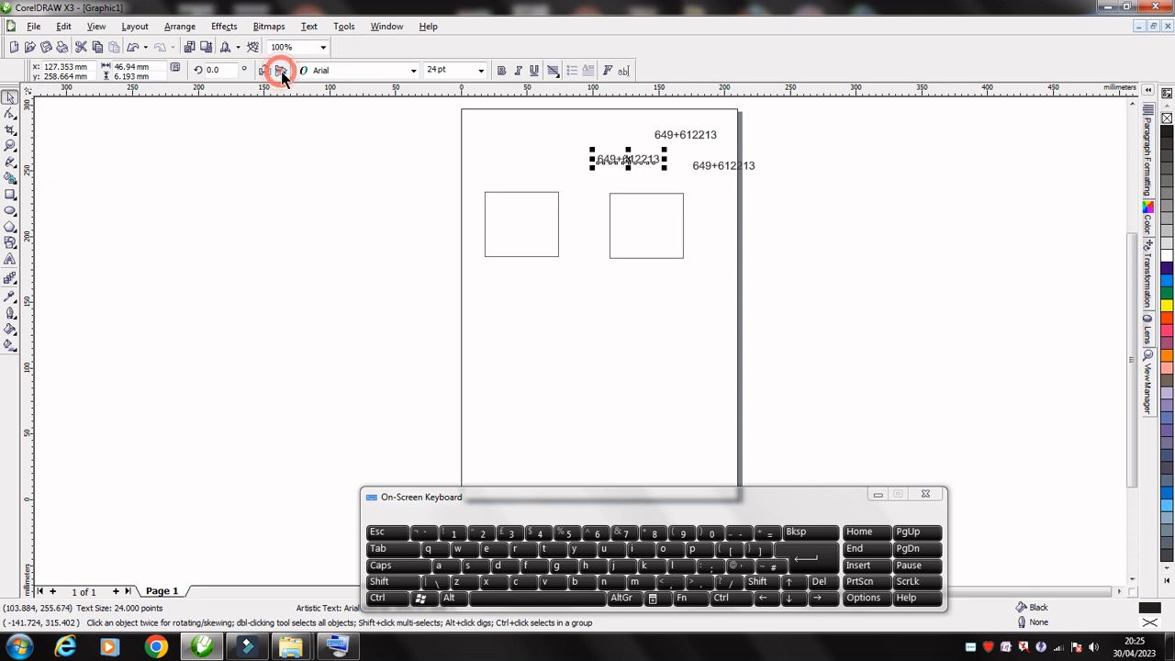
pyautogui.click(264, 70)
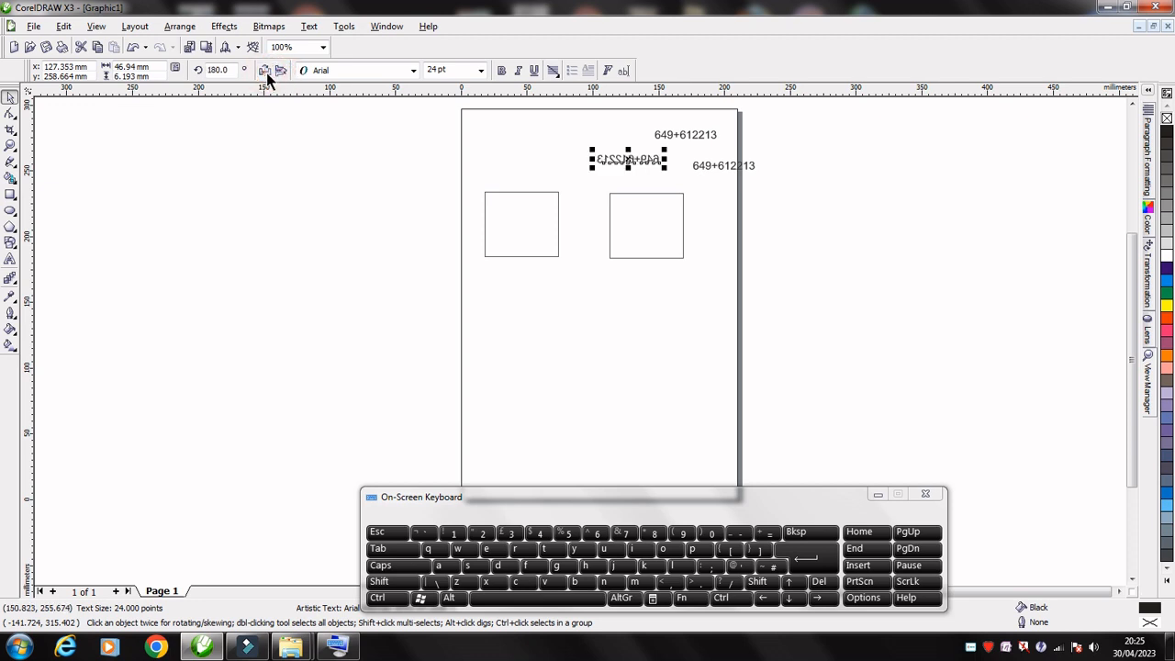
pyautogui.click(267, 72)
pyautogui.click(804, 262)
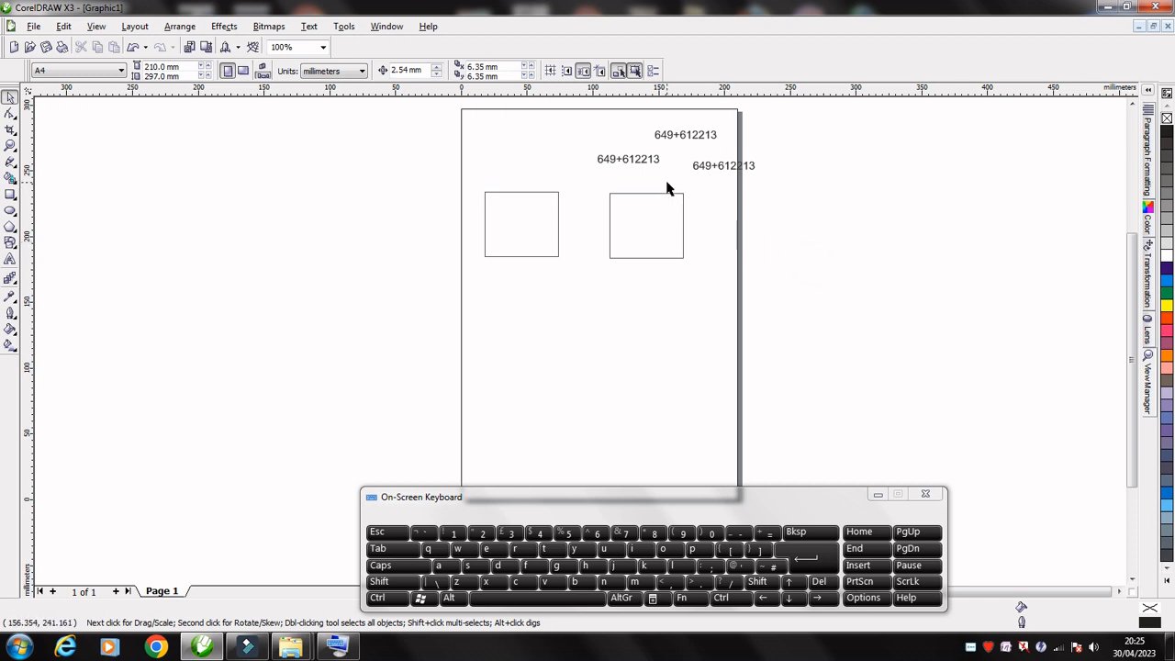
# Mirror the original 649+612213 text horizontally across its left edge, keeping its size
pyautogui.moveTo(581, 126); pyautogui.dragTo(795, 266)
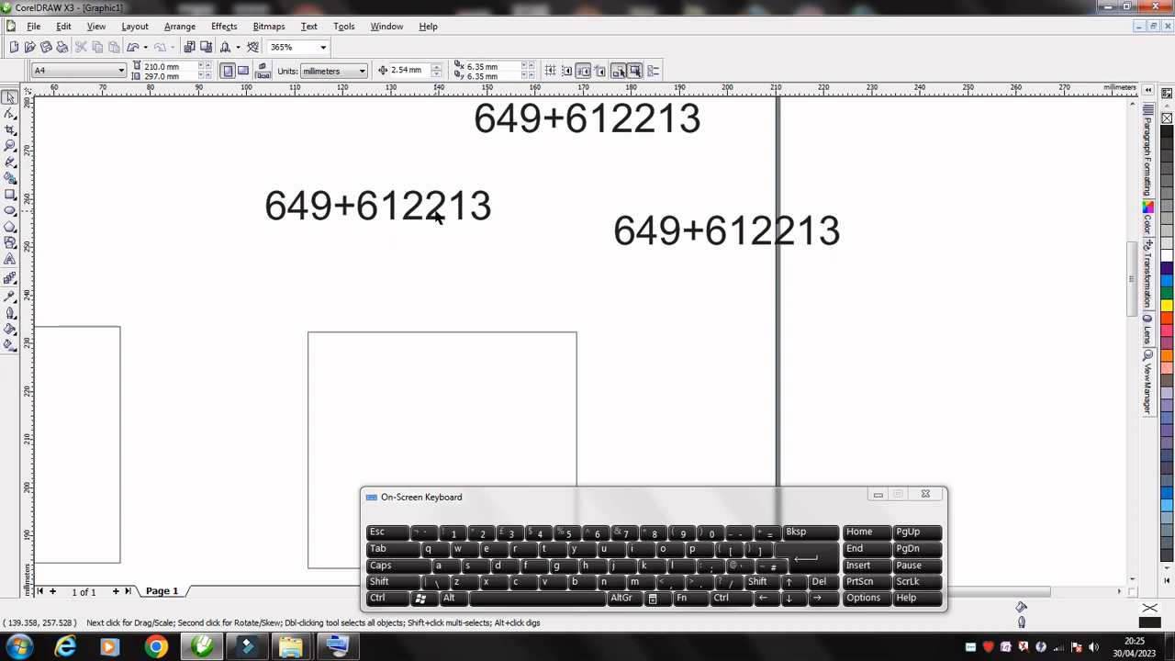
pyautogui.click(471, 212)
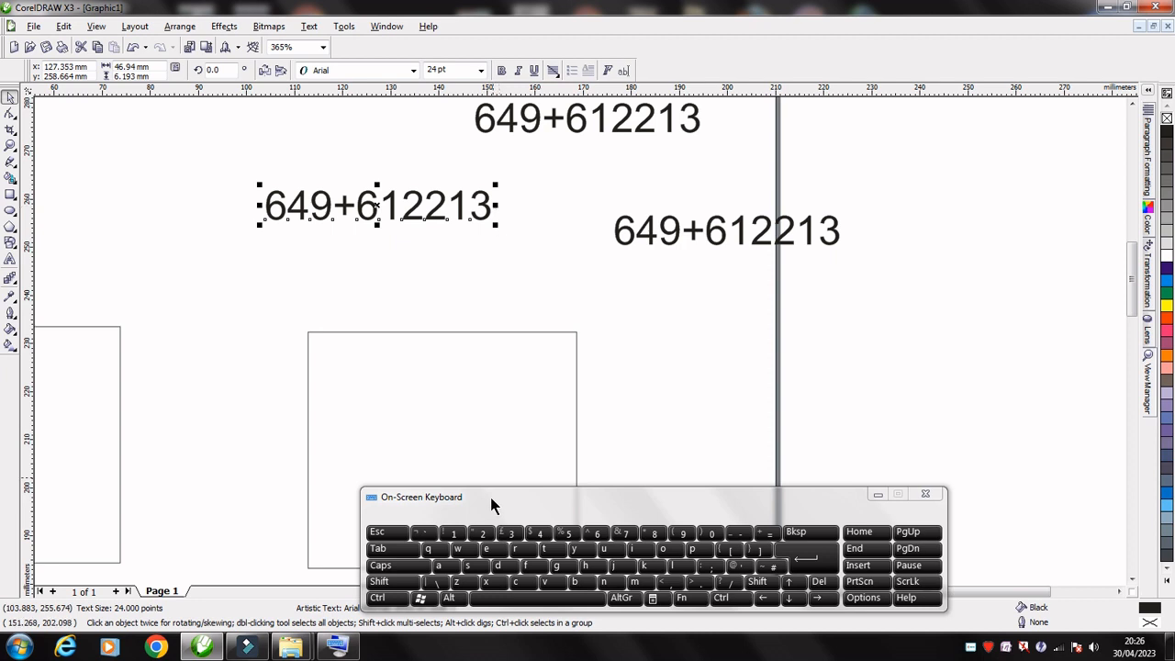
pyautogui.click(395, 597)
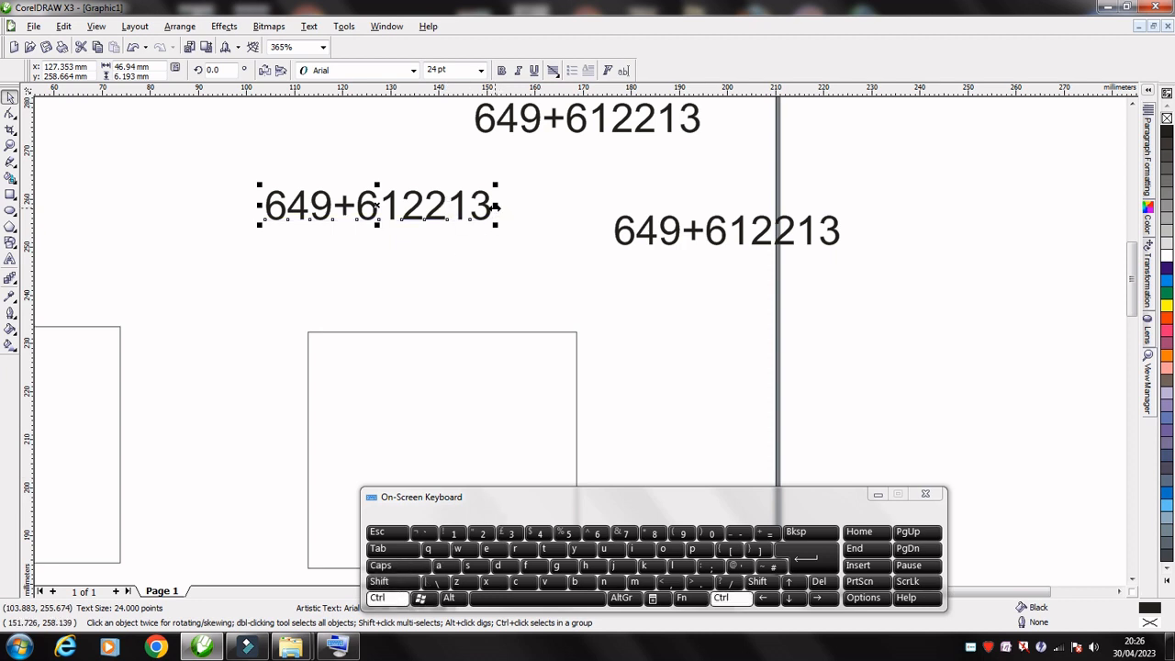
pyautogui.moveTo(496, 208); pyautogui.dragTo(427, 204)
pyautogui.moveTo(251, 204); pyautogui.dragTo(214, 204)
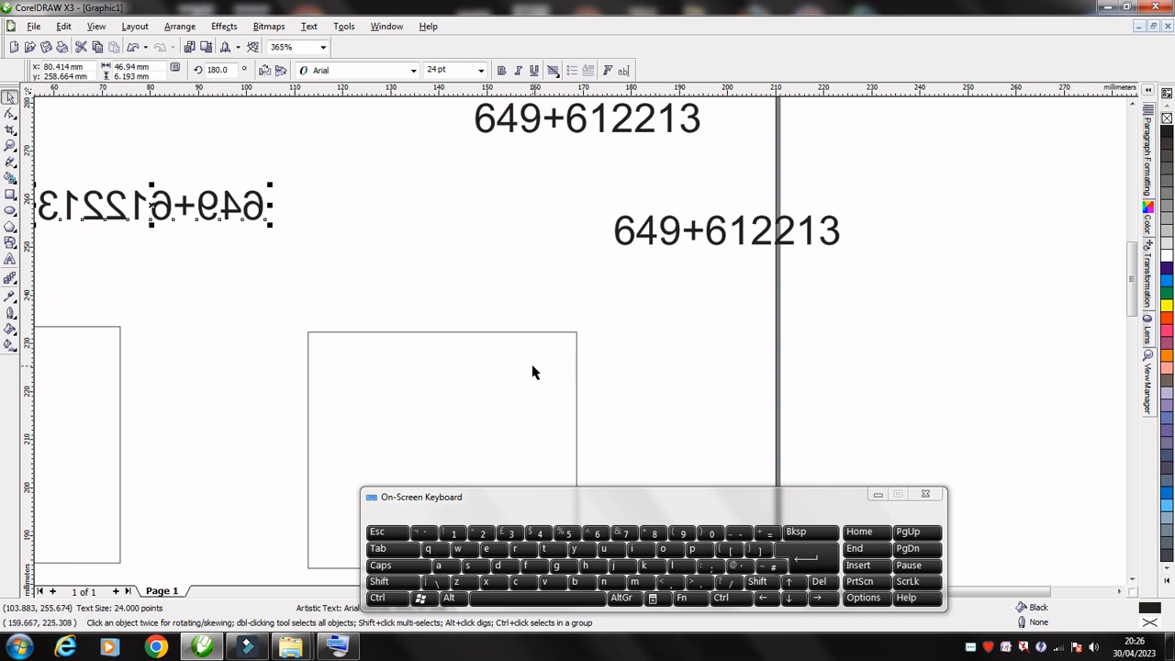
# Mirror the text crossing the page's right edge horizontally across its own left side, keeping its size
pyautogui.click(679, 237)
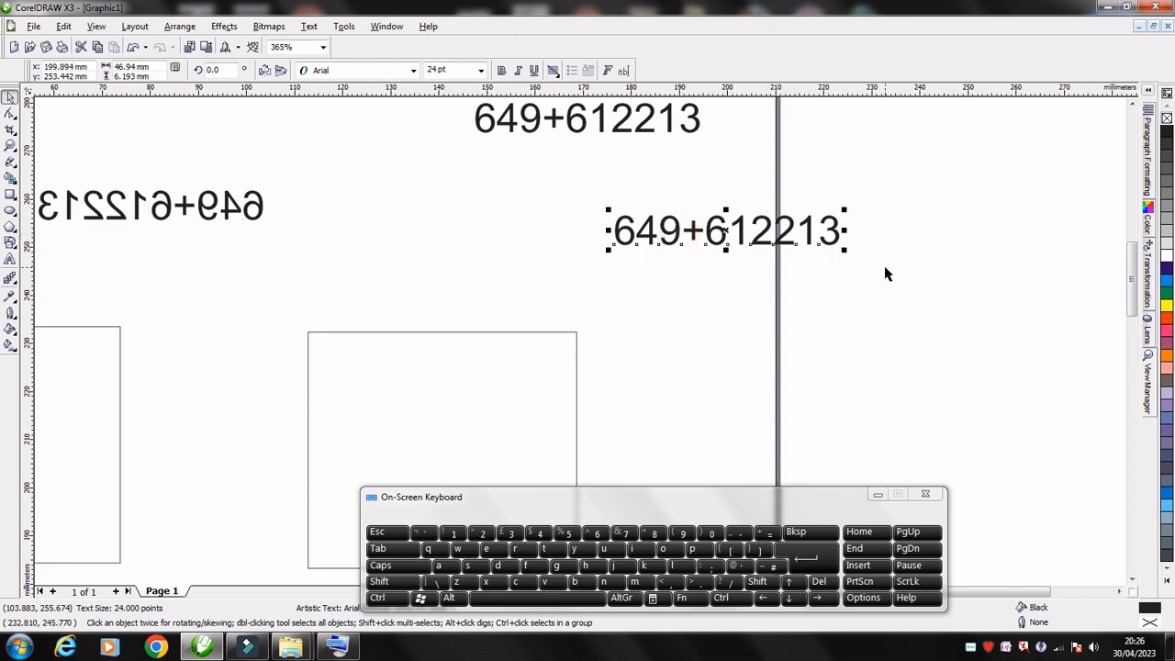
pyautogui.press('ctrl')
pyautogui.moveTo(845, 230); pyautogui.dragTo(606, 231)
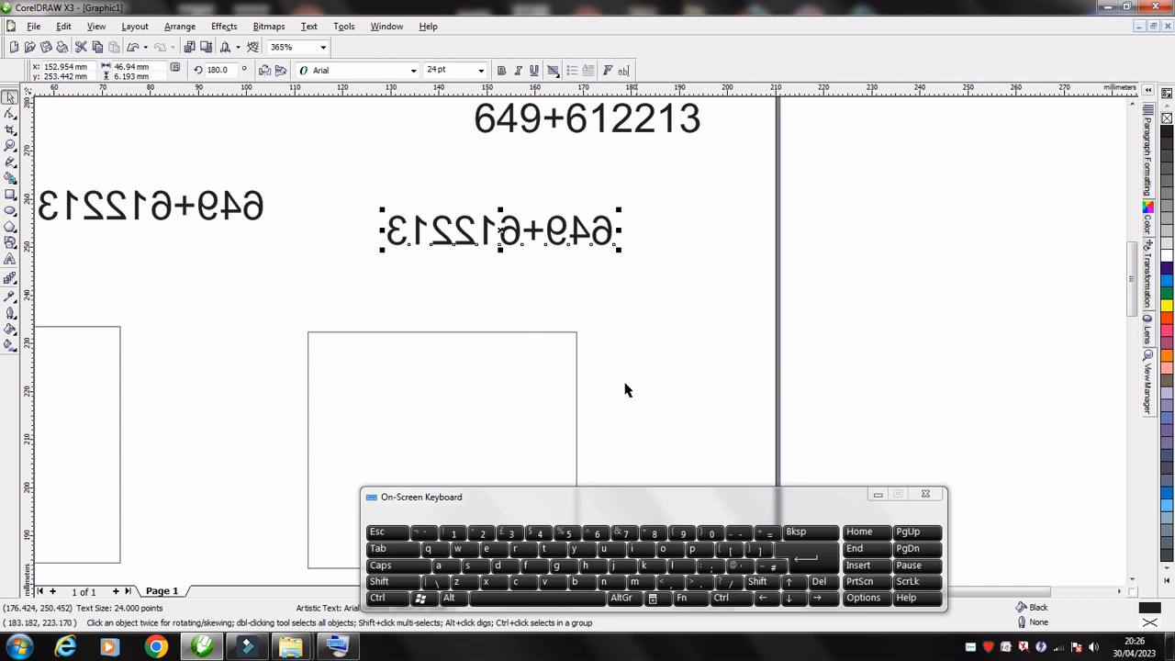
# Move the right rectangle across the page's right edge and reduce its height to about 28 mm
pyautogui.moveTo(547, 354); pyautogui.dragTo(939, 204)
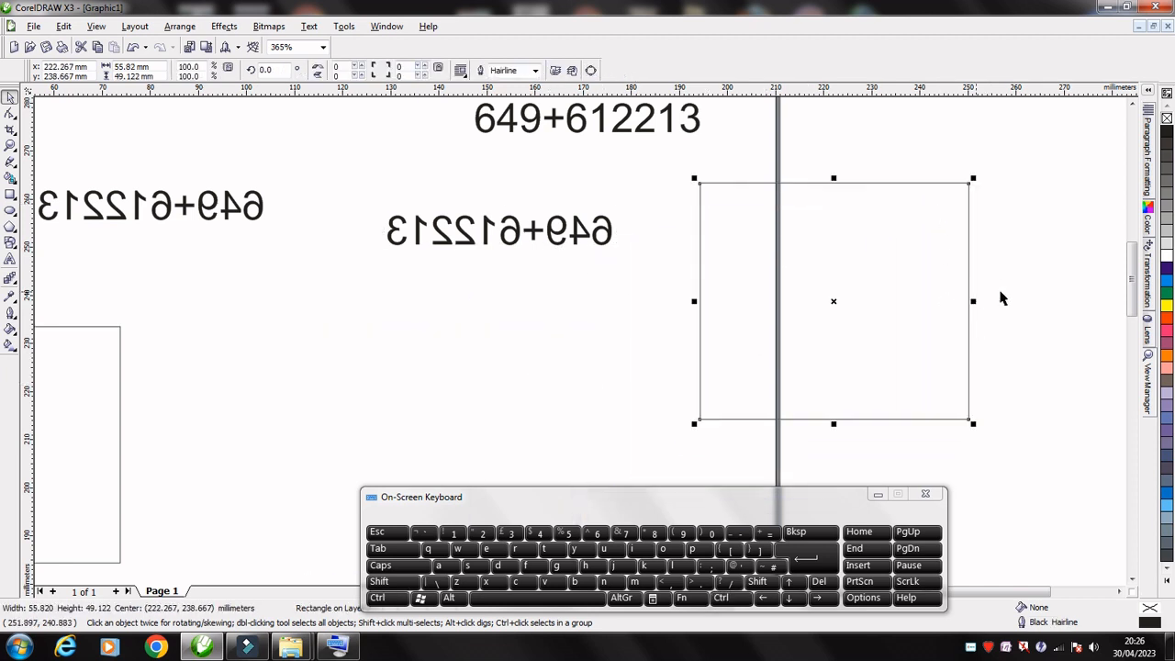
pyautogui.moveTo(833, 179); pyautogui.dragTo(854, 282)
# Mirror the shortened rectangle horizontally across its left edge, keeping its size
pyautogui.press('ctrl')
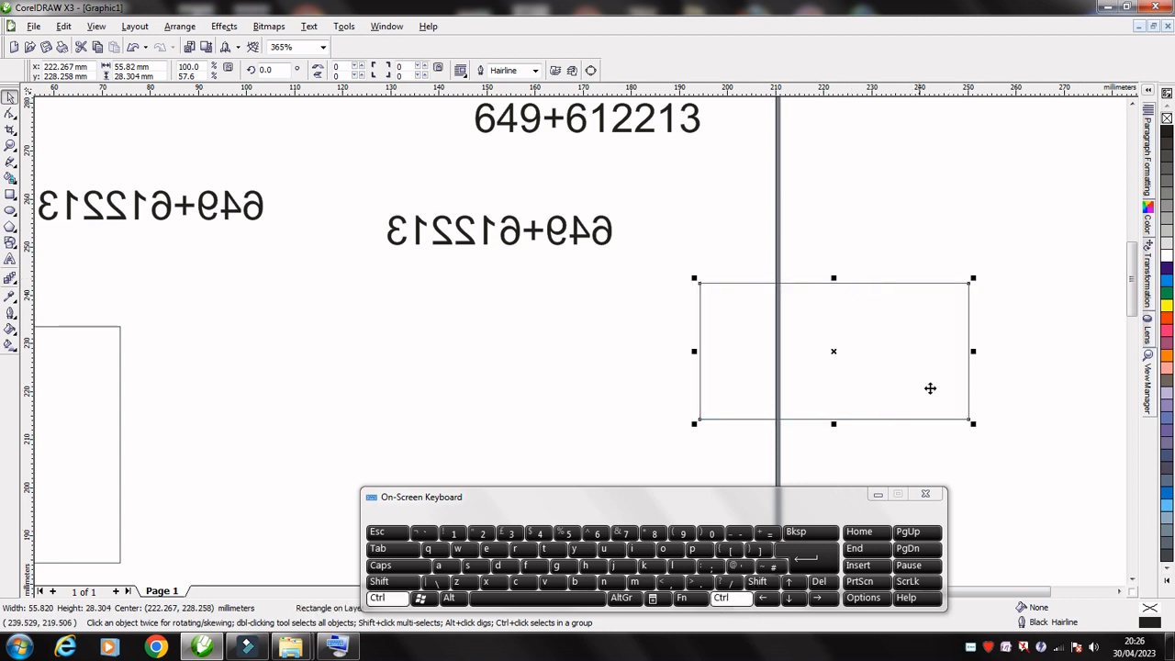
pyautogui.moveTo(971, 351); pyautogui.dragTo(605, 367)
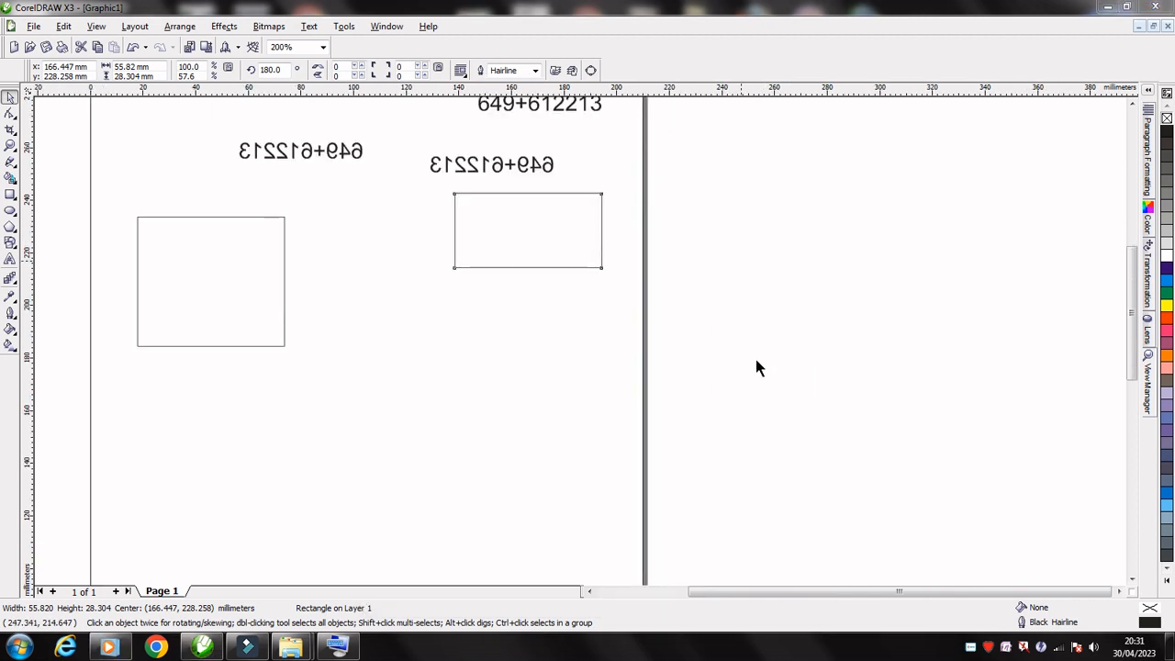
# Flip the mirrored text above the shorter rectangle back to readable below that rectangle, and enlarge it to about 28.5 pt
pyautogui.click(514, 166)
pyautogui.moveTo(493, 165); pyautogui.dragTo(589, 358)
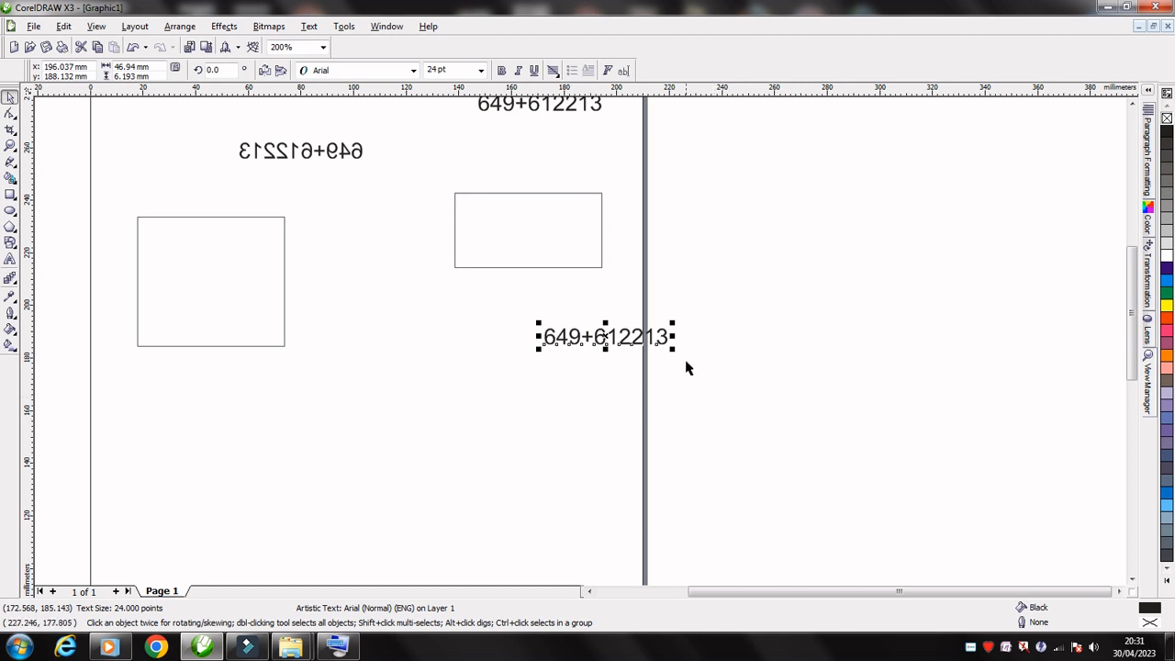
pyautogui.moveTo(674, 352); pyautogui.dragTo(695, 424)
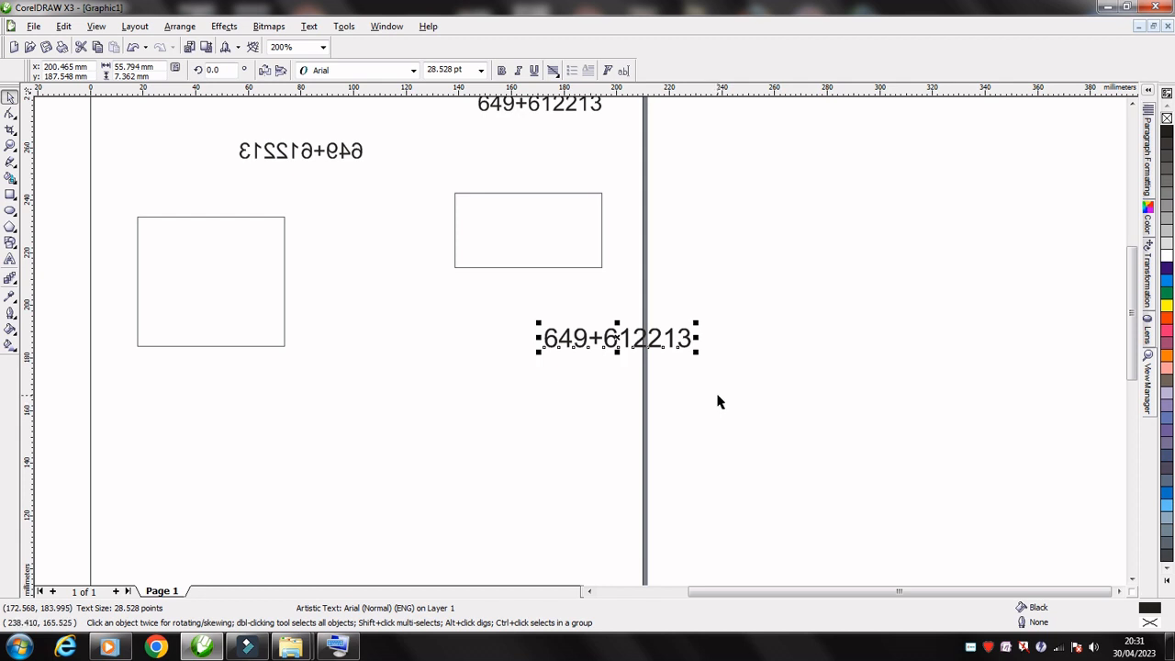
# Show the on-screen keyboard and enlarge the text below the shorter rectangle in 1 pt increments to about 38.5 pt
pyautogui.click(336, 647)
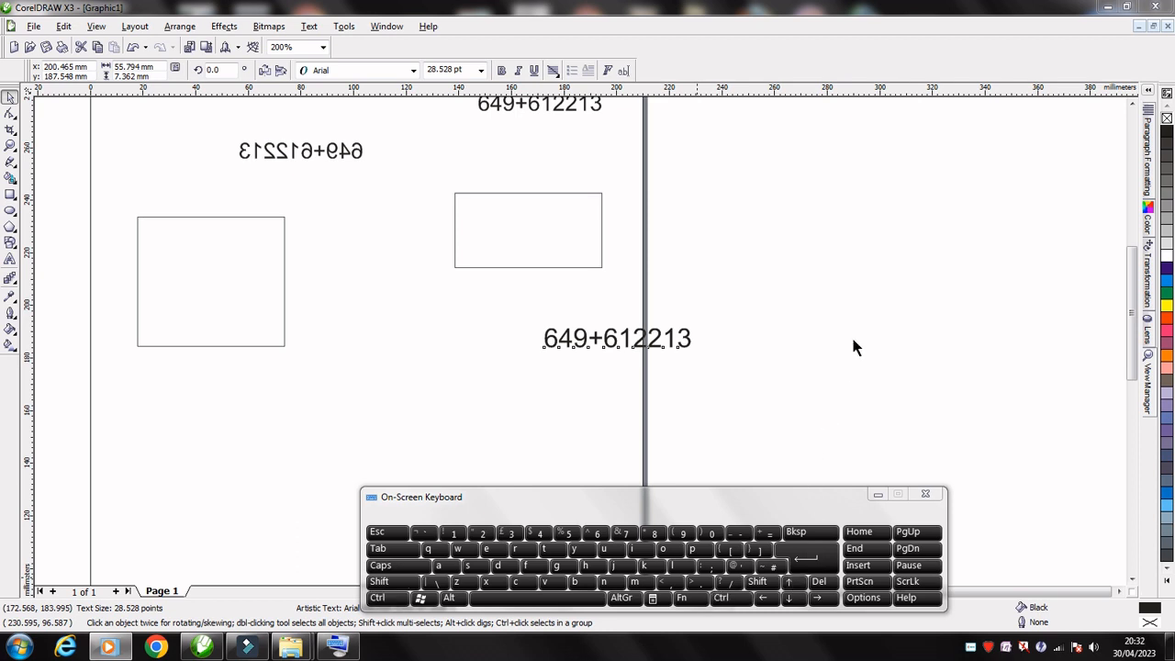
pyautogui.click(657, 351)
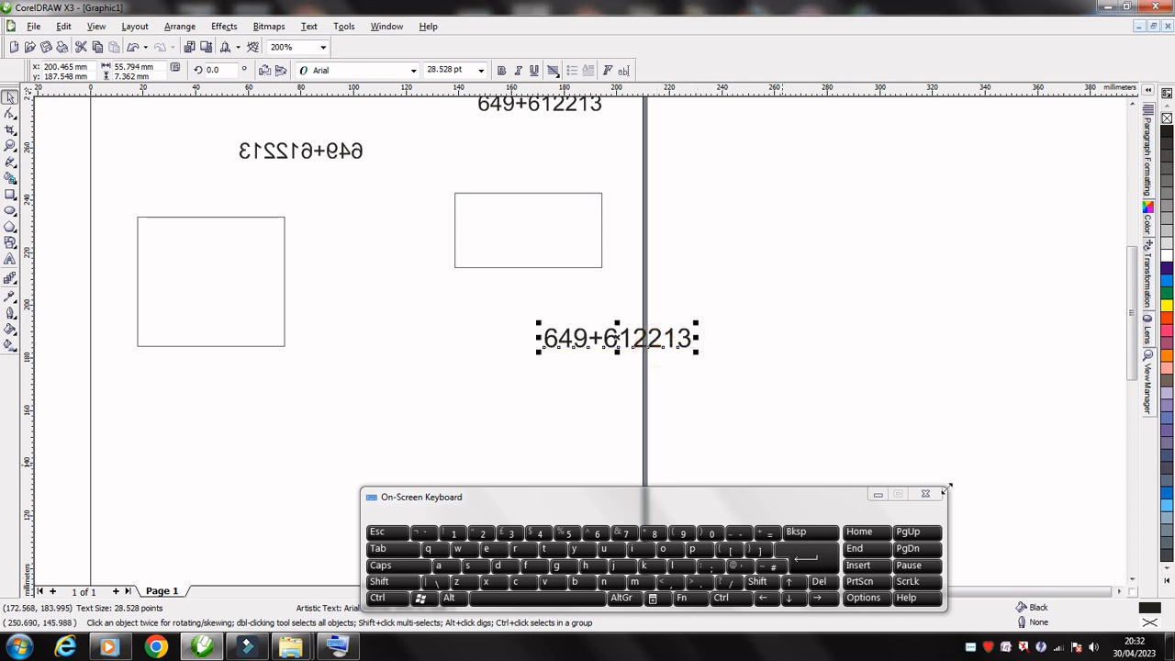
pyautogui.press('ctrl+KP_8')
pyautogui.press('ctrl+KP_8')
pyautogui.press('ctrl+KP_8')
pyautogui.press('ctrl+KP_8')
pyautogui.press('ctrl+KP_8')
pyautogui.press('ctrl+KP_8')
pyautogui.press('ctrl+KP_8')
pyautogui.press('ctrl+KP_8')
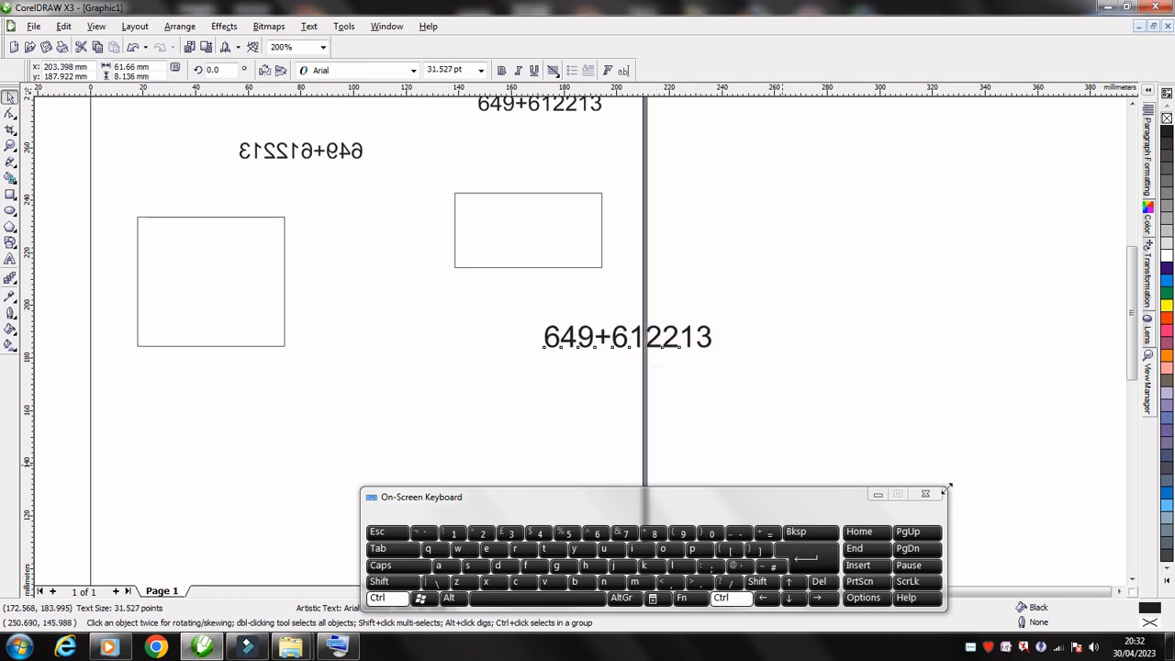
pyautogui.press('ctrl+KP_8')
pyautogui.press('ctrl+KP_8')
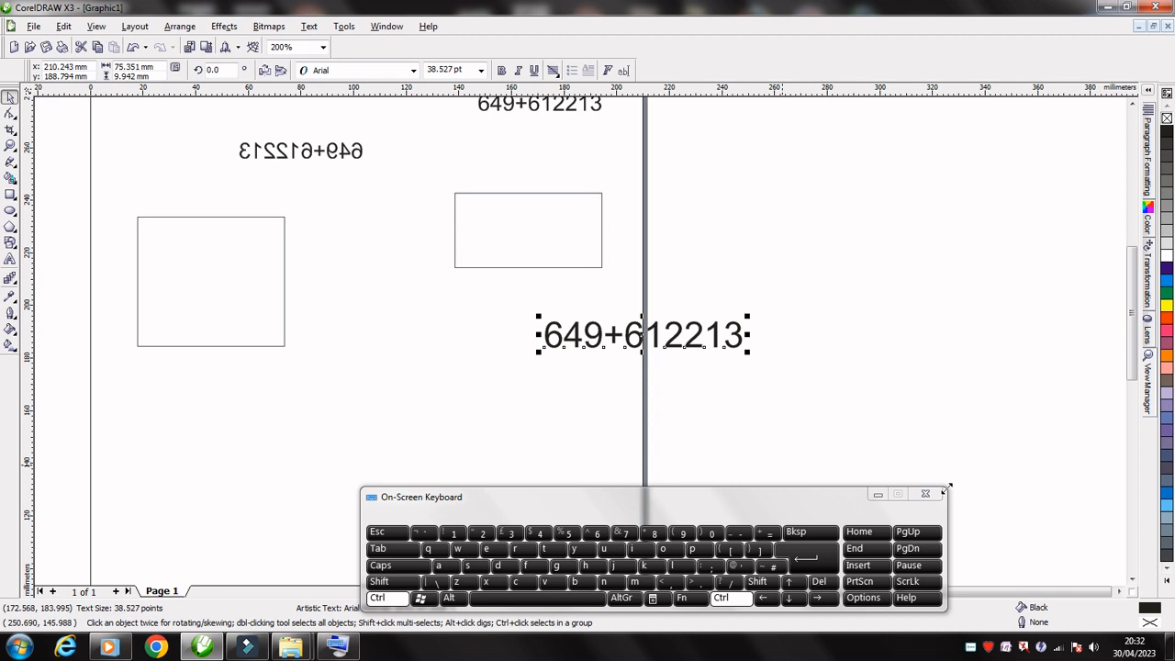
# Reduce the text below the shorter rectangle in 1 pt increments to about 24.5 pt
pyautogui.press('ctrl+KP_2')
pyautogui.press('ctrl+KP_2')
pyautogui.press('ctrl+KP_2')
pyautogui.press('ctrl+KP_2')
pyautogui.press('ctrl+KP_2')
pyautogui.press('ctrl+KP_2')
pyautogui.press('ctrl+KP_2')
pyautogui.press('ctrl+KP_2')
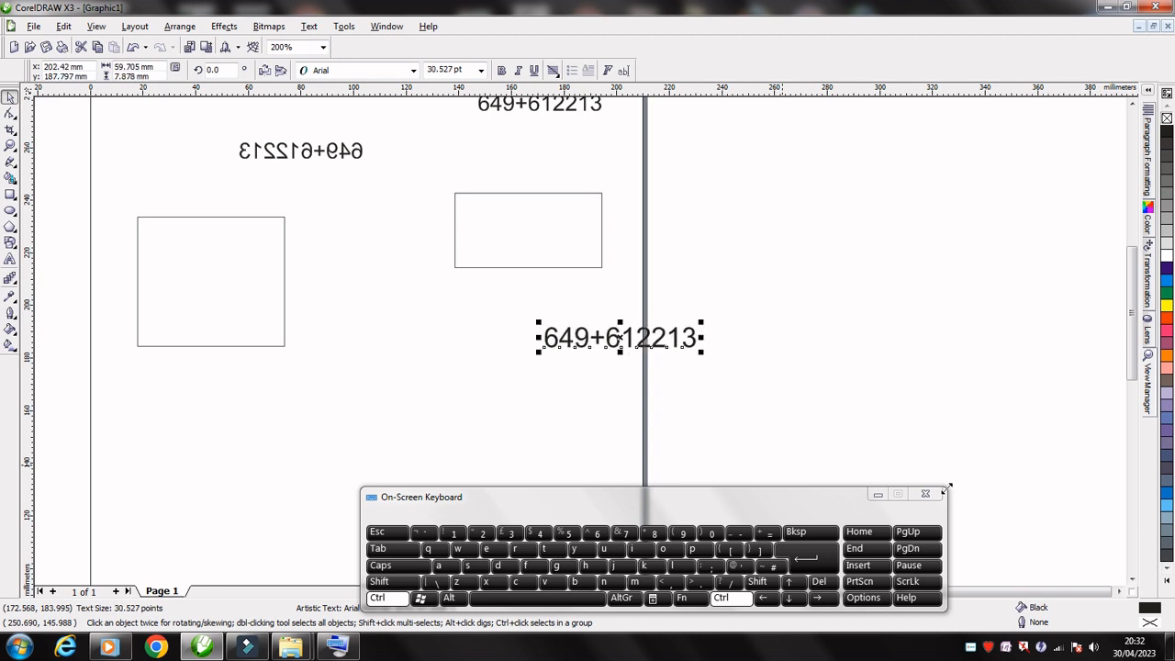
pyautogui.press('ctrl+KP_2')
pyautogui.press('ctrl+KP_2')
pyautogui.press('ctrl+KP_2')
pyautogui.press('ctrl+KP_2')
pyautogui.press('ctrl+KP_2')
pyautogui.press('ctrl+KP_2')
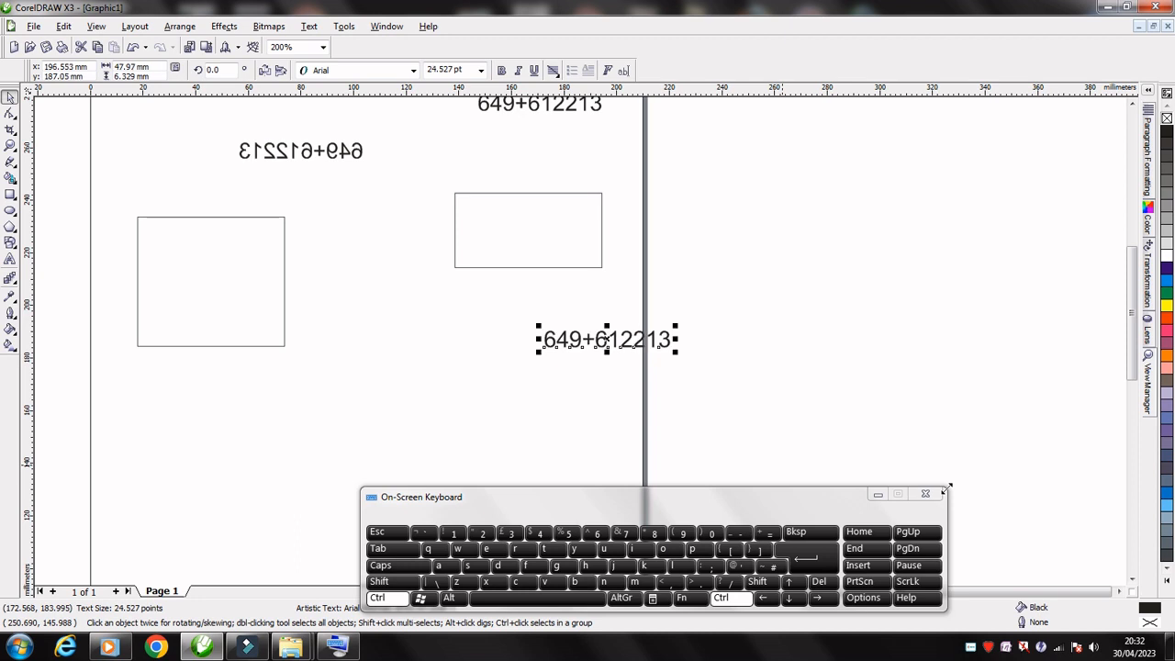
# Reduce the text crossing the page's right edge through the standard font sizes to 14 pt
pyautogui.press('ctrl+KP_2')
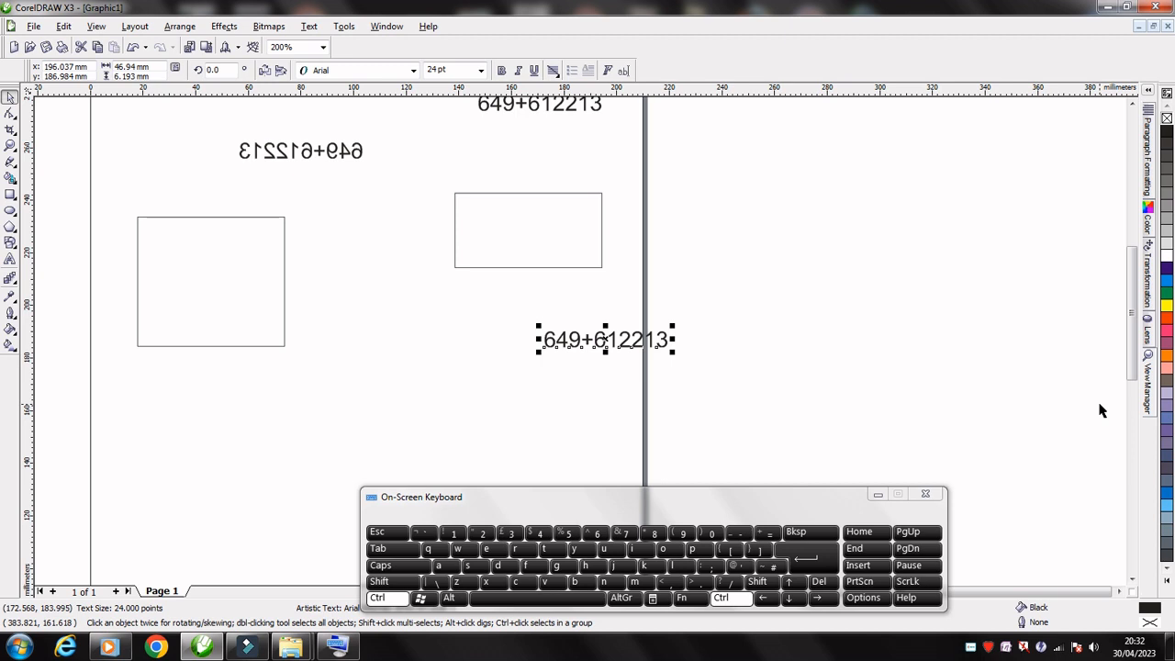
pyautogui.press('ctrl+KP_2')
pyautogui.press('ctrl+KP_2')
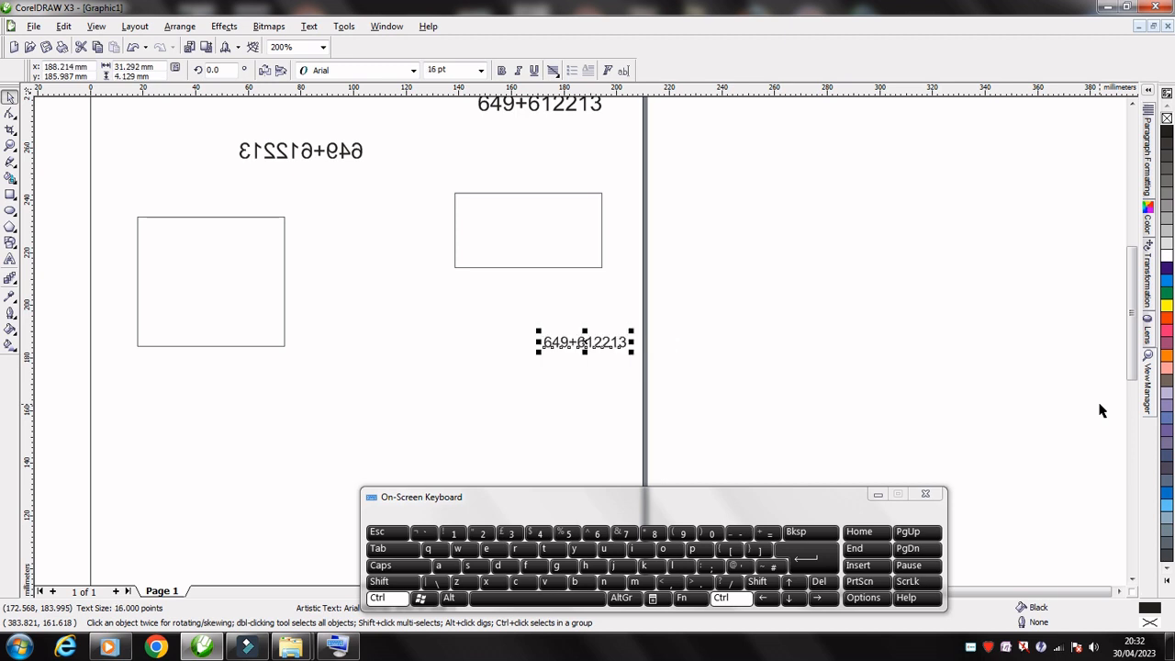
pyautogui.press('ctrl+KP_2')
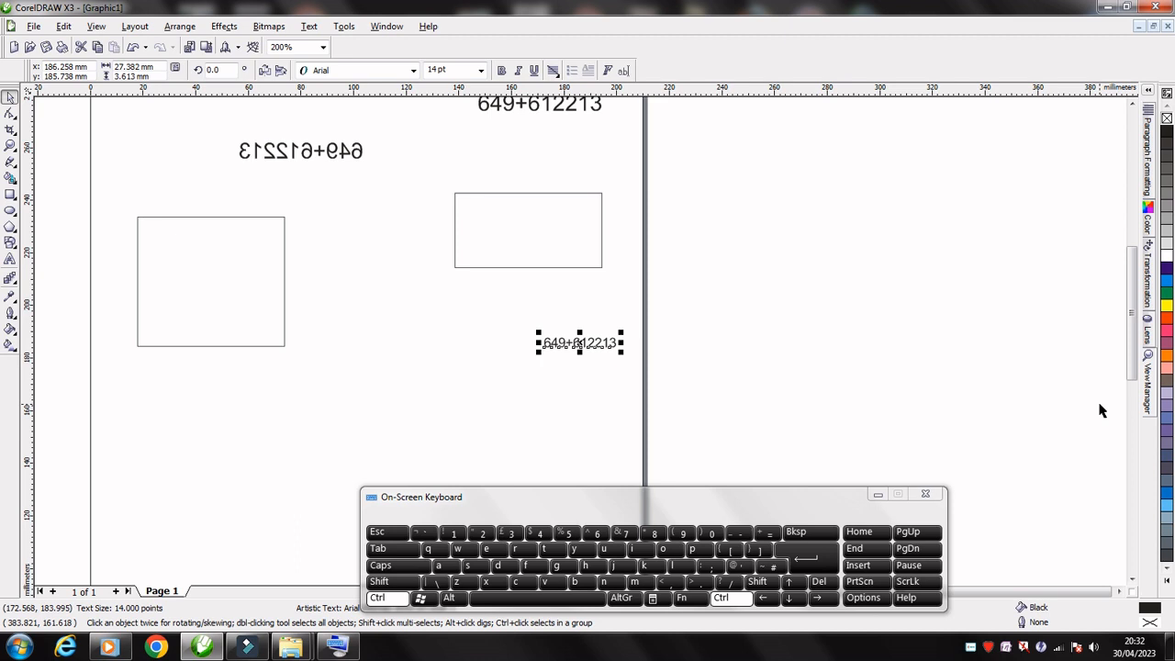
# Enlarge the selected text through the standard font sizes to 72 pt
pyautogui.press('ctrl+KP_8')
pyautogui.press('ctrl+KP_8')
pyautogui.press('ctrl+KP_8')
pyautogui.press('ctrl+KP_8')
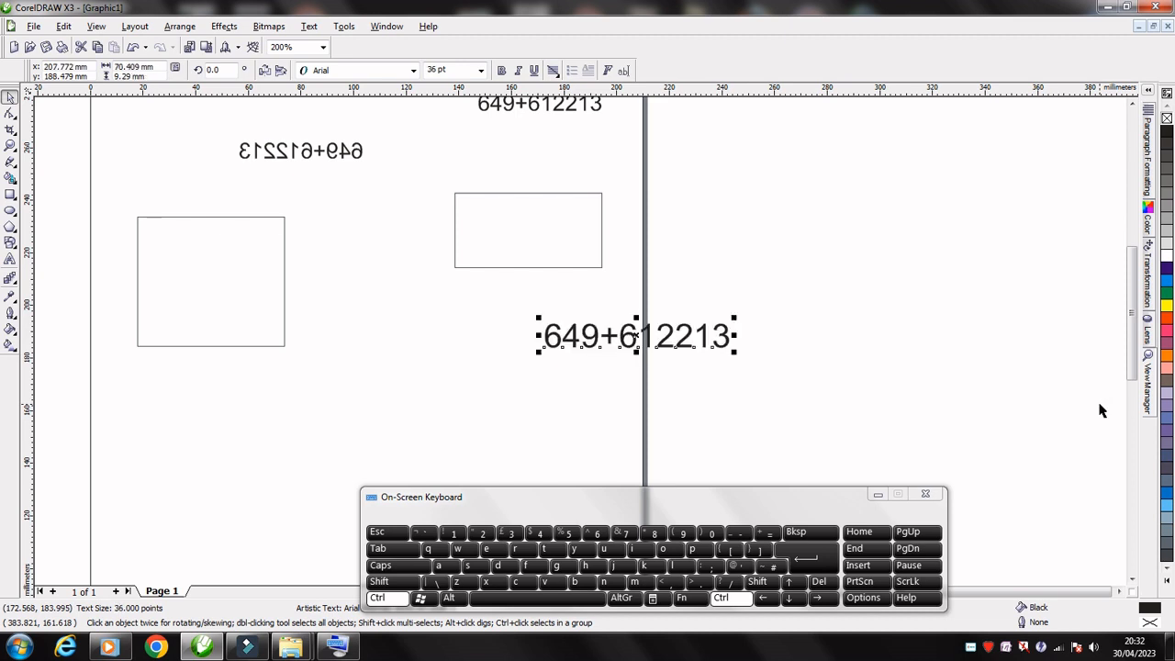
pyautogui.press('ctrl+KP_8')
pyautogui.press('ctrl+KP_8')
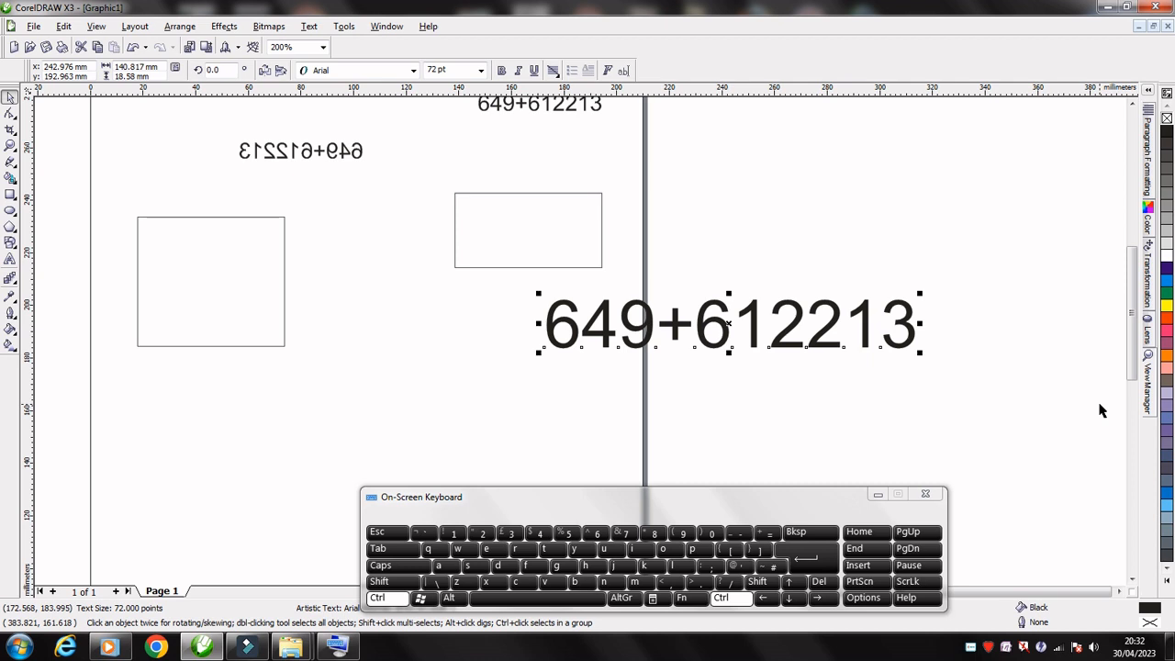
# Reduce the selected 72 pt text to 24 pt
pyautogui.press('ctrl+KP_2')
pyautogui.press('ctrl+KP_2')
pyautogui.press('ctrl+KP_2')
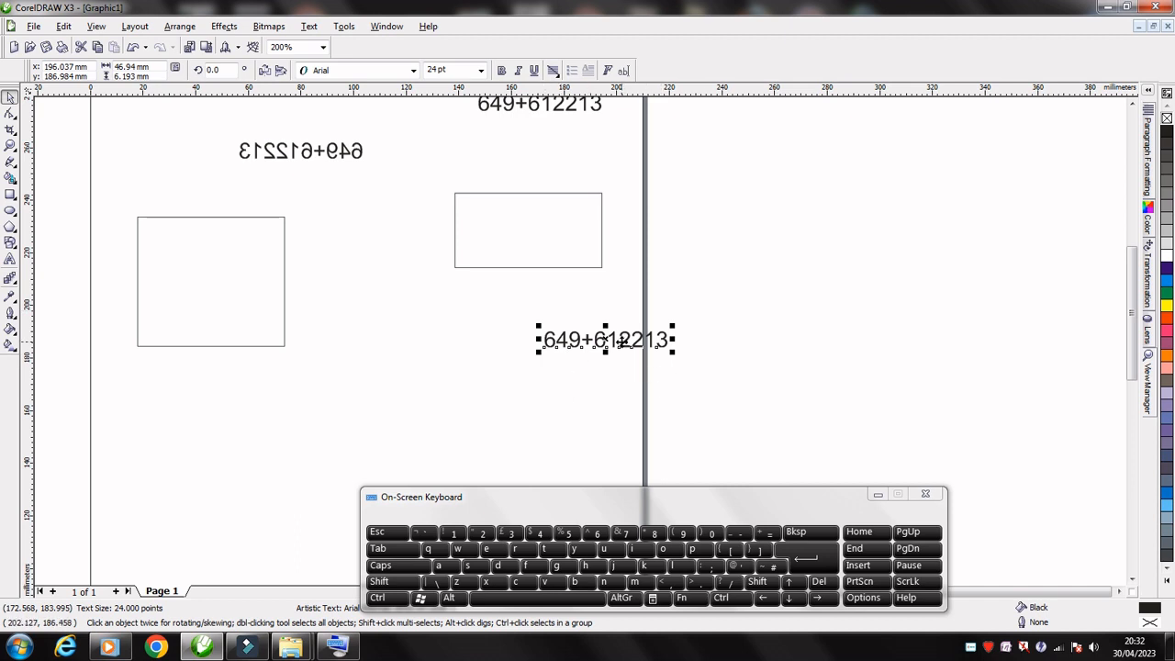
# Duplicate the shorter rectangle twice, placing one copy just beyond the page's right edge and the other below and left of the original
pyautogui.click(537, 217)
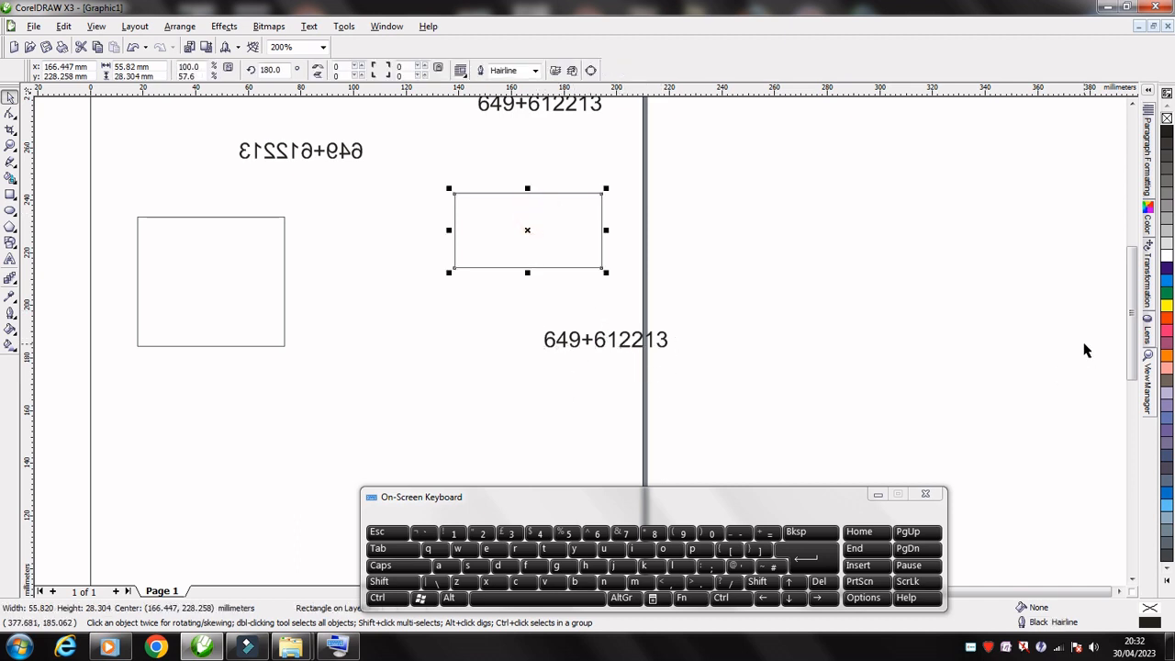
pyautogui.press('ctrl')
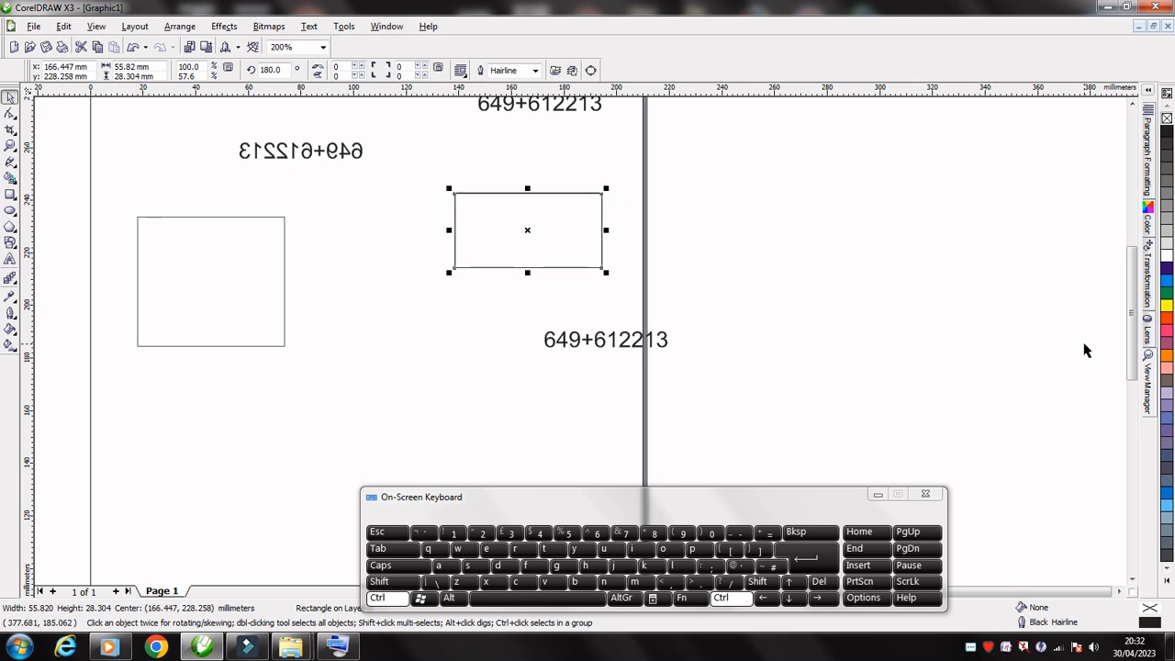
pyautogui.moveTo(526, 231); pyautogui.dragTo(720, 238)
pyautogui.click(566, 236)
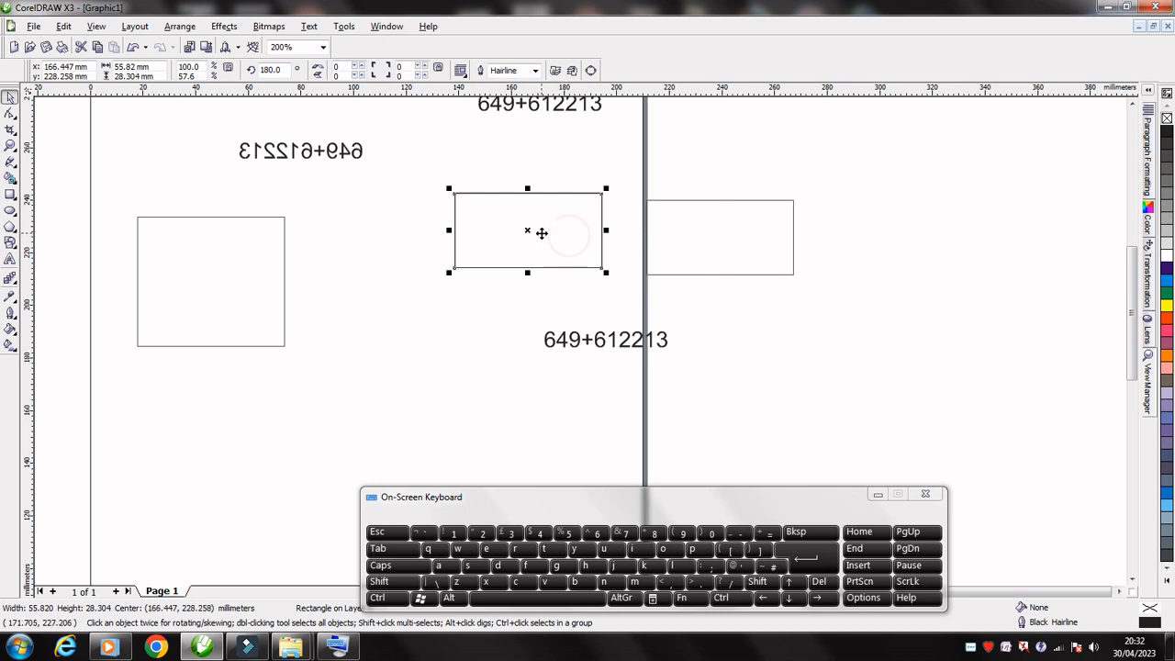
pyautogui.moveTo(542, 234); pyautogui.dragTo(413, 324)
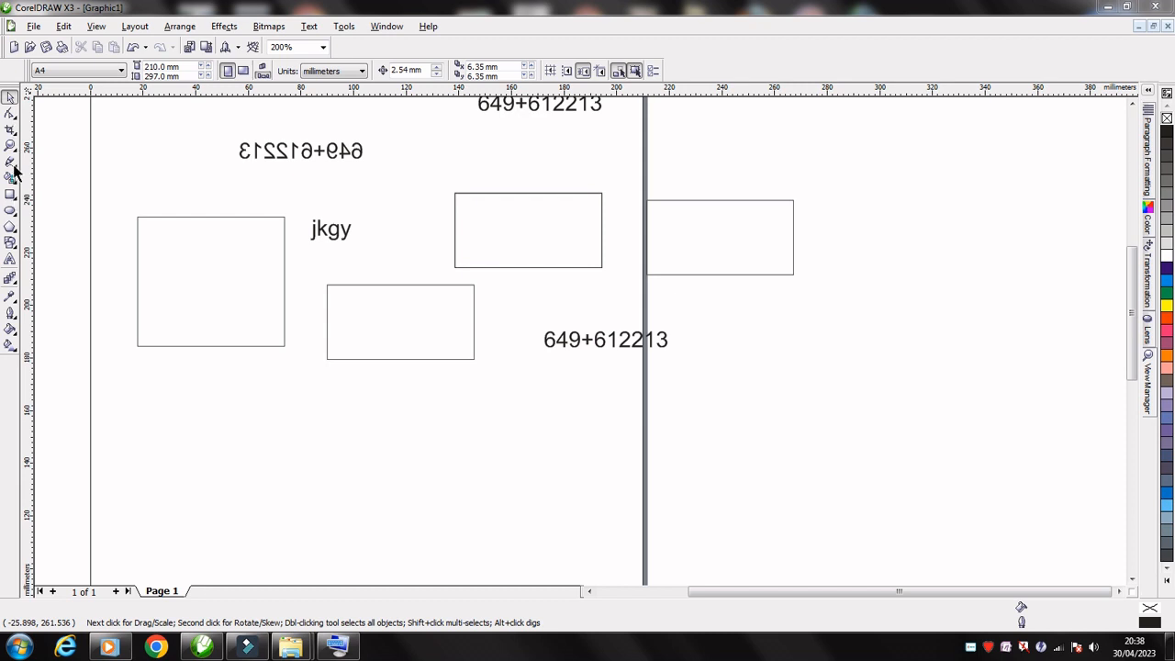
# Select the rectangle copy below the "jkgy" text with the Shape tool, and return to the Pick tool
pyautogui.click(10, 114)
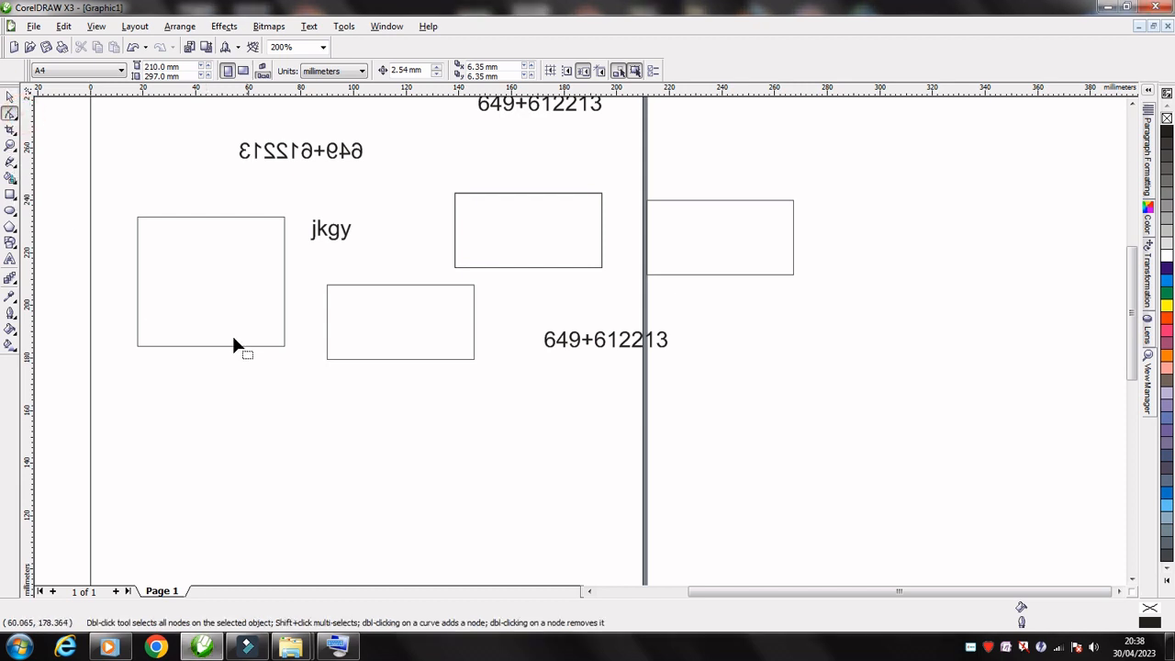
pyautogui.click(368, 314)
pyautogui.moveTo(474, 361); pyautogui.dragTo(506, 404)
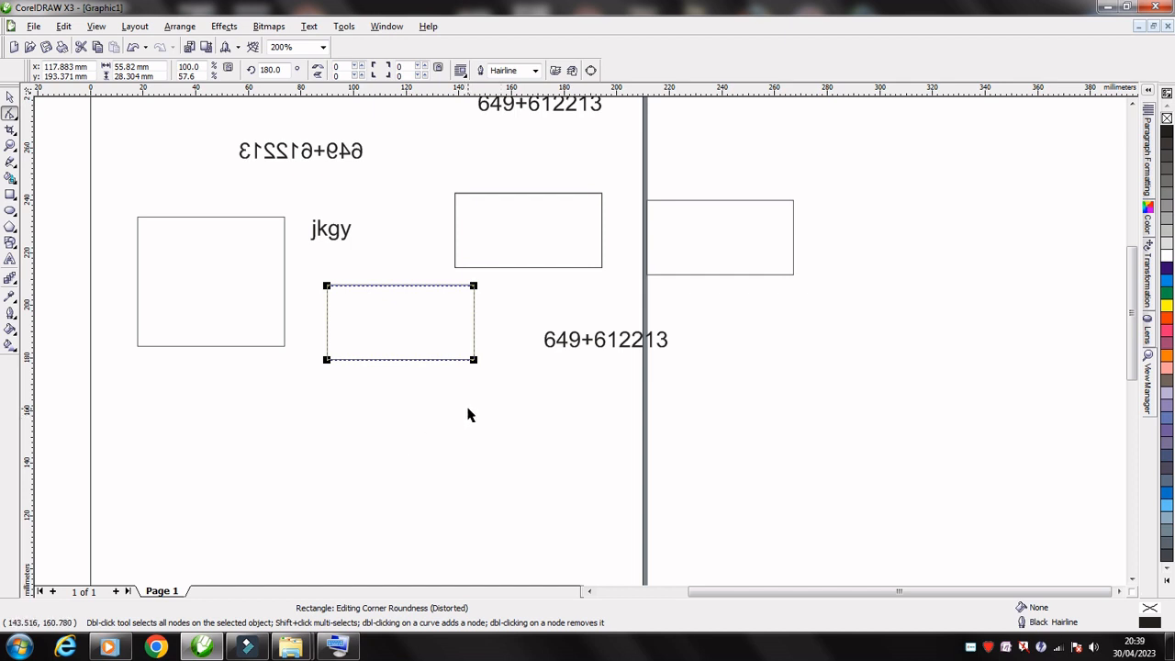
pyautogui.press('space')
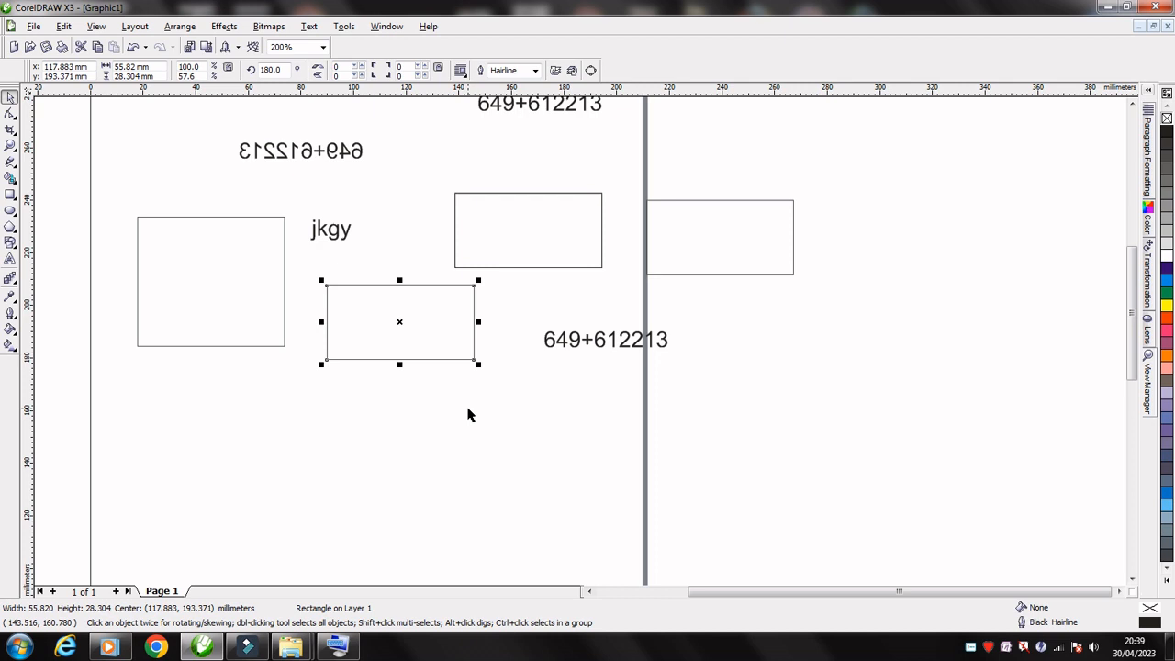
# Show the on-screen keyboard, and toggle the selected rectangle into Shape tool node editing and back to the Pick tool
pyautogui.click(336, 647)
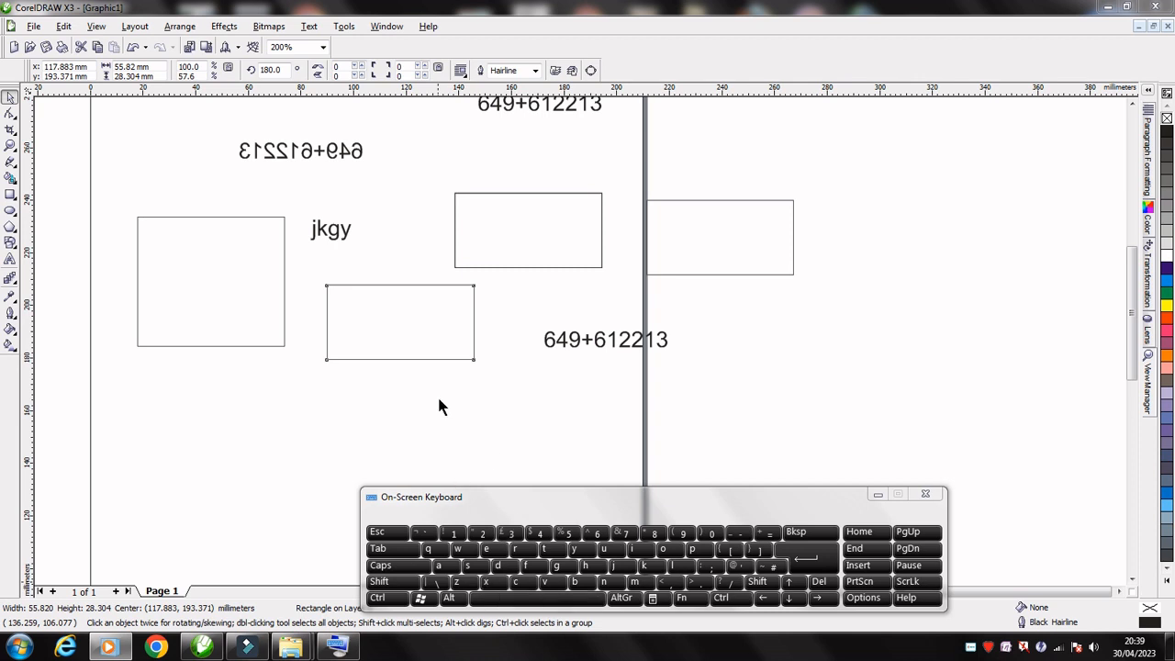
pyautogui.click(426, 360)
pyautogui.press('F10')
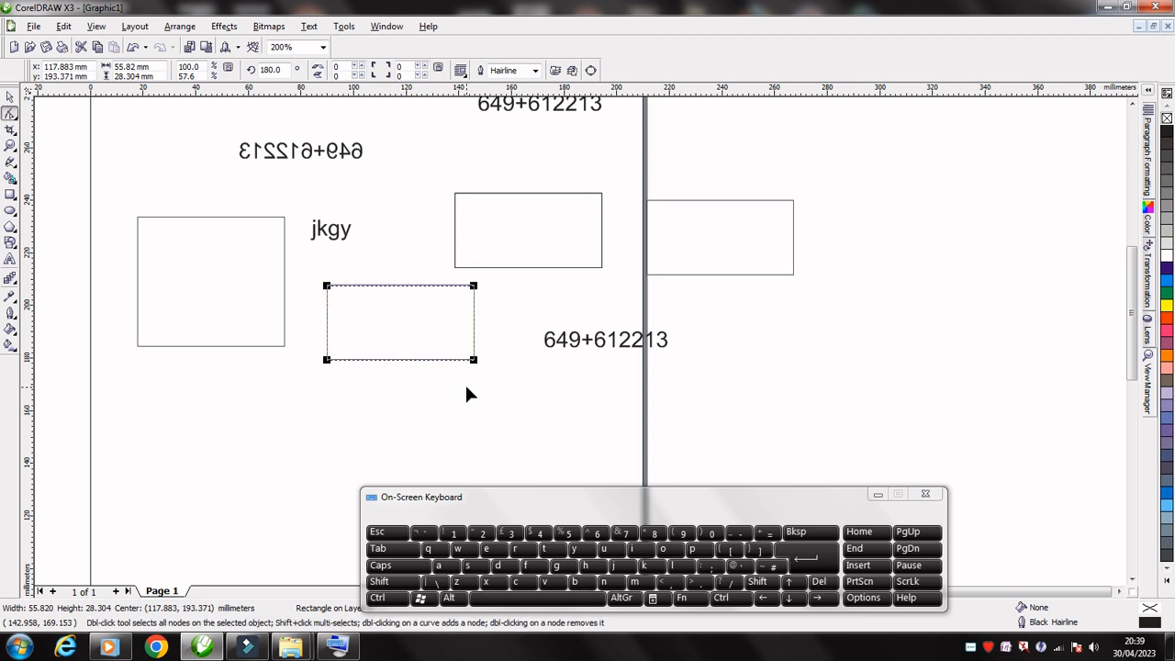
pyautogui.press('space')
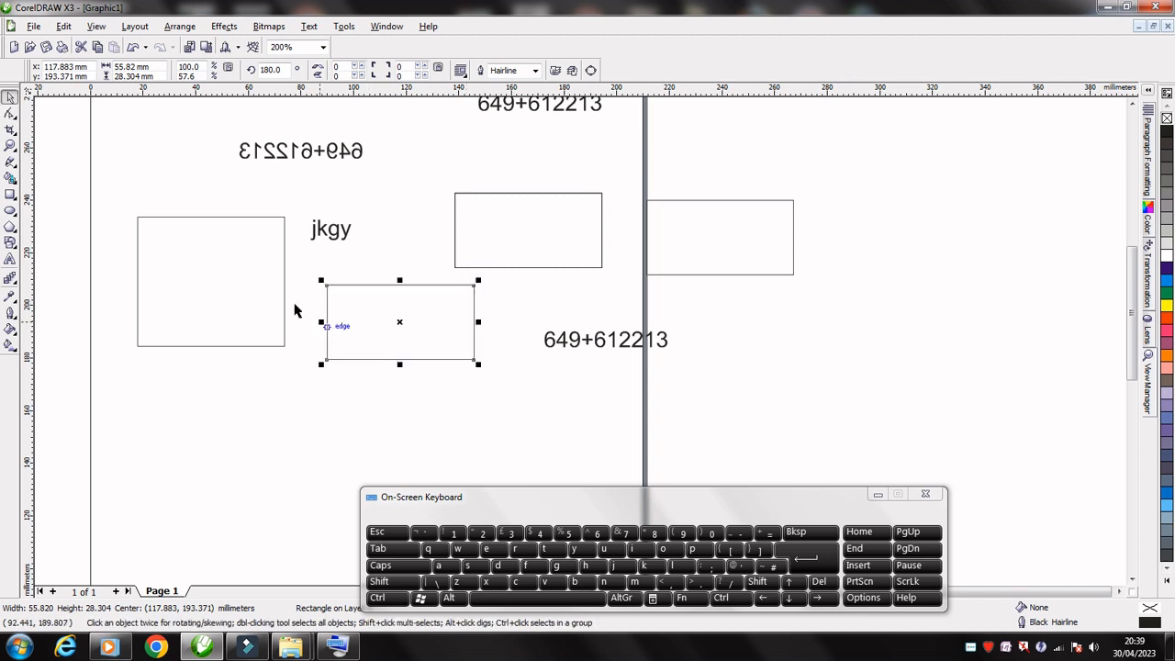
# Activate the Ellipse tool, and toggle to the Pick tool and back without drawing
pyautogui.click(11, 215)
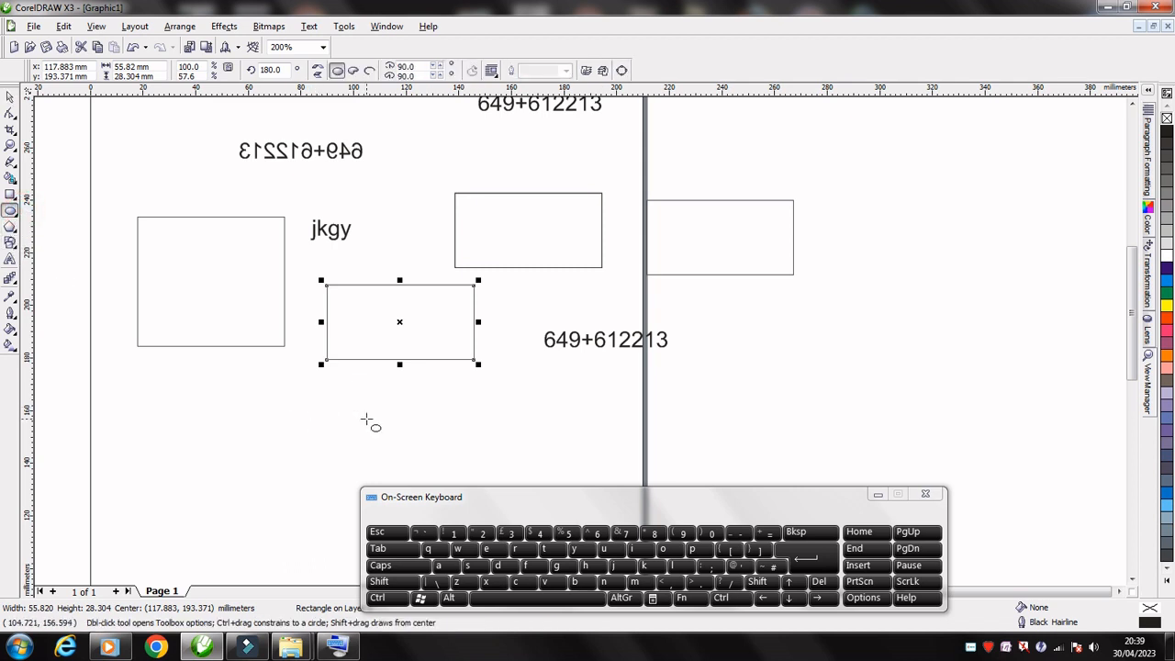
pyautogui.press('space')
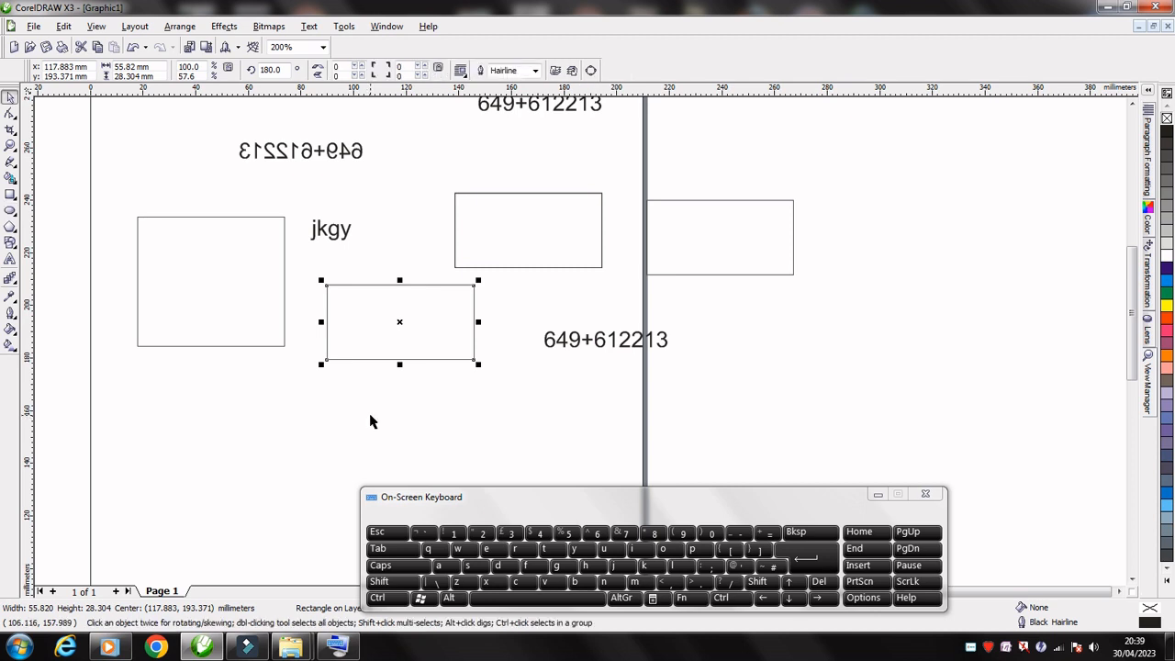
pyautogui.press('space')
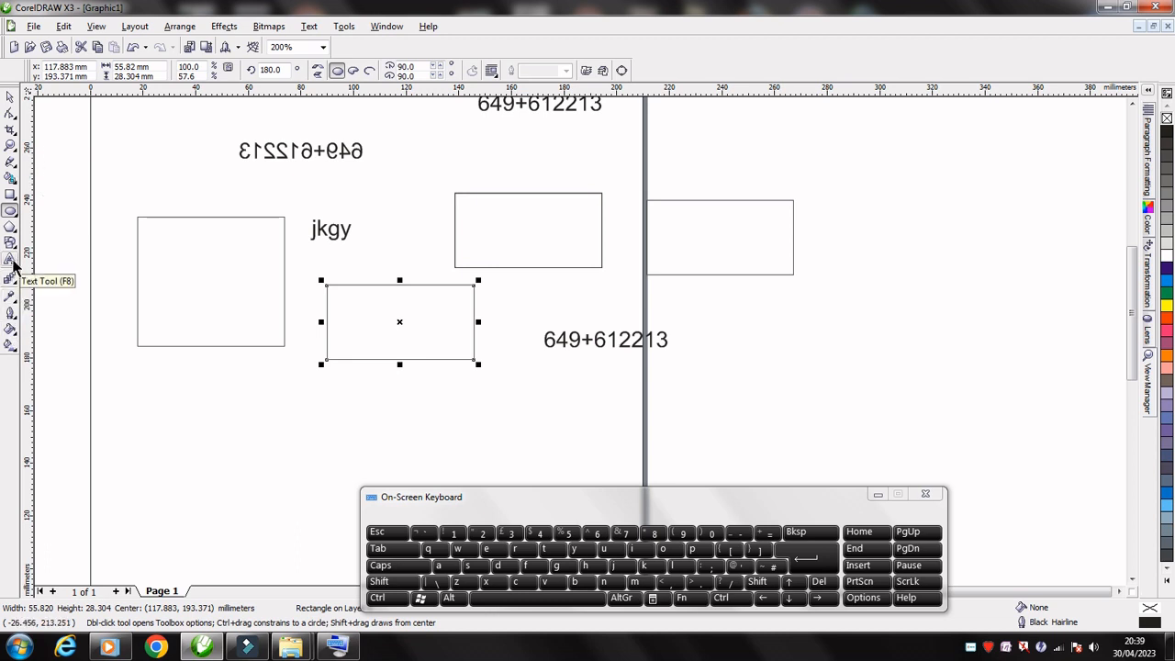
# Activate the Eyedropper tool, and toggle to the Pick tool and back without sampling a color
pyautogui.click(10, 315)
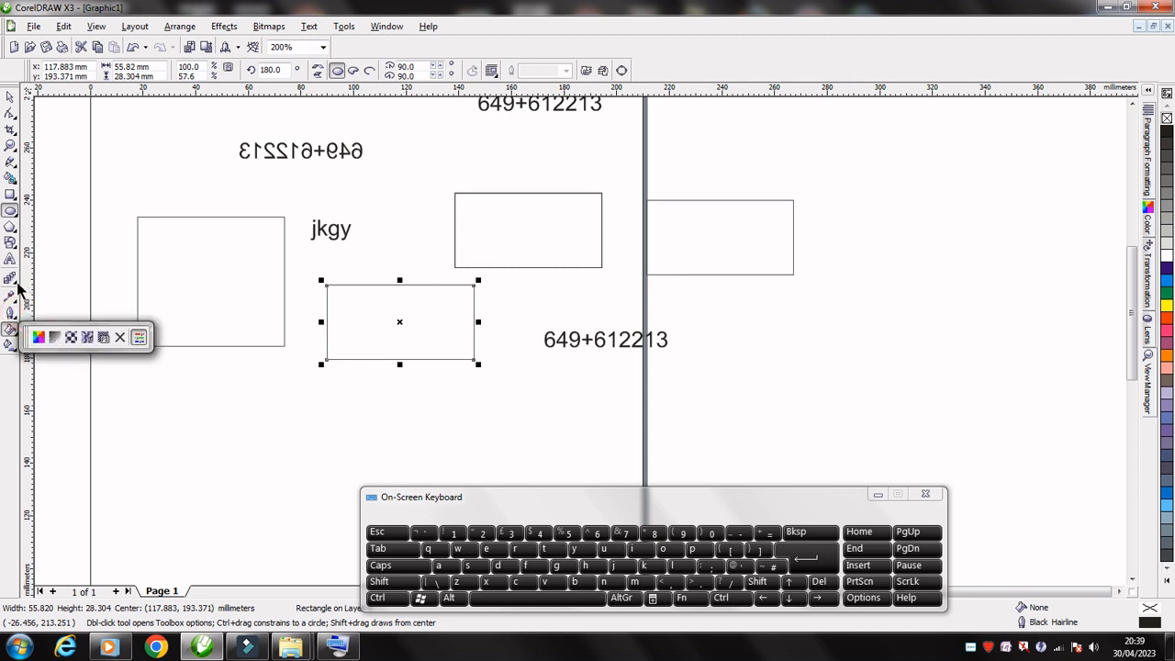
pyautogui.click(11, 299)
pyautogui.click(38, 304)
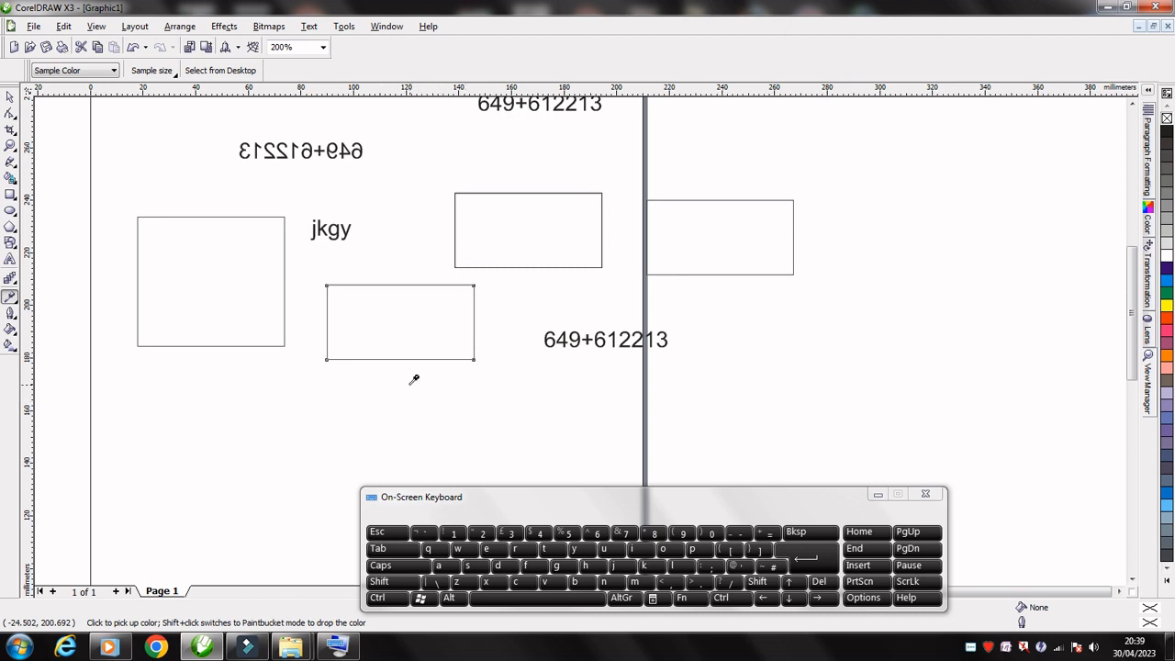
pyautogui.press('space')
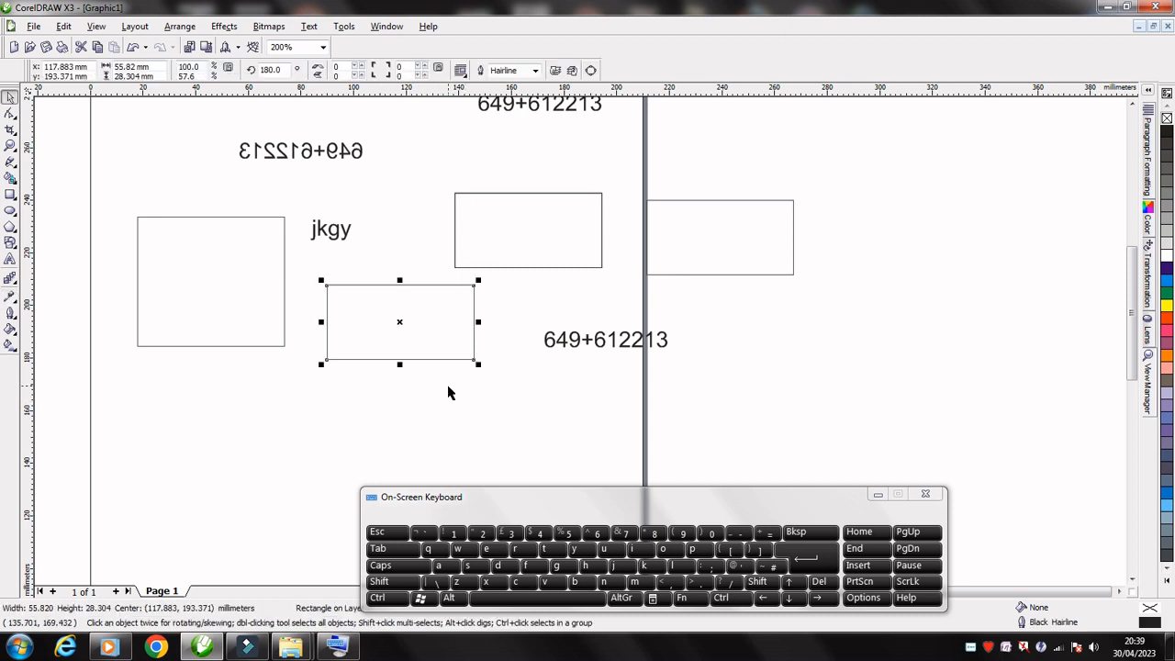
pyautogui.press('space')
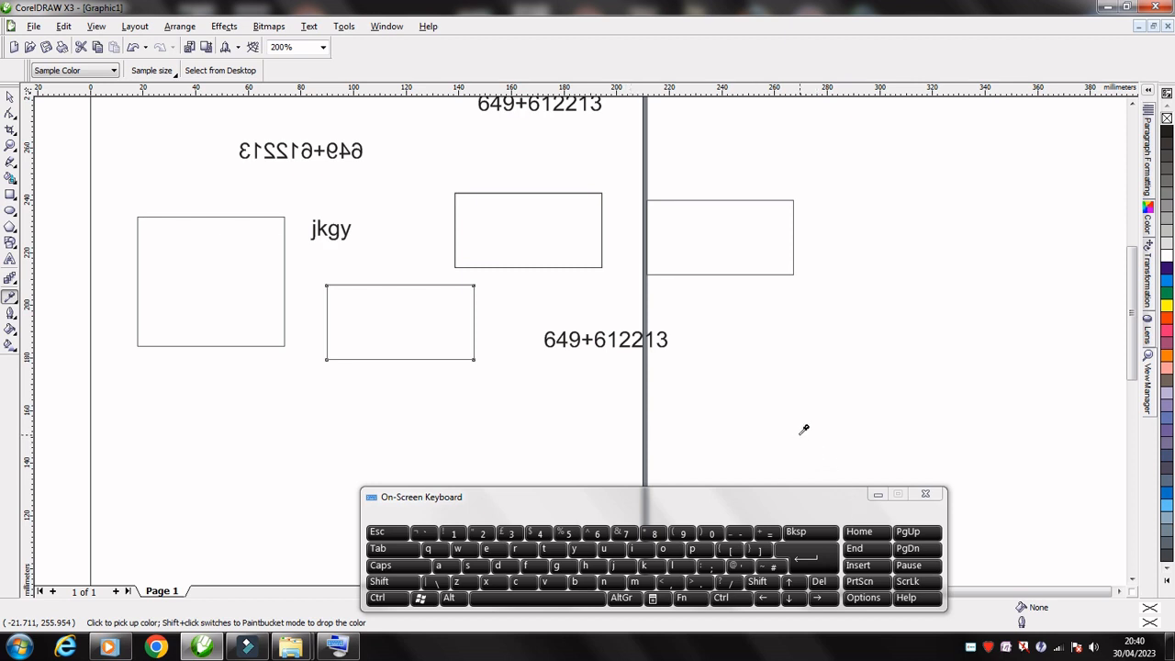
# Paste the blue car picture outside the page, below the rectangle beyond the page's right edge
pyautogui.hotkey('ctrl', 'v')
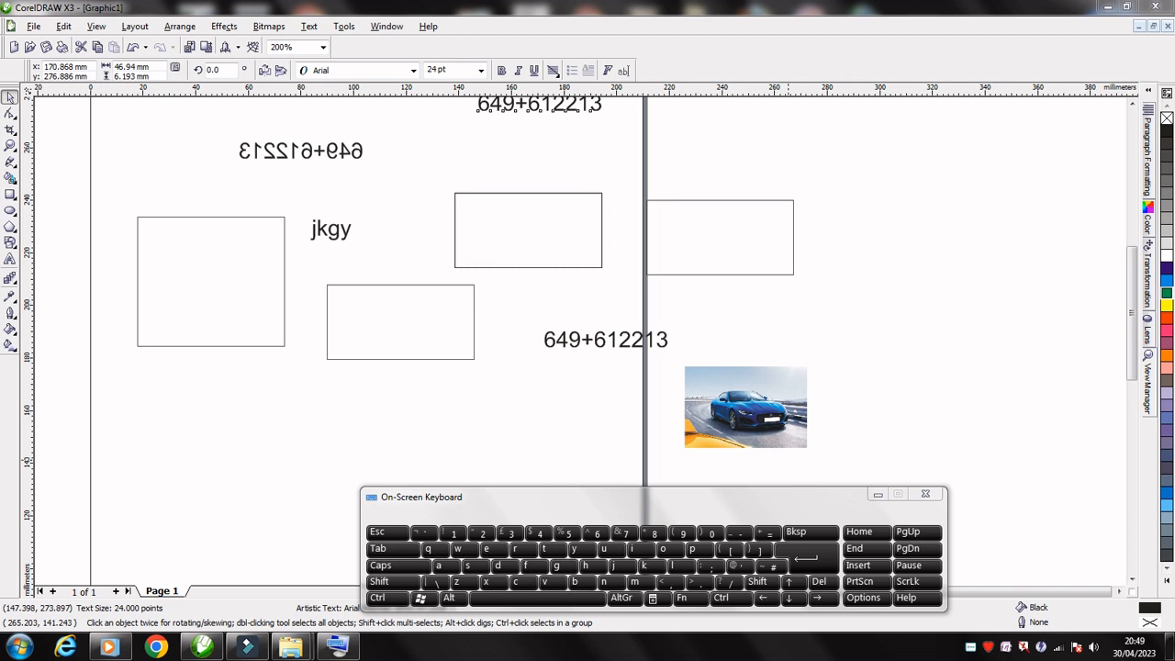
pyautogui.moveTo(292, 651)
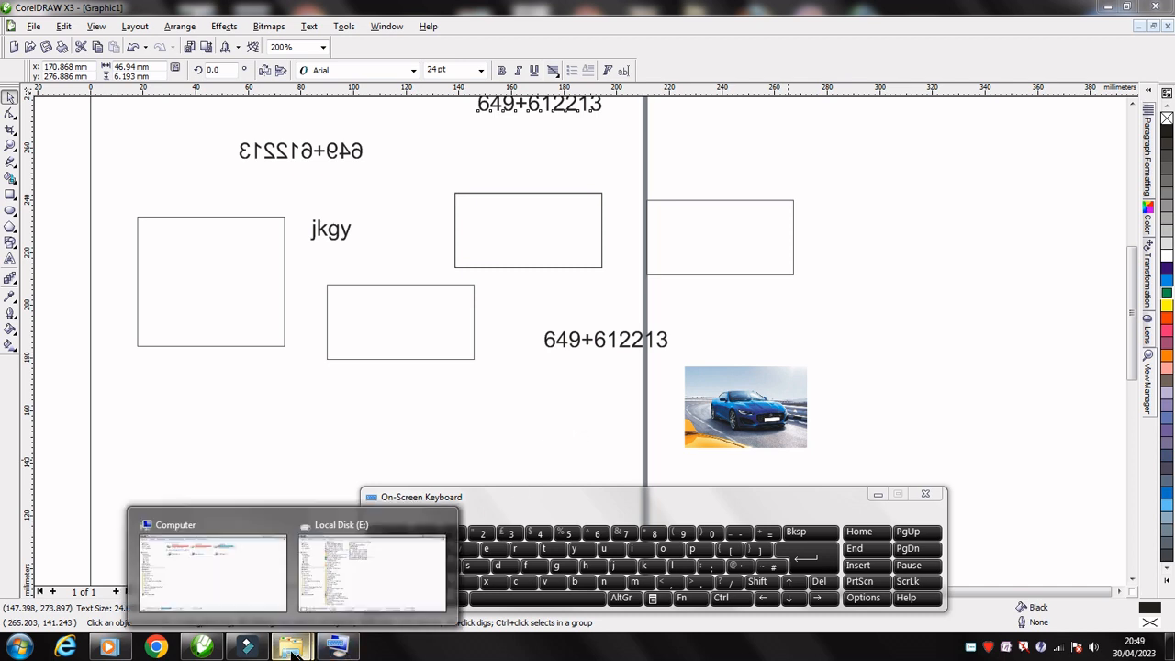
pyautogui.moveTo(200, 651)
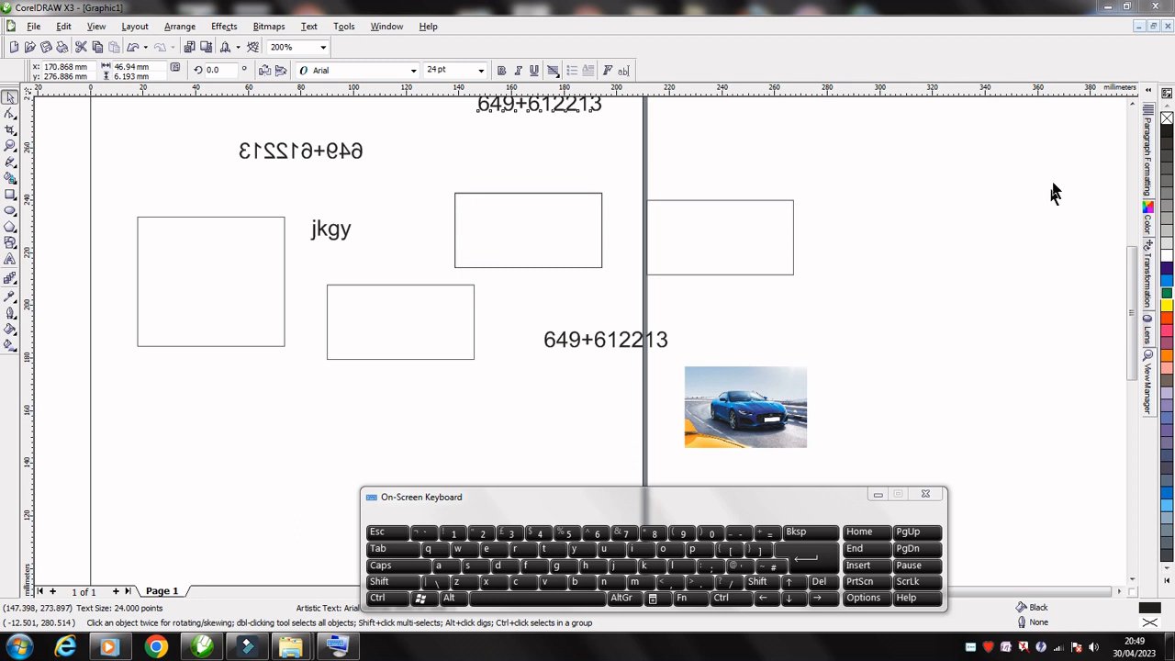
# Minimize all three open document windows, Graphic1, Graphic2 and Graphic3
pyautogui.click(1139, 29)
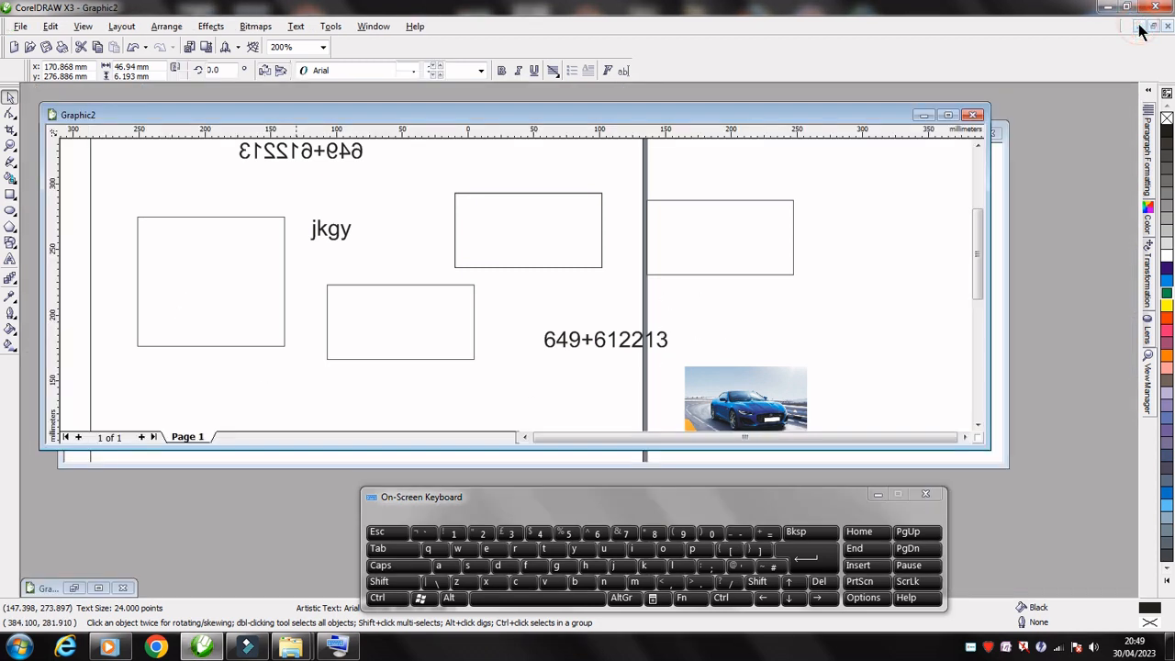
pyautogui.click(923, 115)
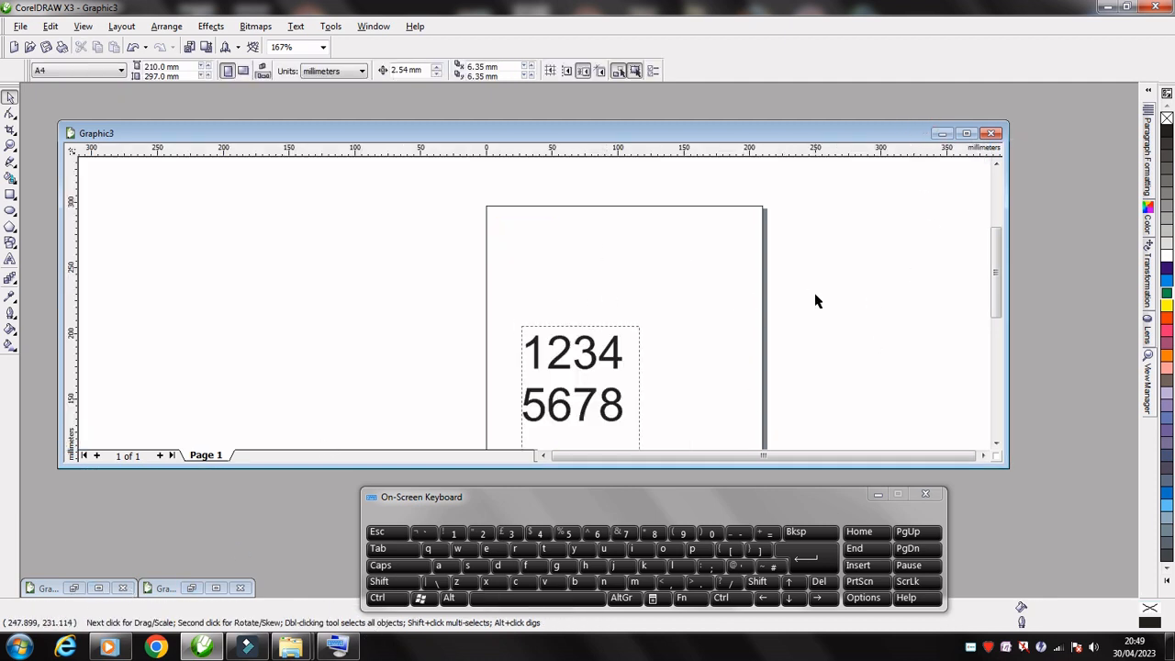
pyautogui.click(942, 133)
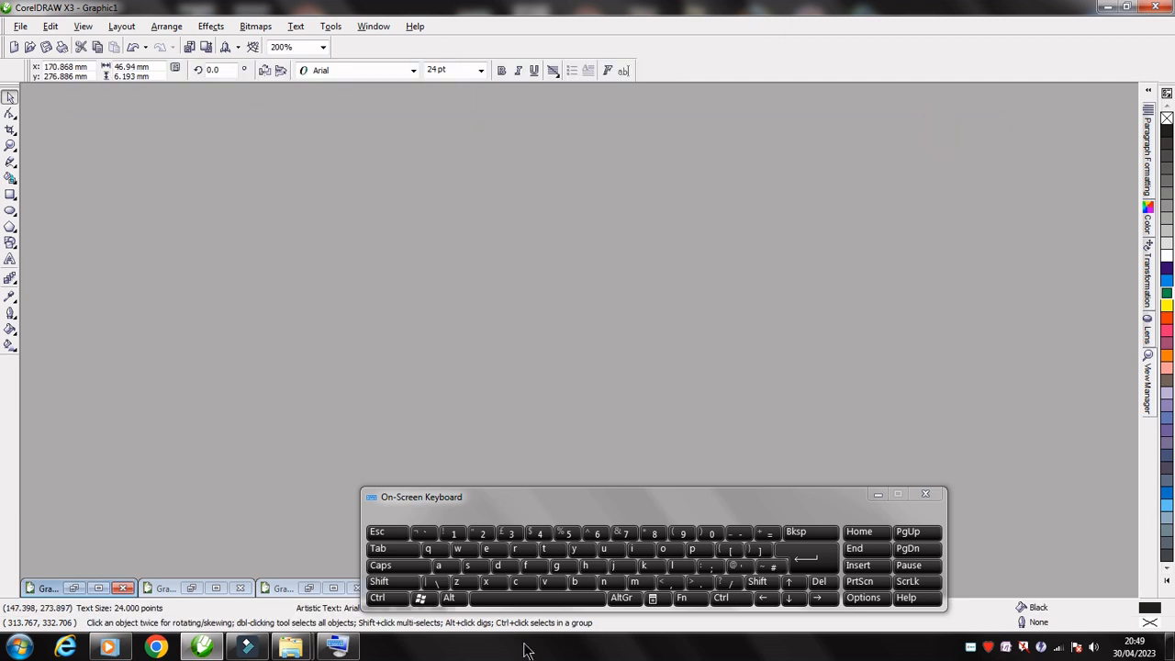
# Move the on-screen keyboard clear of the minimized windows and maximize the Graphic1 document window
pyautogui.moveTo(706, 493); pyautogui.dragTo(840, 467)
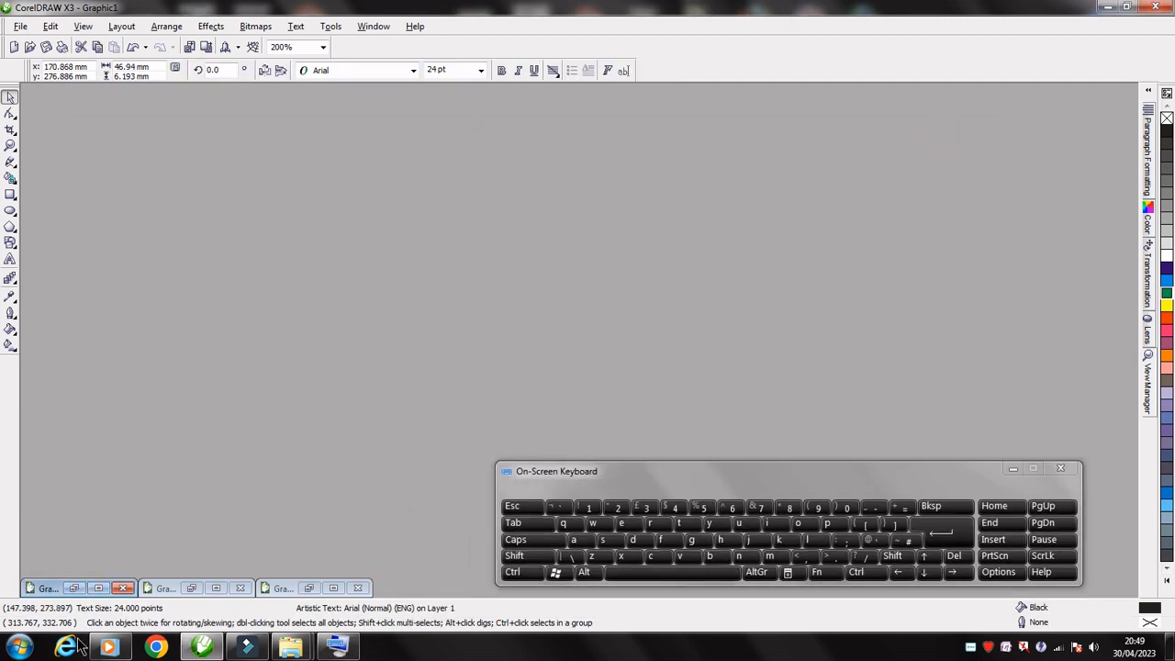
pyautogui.click(96, 588)
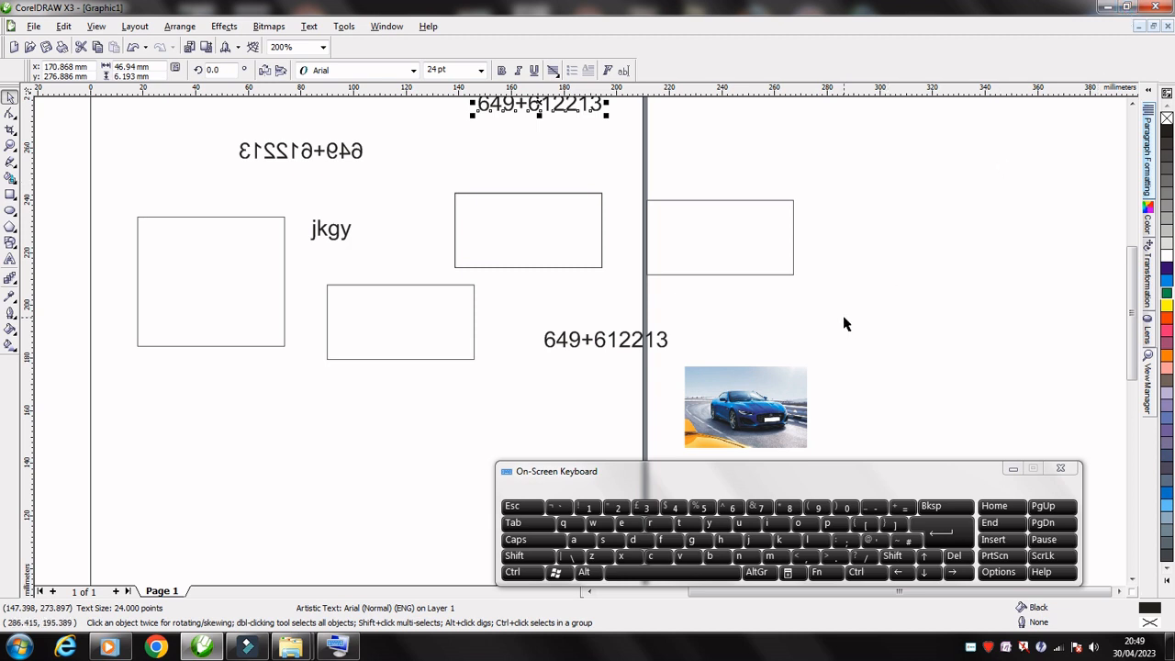
# Cycle through the open documents from Graphic1 to Graphic2 and Graphic3, and return to Graphic1
pyautogui.click(512, 571)
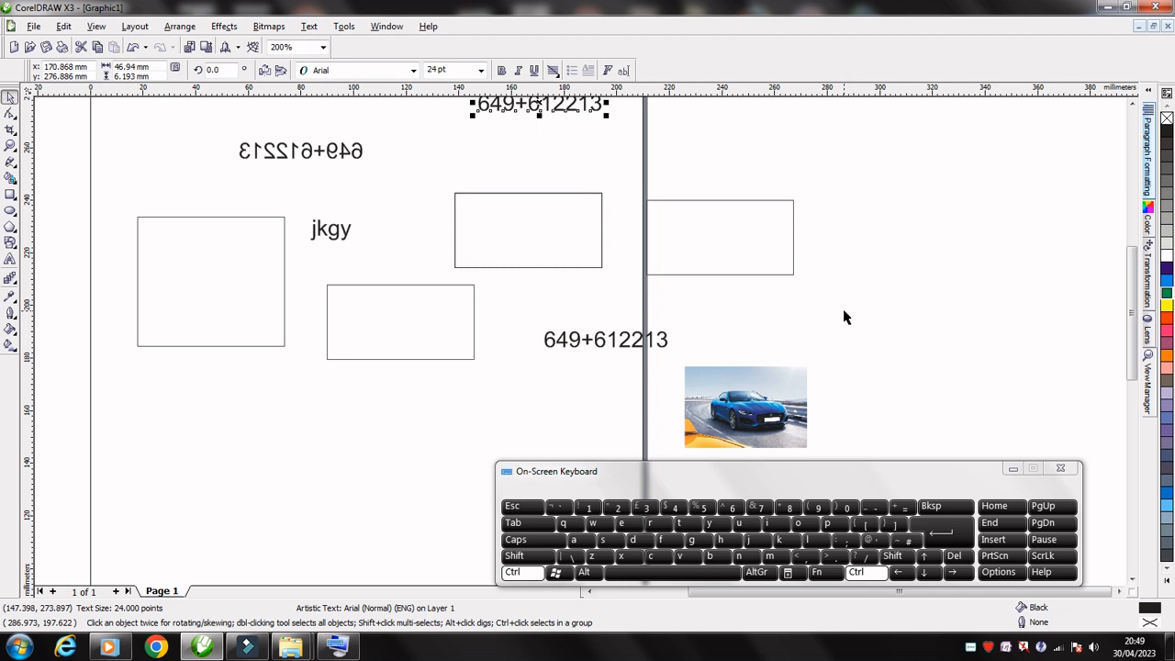
pyautogui.hotkey('ctrl', 'Tab')
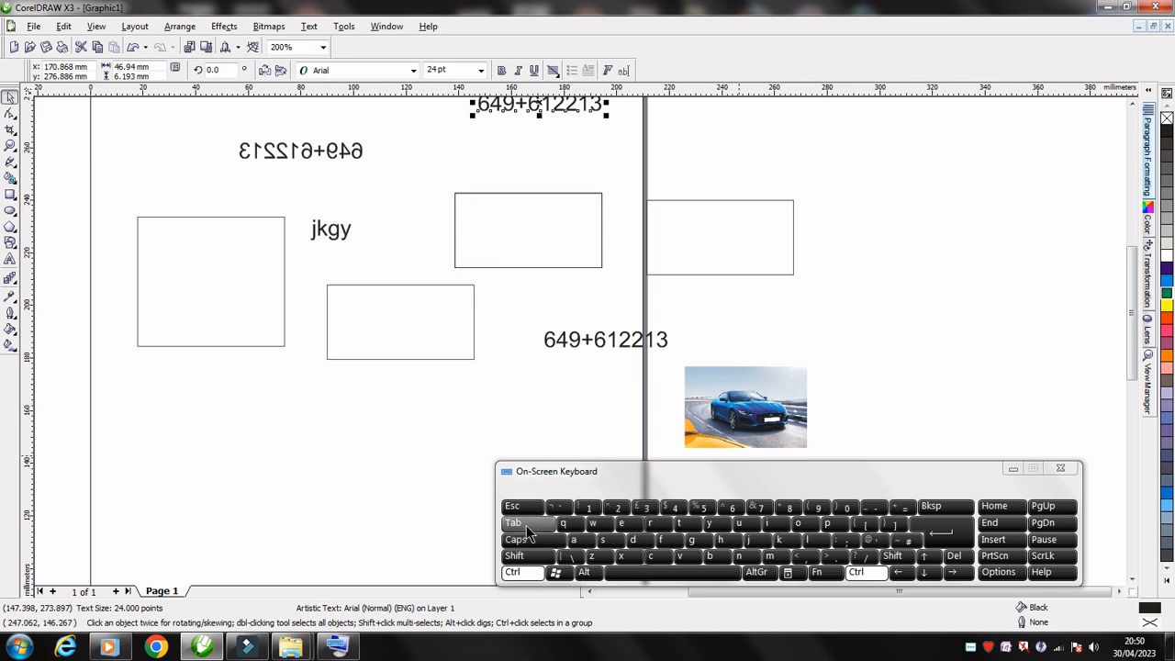
pyautogui.hotkey('ctrl', 'Tab')
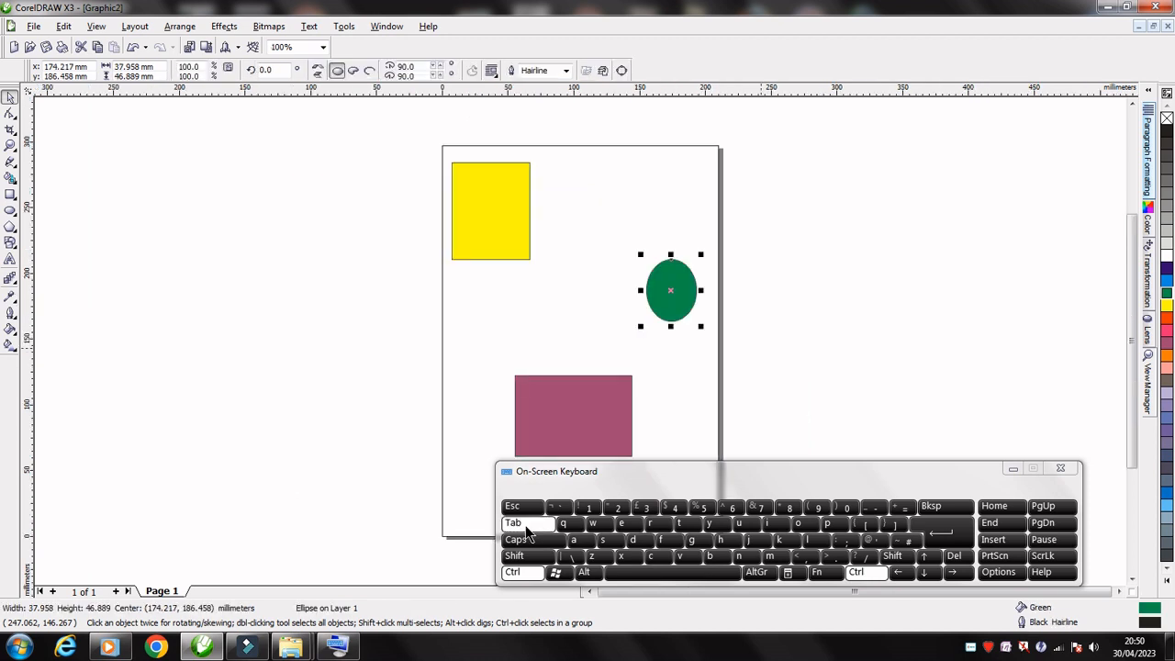
pyautogui.hotkey('ctrl', 'Tab')
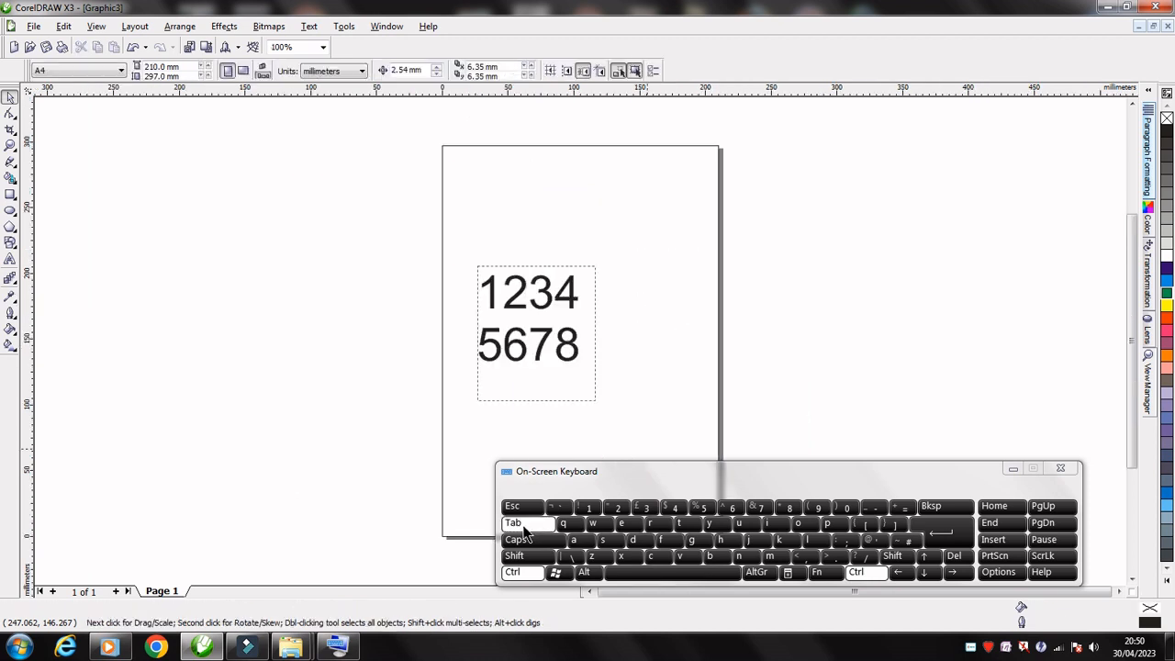
pyautogui.hotkey('ctrl', 'Tab')
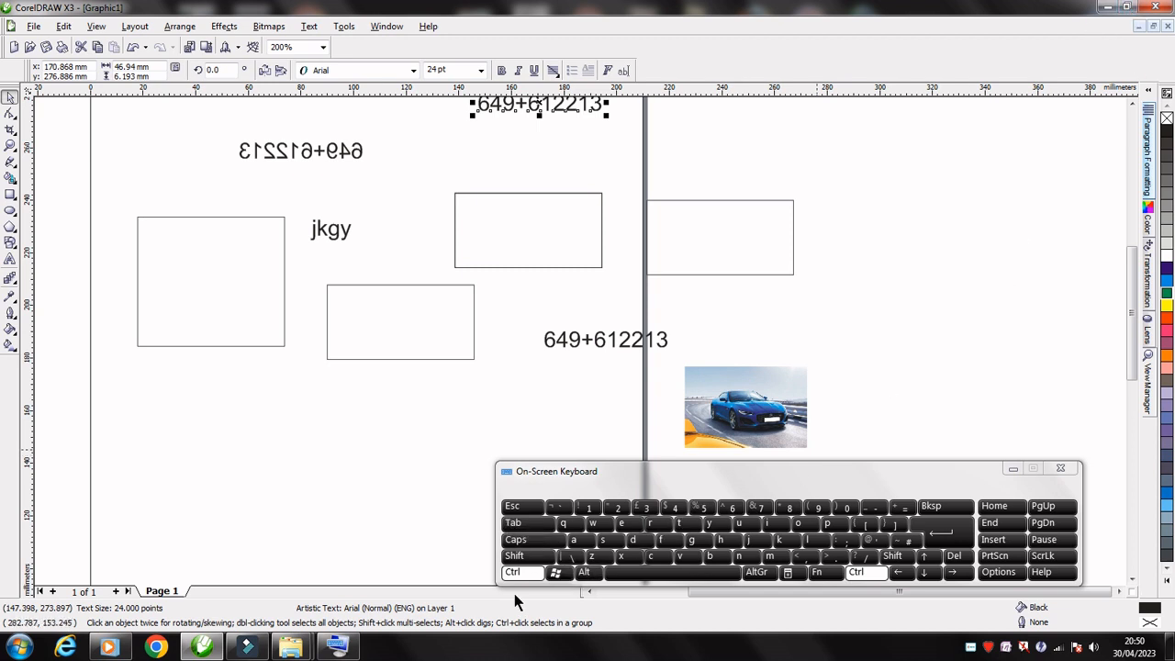
# Switch repeatedly among Graphic1, Graphic2 and Graphic3 with the on-screen keyboard, finishing on Graphic1
pyautogui.click(537, 525)
pyautogui.click(541, 527)
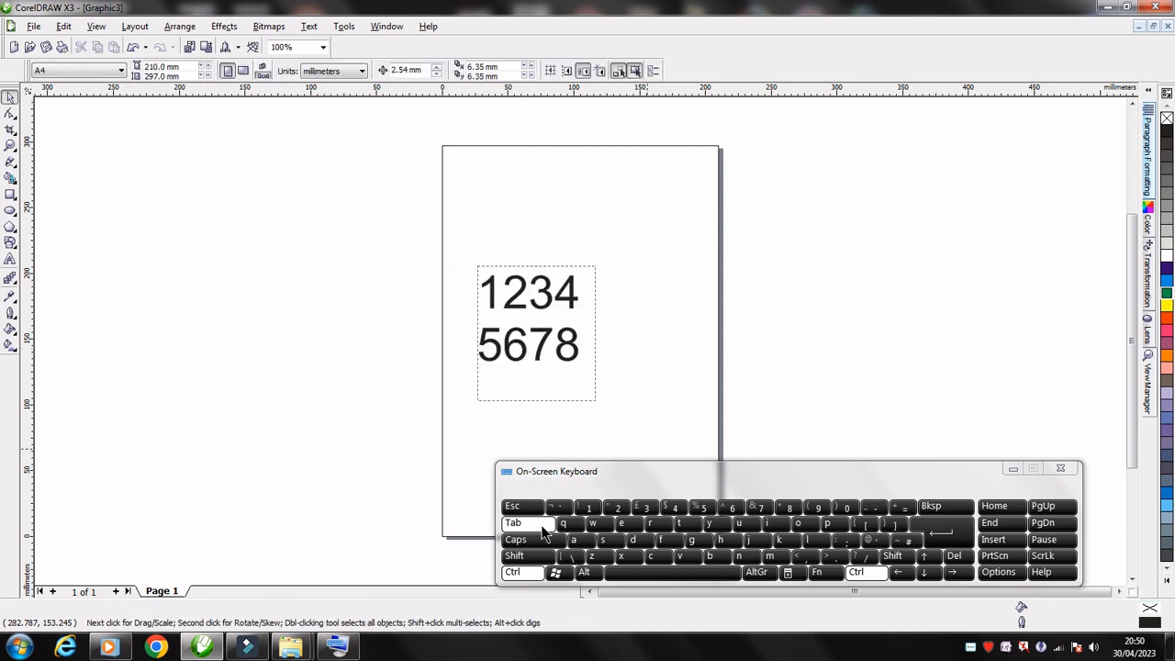
pyautogui.click(540, 526)
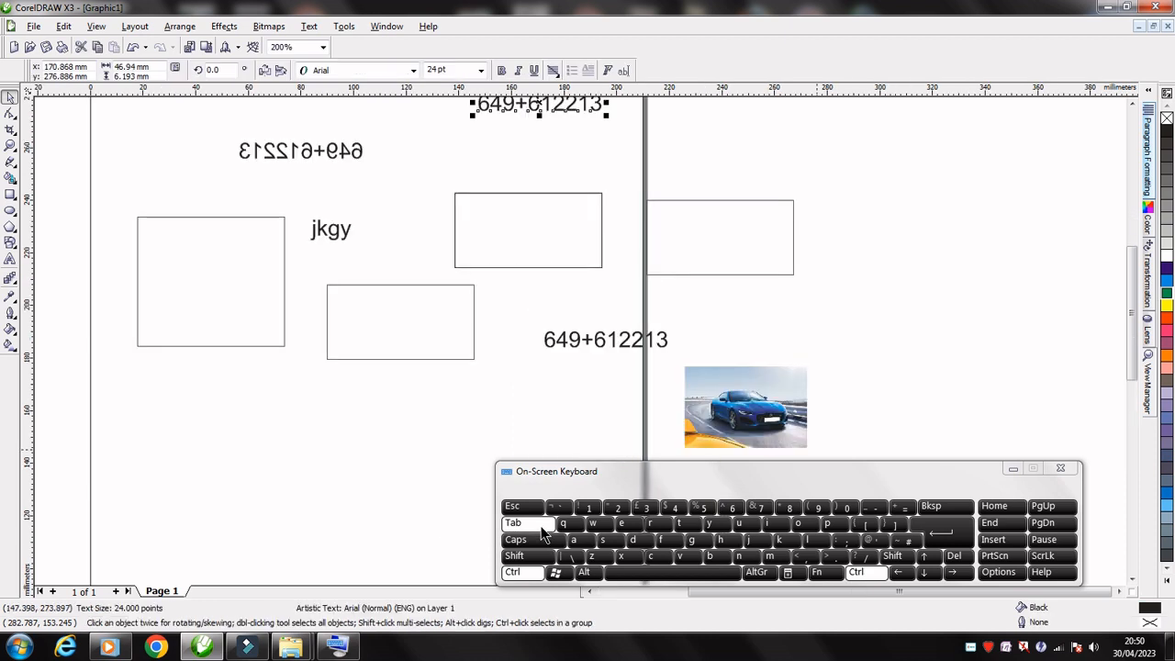
pyautogui.click(539, 527)
pyautogui.click(541, 526)
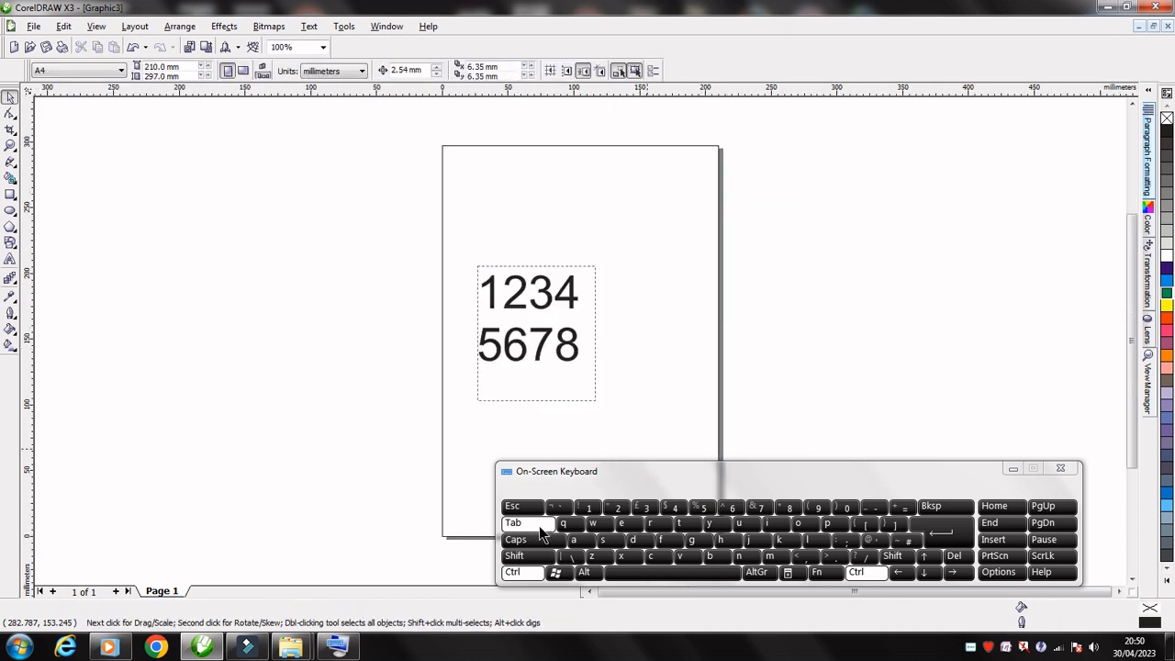
pyautogui.click(540, 527)
pyautogui.click(540, 527)
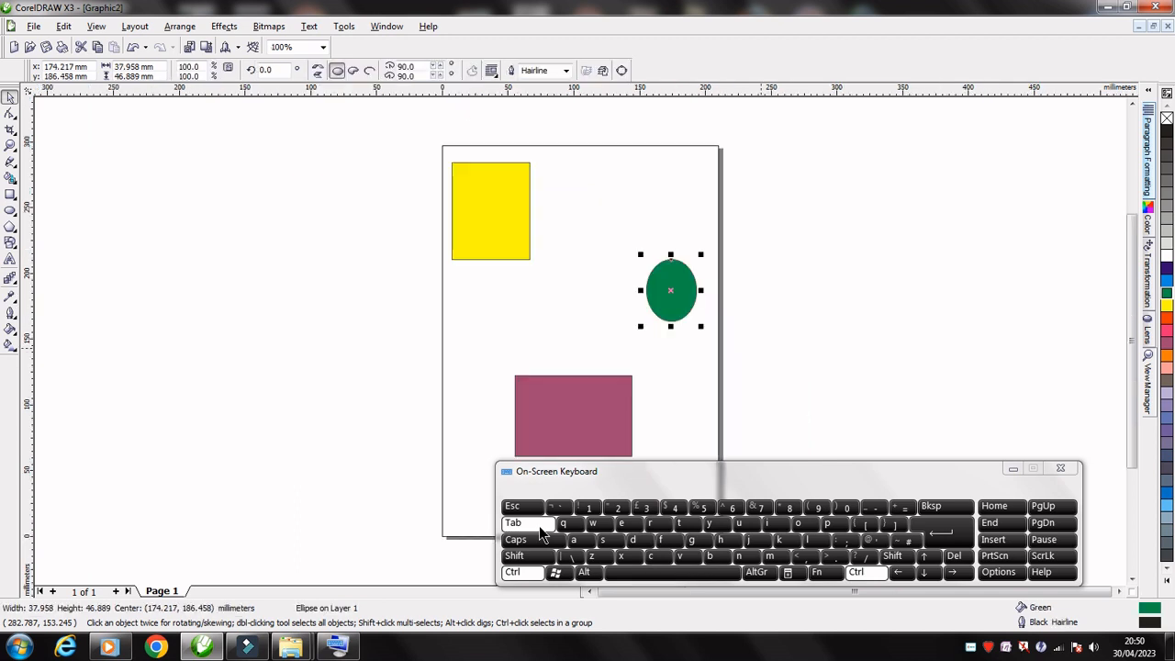
pyautogui.click(540, 526)
pyautogui.click(539, 527)
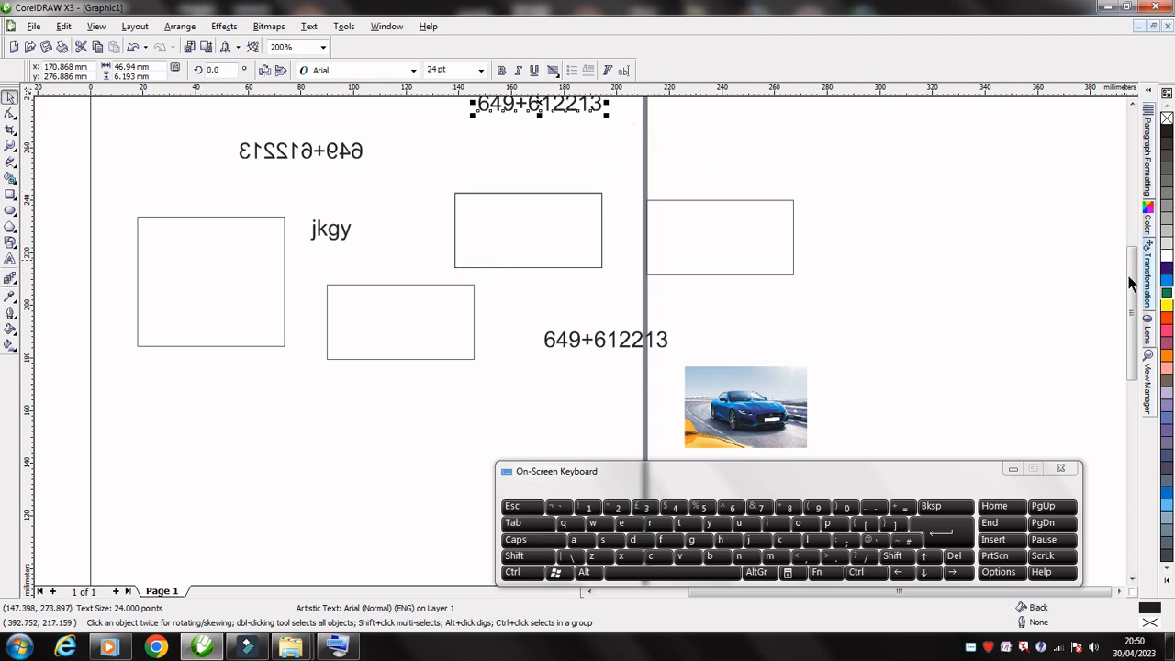
# Select the middle rectangle, the rectangle beyond the page edge, the lower rectangle and the lower text one after another, and clear the selection
pyautogui.moveTo(1129, 292); pyautogui.dragTo(1129, 279)
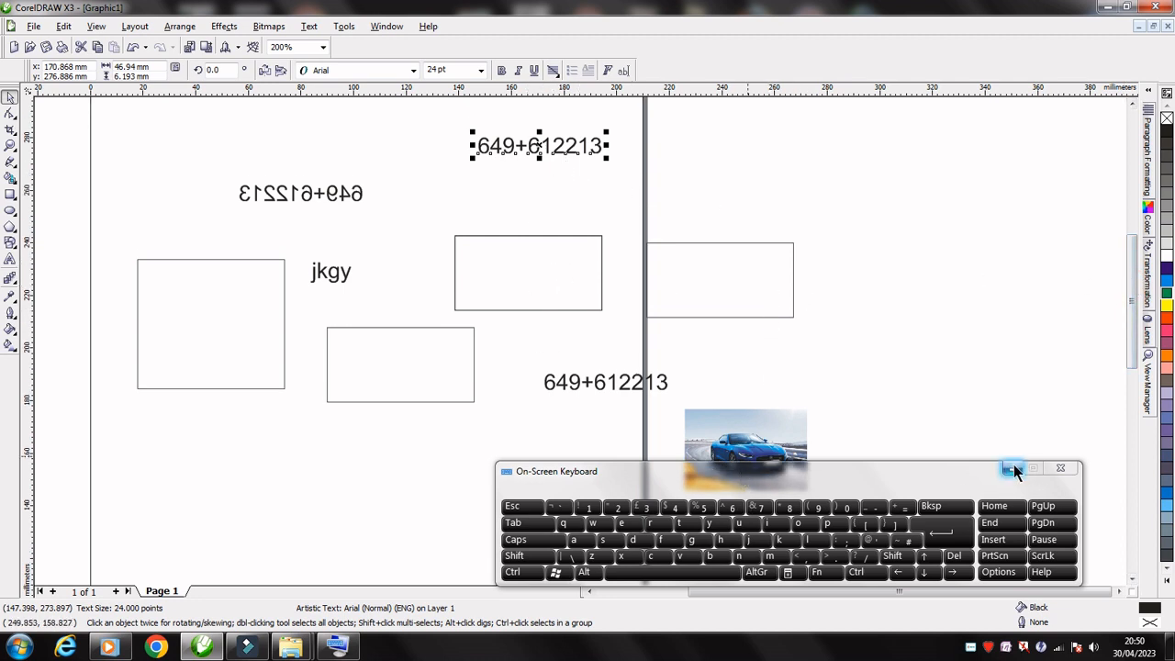
pyautogui.click(730, 178)
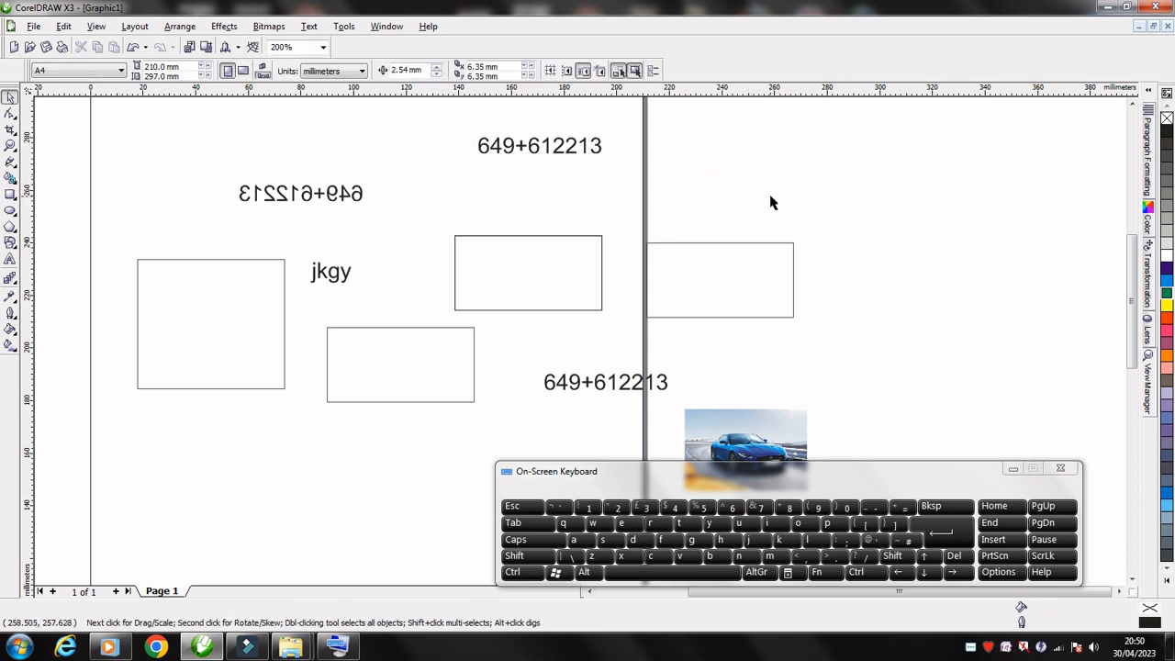
pyautogui.click(541, 268)
pyautogui.click(721, 281)
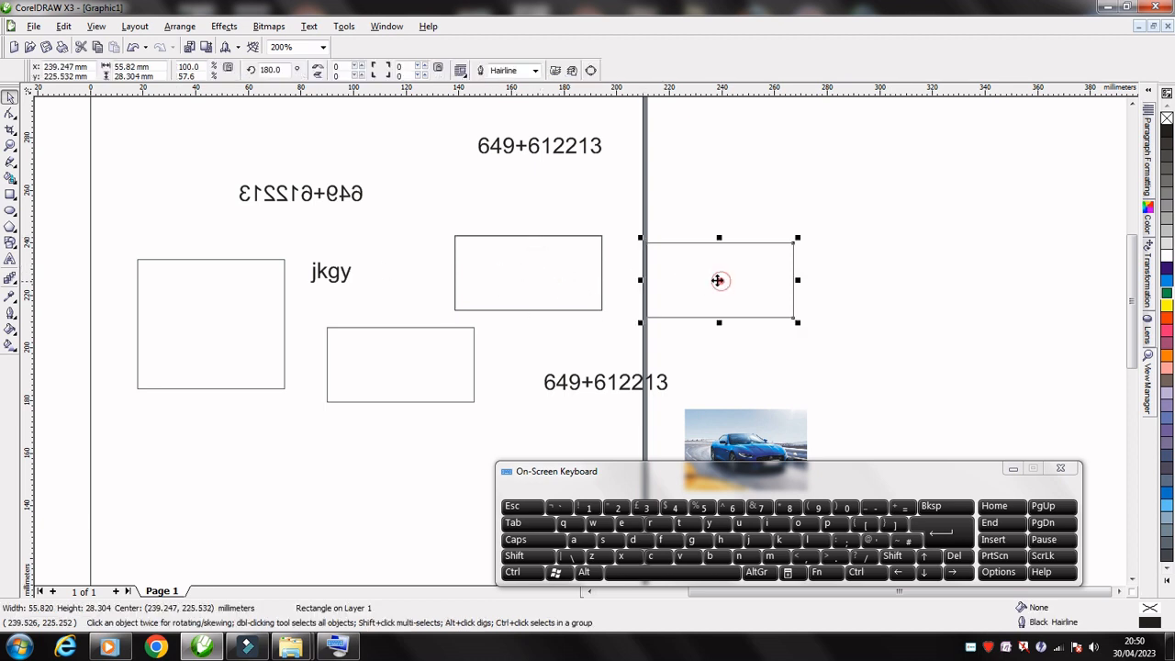
pyautogui.click(420, 382)
pyautogui.click(571, 385)
pyautogui.click(777, 360)
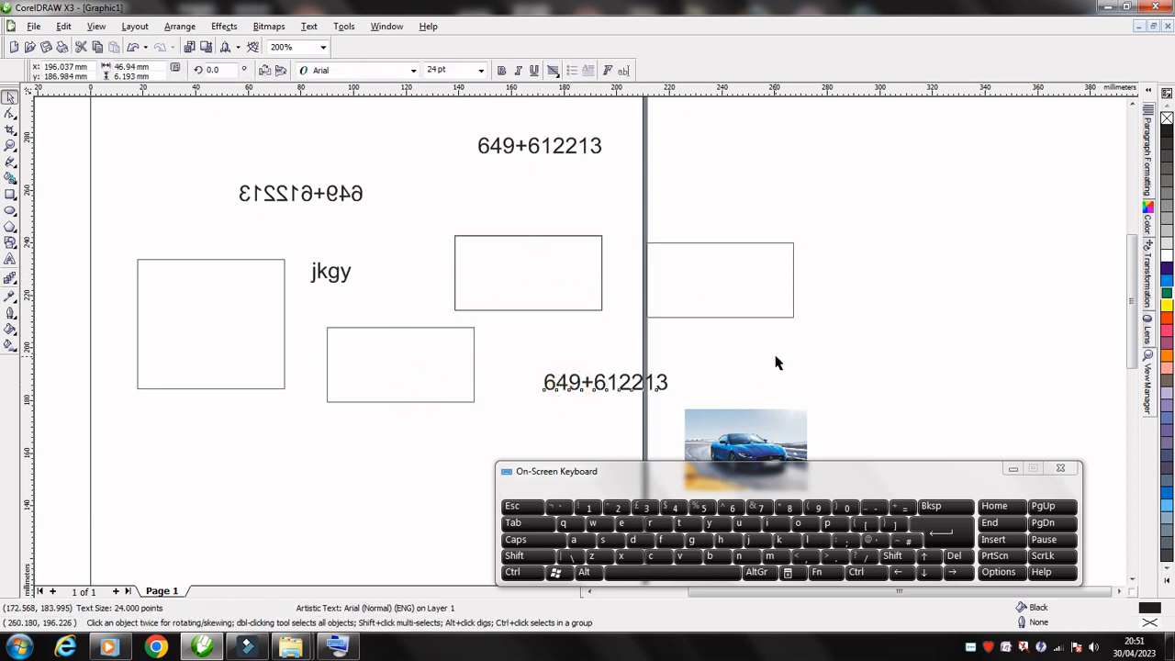
# Stretch the lower 649+612213 text horizontally to about 54 mm wide
pyautogui.click(613, 390)
pyautogui.moveTo(688, 383); pyautogui.dragTo(707, 383)
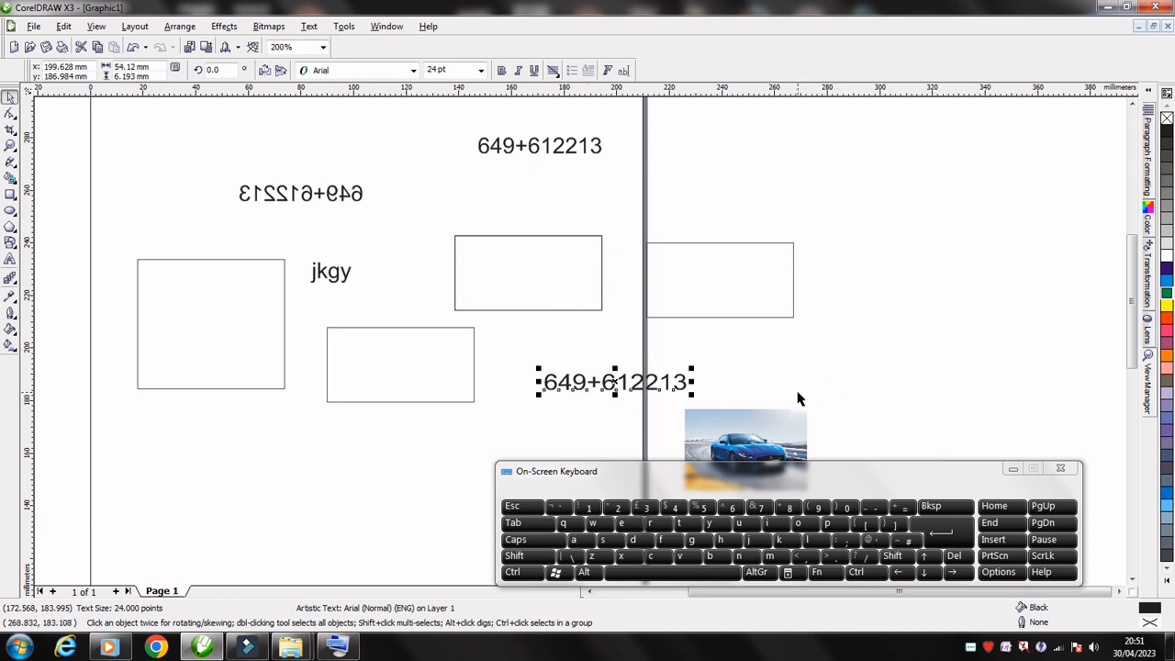
# Cycle the selection object by object from the lower text through the mirrored text and the rectangles to the car picture
pyautogui.press('Tab')
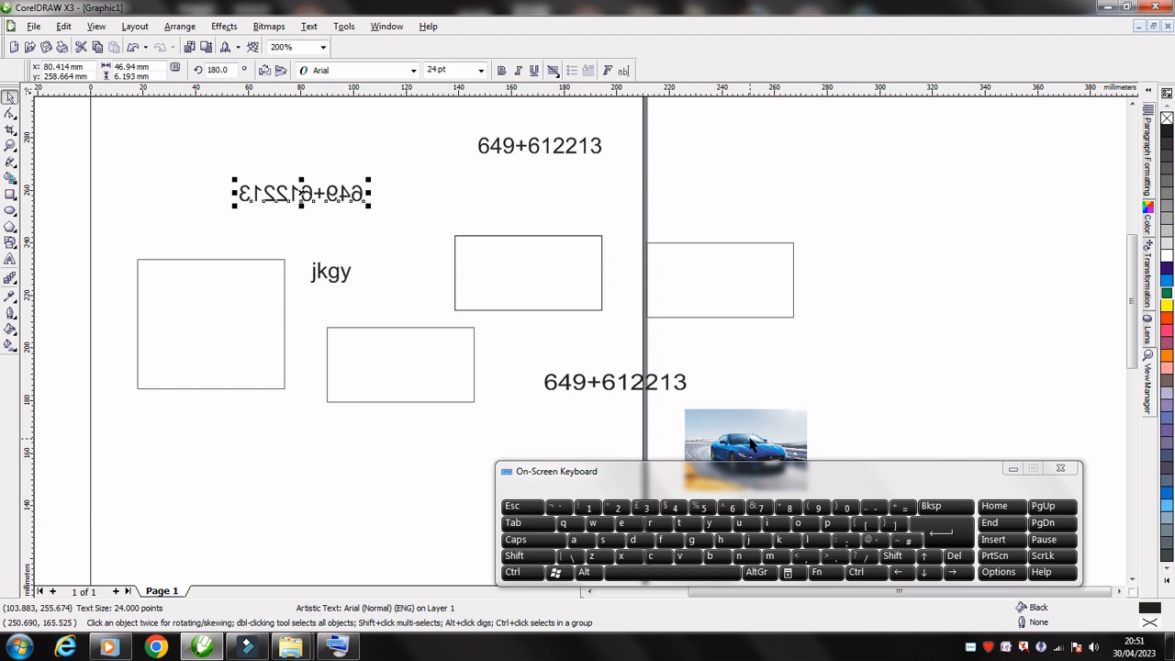
pyautogui.press('Tab')
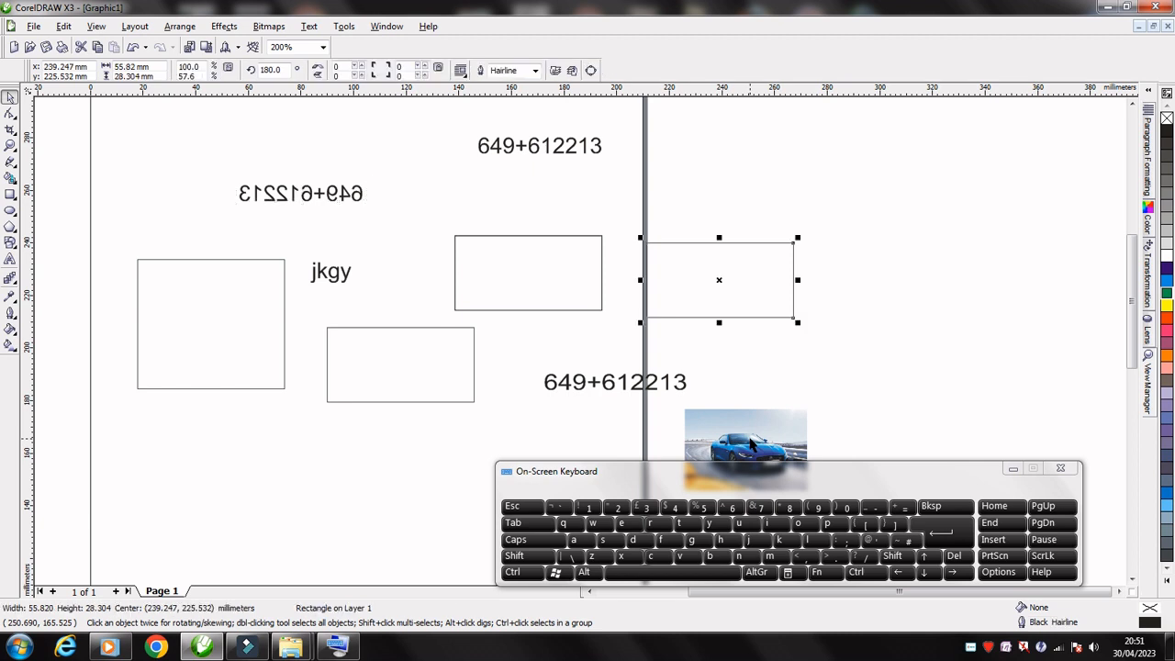
pyautogui.press('Tab')
pyautogui.press('Tab')
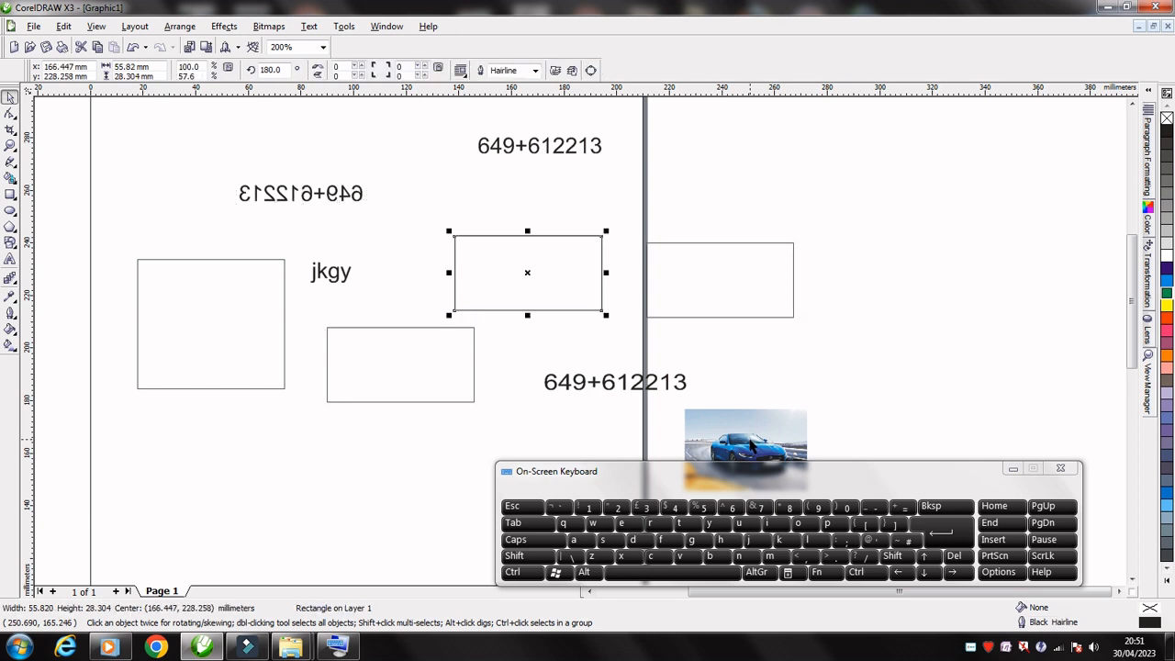
pyautogui.press('Tab')
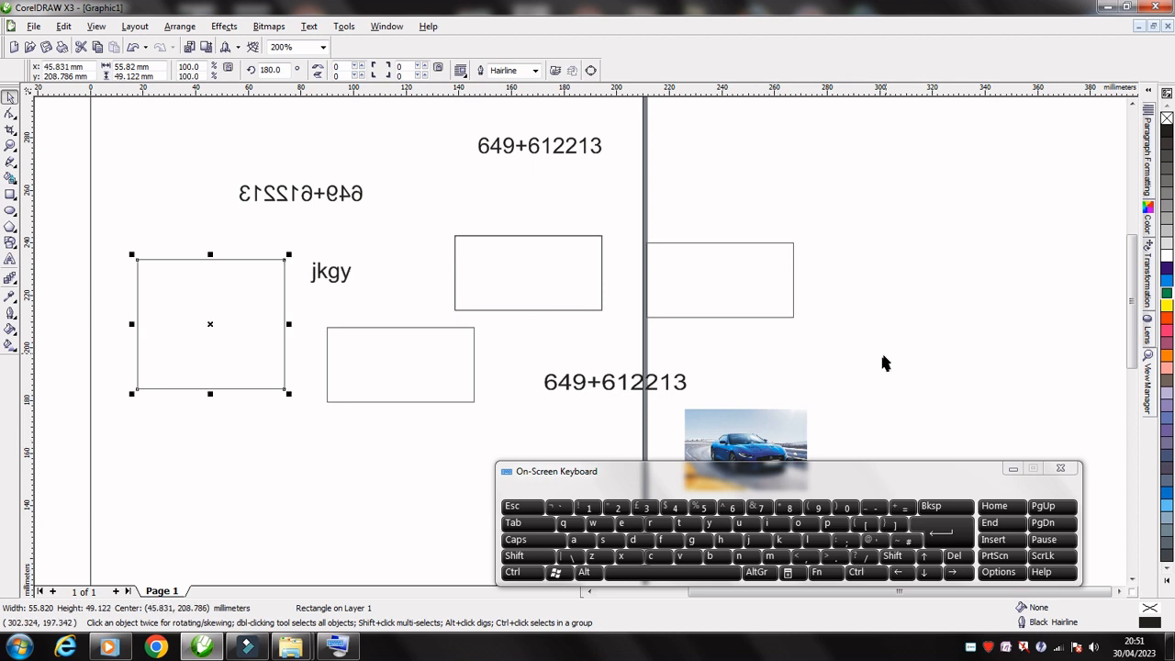
pyautogui.press('Tab')
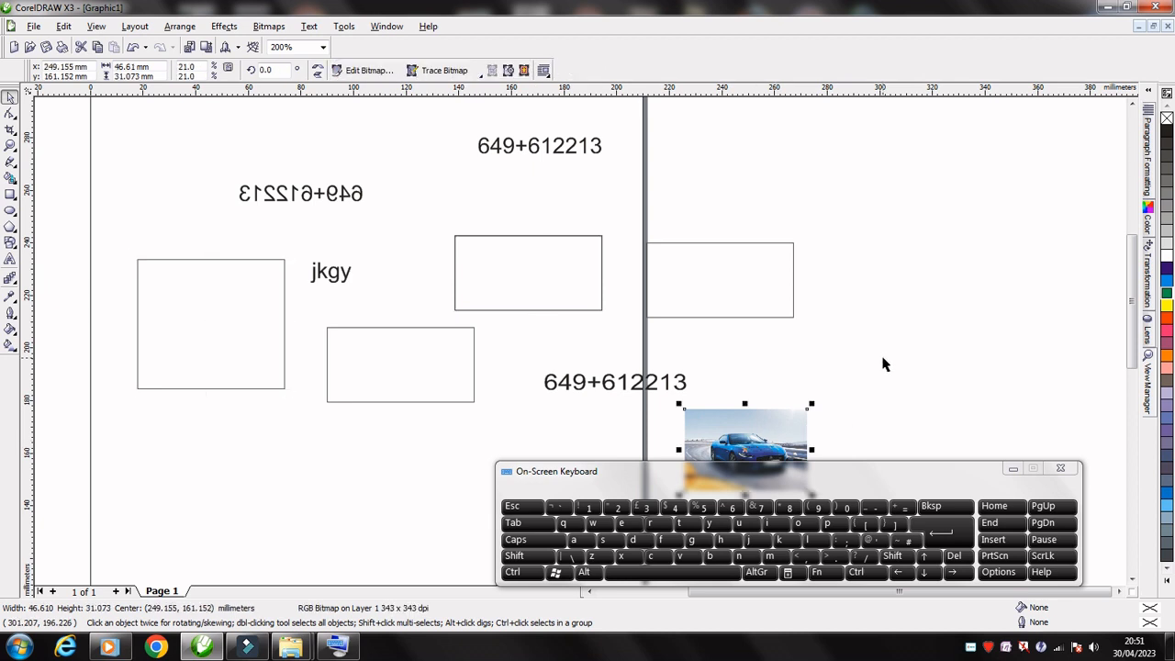
# Continue cycling the selection from the car picture through the texts to the lower rectangle
pyautogui.press('Tab')
pyautogui.press('Tab')
pyautogui.press('Tab')
pyautogui.press('Tab')
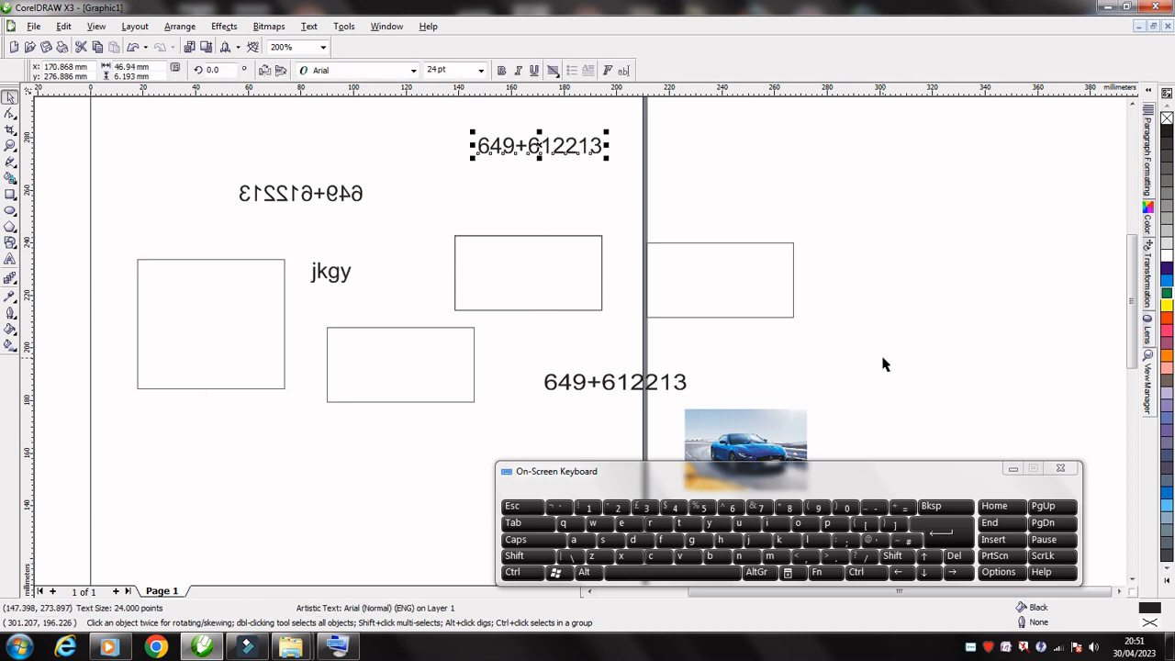
pyautogui.press('Tab')
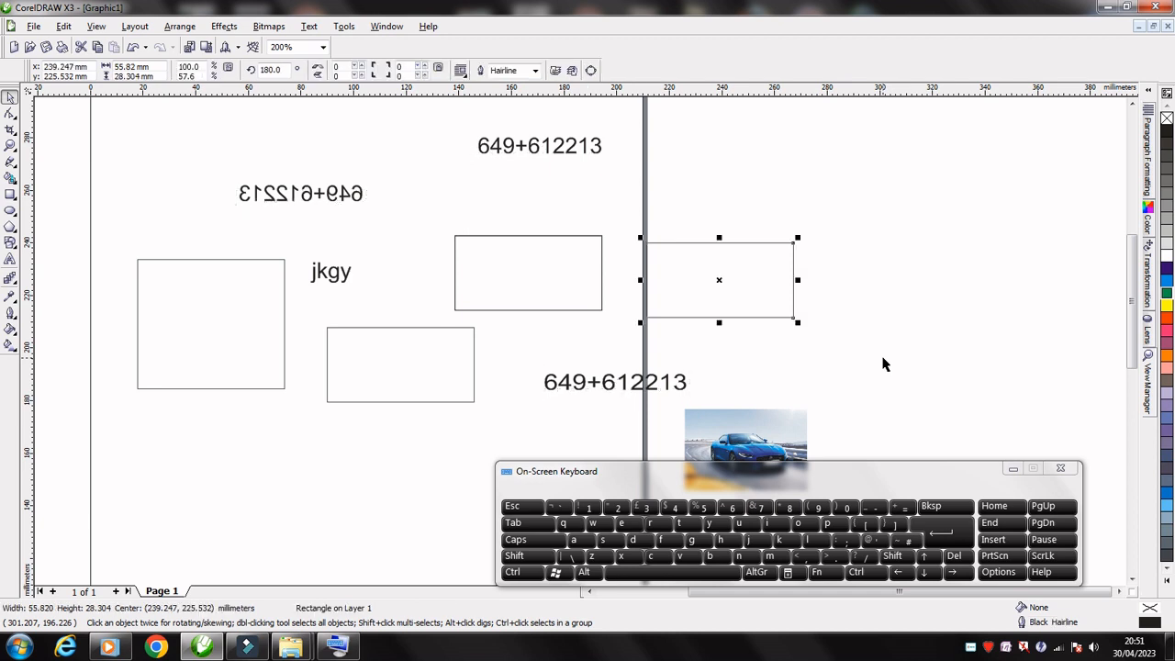
pyautogui.press('Tab')
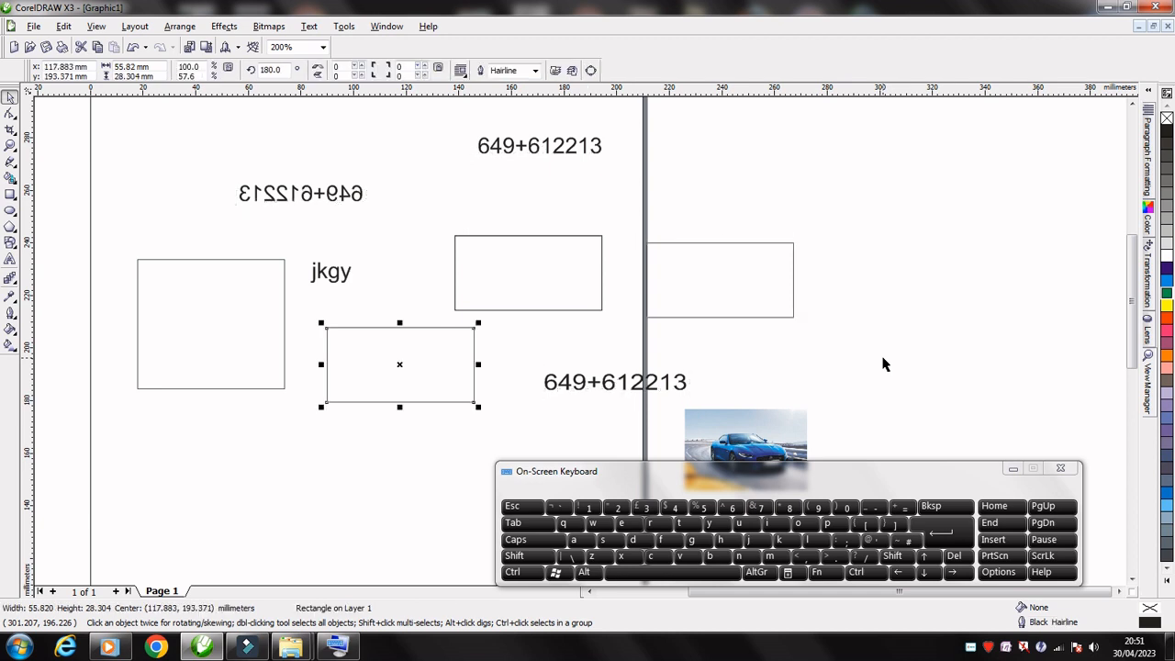
# Cycle the selection to the car picture and move it beside the rectangle beyond the page's right edge
pyautogui.click(544, 527)
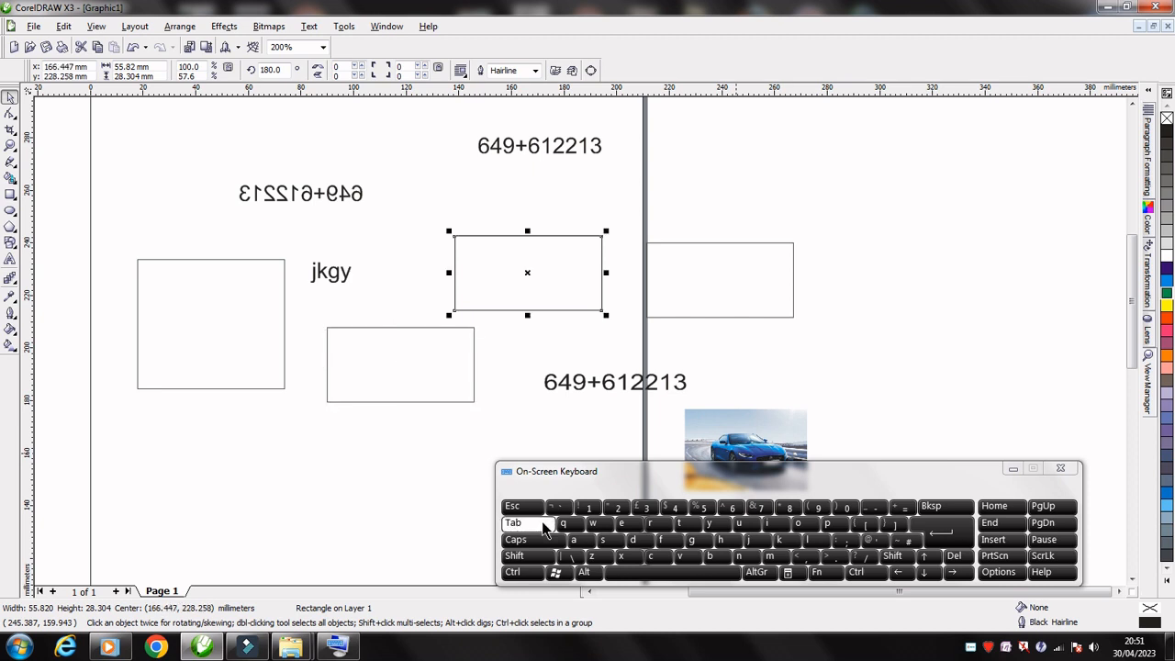
pyautogui.click(544, 527)
pyautogui.click(544, 527)
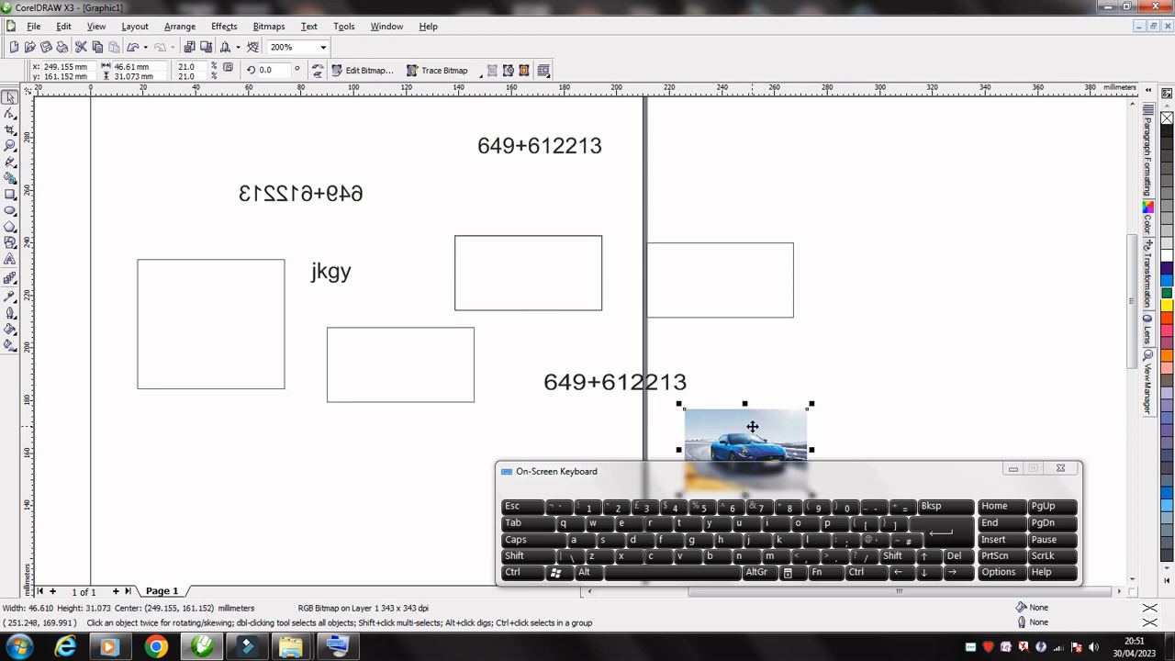
pyautogui.moveTo(753, 424); pyautogui.dragTo(880, 258)
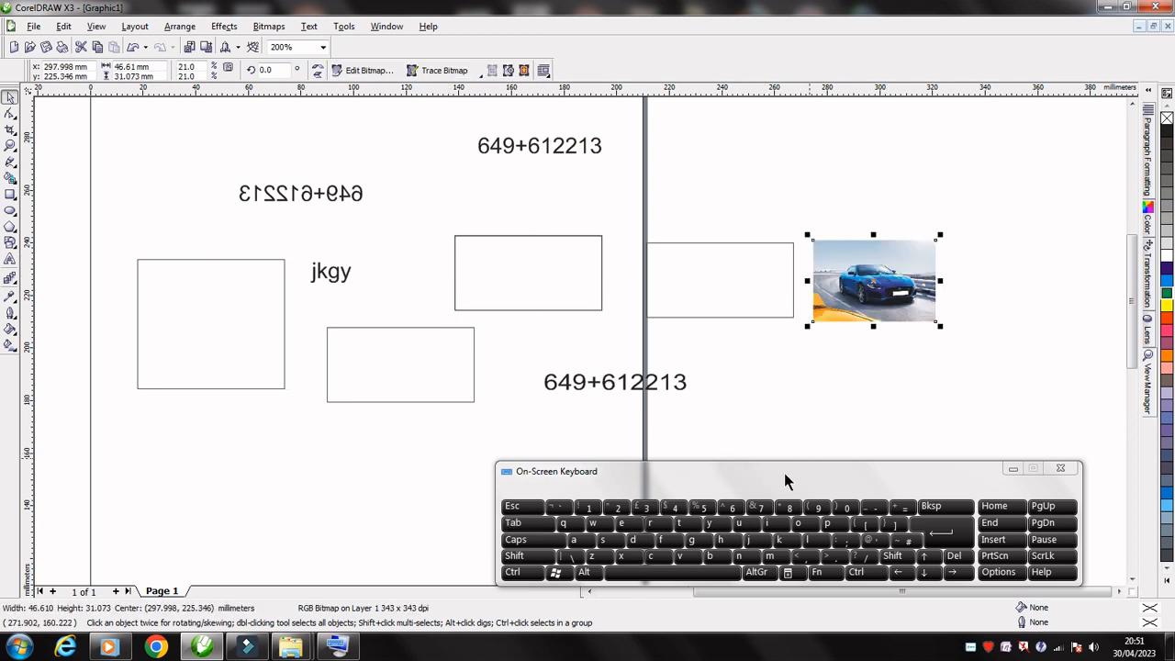
# Cycle the selection from the car picture through the texts and rectangles to the largest rectangle, and select the middle rectangle
pyautogui.click(532, 523)
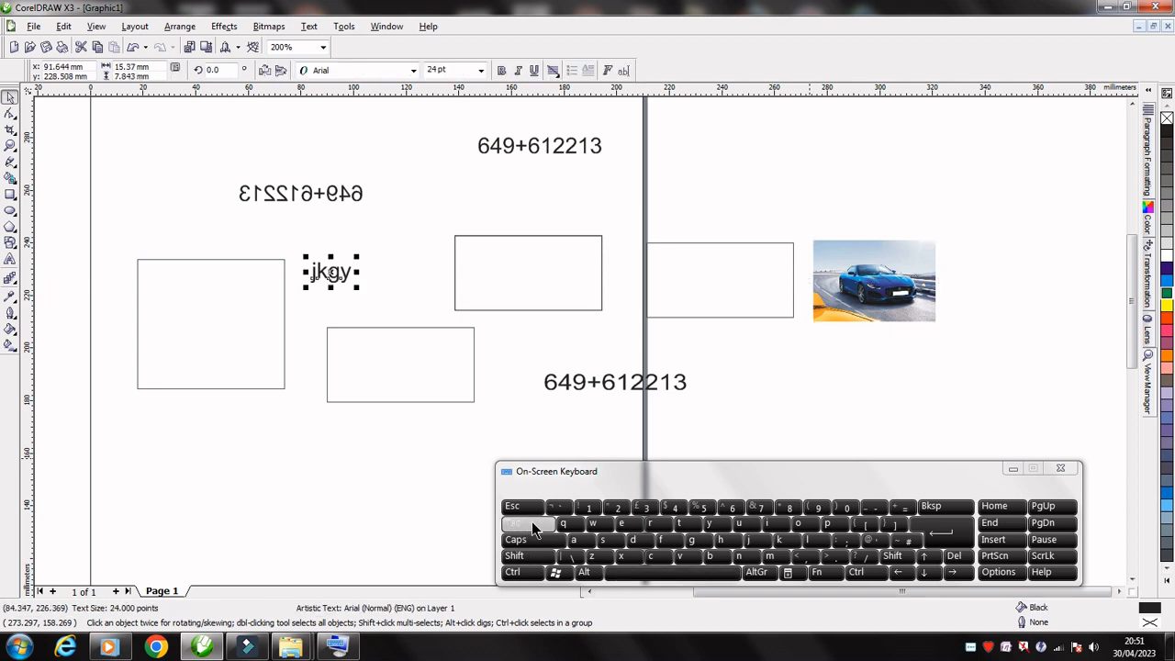
pyautogui.click(531, 523)
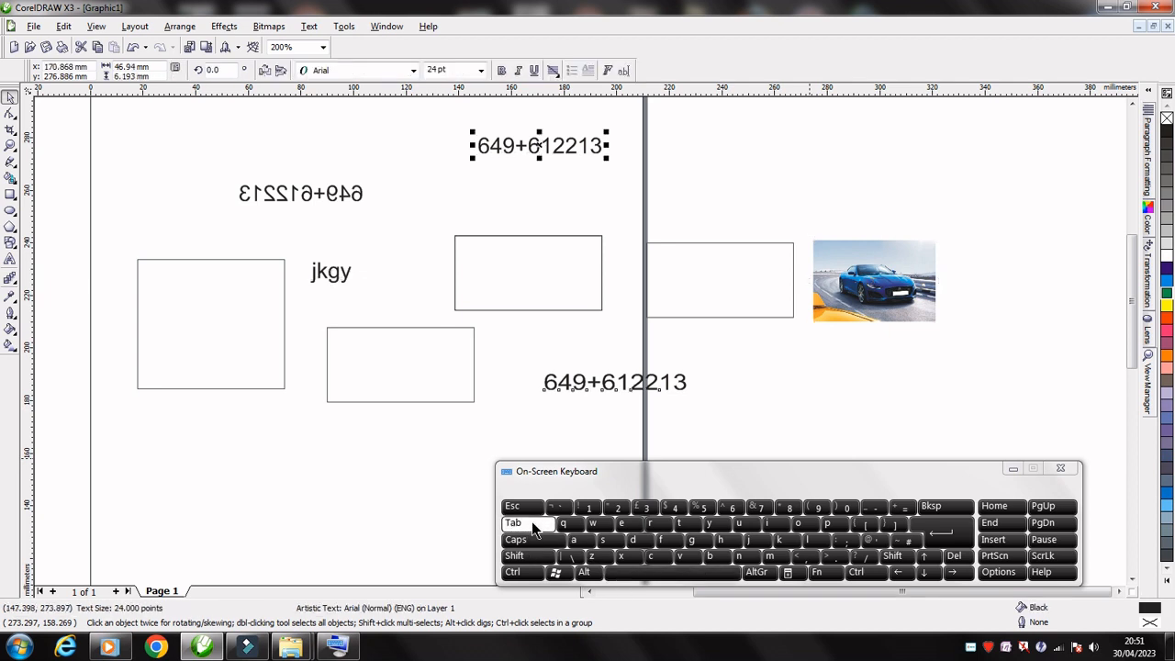
pyautogui.click(532, 523)
pyautogui.click(531, 523)
pyautogui.click(532, 523)
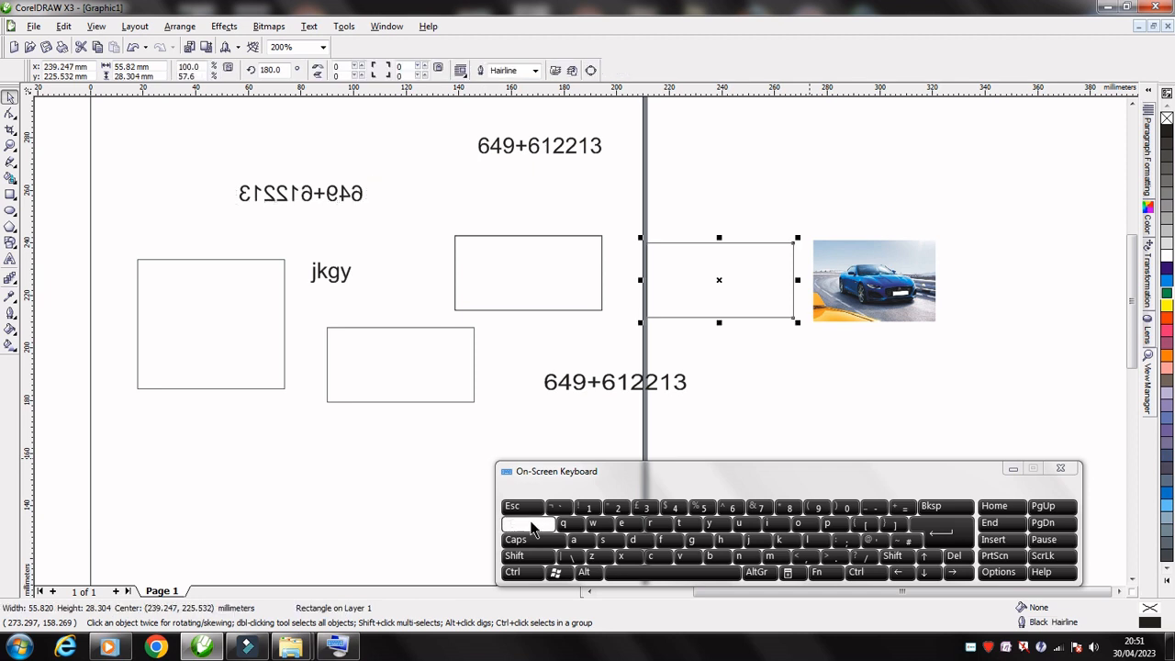
pyautogui.click(531, 523)
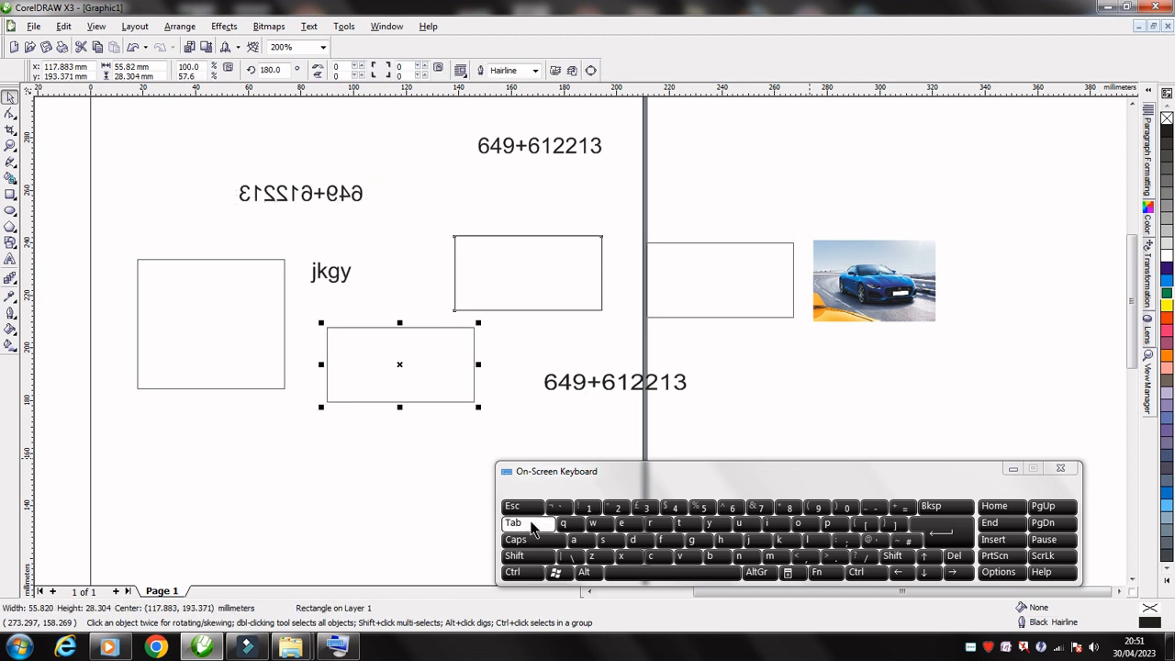
pyautogui.click(531, 523)
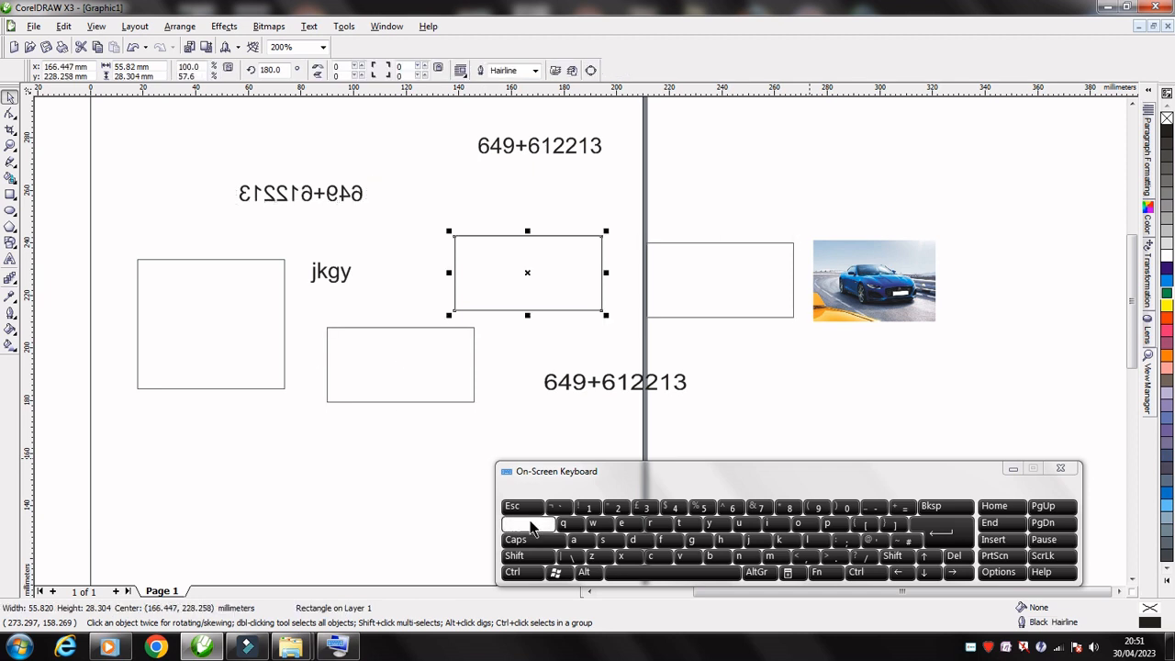
pyautogui.click(532, 523)
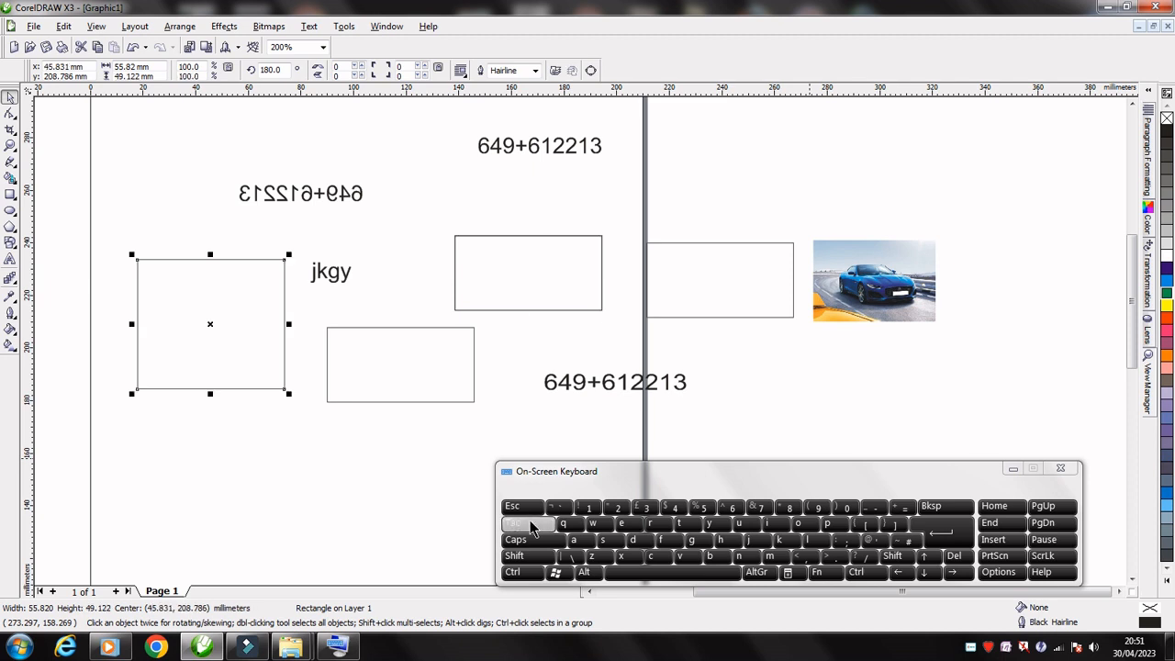
pyautogui.click(591, 286)
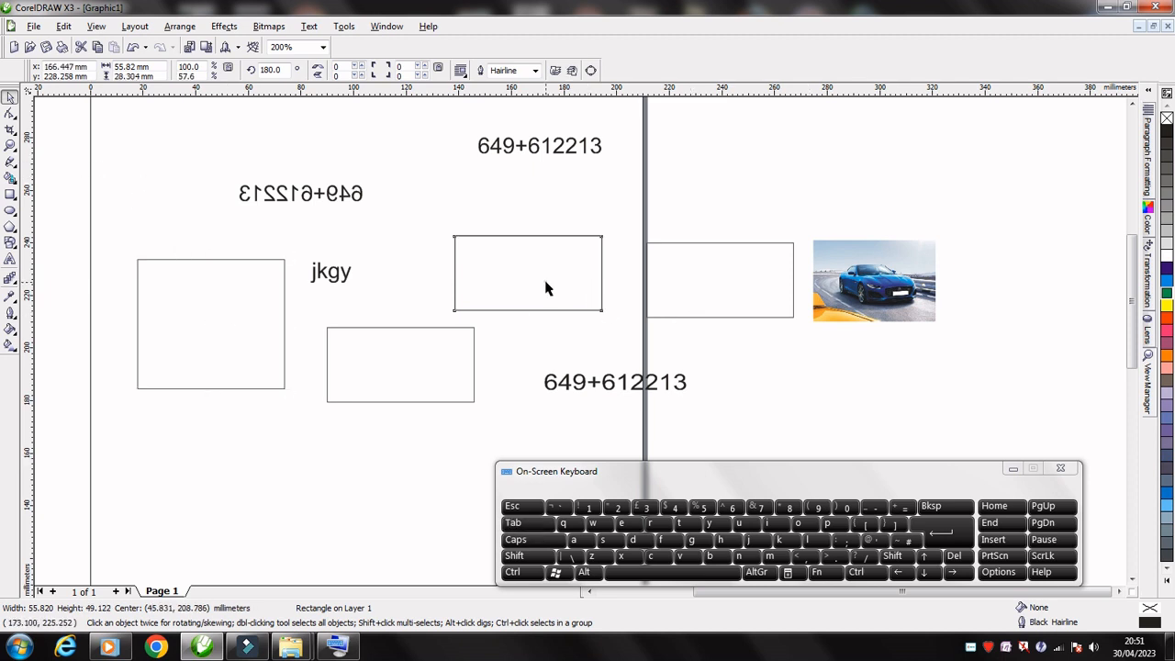
# Select the rectangle beyond the page edge and the lower rectangle, and cycle the selection through the middle rectangle to the car picture and onward
pyautogui.click(762, 295)
pyautogui.click(415, 375)
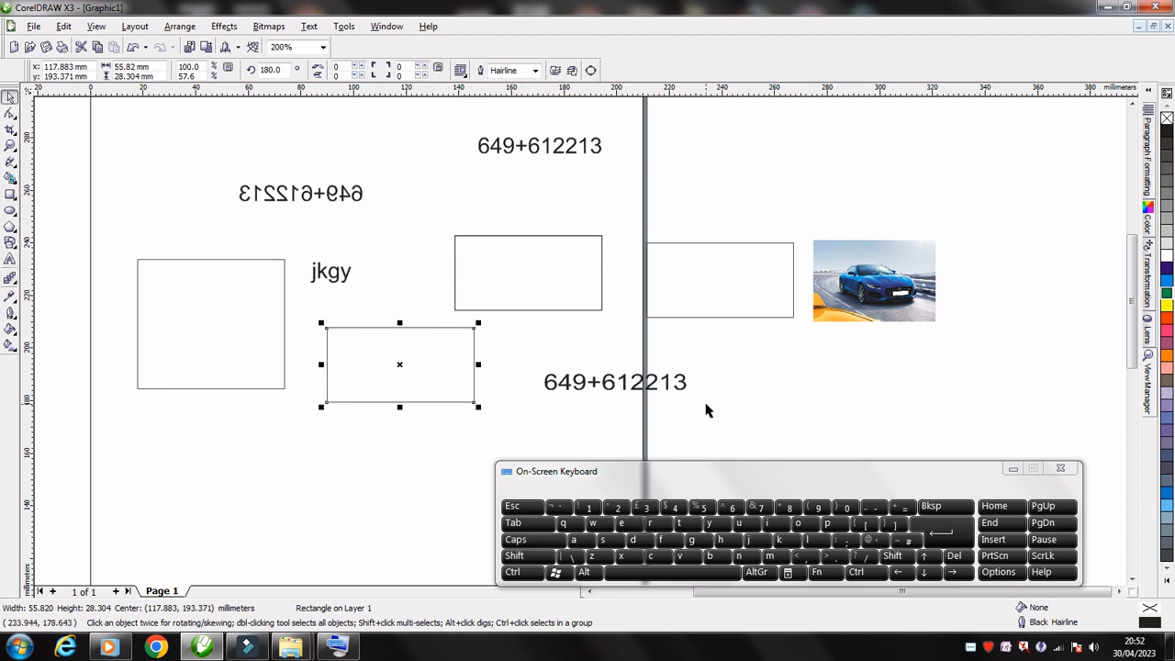
pyautogui.press('Tab')
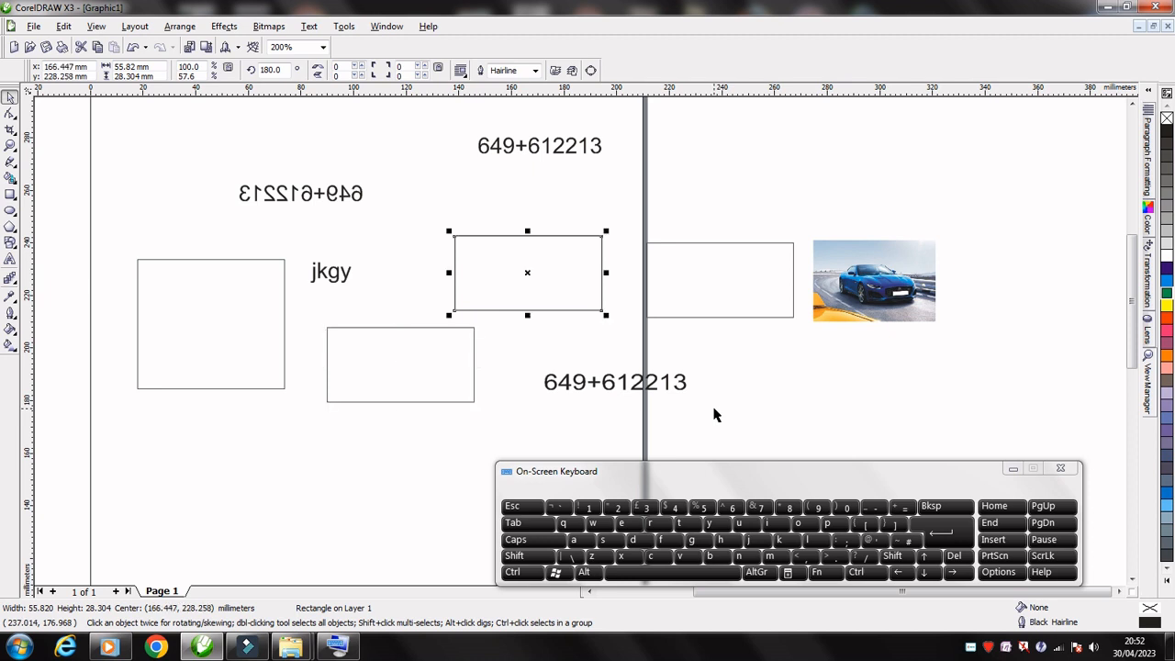
pyautogui.press('Tab')
pyautogui.press('Tab')
pyautogui.press('Tab')
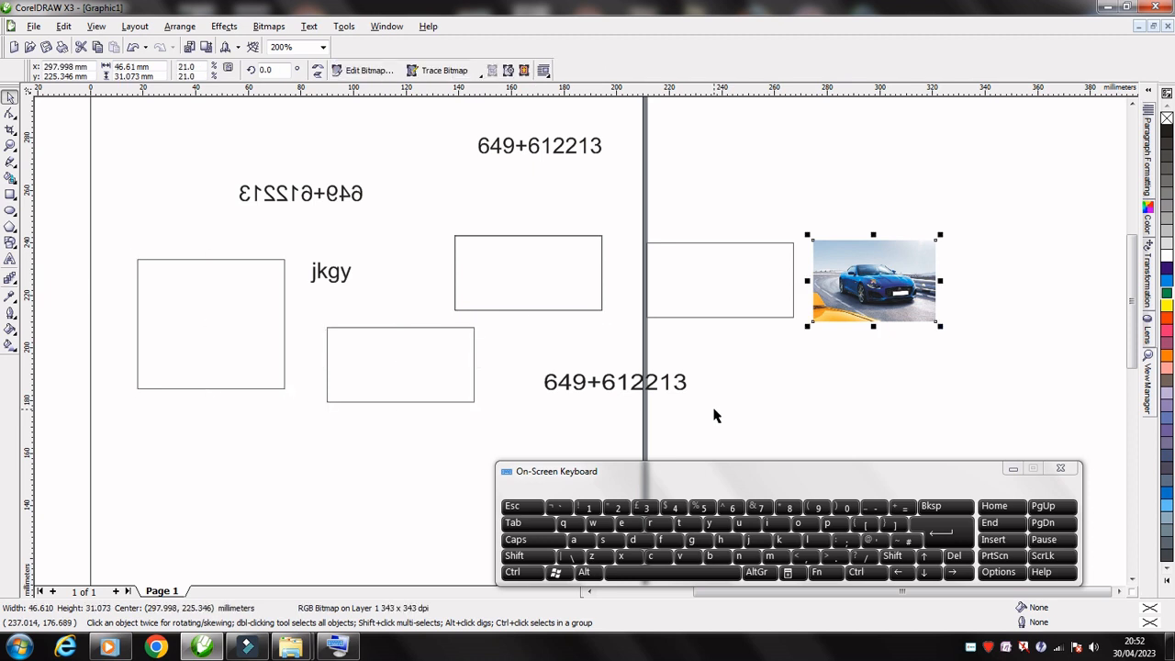
pyautogui.press('Tab')
pyautogui.press('Tab')
pyautogui.press('Tab')
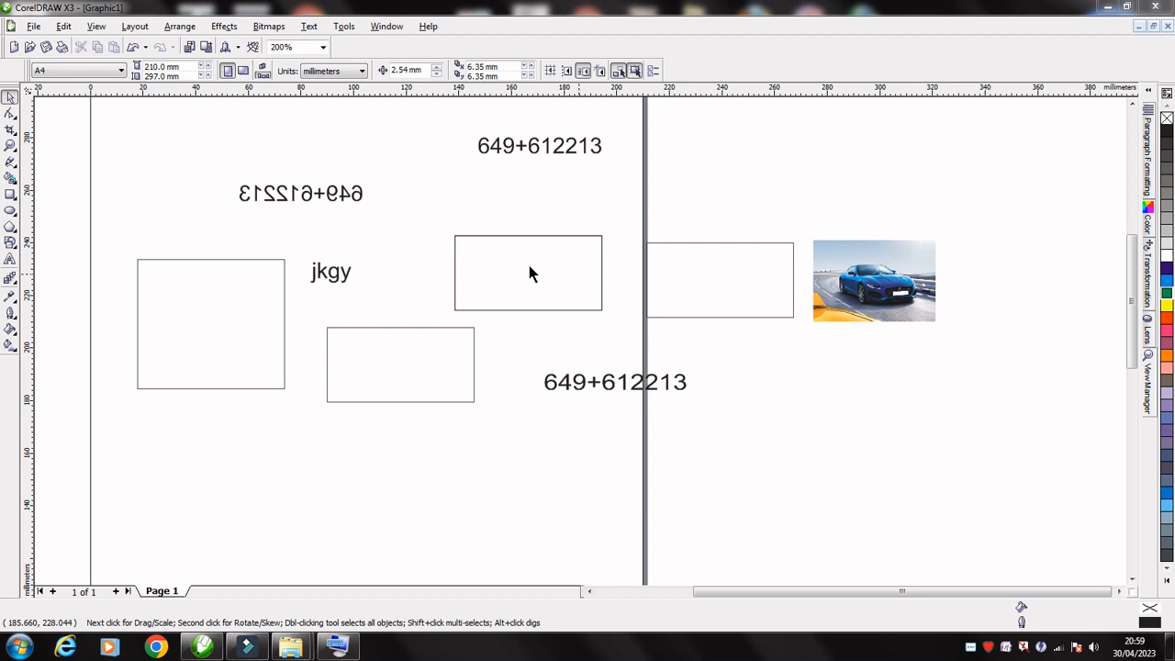
# Select the middle rectangle and clear the selection using the on-screen keyboard
pyautogui.click(498, 237)
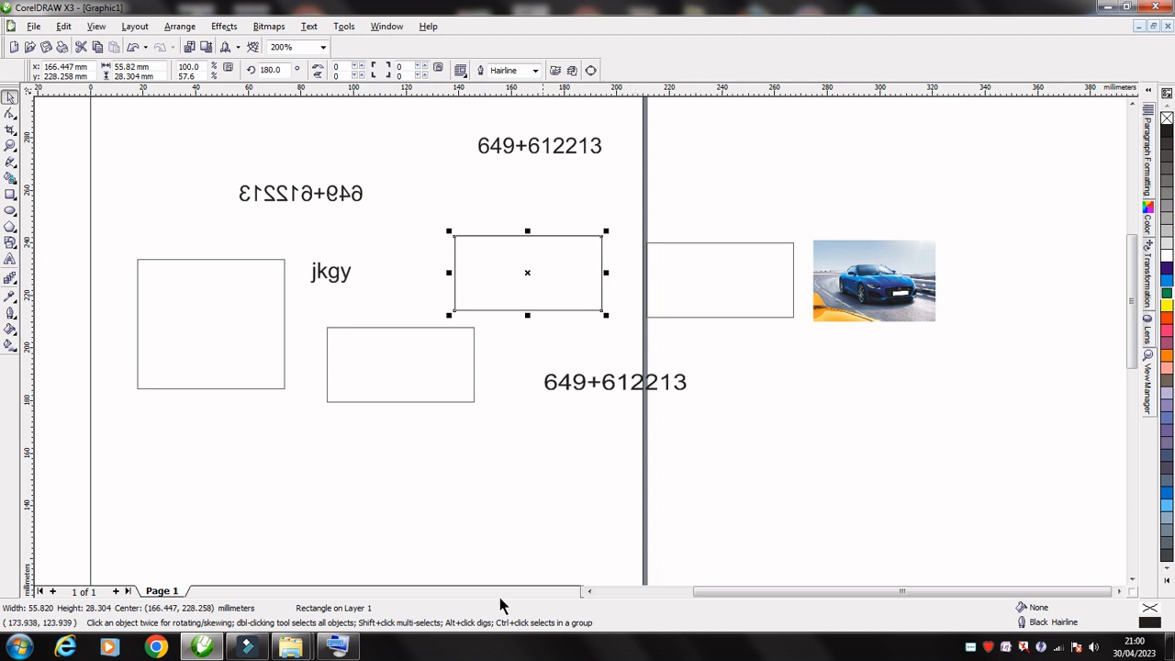
pyautogui.click(350, 648)
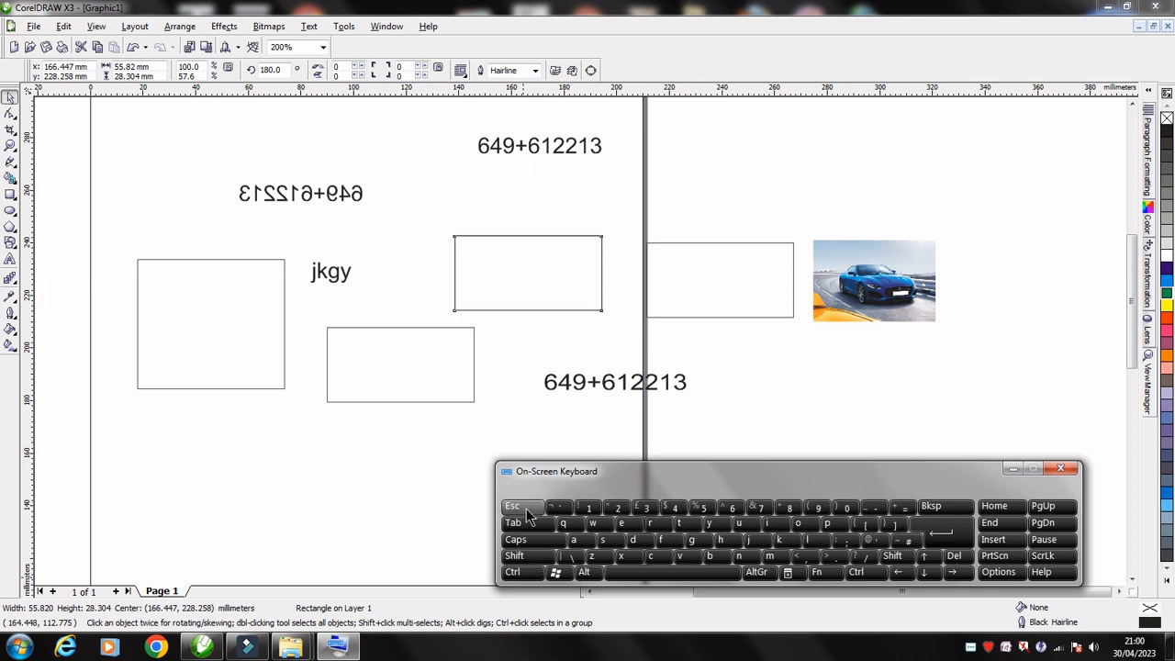
pyautogui.click(526, 261)
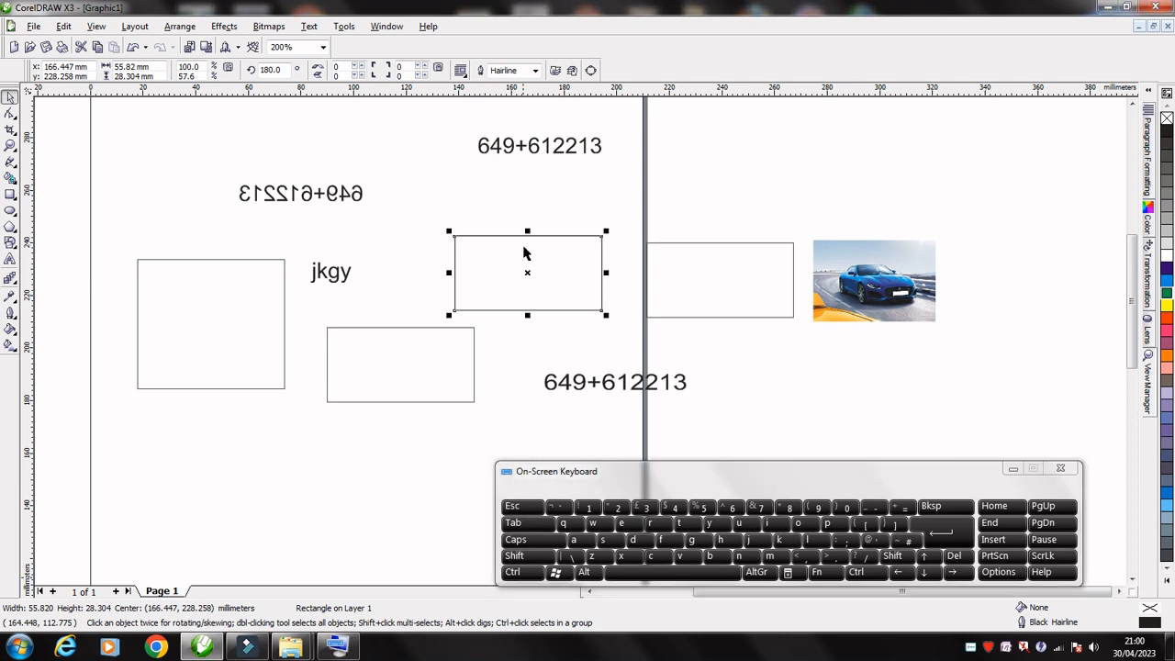
pyautogui.click(522, 511)
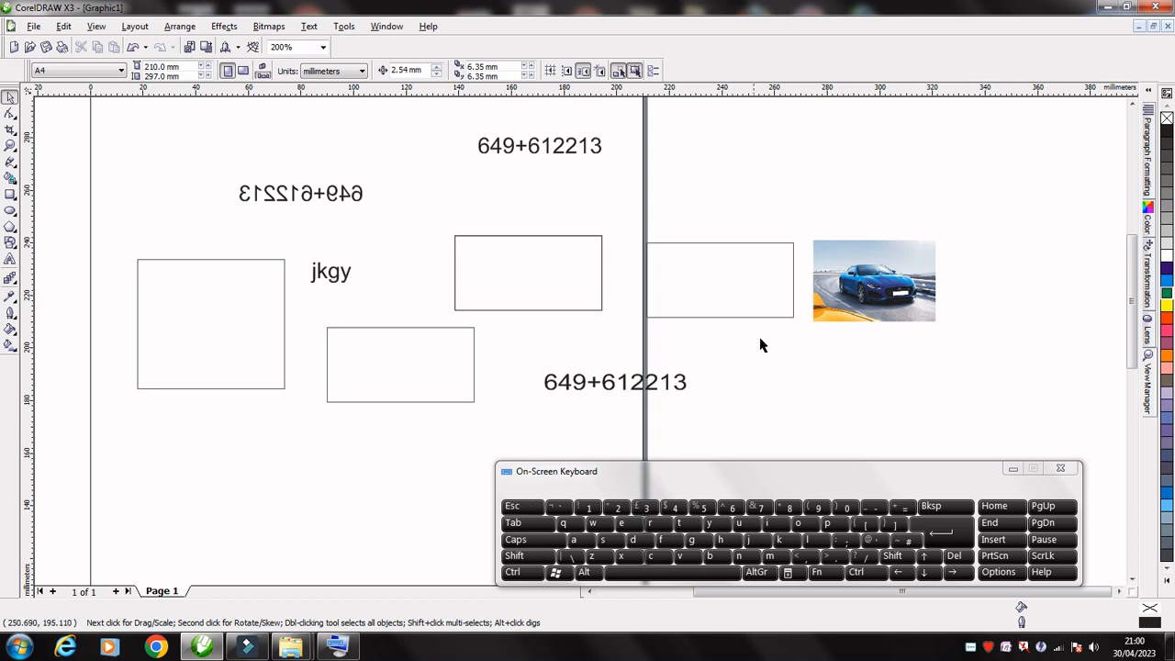
# Select the car picture directly and by cycling, and select the lower rectangle, clearing the selection after each
pyautogui.click(877, 286)
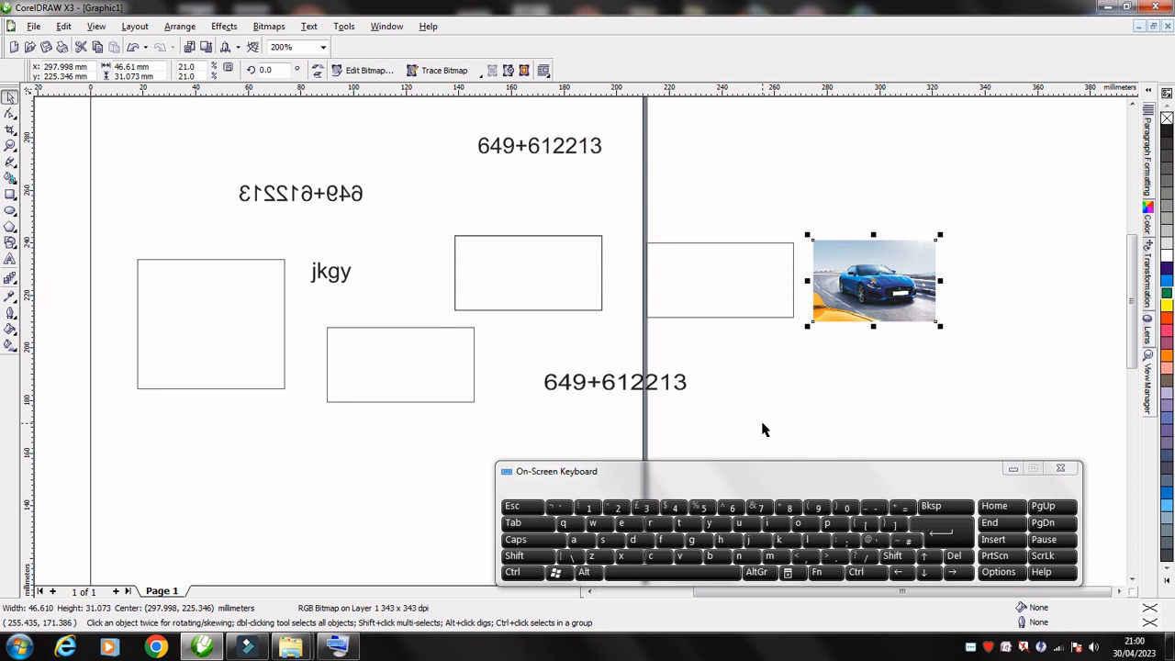
pyautogui.click(762, 428)
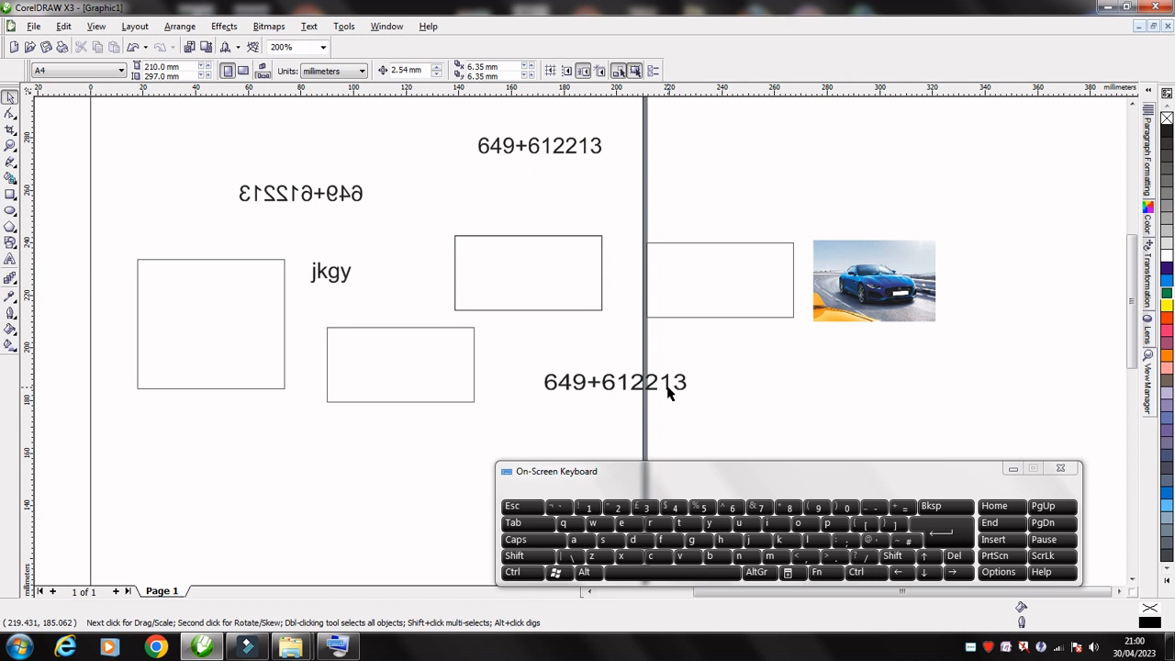
pyautogui.press('Tab')
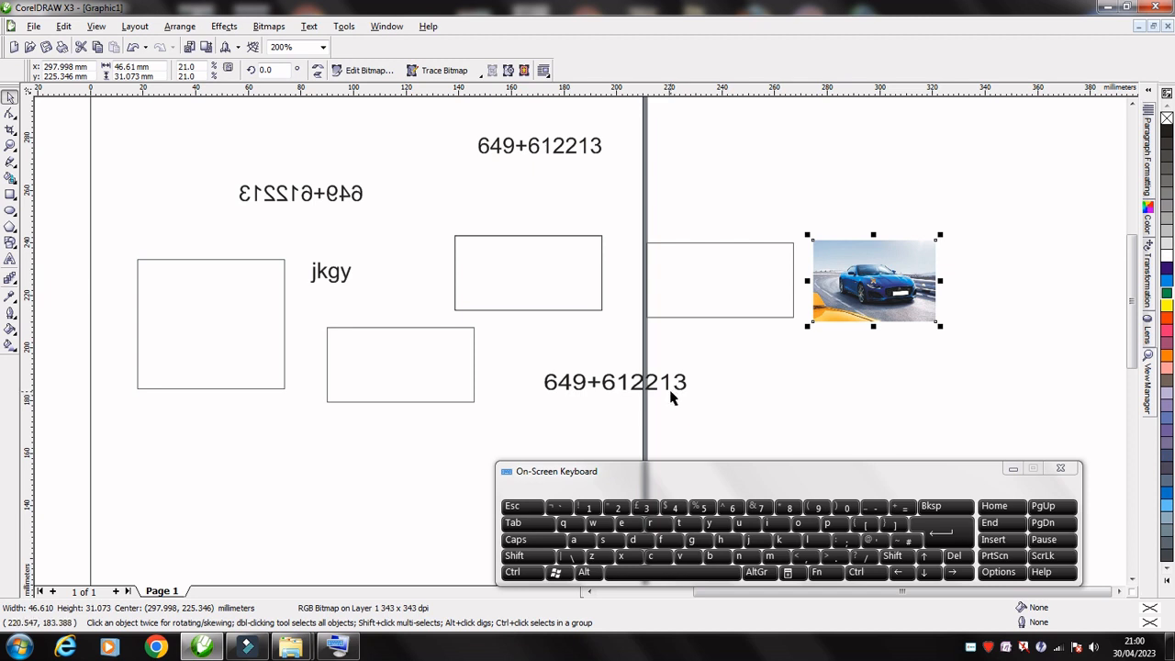
pyautogui.click(670, 397)
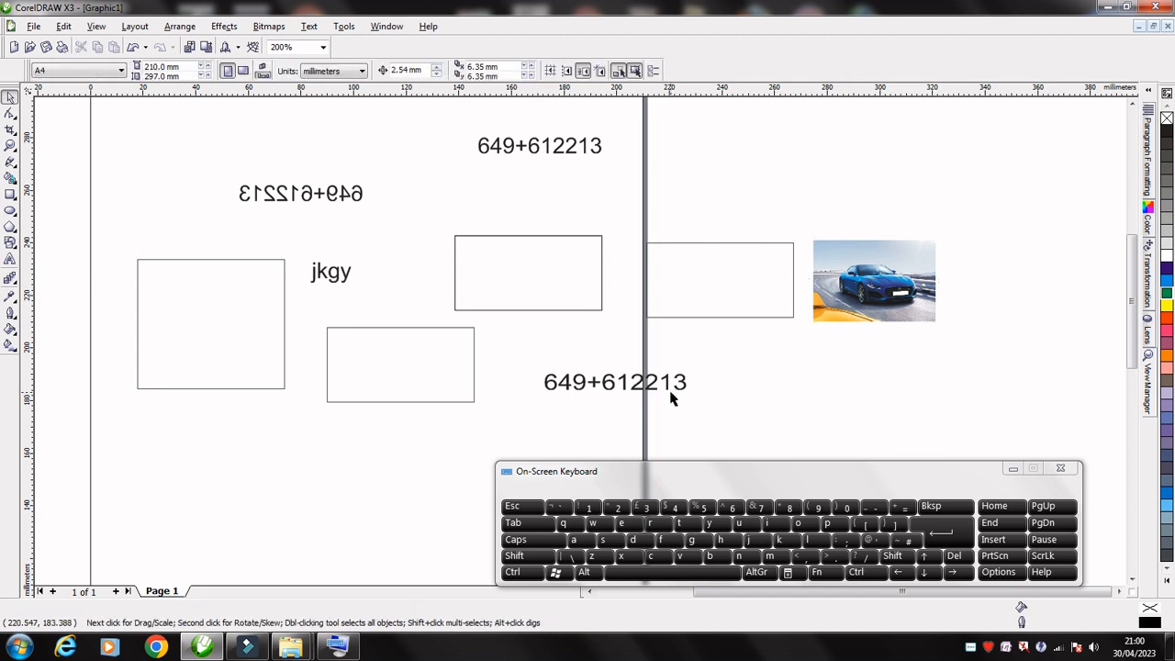
pyautogui.click(470, 368)
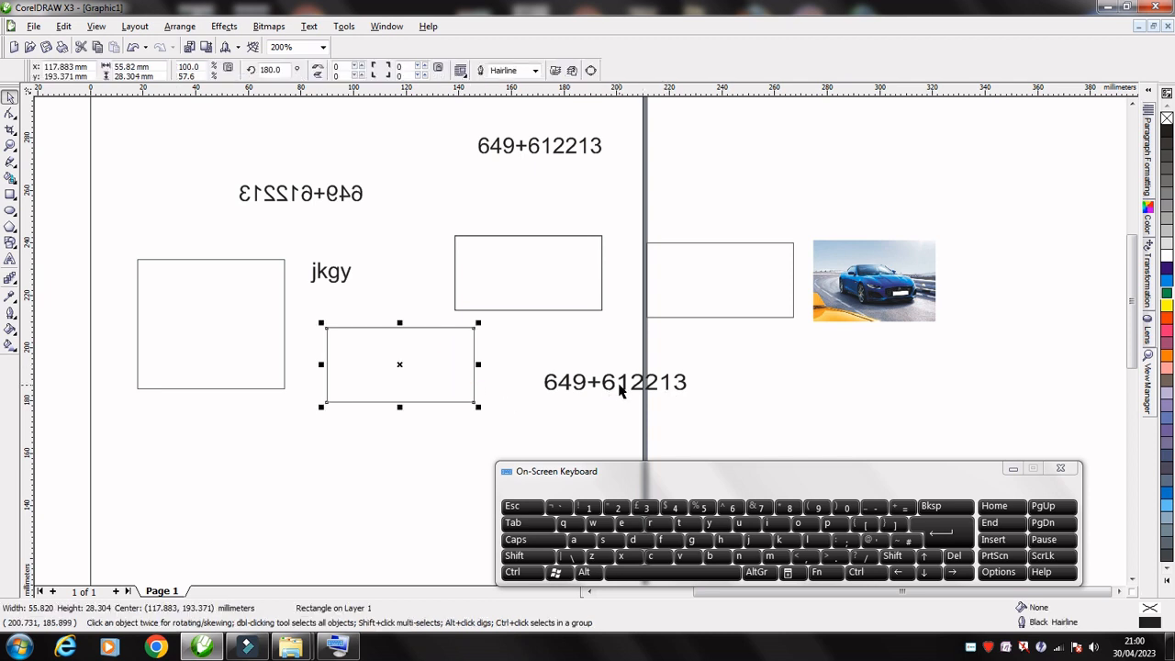
pyautogui.click(521, 507)
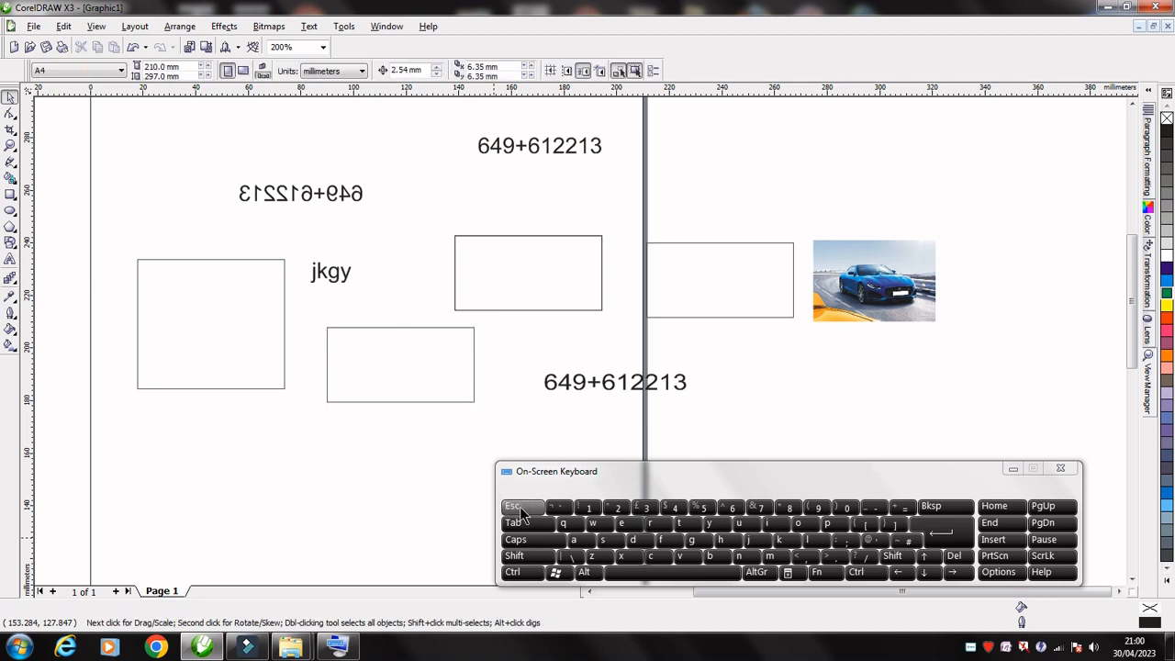
# With nothing selected, cycle the selection from the car picture through the objects to the upper 649+612213 text and onward
pyautogui.click(519, 521)
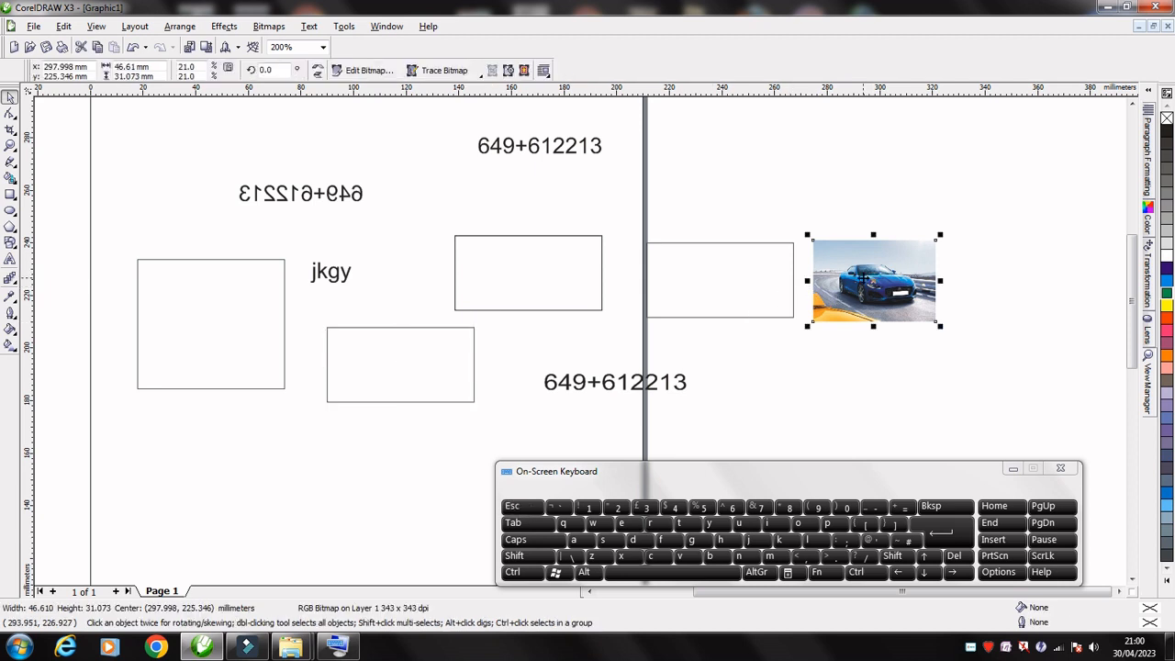
pyautogui.press('Tab')
pyautogui.press('Tab')
pyautogui.press('Tab')
pyautogui.press('Tab')
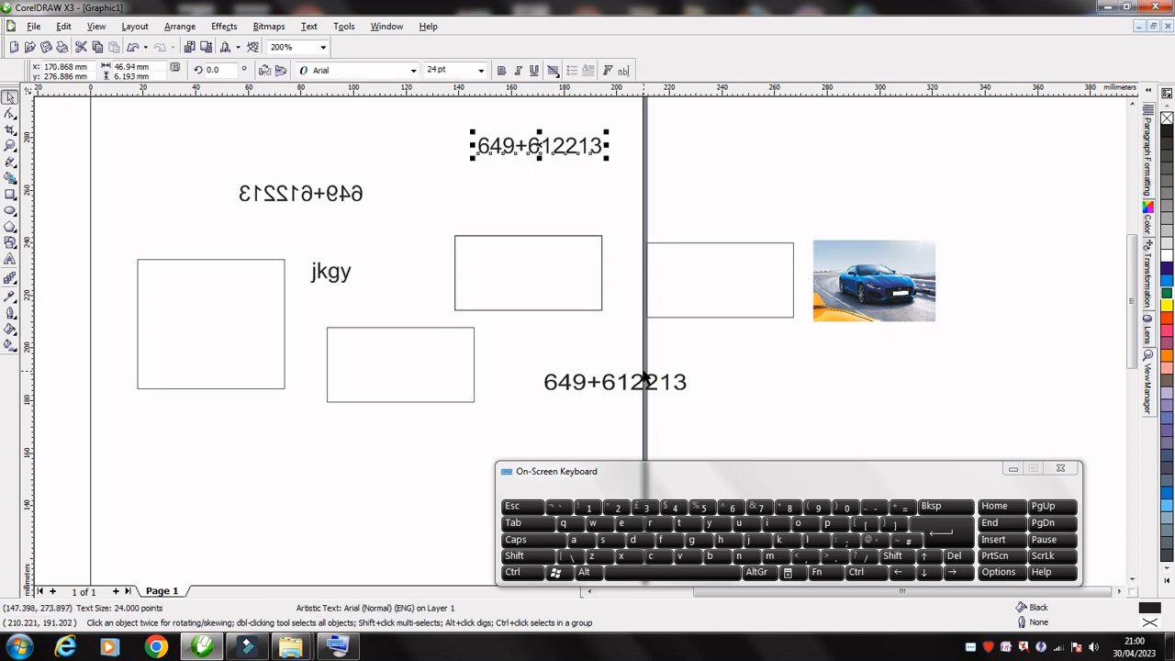
pyautogui.press('Tab')
# Select the lower rectangle and the jkgy text in turn, clearing the selection after each
pyautogui.click(444, 370)
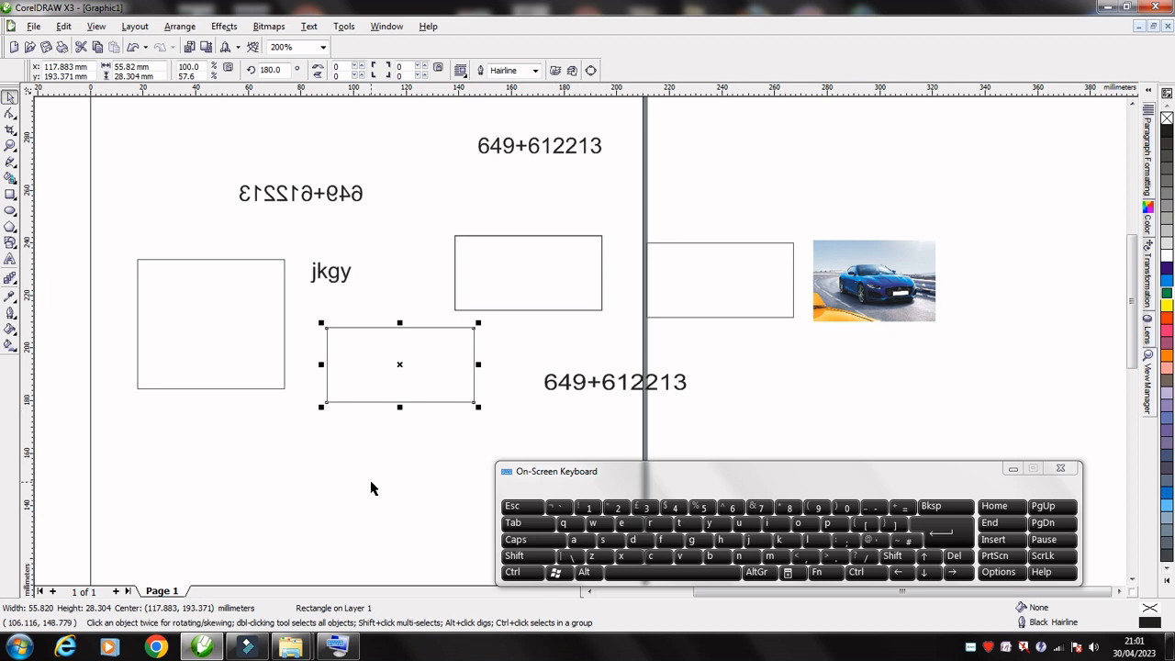
pyautogui.click(382, 504)
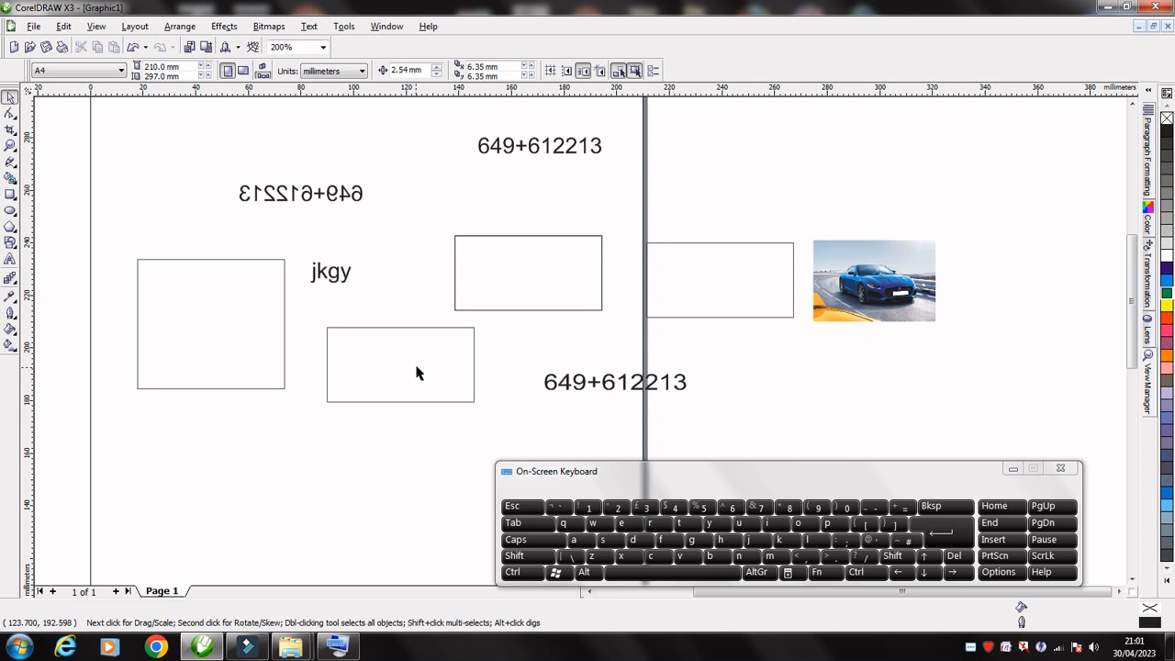
pyautogui.click(325, 273)
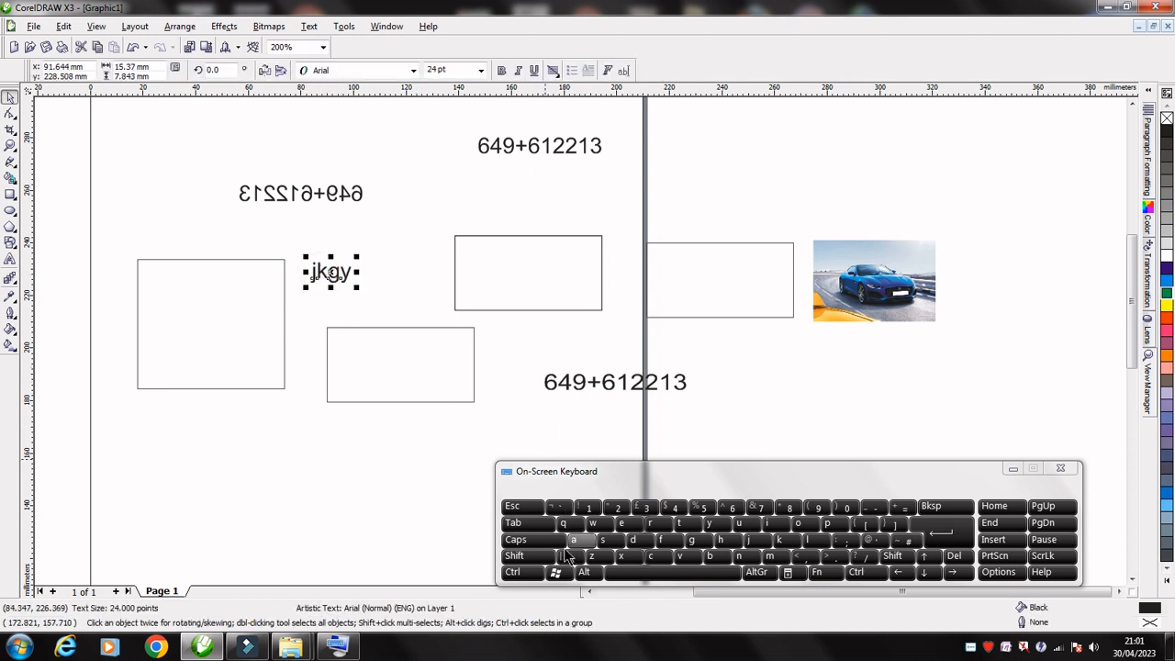
pyautogui.click(523, 511)
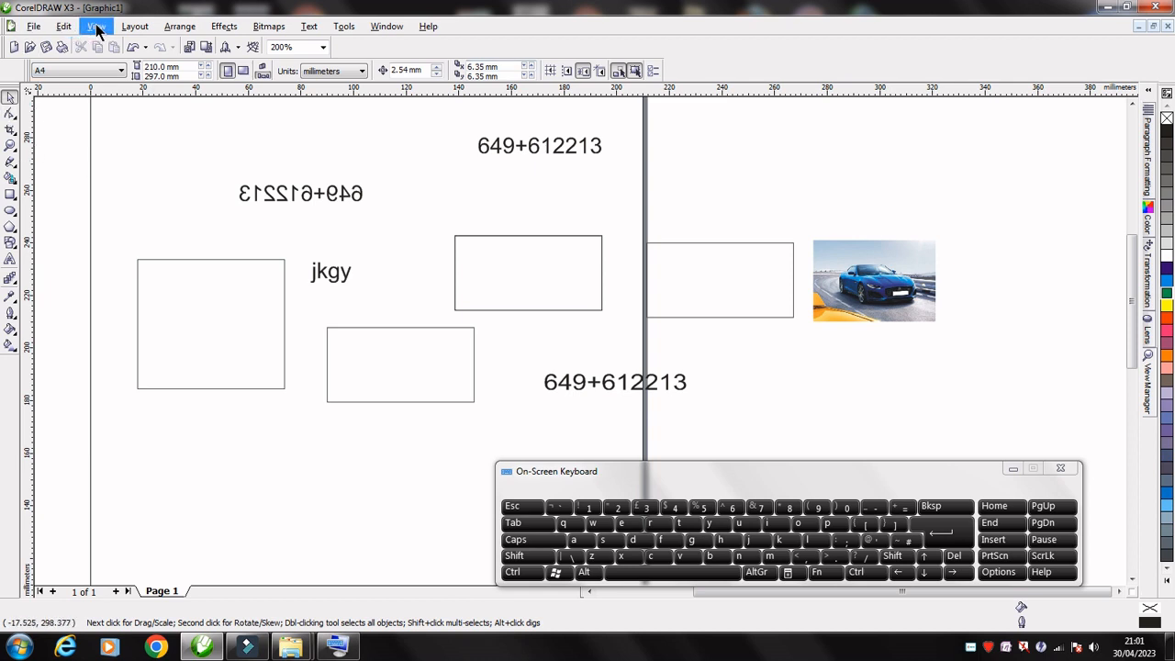
# Show the list of File commands and close it again
pyautogui.click(33, 28)
pyautogui.click(32, 28)
pyautogui.click(33, 27)
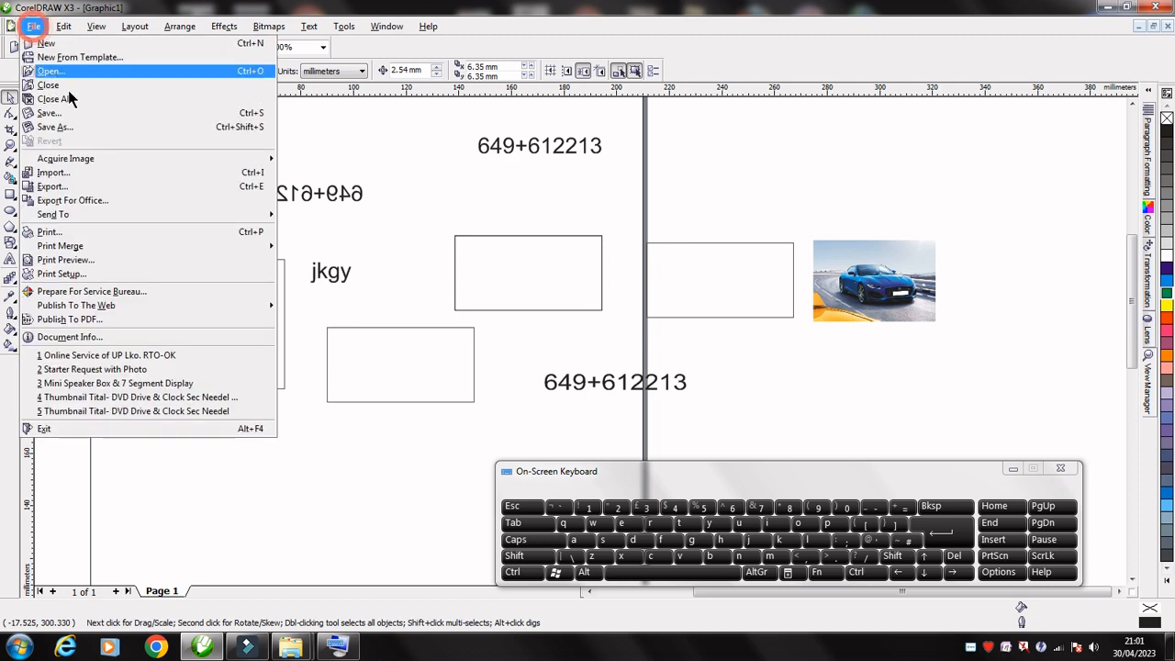
pyautogui.click(32, 28)
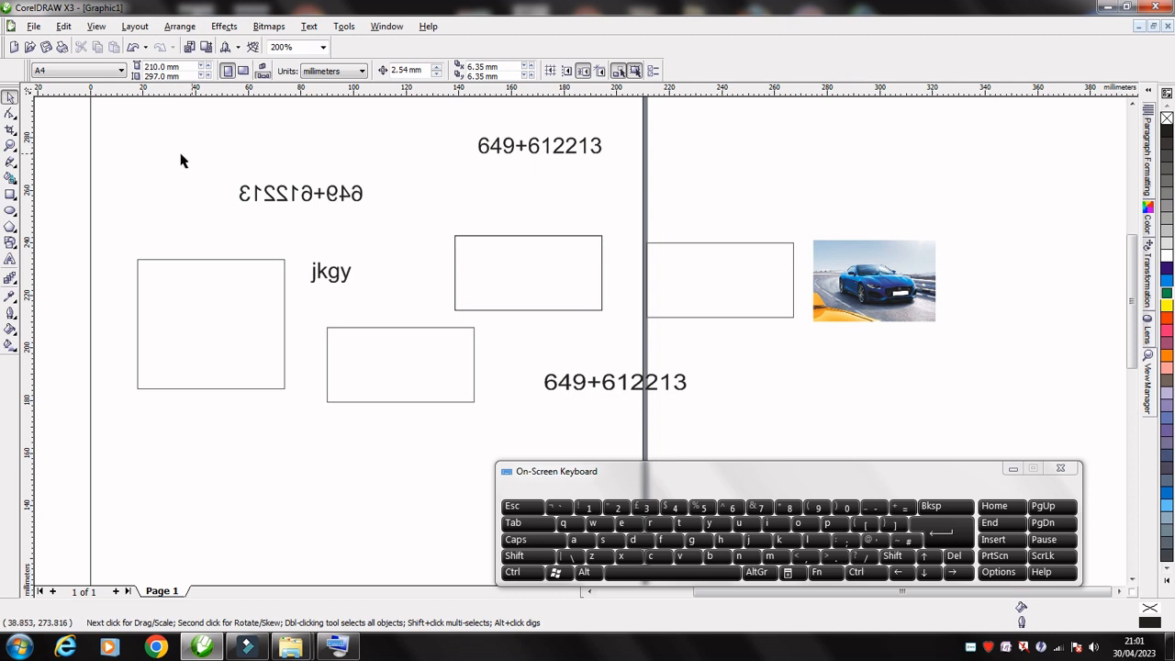
# Toggle keyboard focus on the menu bar off and on, and move the highlight from File forward to Arrange
pyautogui.click(587, 572)
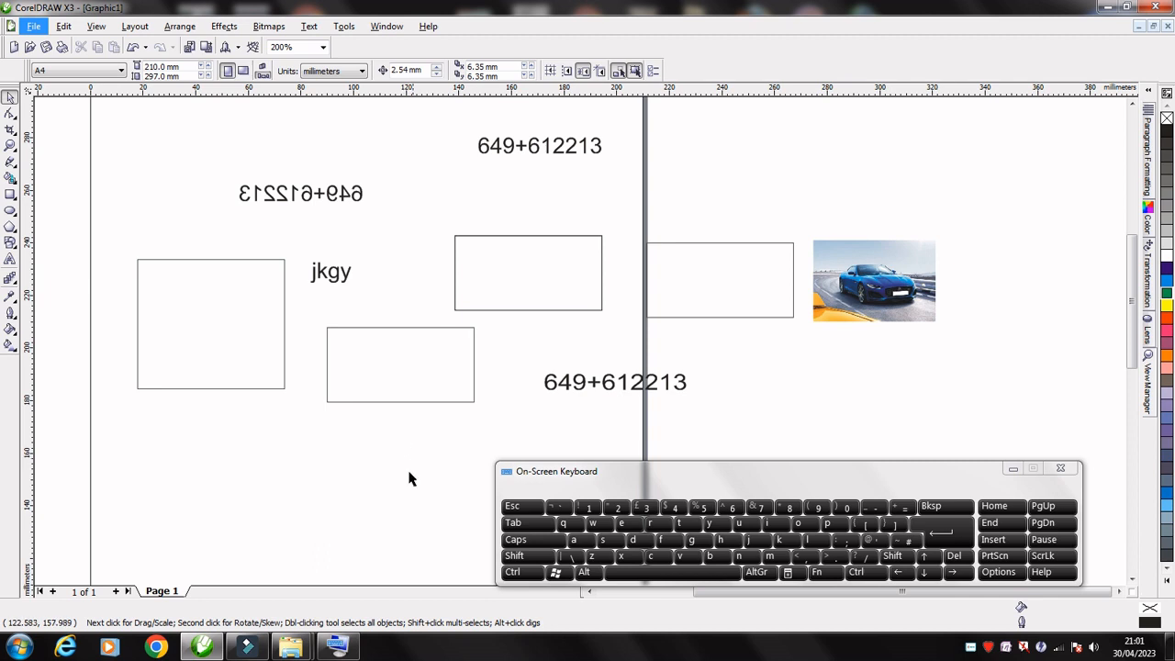
pyautogui.press('alt')
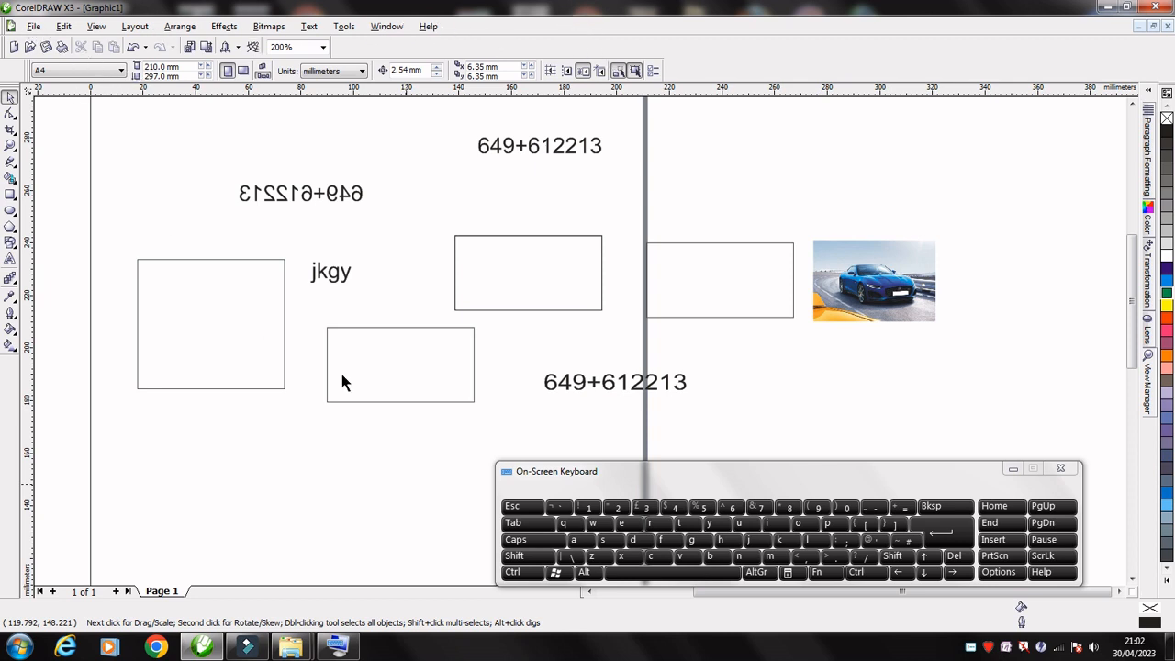
pyautogui.press('alt')
pyautogui.click(955, 572)
pyautogui.click(955, 572)
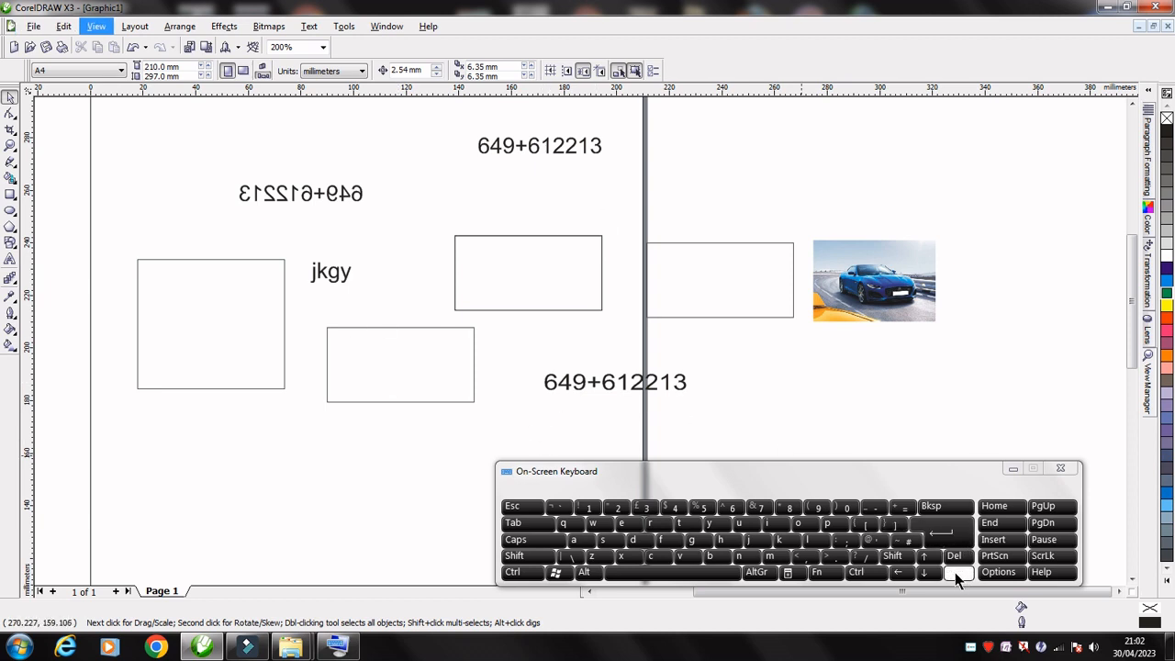
pyautogui.click(954, 572)
pyautogui.click(955, 572)
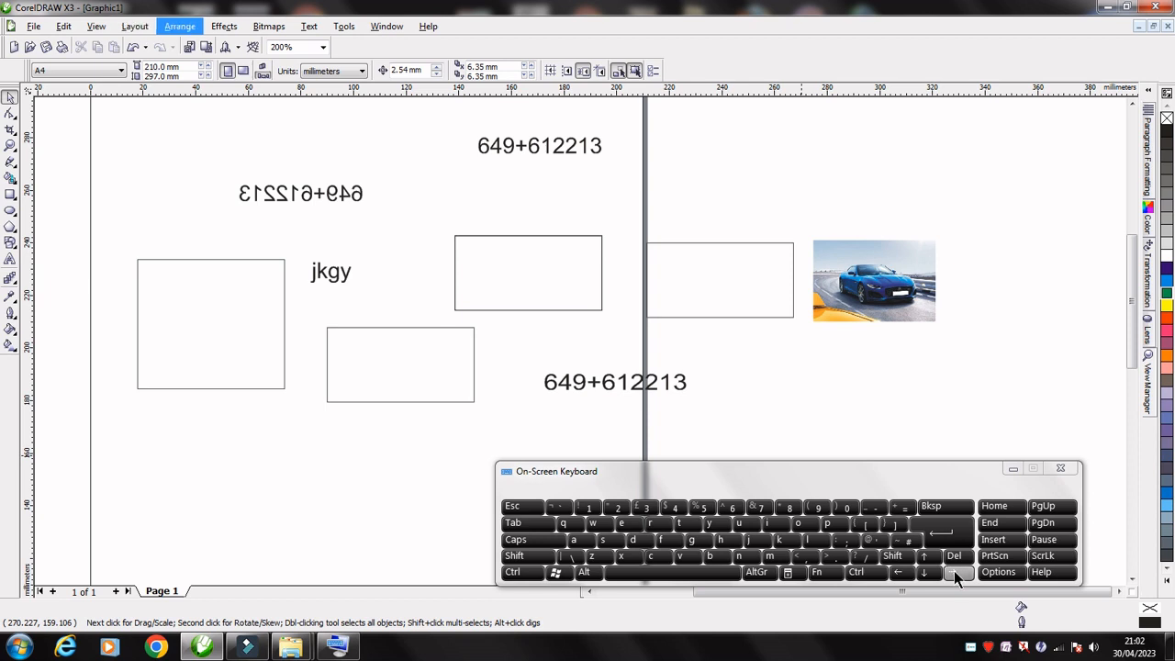
# Move the menu bar highlight back from Arrange to File and forward to View, and leave the menu bar
pyautogui.click(897, 573)
pyautogui.click(898, 572)
pyautogui.click(897, 573)
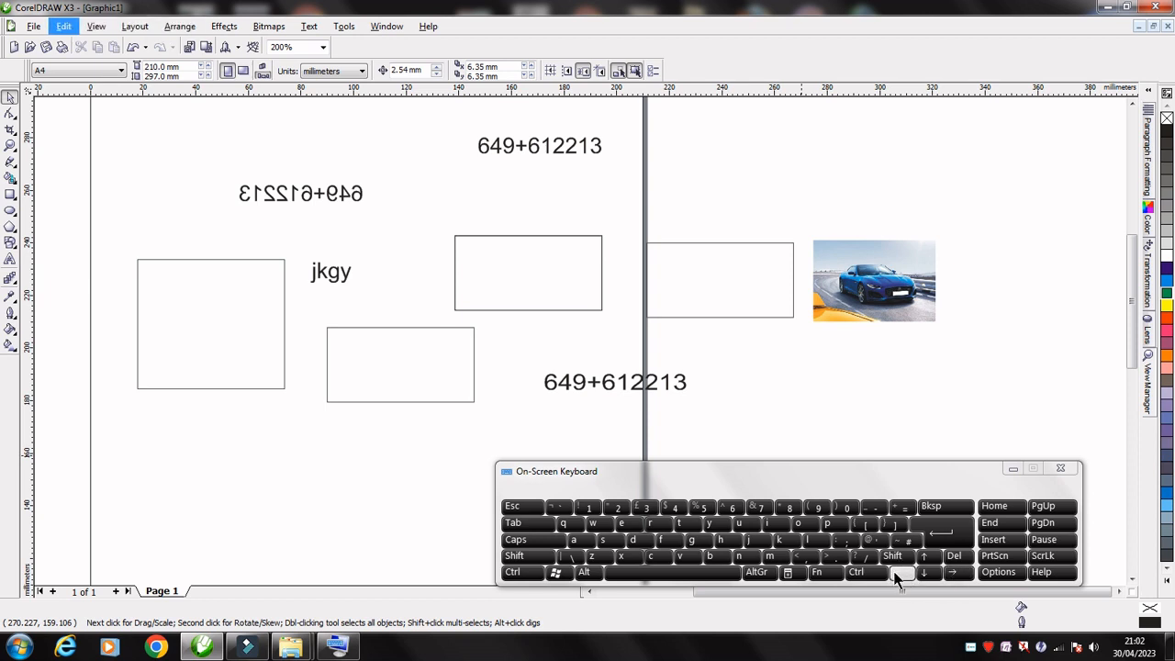
pyautogui.click(897, 572)
pyautogui.click(954, 572)
pyautogui.click(954, 571)
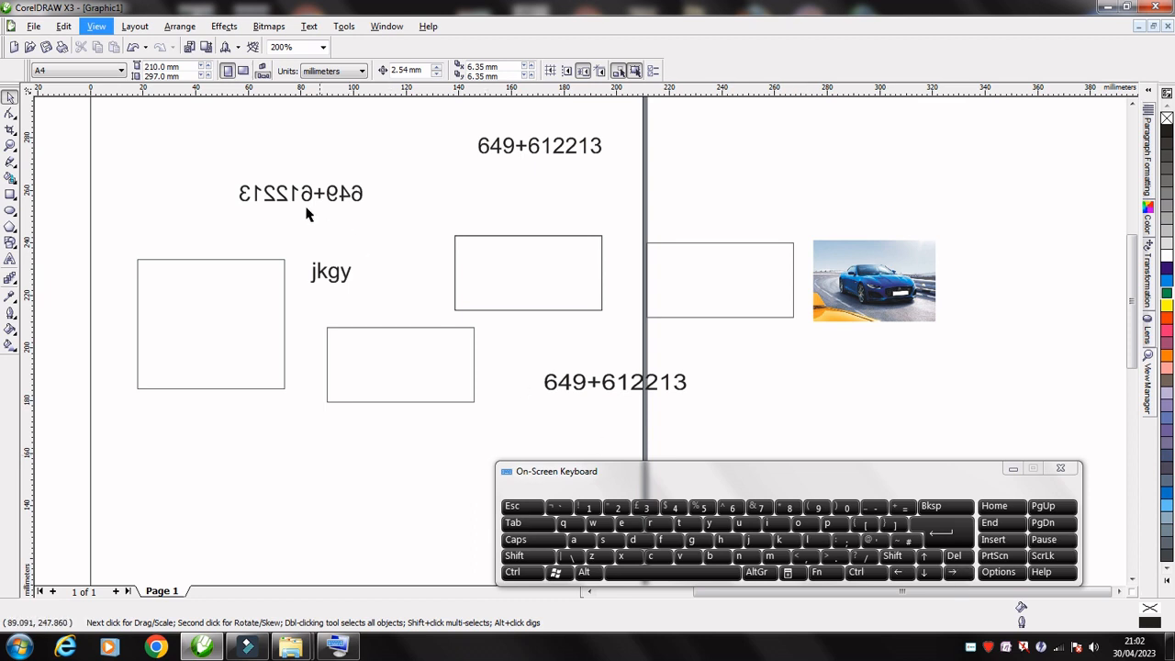
pyautogui.click(230, 149)
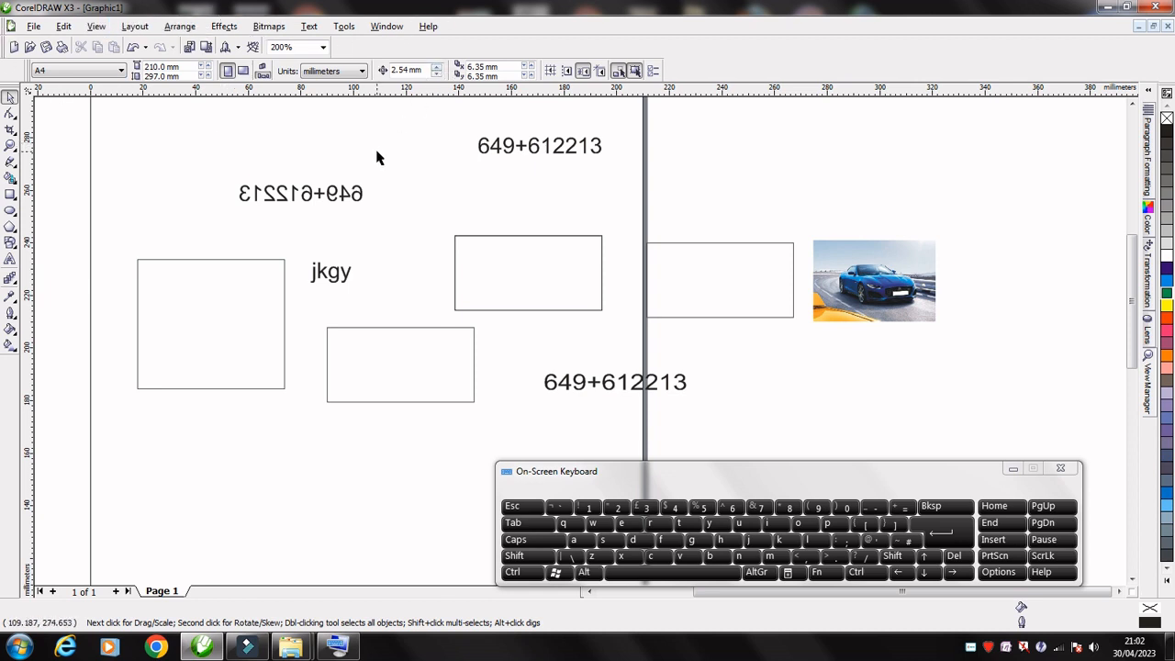
# Activate and release the menu bar, activate it again, and move the highlight from File to Edit
pyautogui.press('alt')
pyautogui.click(379, 153)
pyautogui.press('alt')
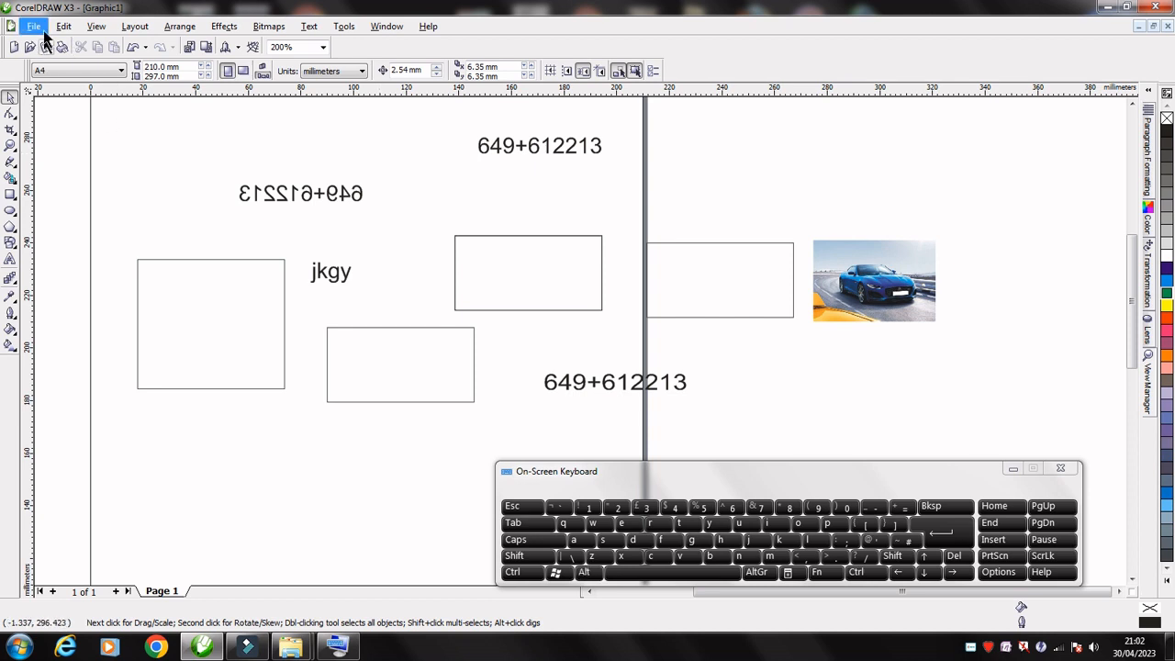
pyautogui.click(953, 572)
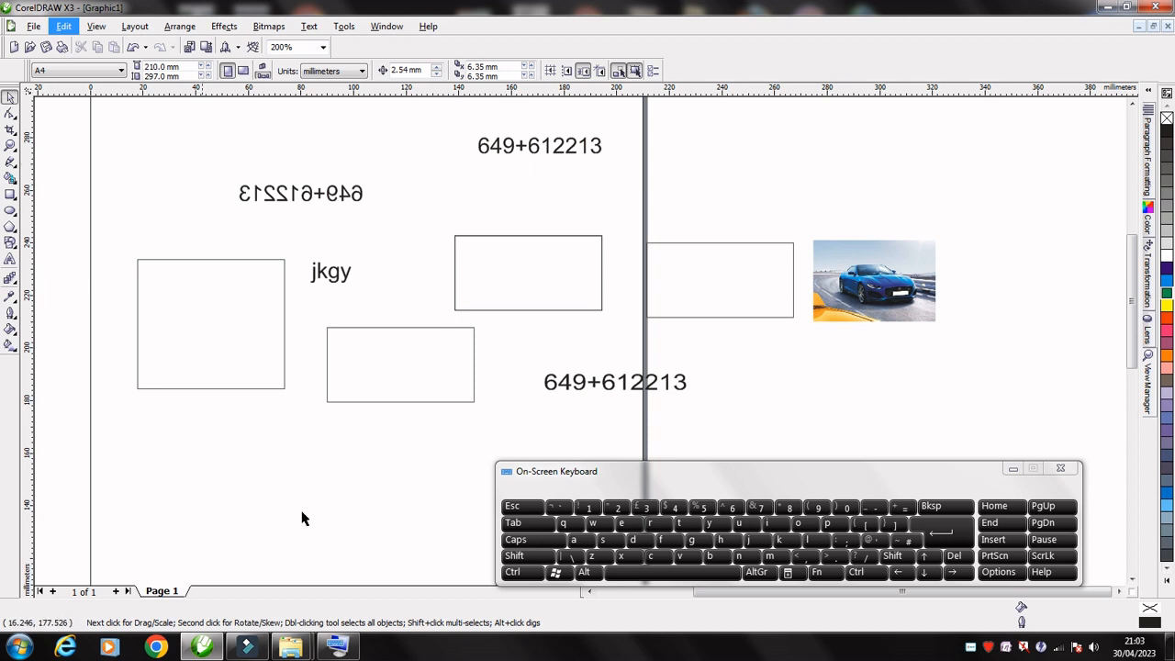
# Show the Edit commands and move the highlight down from Undo Move to Insert Barcode
pyautogui.click(924, 573)
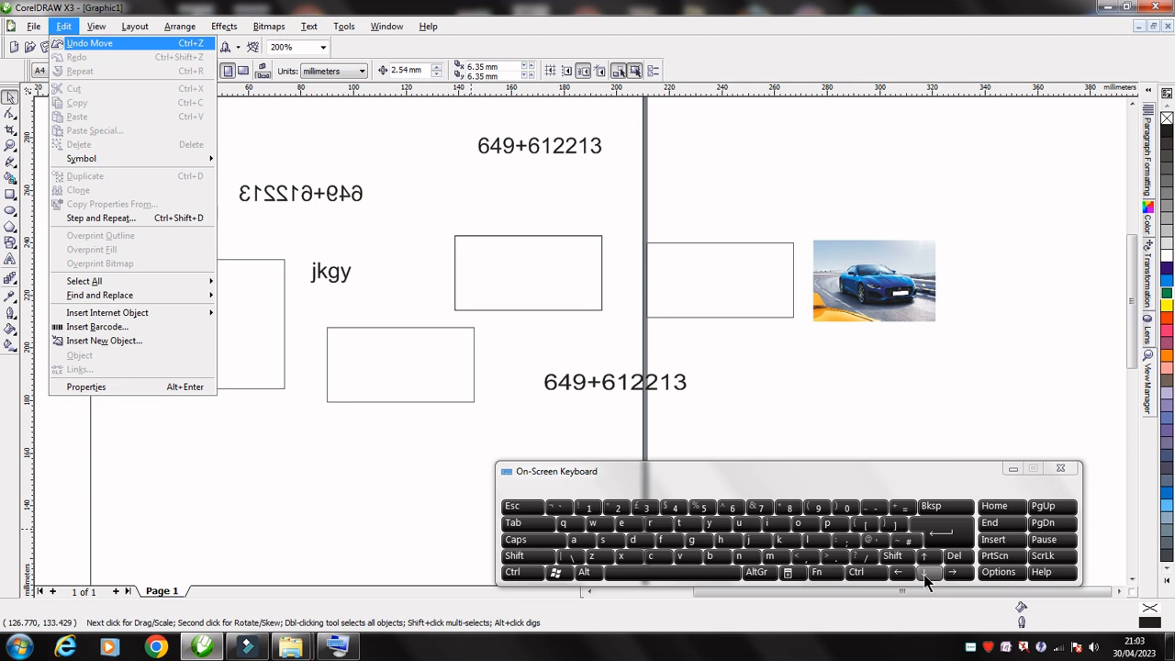
pyautogui.click(923, 574)
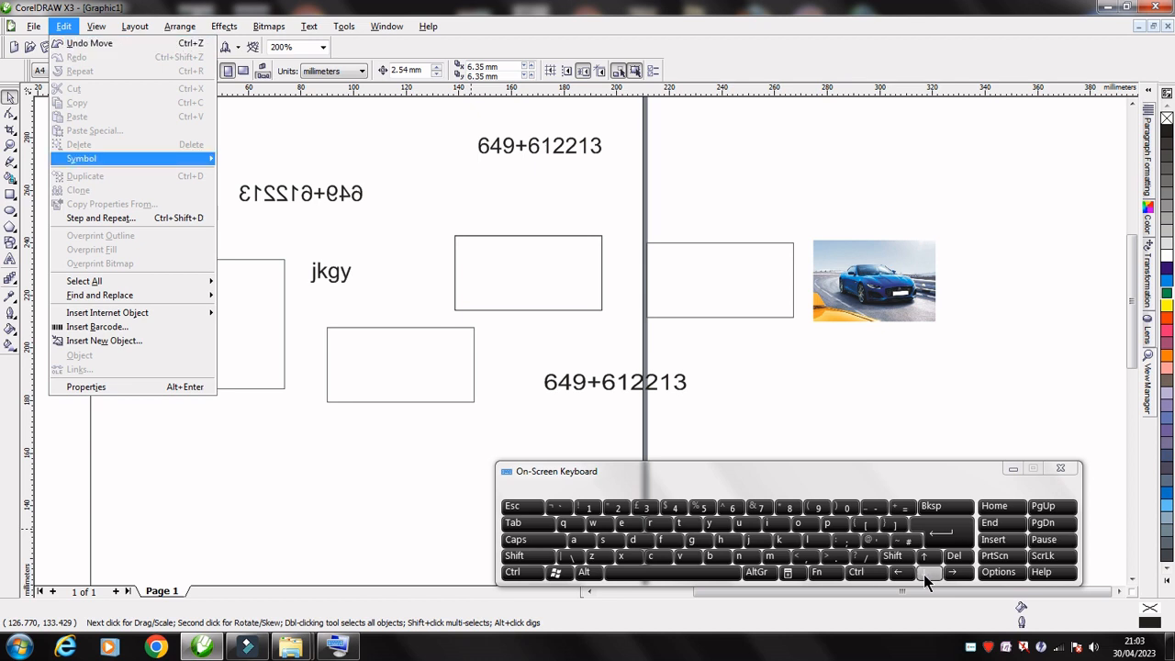
pyautogui.click(923, 573)
pyautogui.click(923, 576)
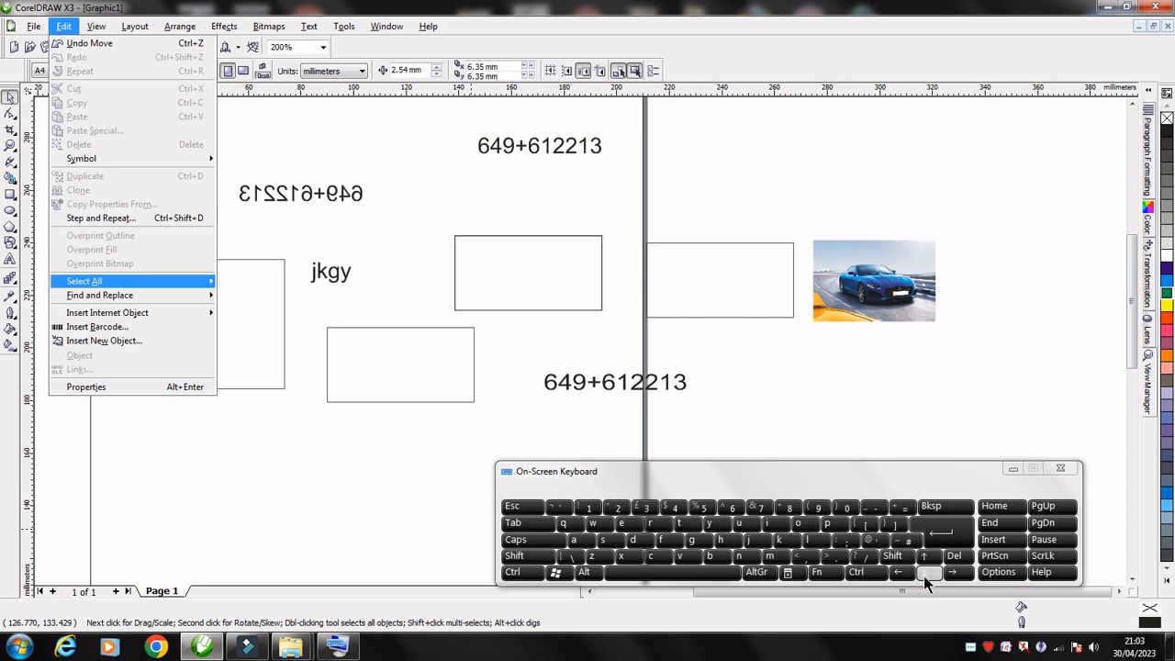
pyautogui.click(923, 575)
pyautogui.click(923, 576)
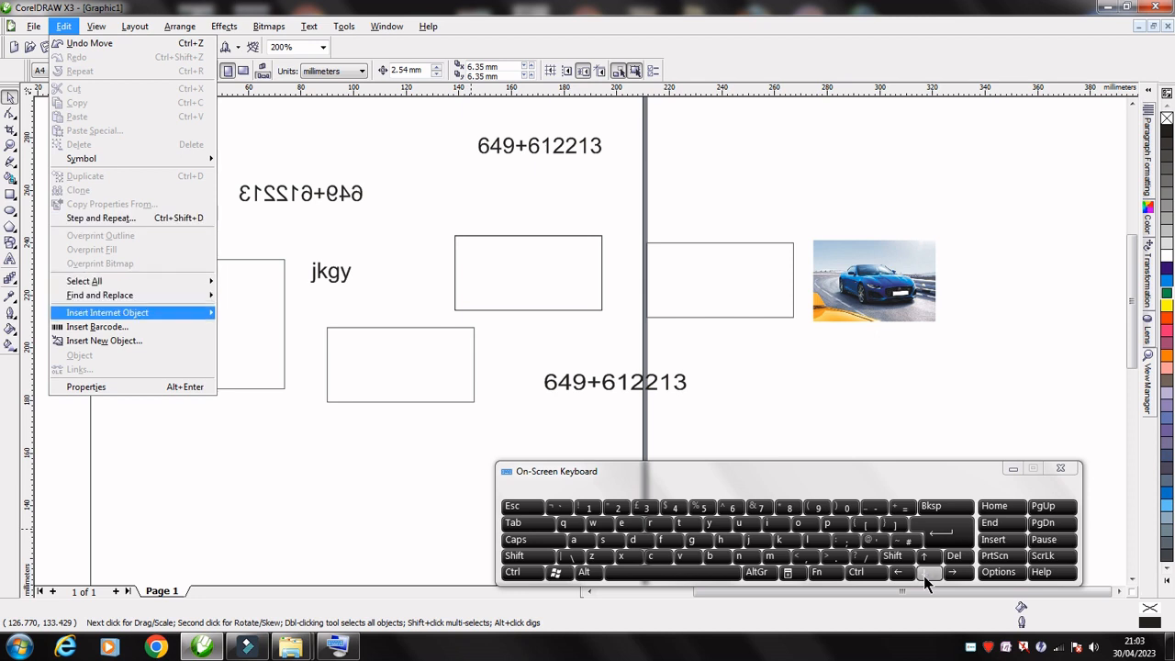
pyautogui.click(923, 575)
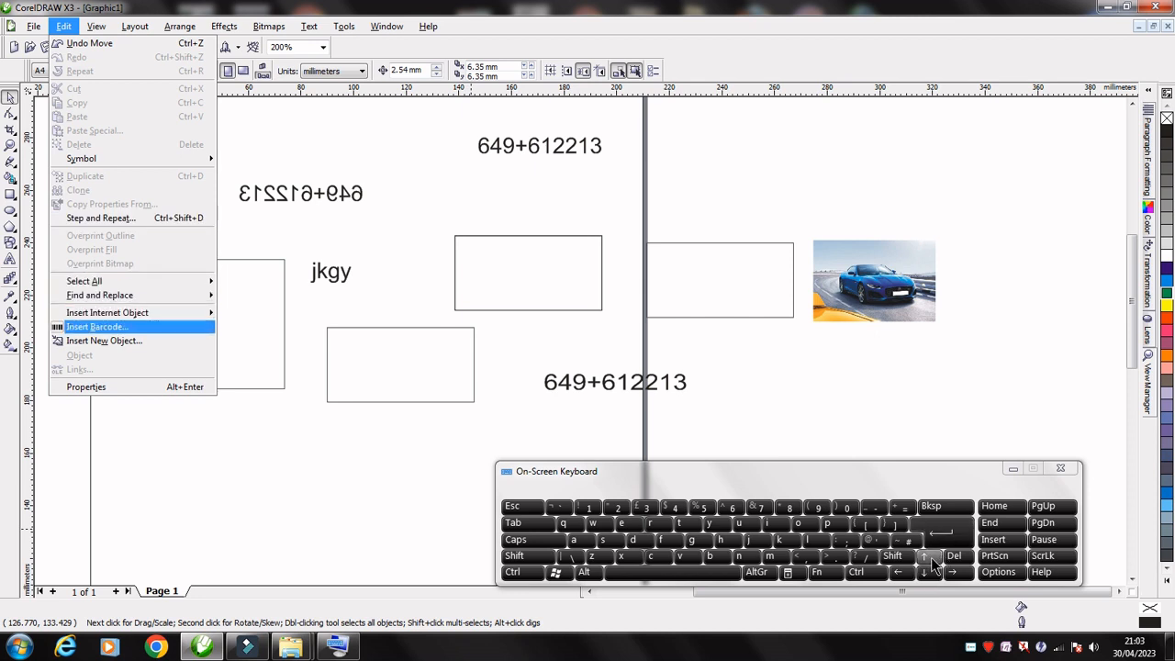
# Move the highlight in the Edit commands back up from Insert Barcode to Undo Move
pyautogui.click(930, 557)
pyautogui.click(930, 557)
pyautogui.click(930, 557)
pyautogui.click(930, 557)
pyautogui.click(931, 557)
pyautogui.click(930, 557)
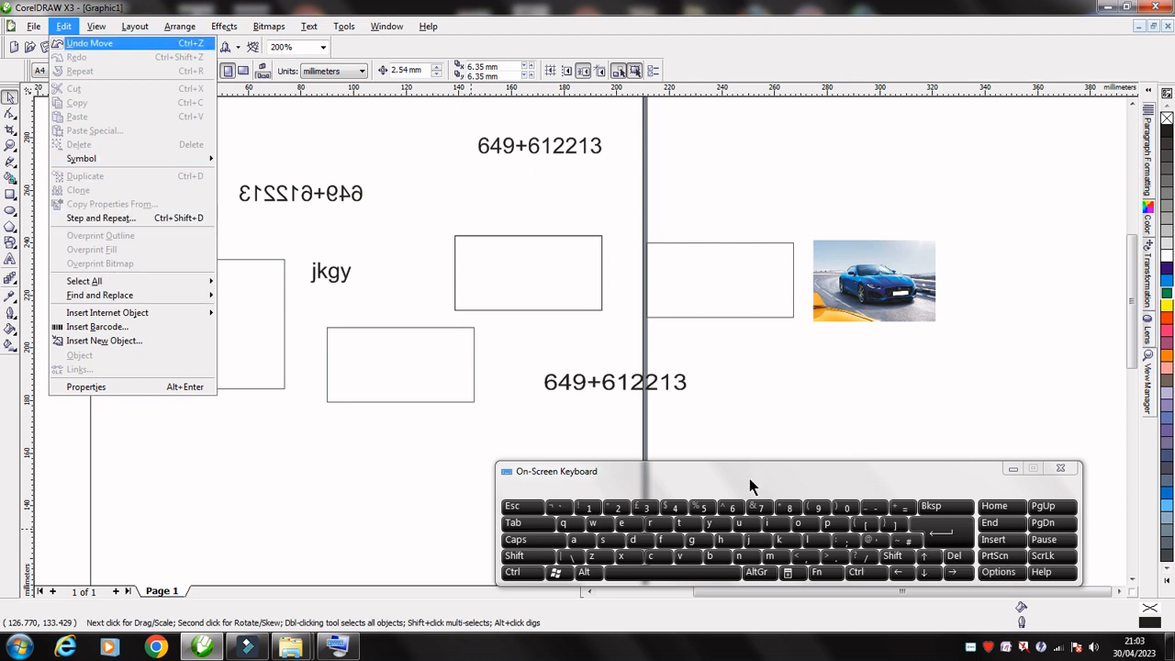
# Move from the Edit commands through View and Layout to Arrange, and expand its Transformations list
pyautogui.click(958, 573)
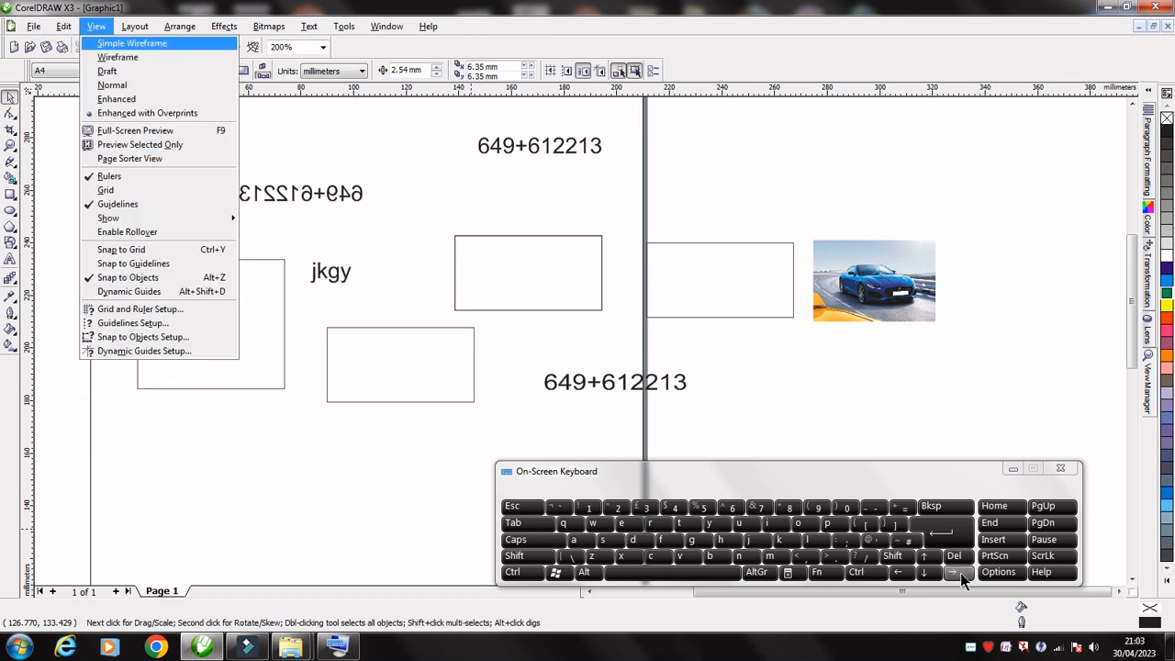
pyautogui.click(958, 572)
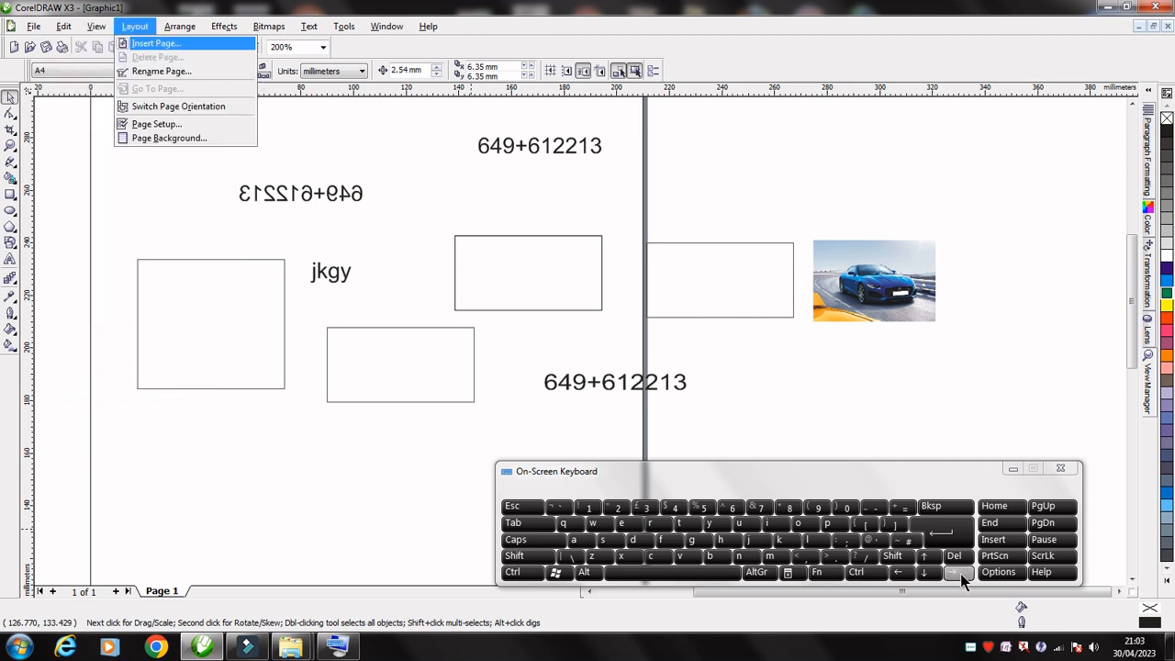
pyautogui.click(958, 573)
pyautogui.click(960, 574)
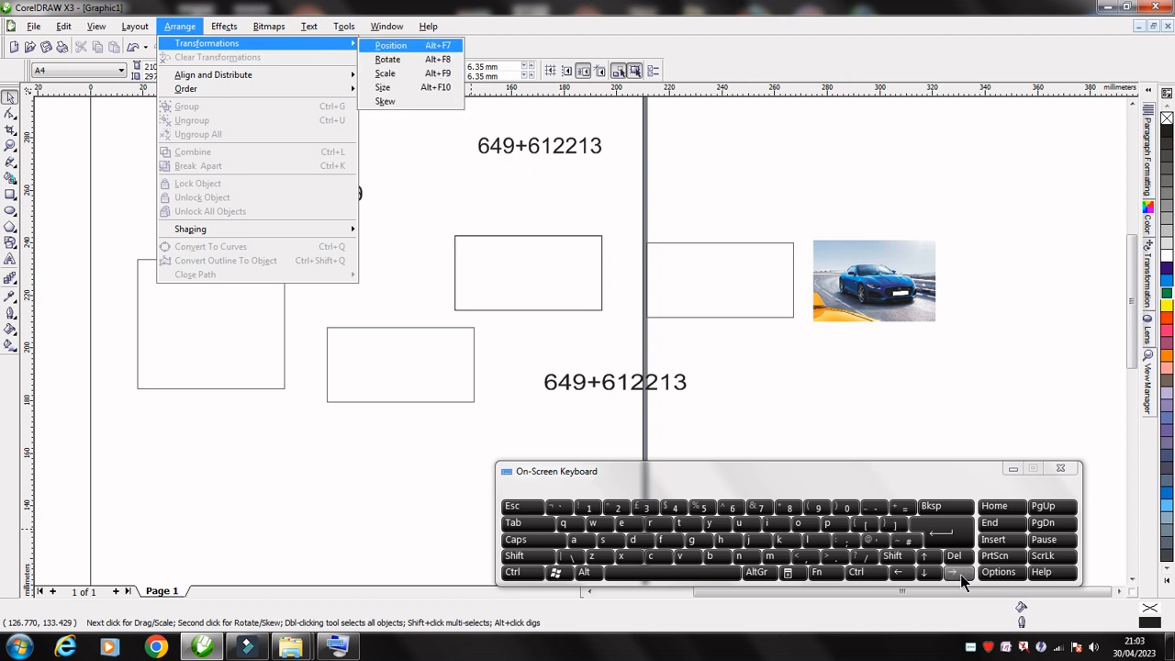
# Move the highlight through the Transformations commands from Position down to Skew
pyautogui.click(927, 575)
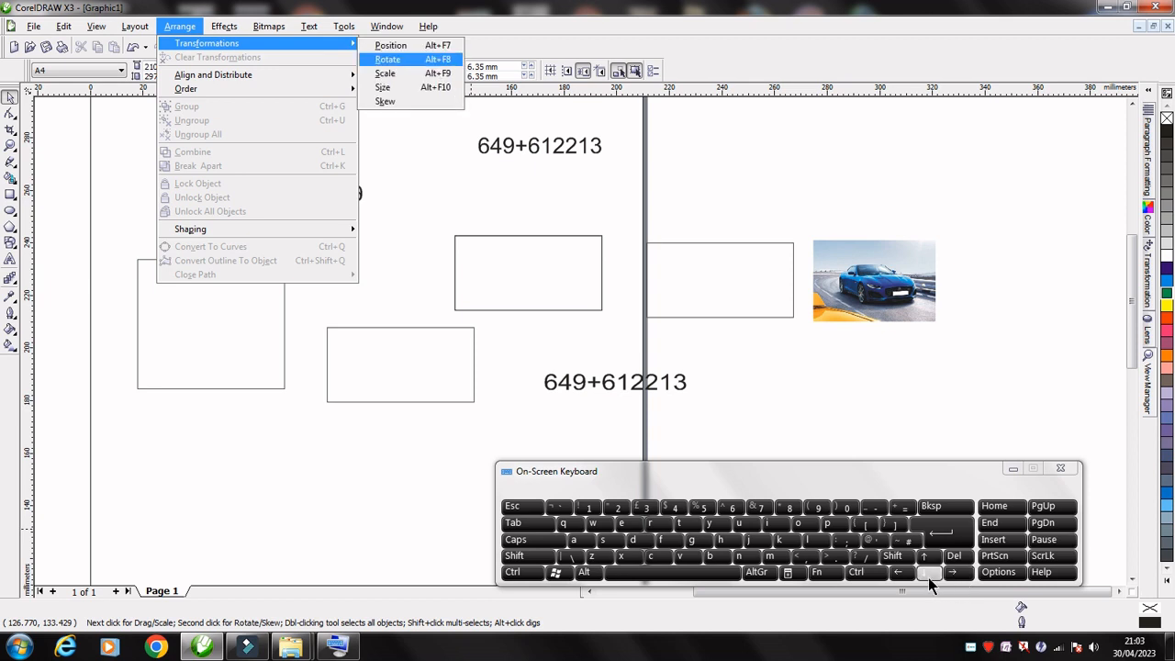
pyautogui.click(928, 575)
pyautogui.click(928, 576)
pyautogui.click(928, 575)
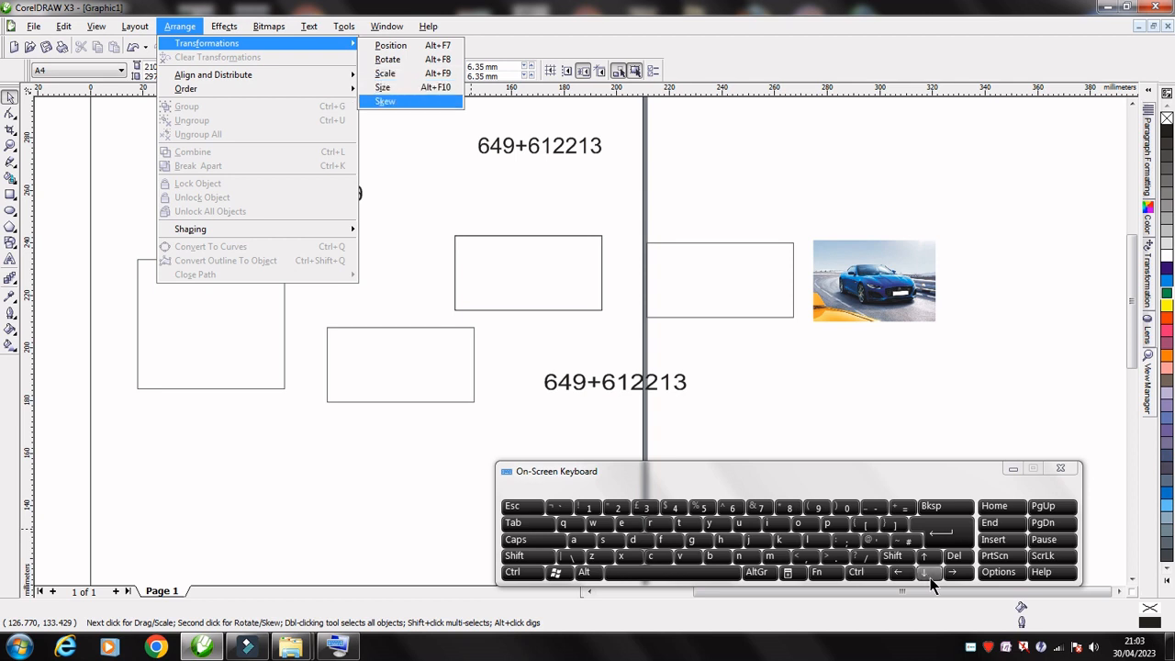
# Show the Help commands, return to the Arrange commands and expand Transformations again
pyautogui.click(426, 27)
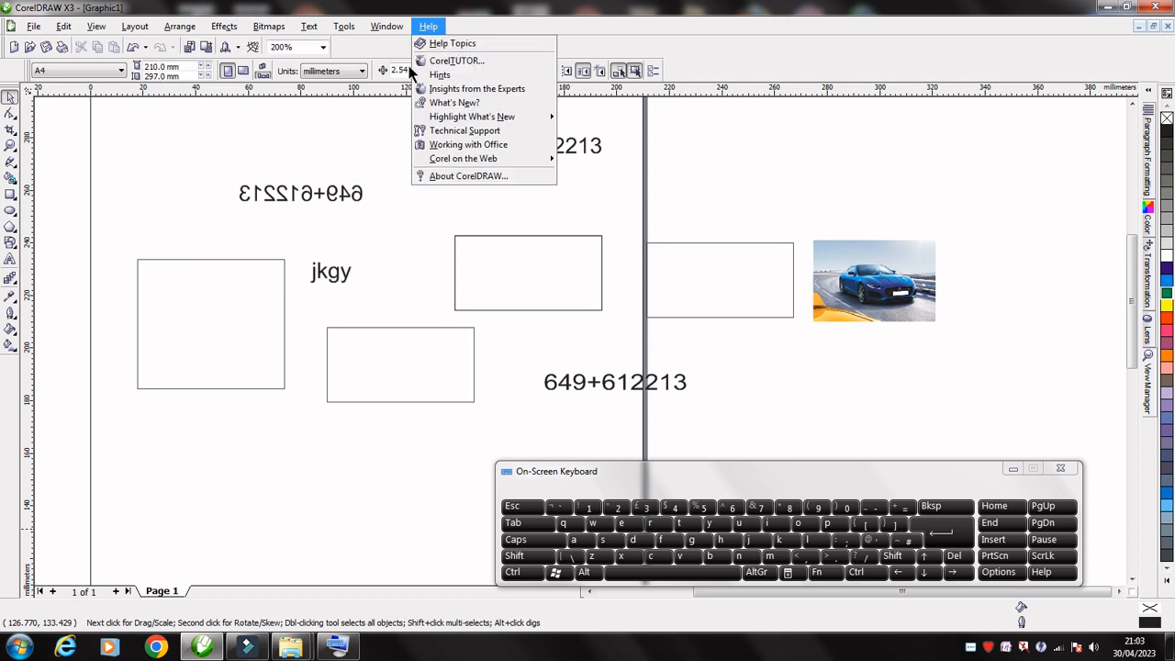
pyautogui.moveTo(167, 27)
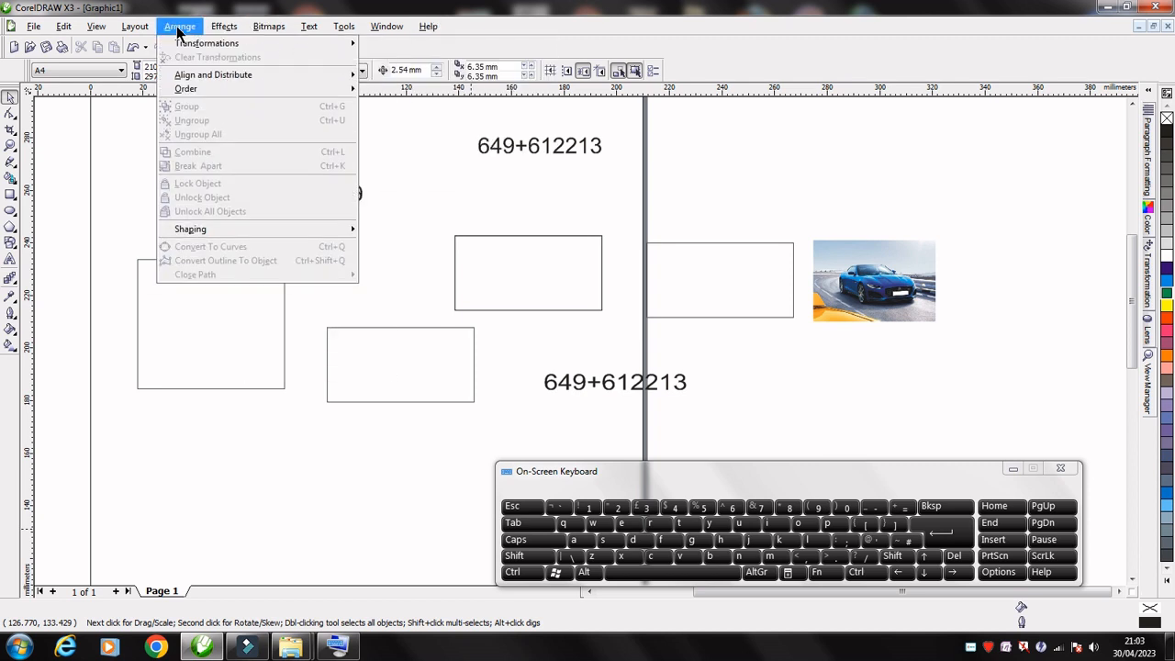
pyautogui.click(224, 28)
pyautogui.click(171, 31)
pyautogui.moveTo(213, 42)
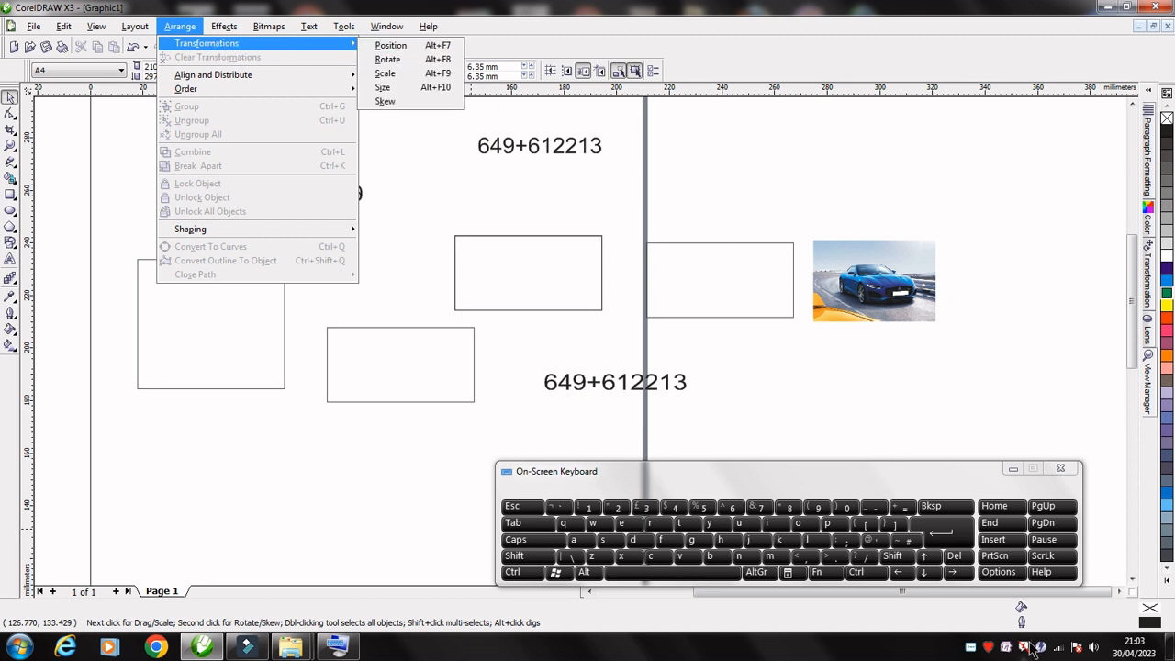
# Collapse the Transformations list, move back to the Layout commands and leave the menu bar
pyautogui.click(903, 574)
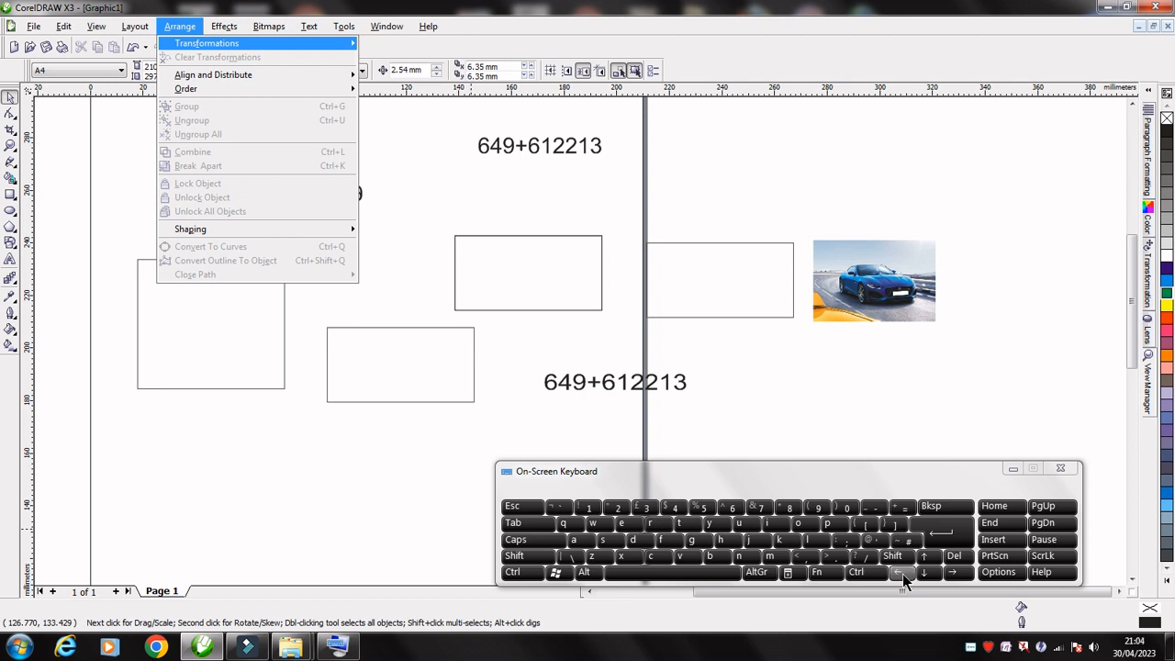
pyautogui.click(902, 574)
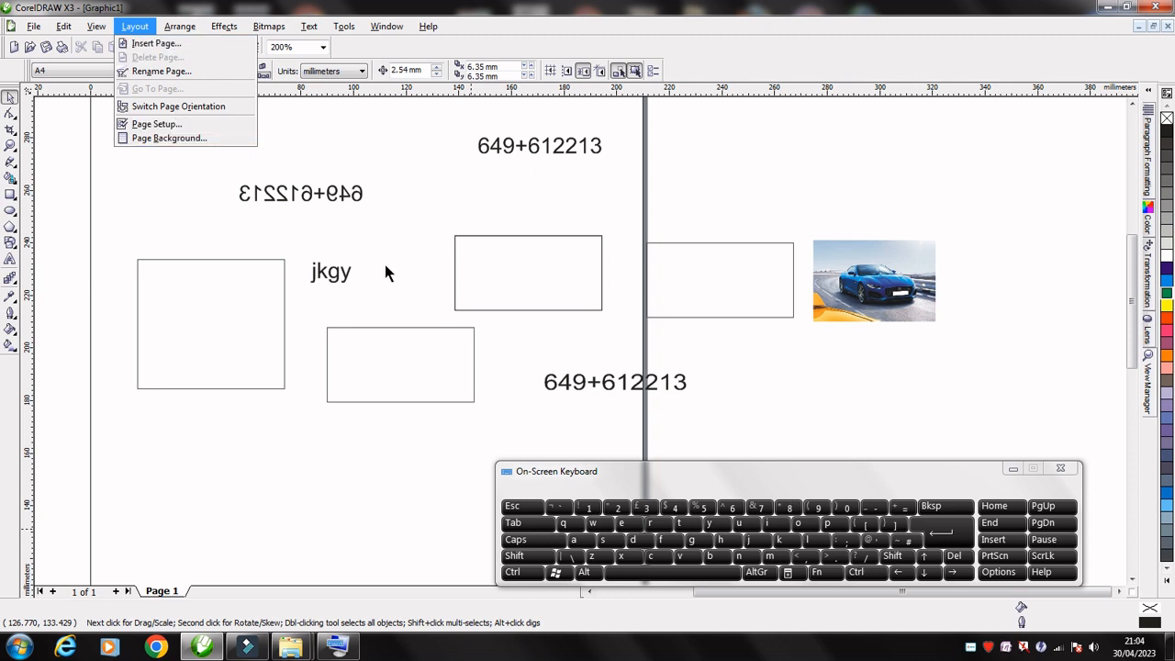
pyautogui.press('Escape')
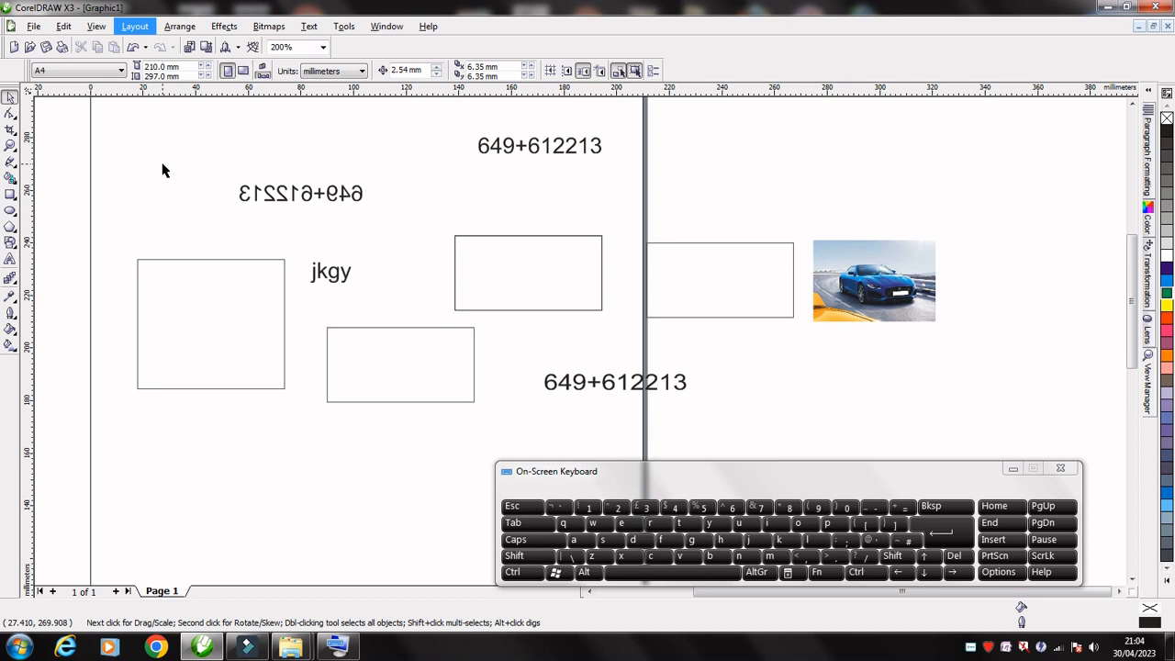
pyautogui.press('Escape')
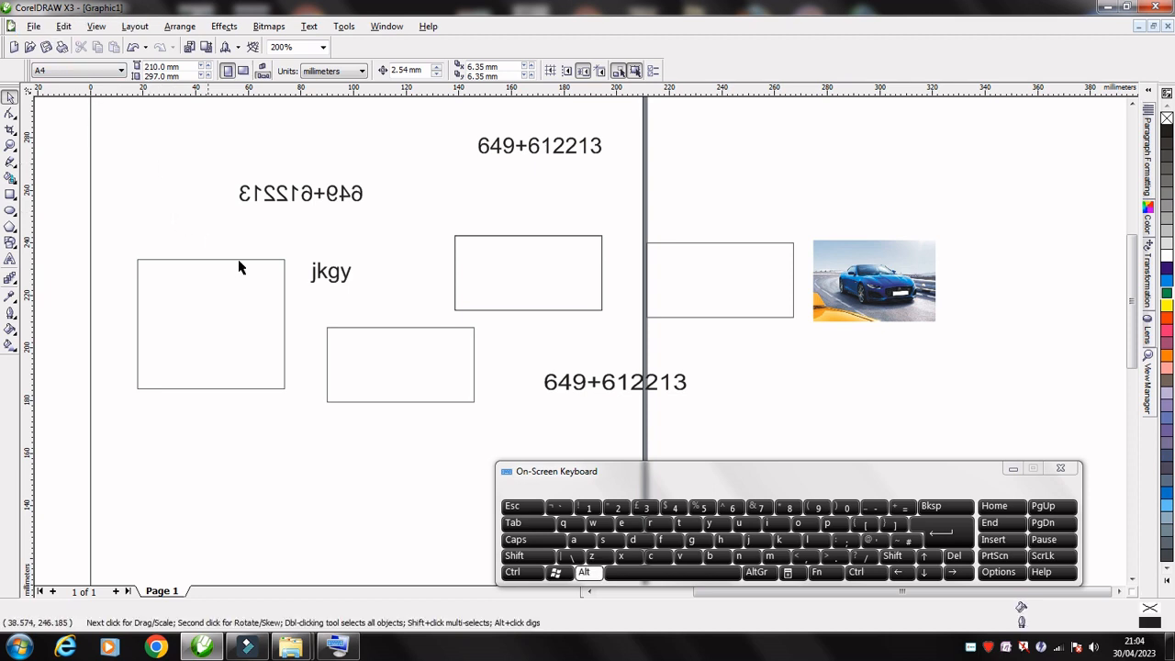
# Reach Import among the File commands by keyboard alone, open its dialog and cancel it
pyautogui.press('alt')
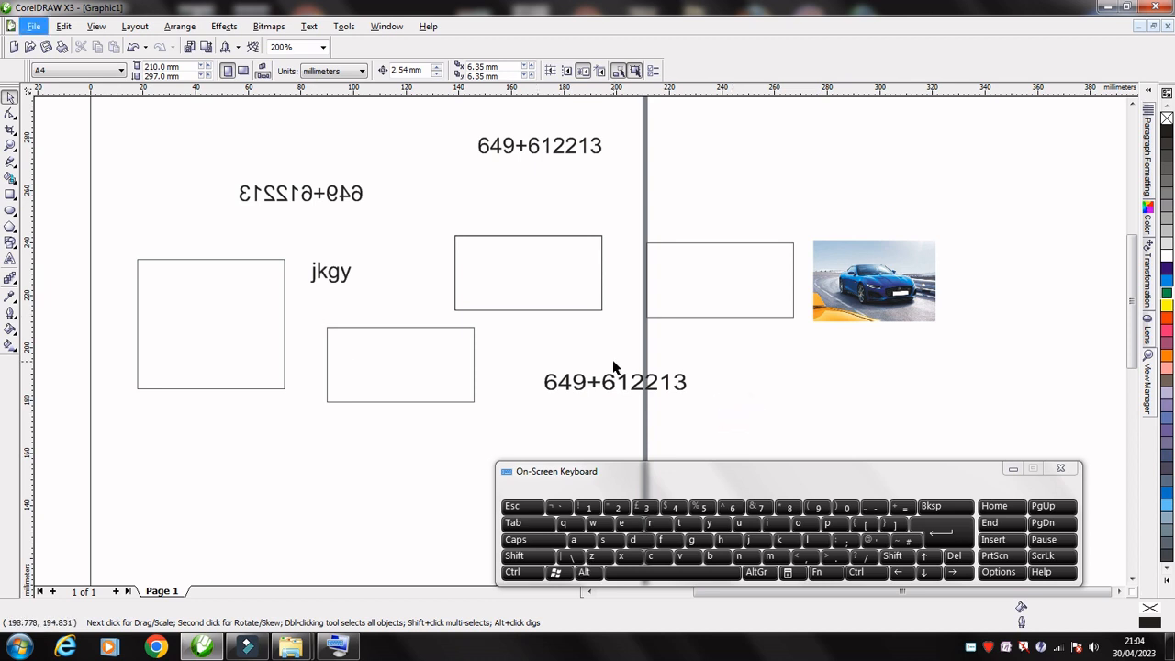
pyautogui.press('Down')
pyautogui.press('Down')
pyautogui.press('Down')
pyautogui.press('Down')
pyautogui.press('Down')
pyautogui.press('Down')
pyautogui.press('Down')
pyautogui.press('Down')
pyautogui.press('Down')
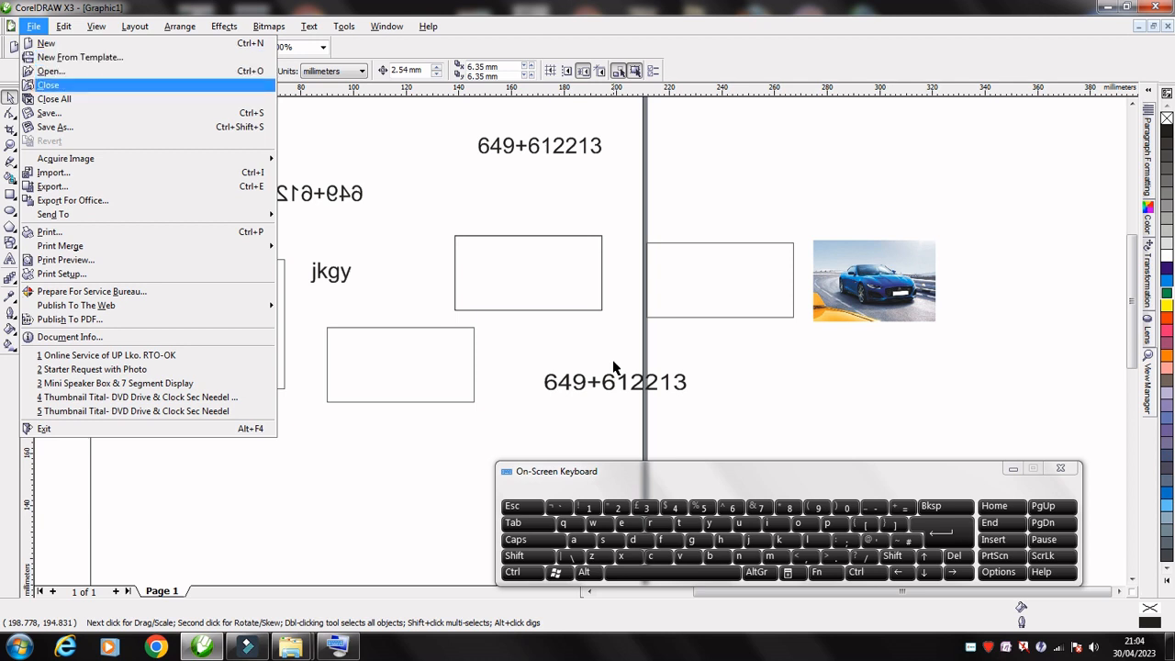
pyautogui.press('Down')
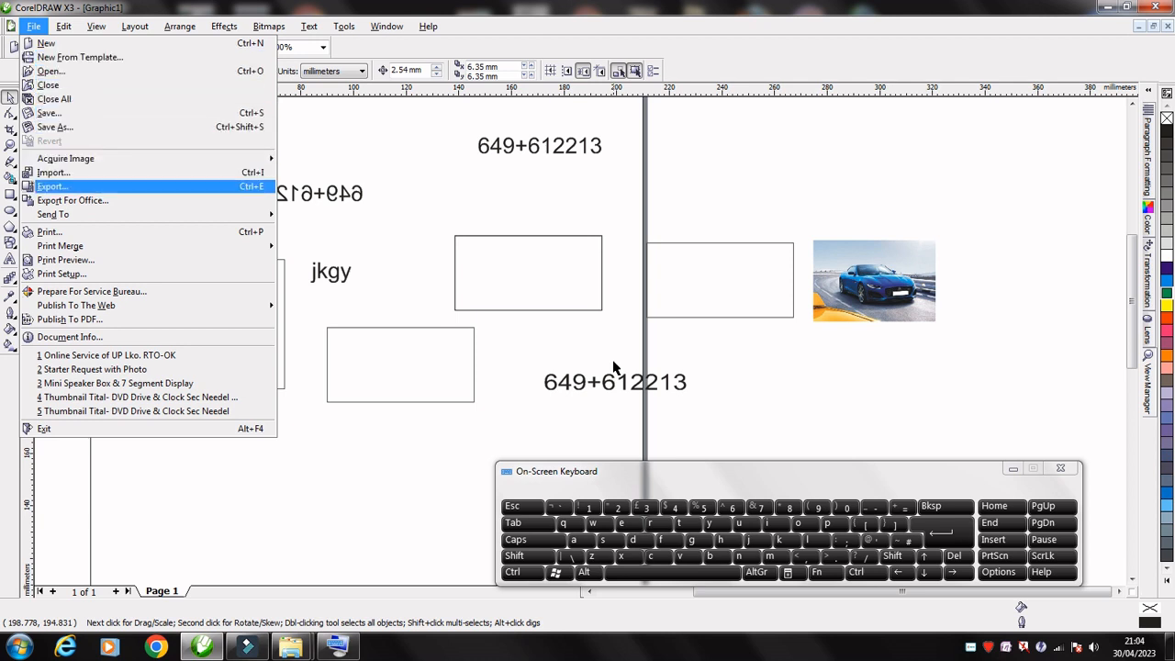
pyautogui.press('Up')
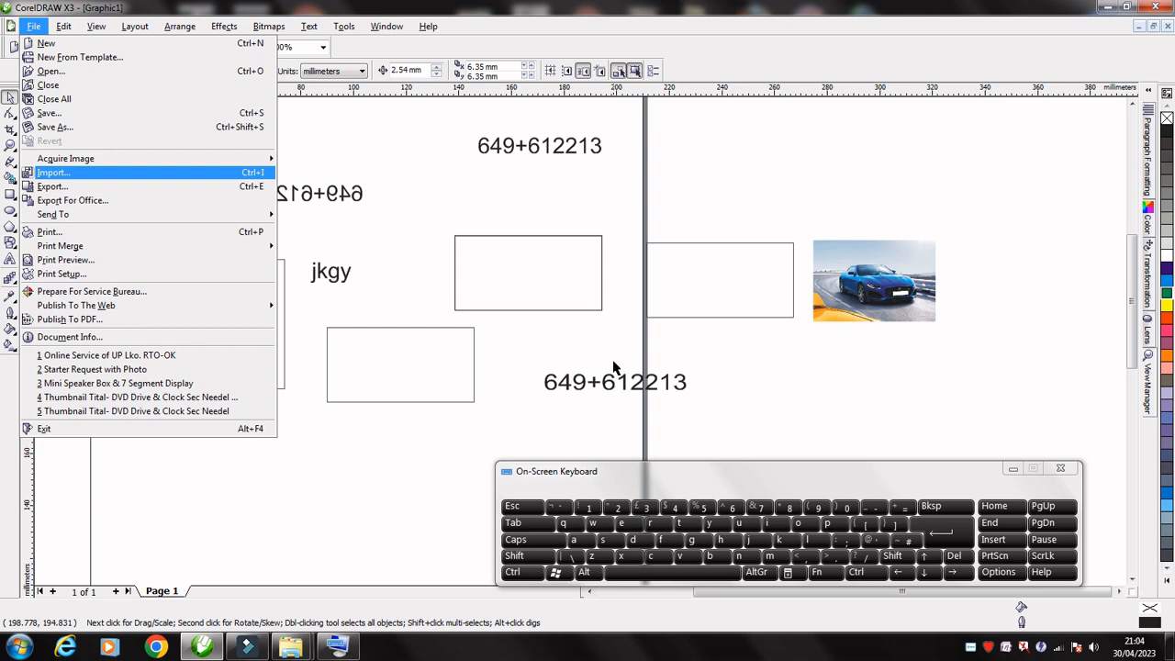
pyautogui.press('Return')
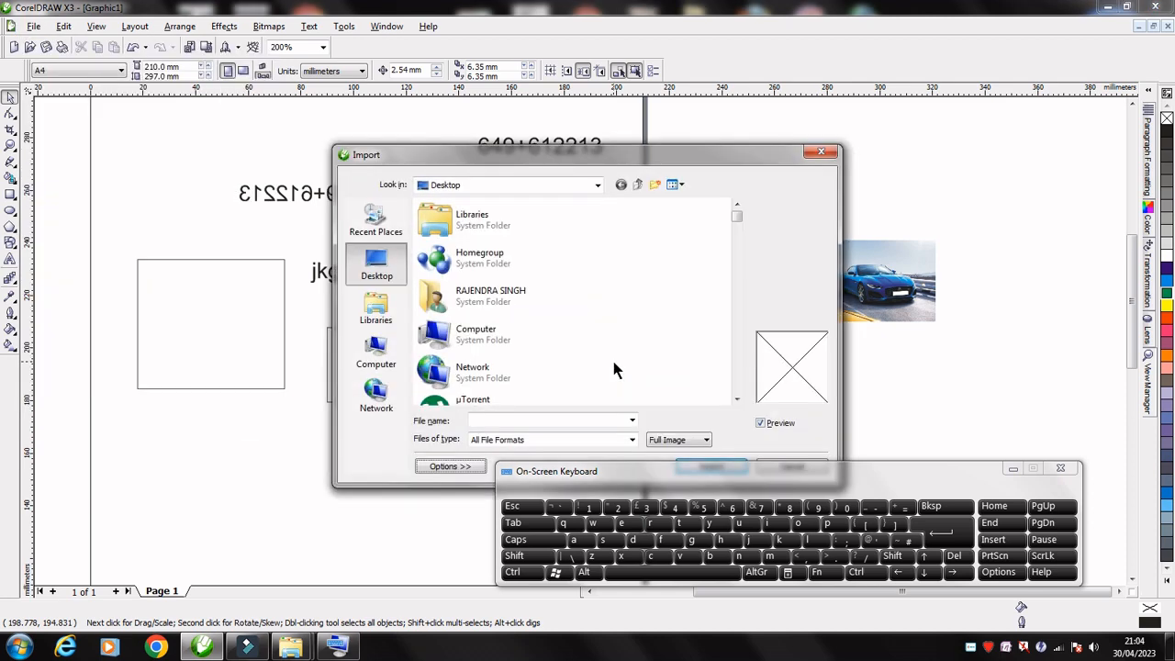
pyautogui.press('Escape')
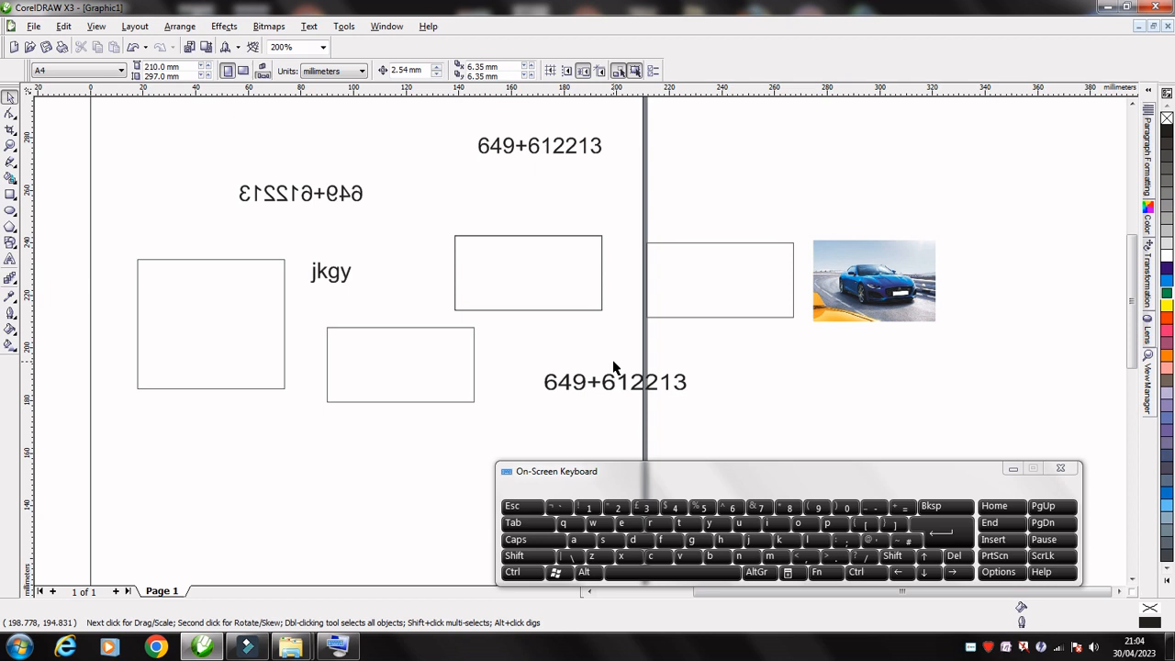
# Activate the menu bar and move the highlight from File to Effects
pyautogui.press('alt')
pyautogui.press('Right')
pyautogui.press('Right')
pyautogui.press('Right')
pyautogui.press('Right')
pyautogui.press('Right')
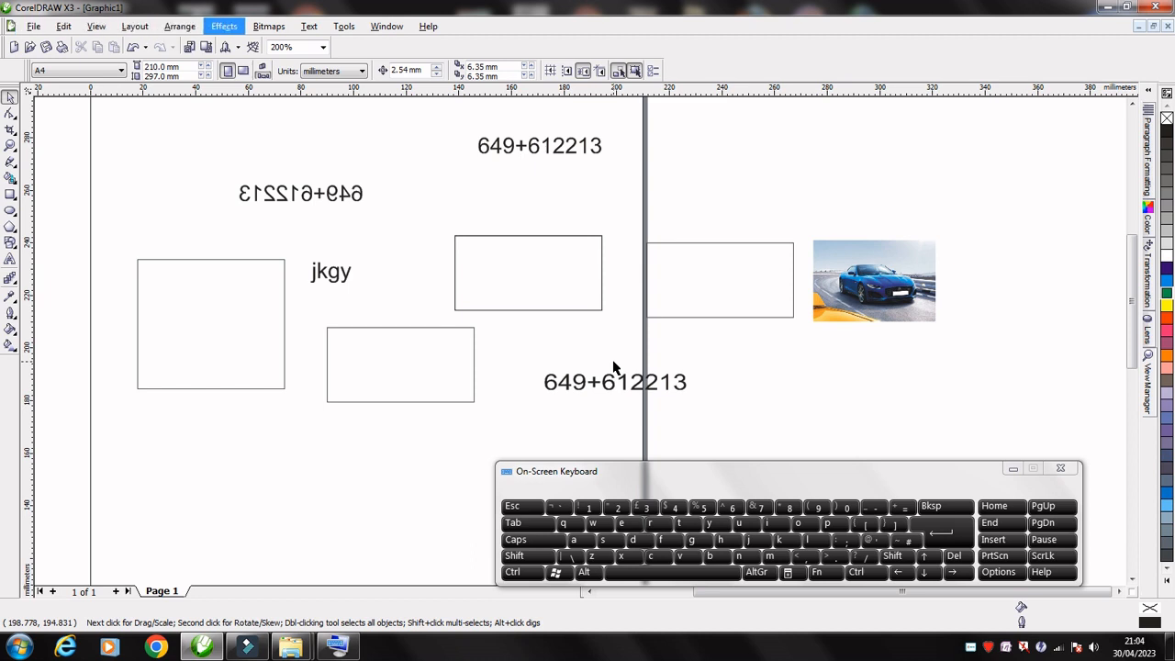
# Go down the Effects commands to Lens and run it to close the Lens docker
pyautogui.press('Down')
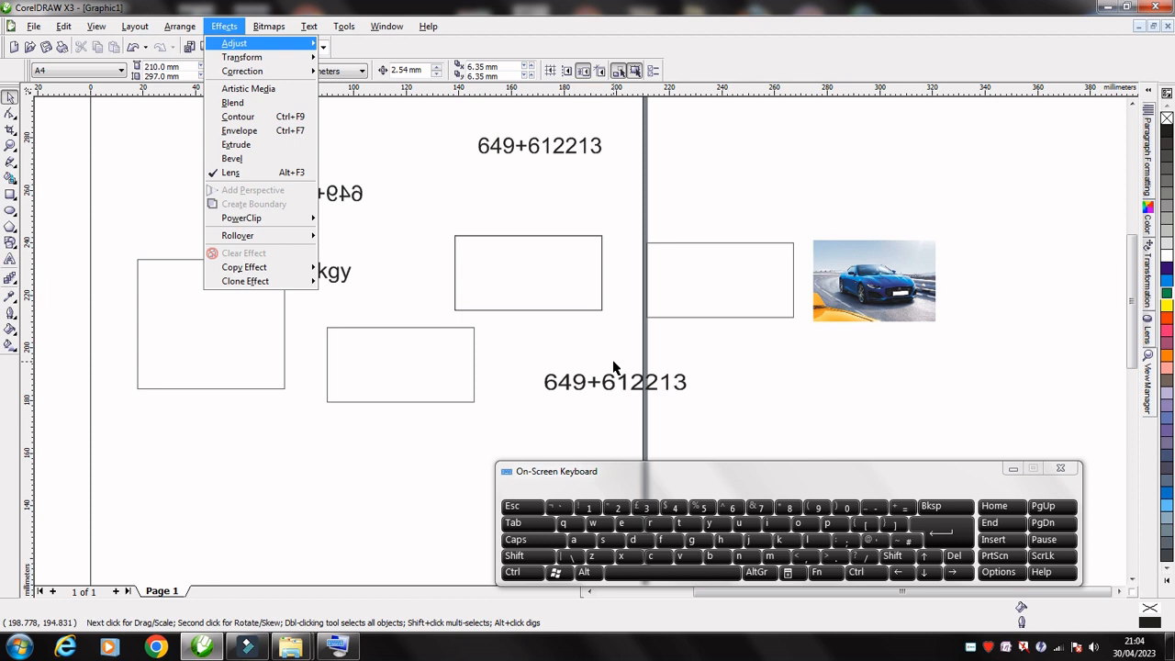
pyautogui.press('Down')
pyautogui.press('Down')
pyautogui.press('Down')
pyautogui.press('Down')
pyautogui.press('Down')
pyautogui.press('Down')
pyautogui.press('Down')
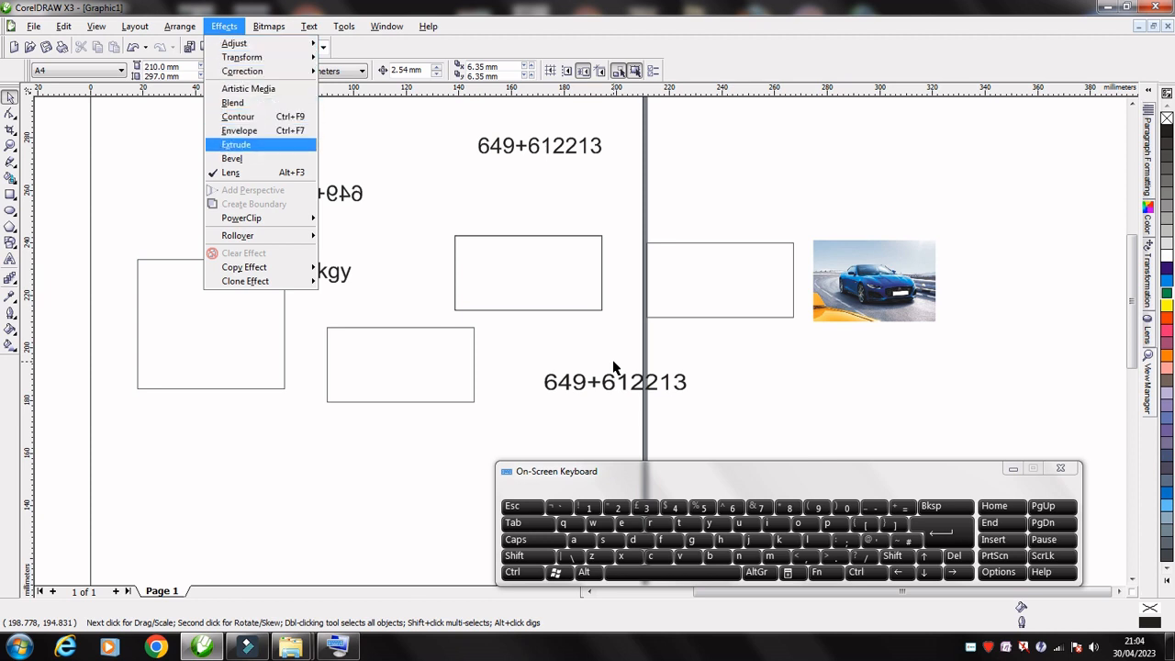
pyautogui.press('Down')
pyautogui.press('Down')
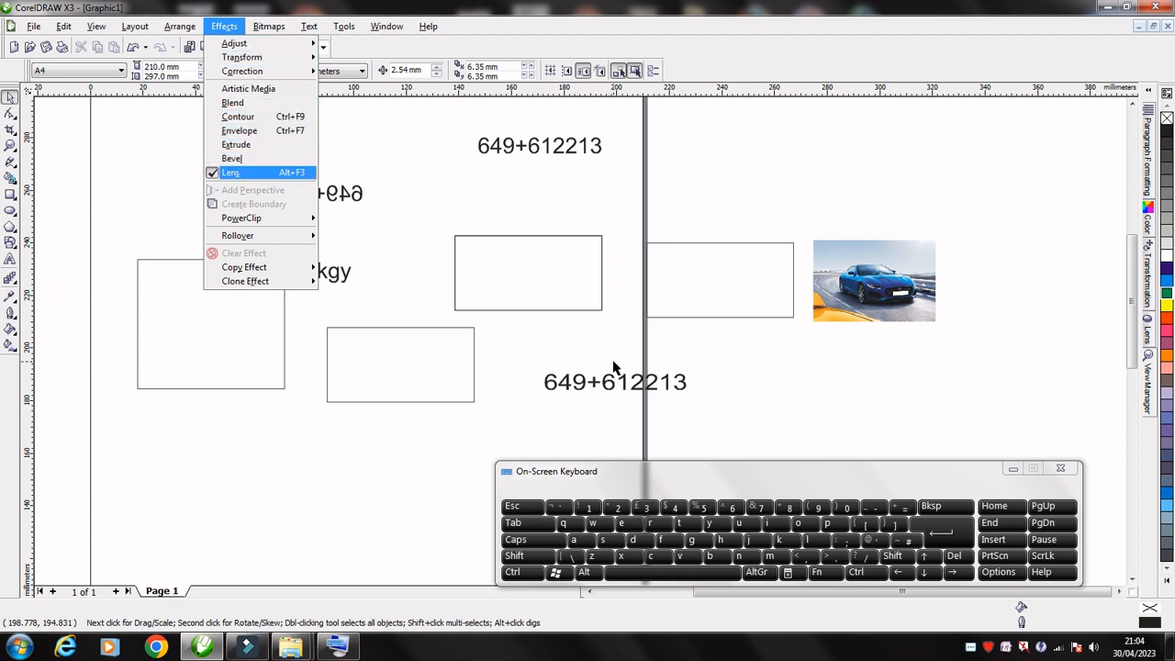
pyautogui.press('Return')
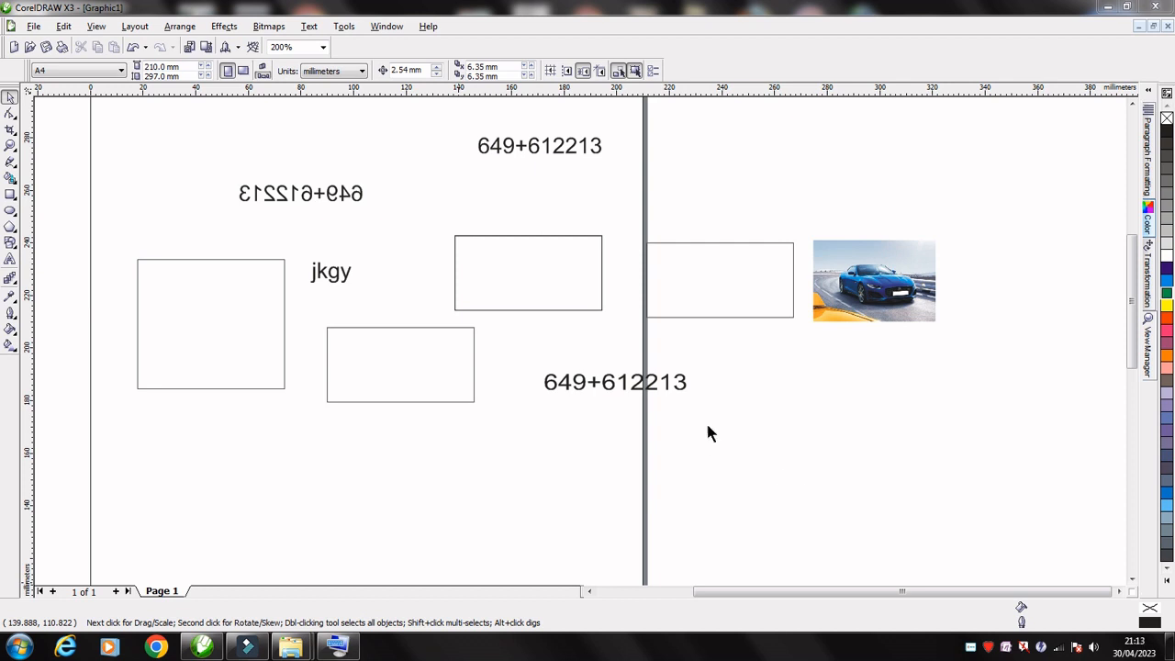
# Select the upper 649+612213 text together with the rectangle below it, the rectangle beside the page's right edge, the lower 649+612213 text and the car image
pyautogui.click(560, 152)
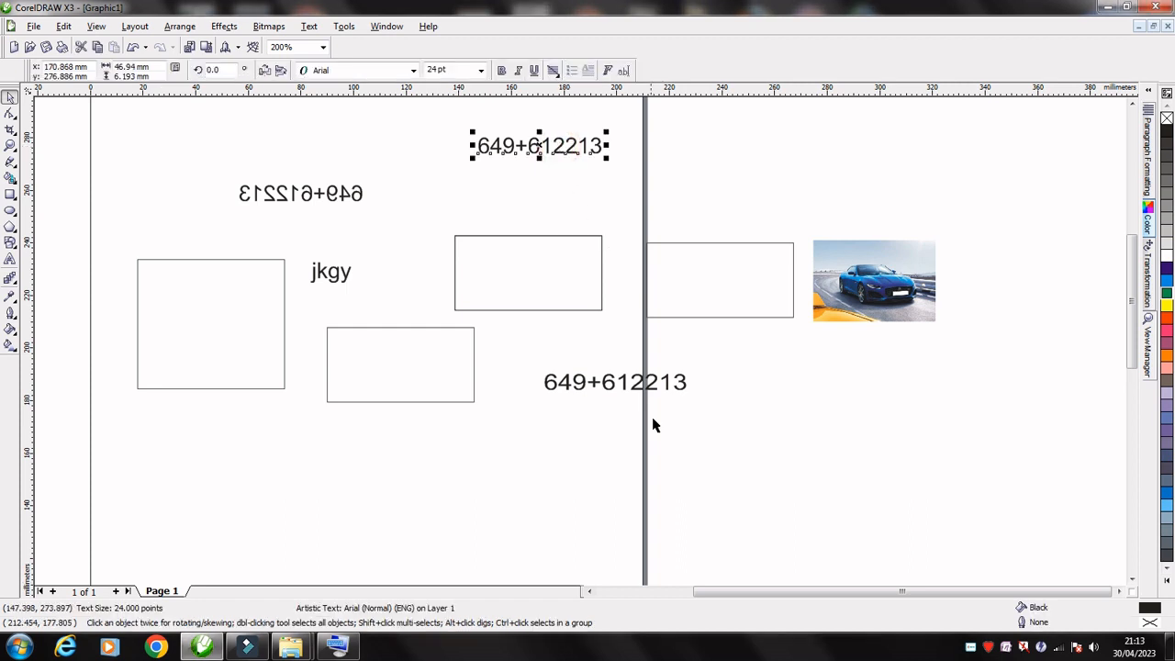
pyautogui.click(557, 275)
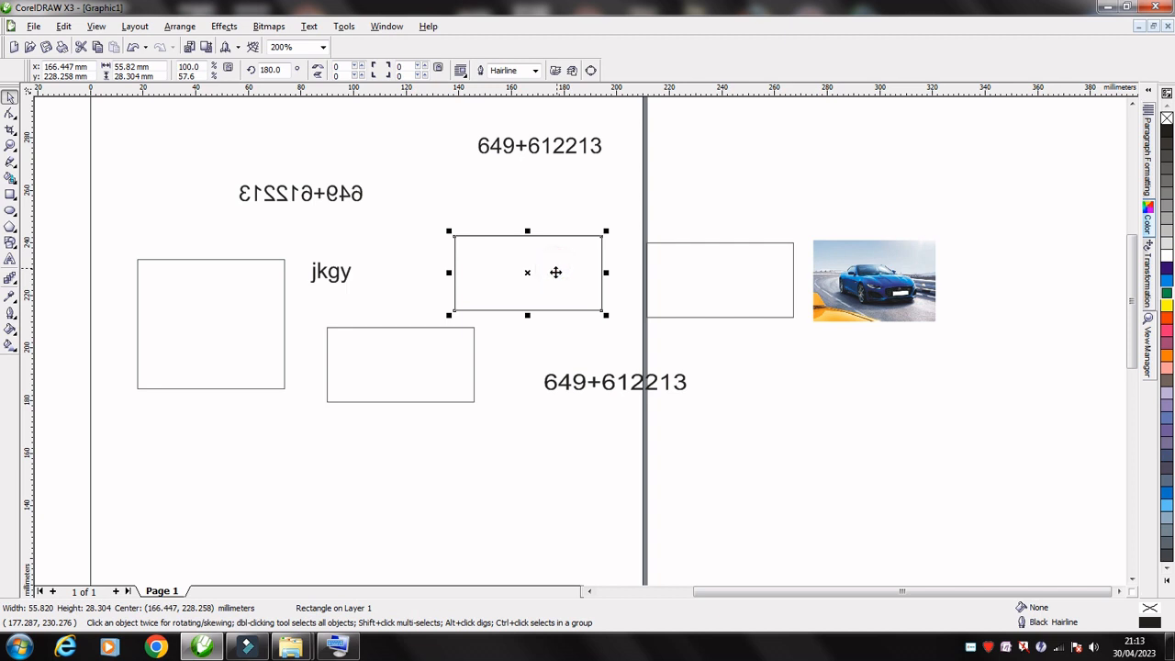
pyautogui.click(558, 148)
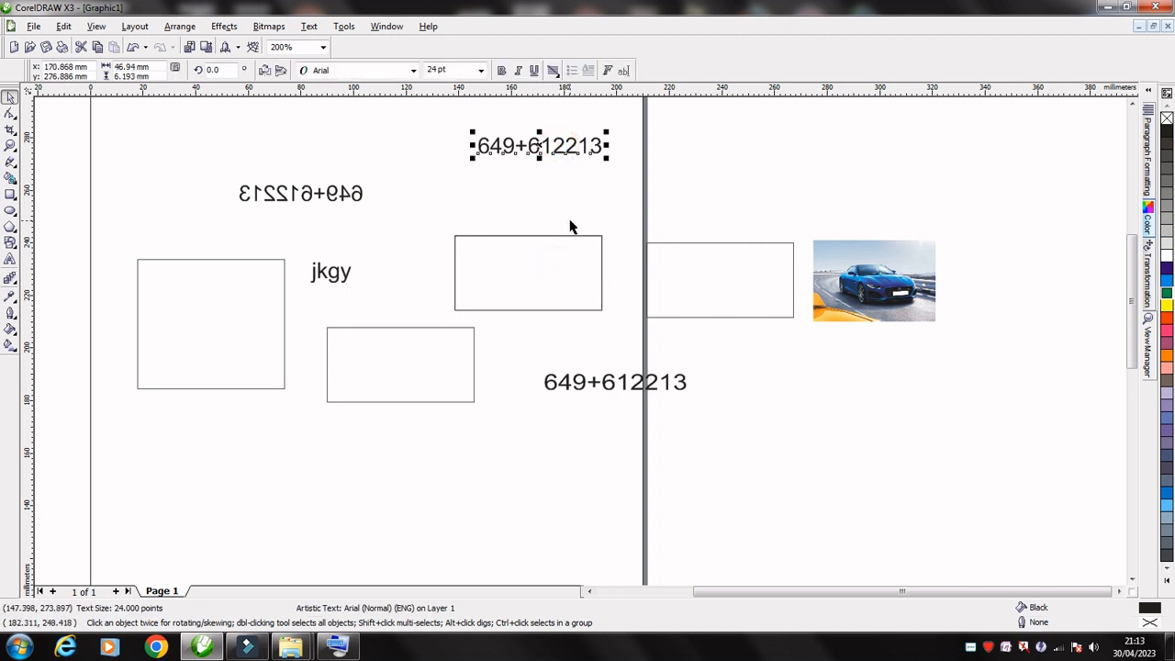
pyautogui.keyDown('shift'); pyautogui.click(567, 278); pyautogui.keyUp('shift')
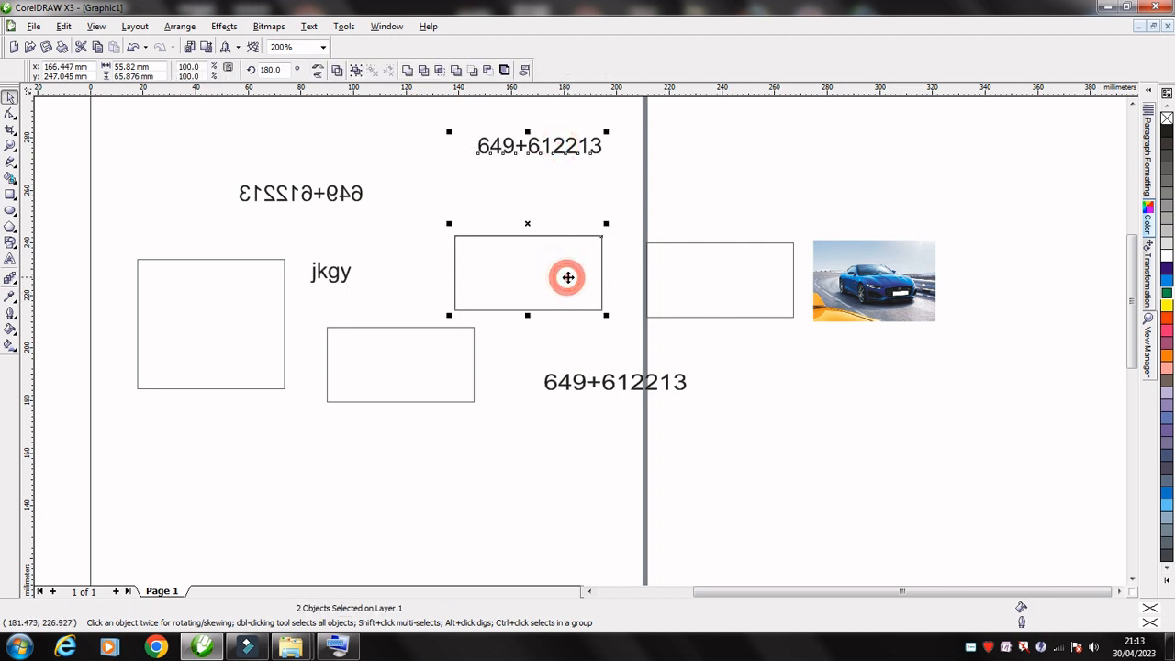
pyautogui.keyDown('shift'); pyautogui.click(731, 285); pyautogui.keyUp('shift')
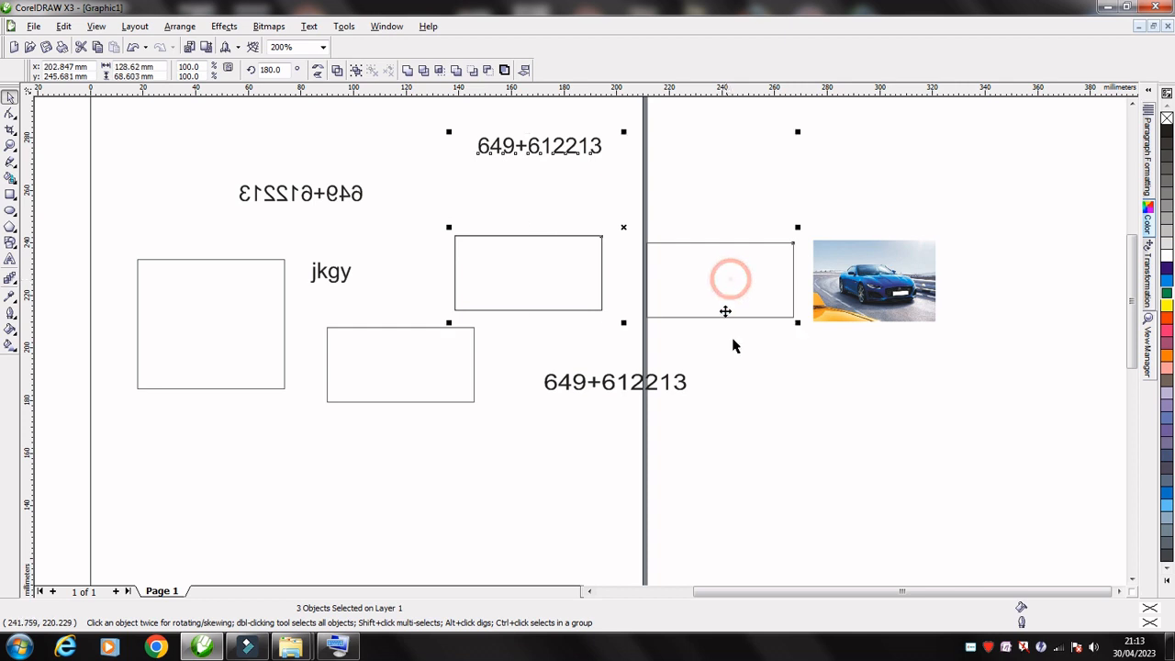
pyautogui.keyDown('shift'); pyautogui.click(638, 389); pyautogui.keyUp('shift')
pyautogui.keyDown('shift'); pyautogui.click(907, 275); pyautogui.keyUp('shift')
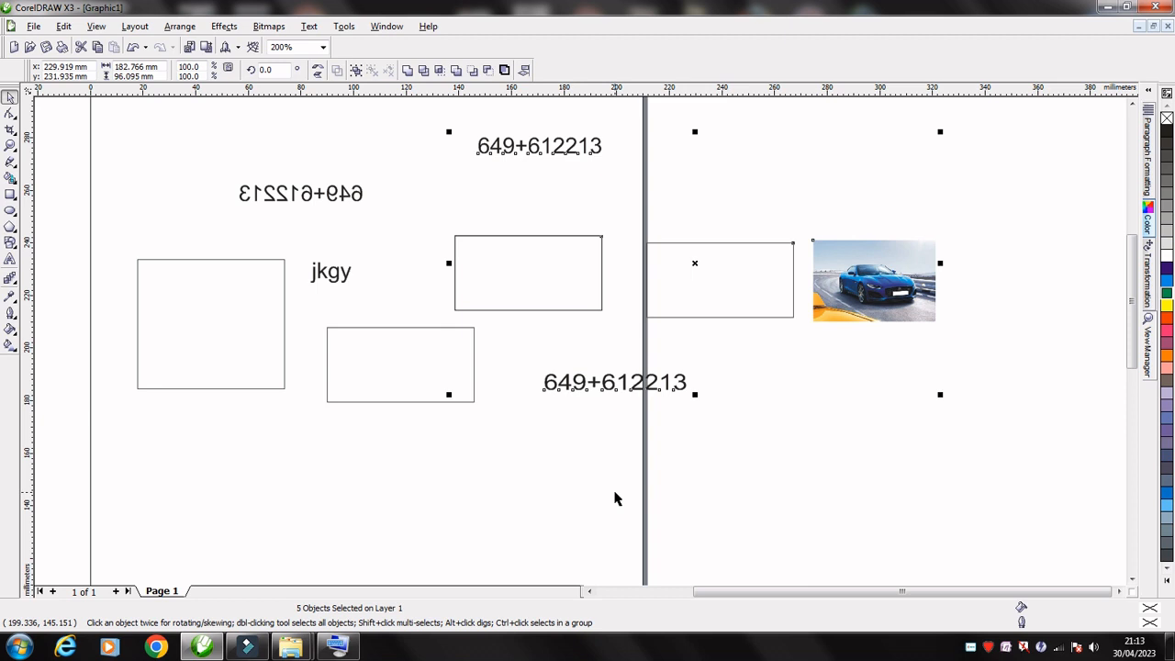
# Align the five selected objects to the car image along their vertical centres, undoing and redoing that once, and along their horizontal centres
pyautogui.press('c')
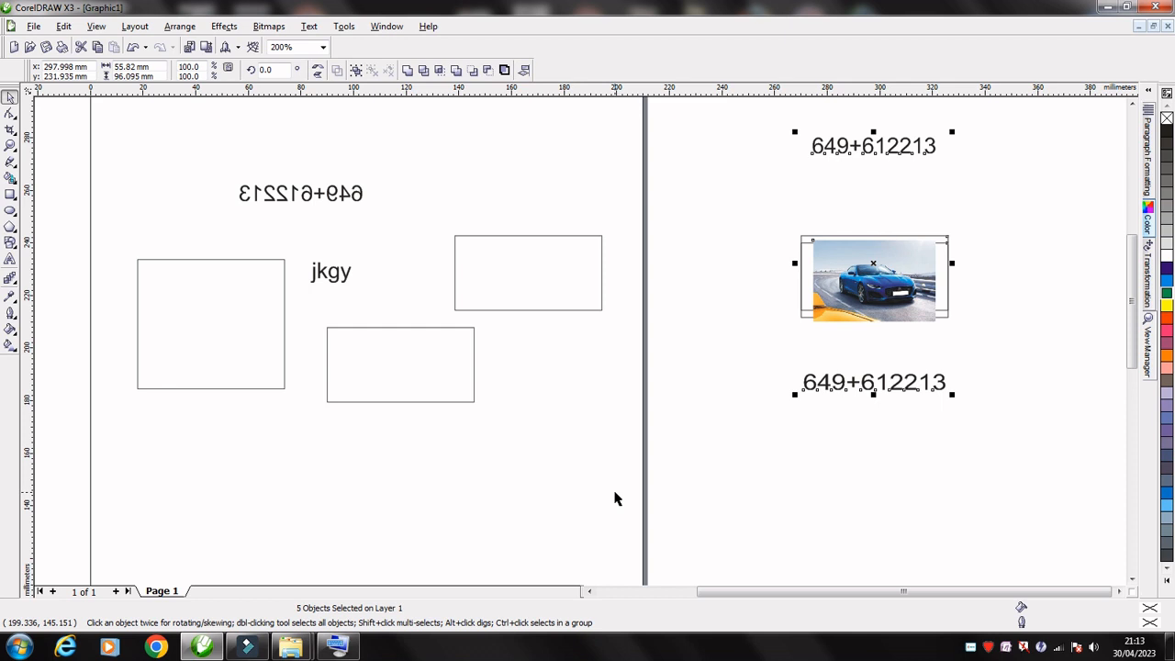
pyautogui.hotkey('ctrl', 'z')
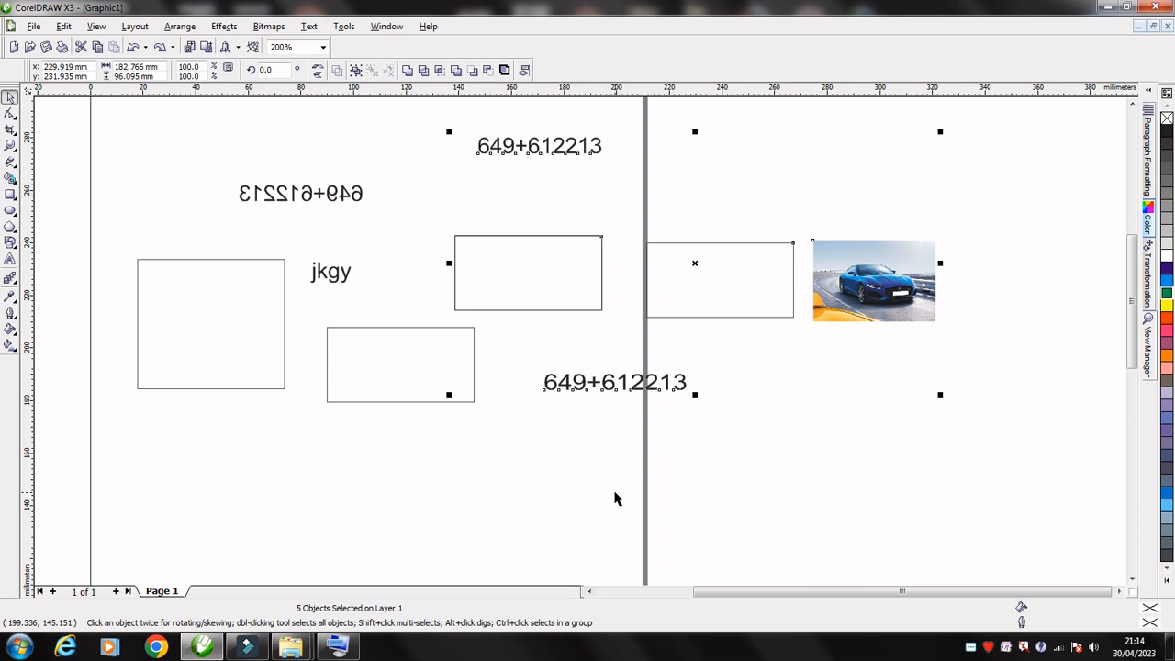
pyautogui.hotkey('ctrl', 'shift', 'z')
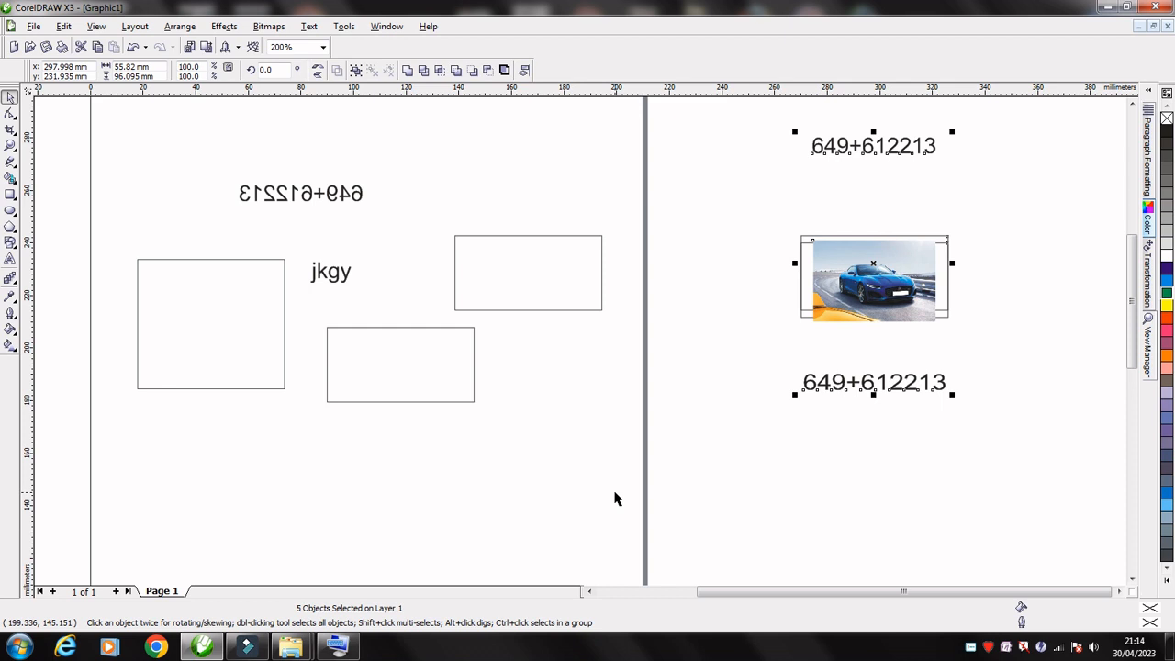
pyautogui.press('e')
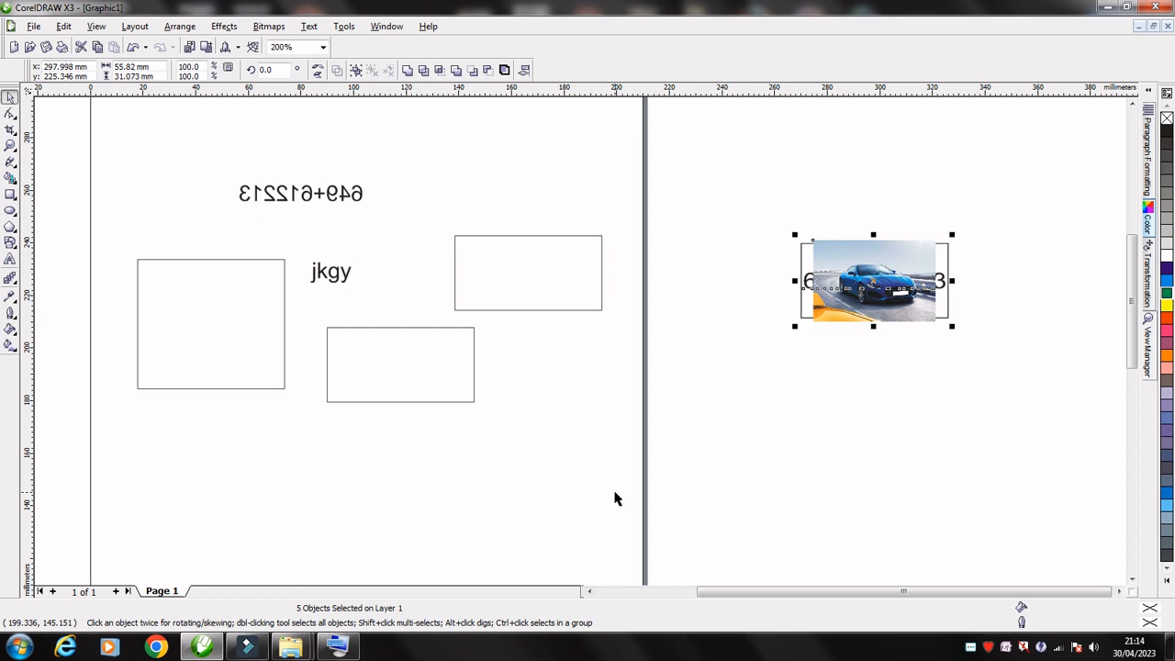
# Draw six separate ellipses of varied size in the free space around the page's right edge, the first about 17 × 13 mm
pyautogui.click(10, 211)
pyautogui.moveTo(548, 397); pyautogui.dragTo(592, 429)
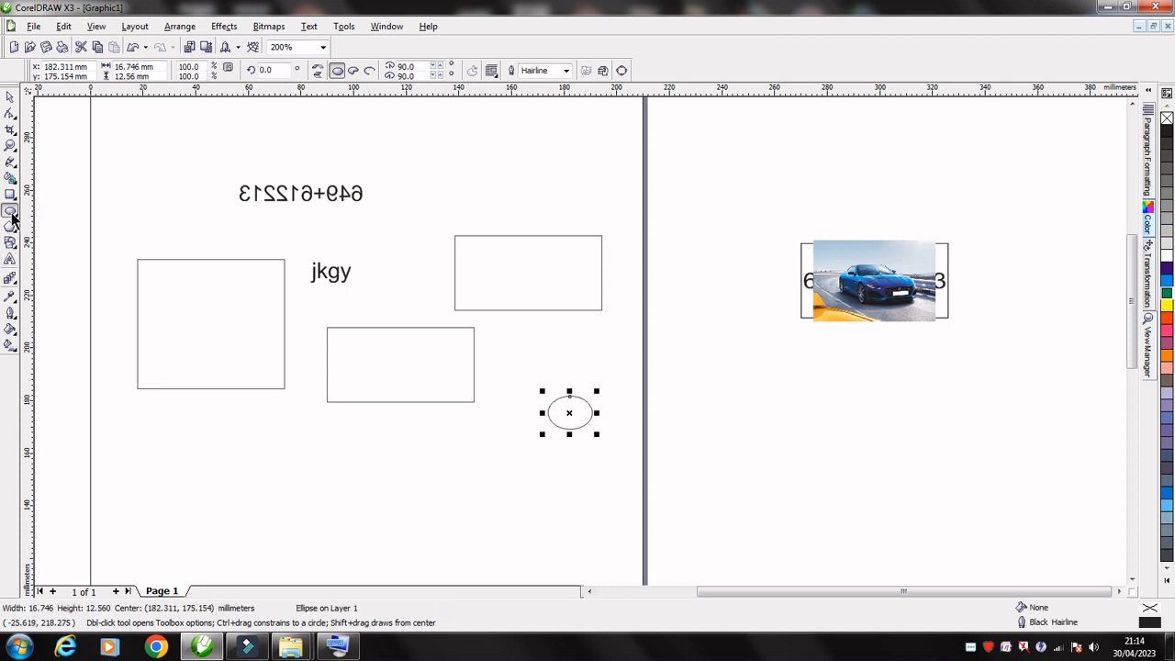
pyautogui.moveTo(490, 476); pyautogui.dragTo(525, 510)
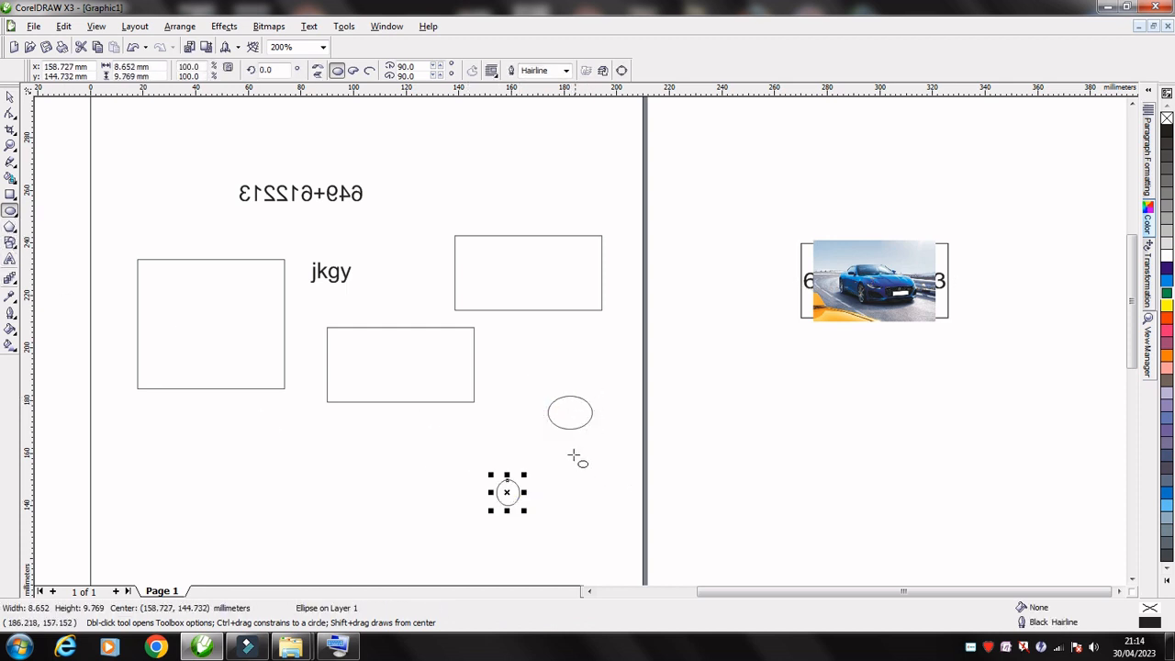
pyautogui.moveTo(574, 453); pyautogui.dragTo(695, 534)
pyautogui.click(681, 358)
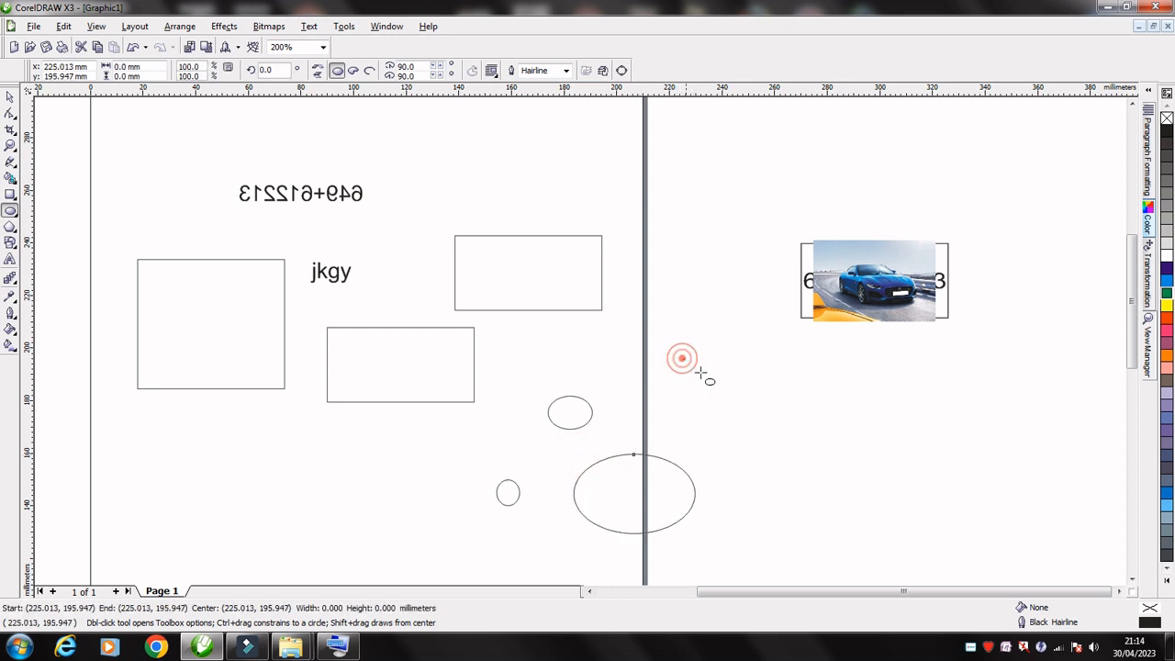
pyautogui.moveTo(701, 371); pyautogui.dragTo(728, 404)
pyautogui.moveTo(652, 236); pyautogui.dragTo(713, 284)
pyautogui.click(740, 443)
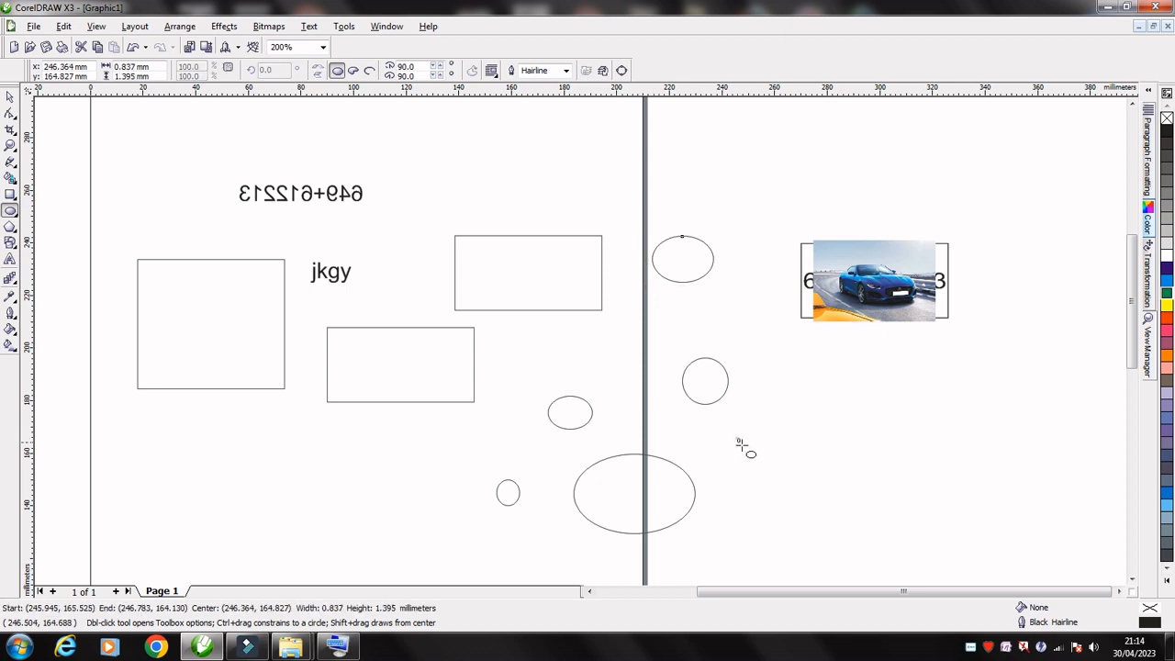
pyautogui.moveTo(740, 443); pyautogui.dragTo(787, 495)
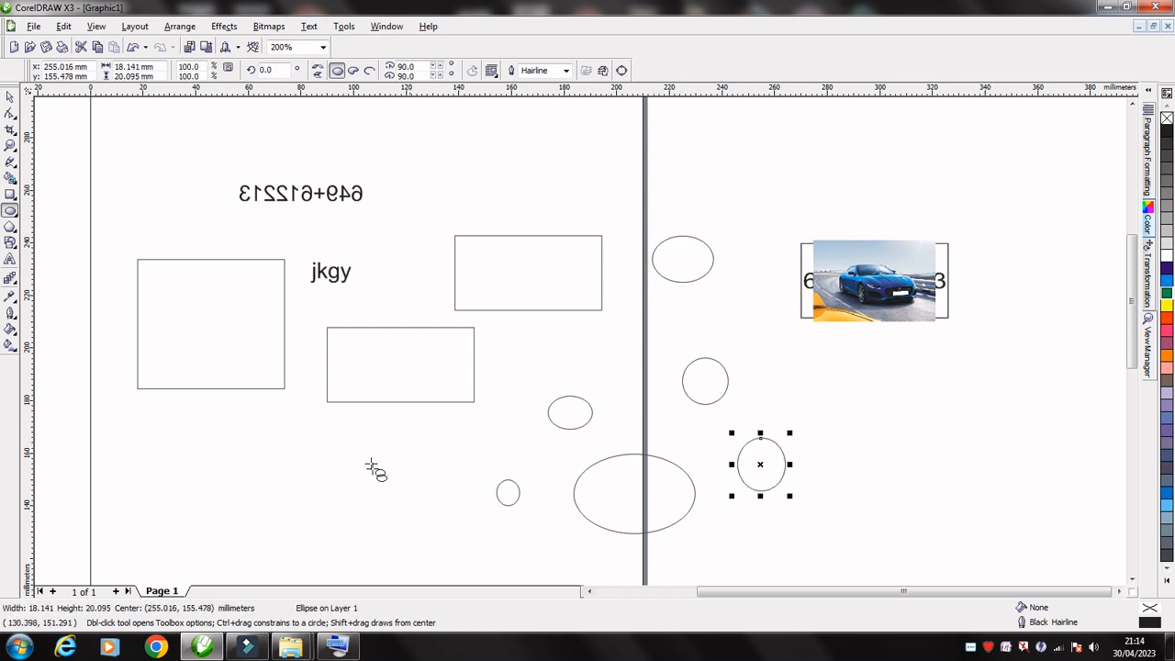
# Select all six ellipses together, starting with the one beside the upper rectangle and picking the smallest one last
pyautogui.click(10, 96)
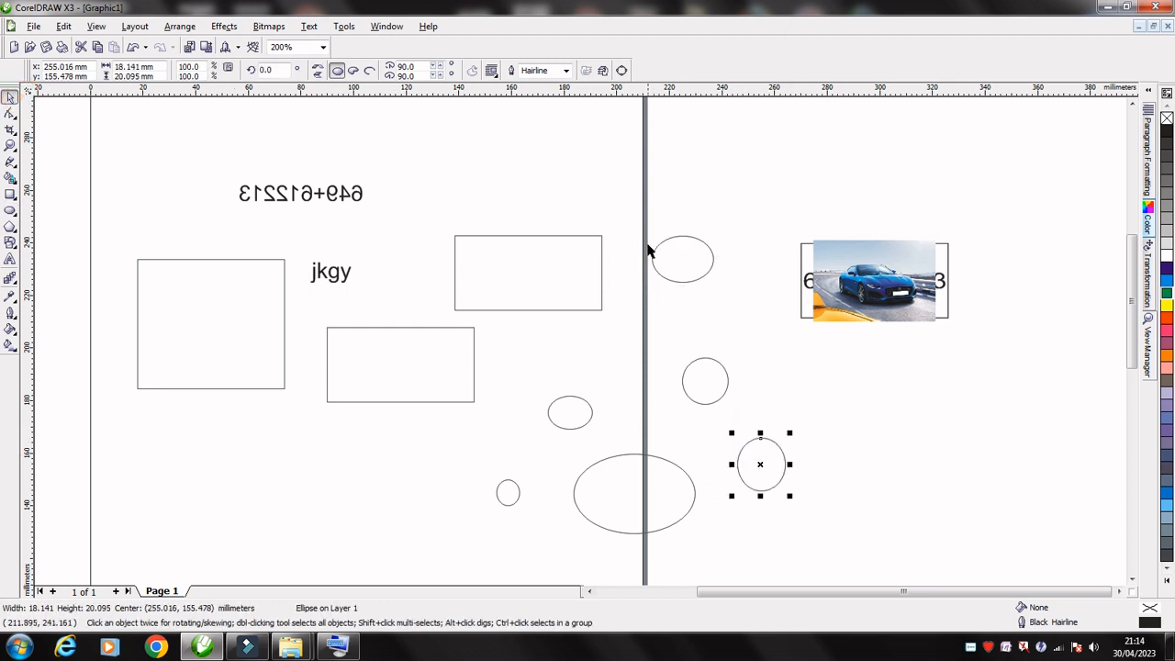
pyautogui.click(689, 266)
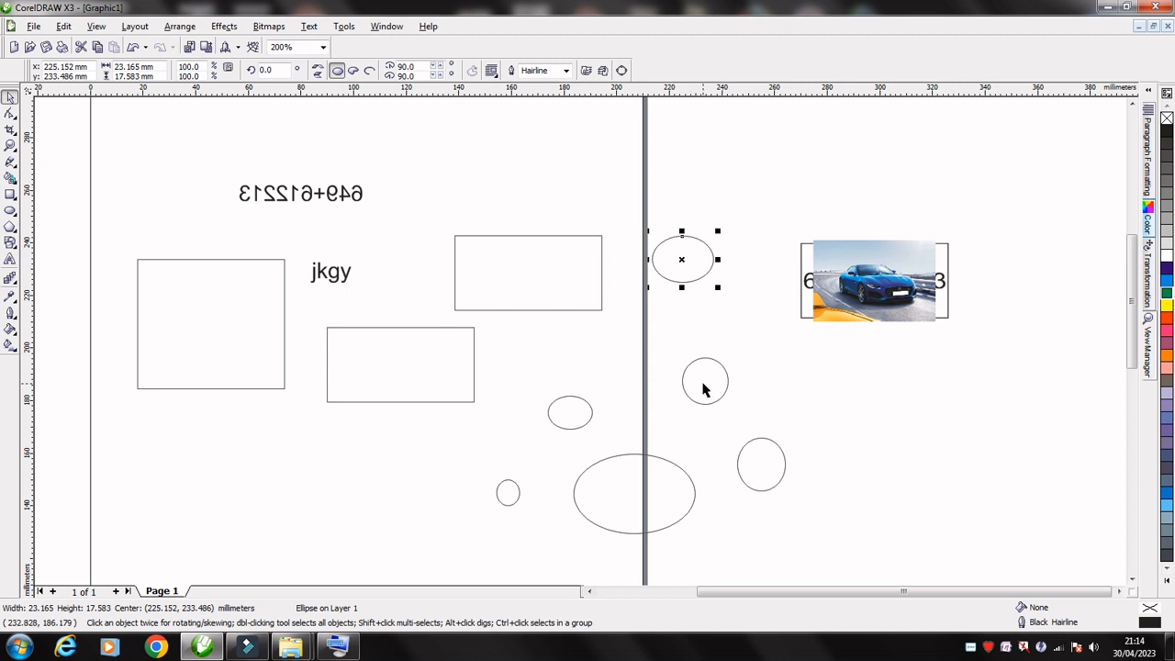
pyautogui.keyDown('shift'); pyautogui.click(702, 390); pyautogui.keyUp('shift')
pyautogui.keyDown('shift'); pyautogui.click(771, 468); pyautogui.keyUp('shift')
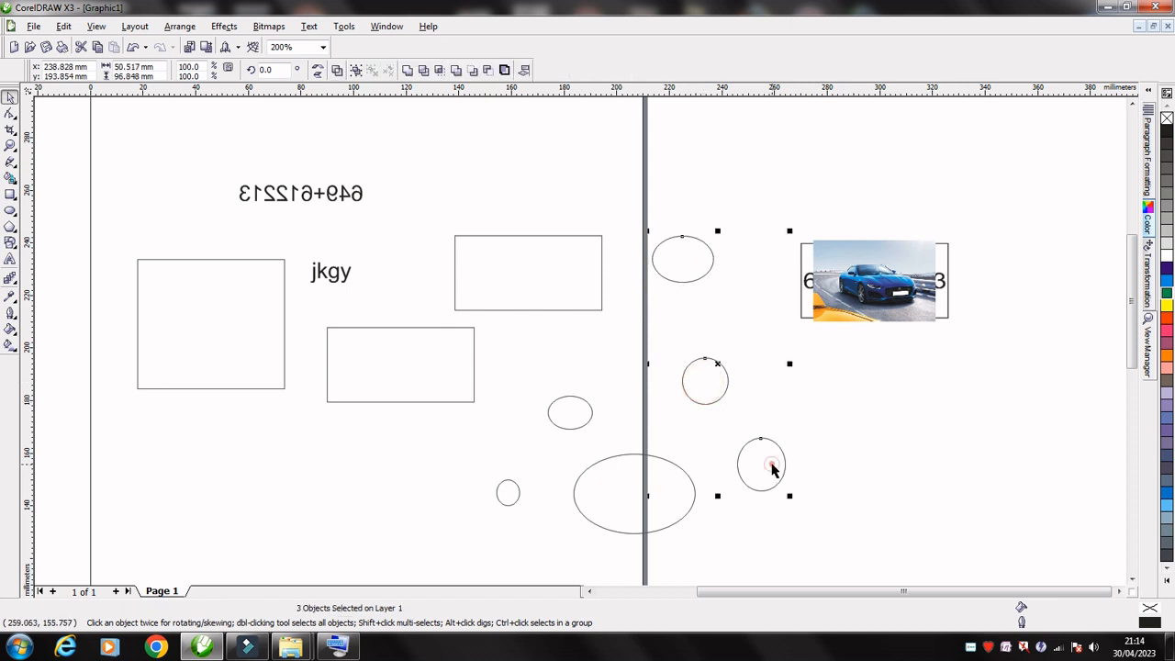
pyautogui.keyDown('shift'); pyautogui.click(644, 490); pyautogui.keyUp('shift')
pyautogui.keyDown('shift'); pyautogui.click(570, 413); pyautogui.keyUp('shift')
pyautogui.keyDown('shift'); pyautogui.click(507, 487); pyautogui.keyUp('shift')
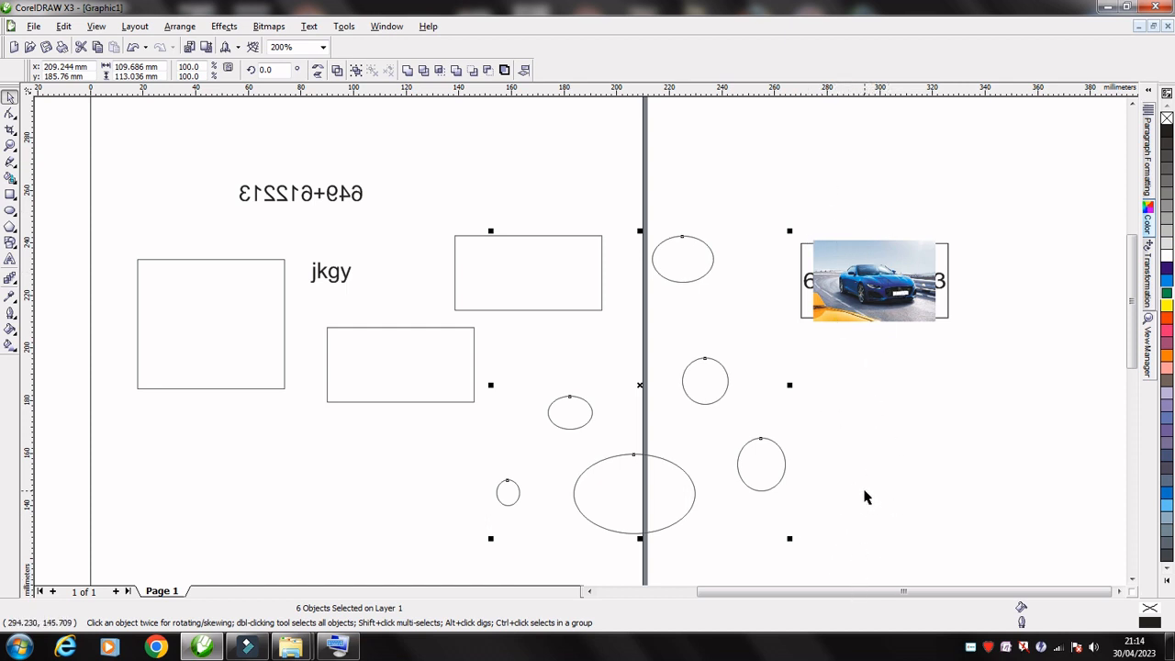
# Bring up the on-screen keyboard and align the six ellipses concentrically on the smallest one, vertically and horizontally
pyautogui.click(336, 648)
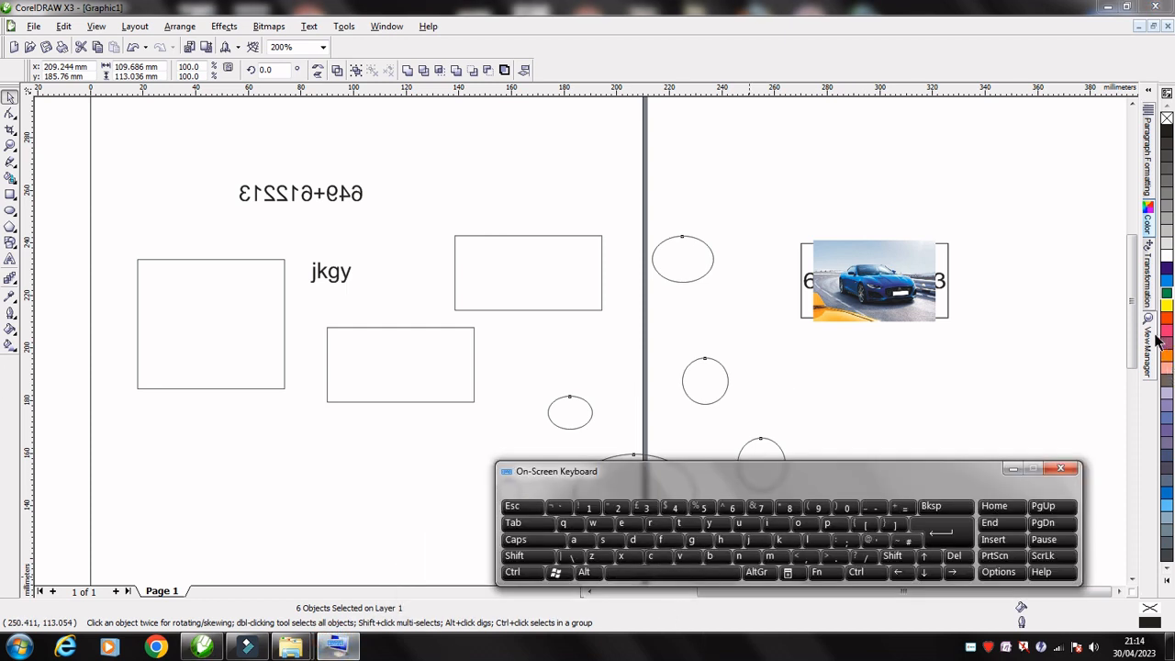
pyautogui.moveTo(1135, 322); pyautogui.dragTo(1136, 366)
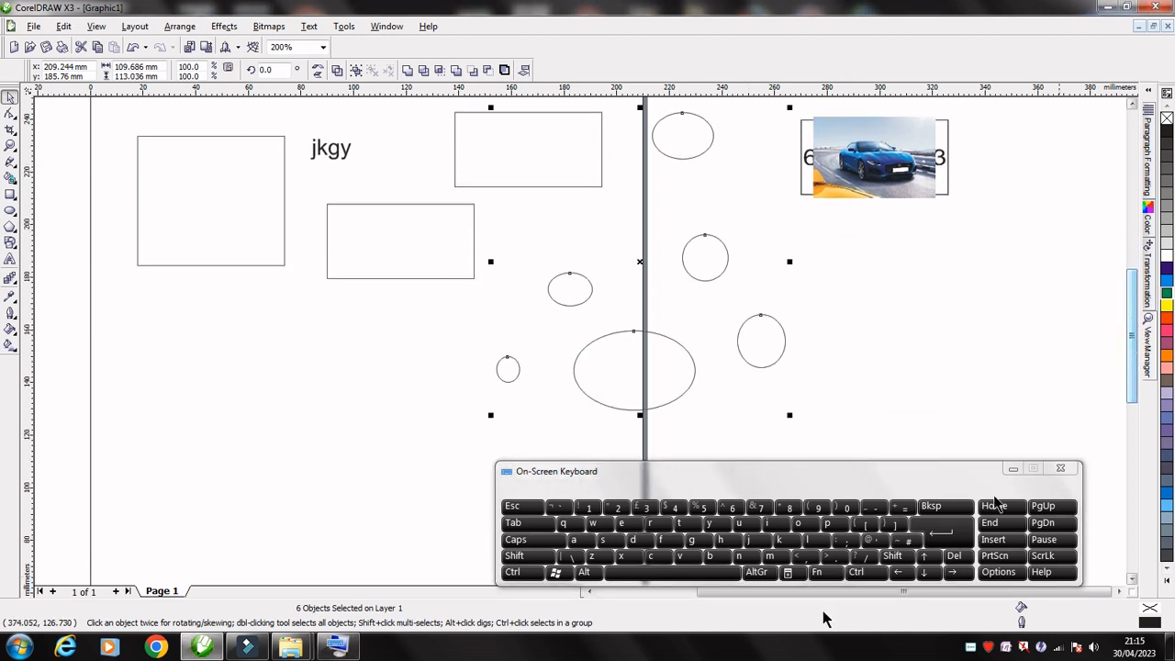
pyautogui.click(653, 559)
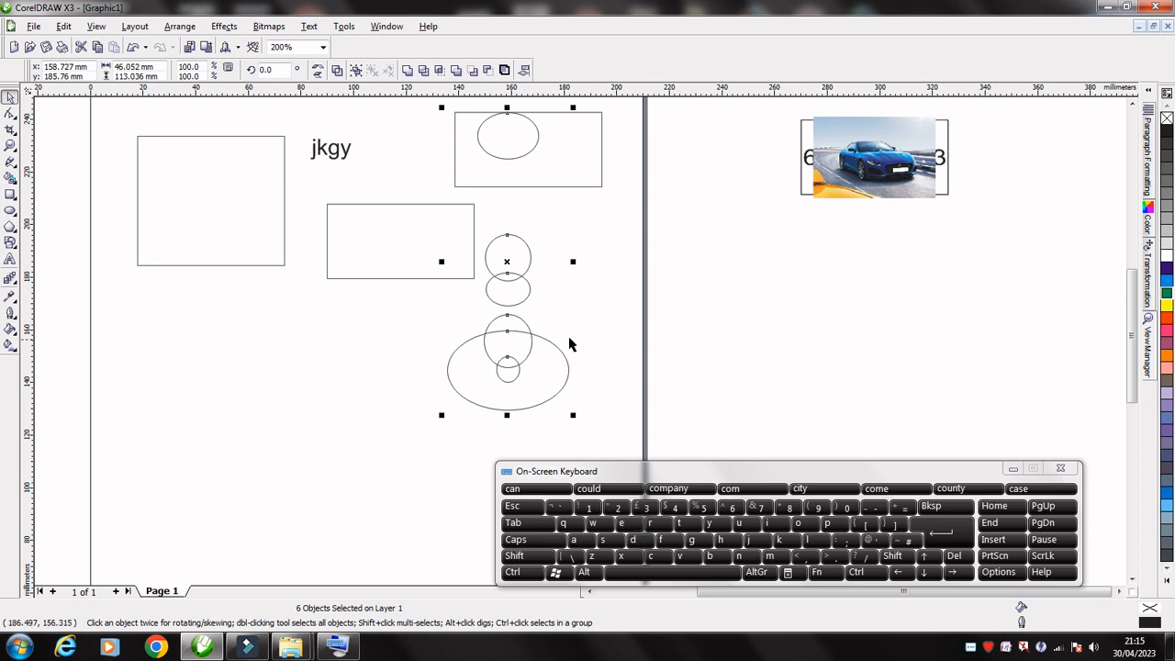
pyautogui.click(624, 523)
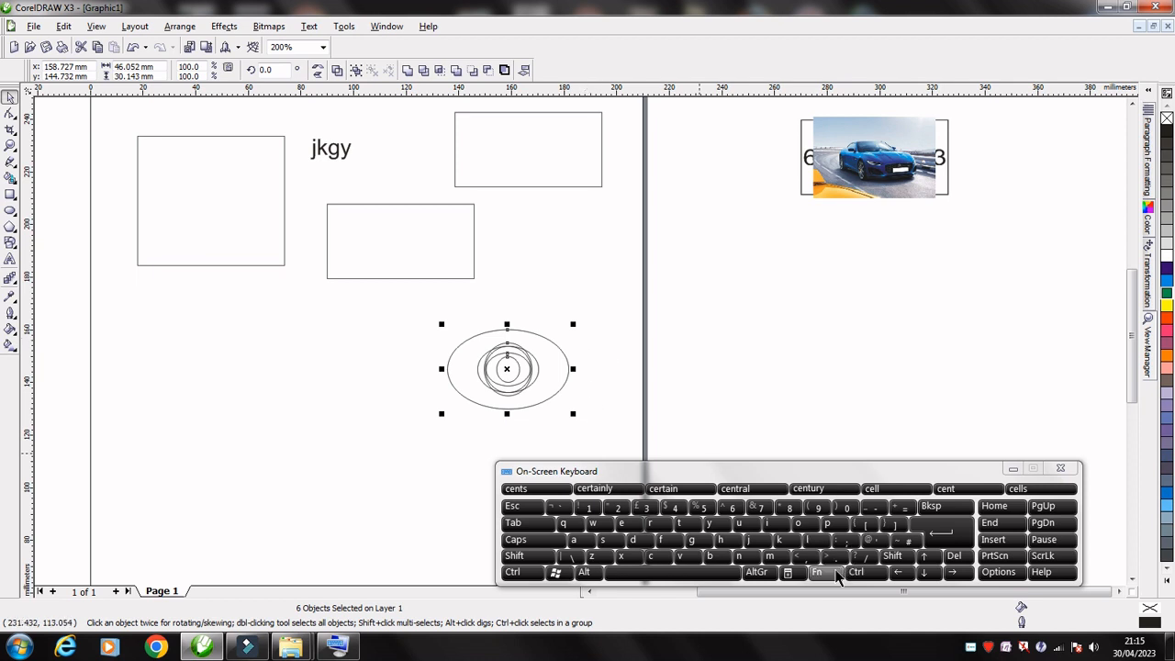
# Align the six ellipses with the smallest one's right edge, followed by its left edge
pyautogui.click(655, 526)
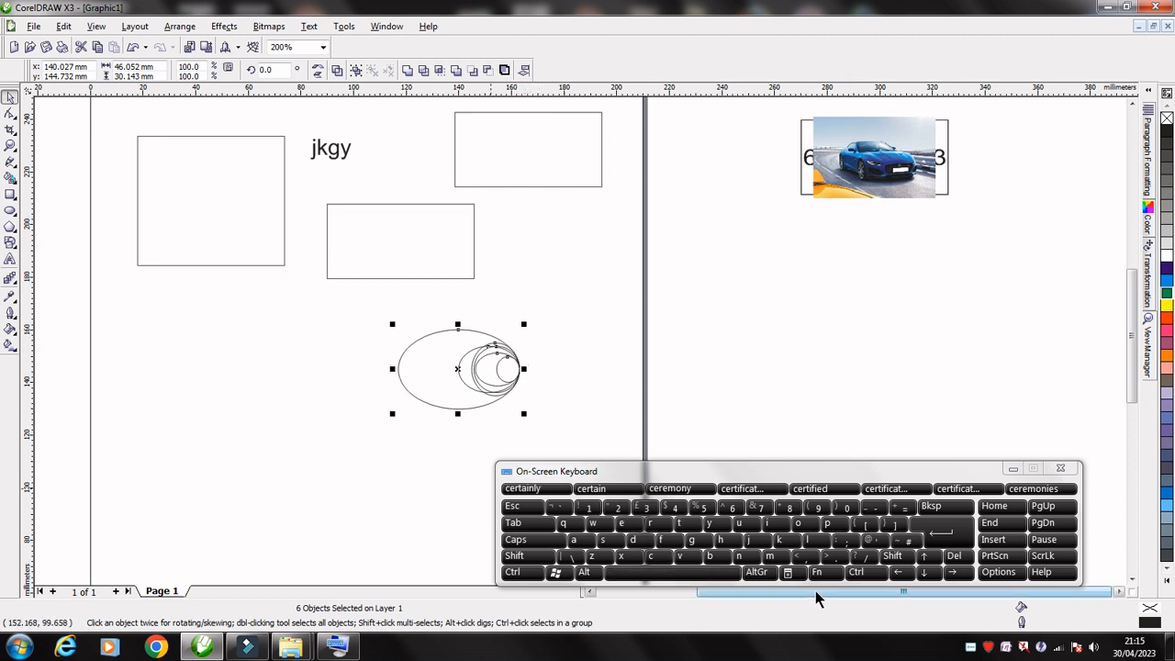
pyautogui.click(814, 544)
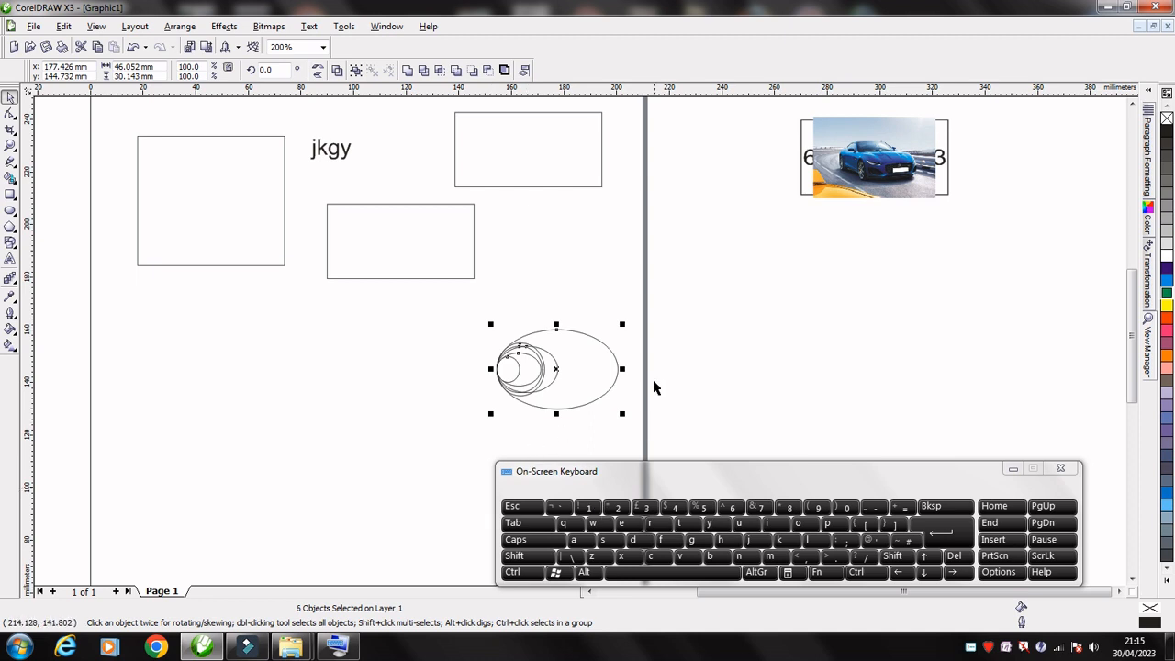
pyautogui.click(220, 29)
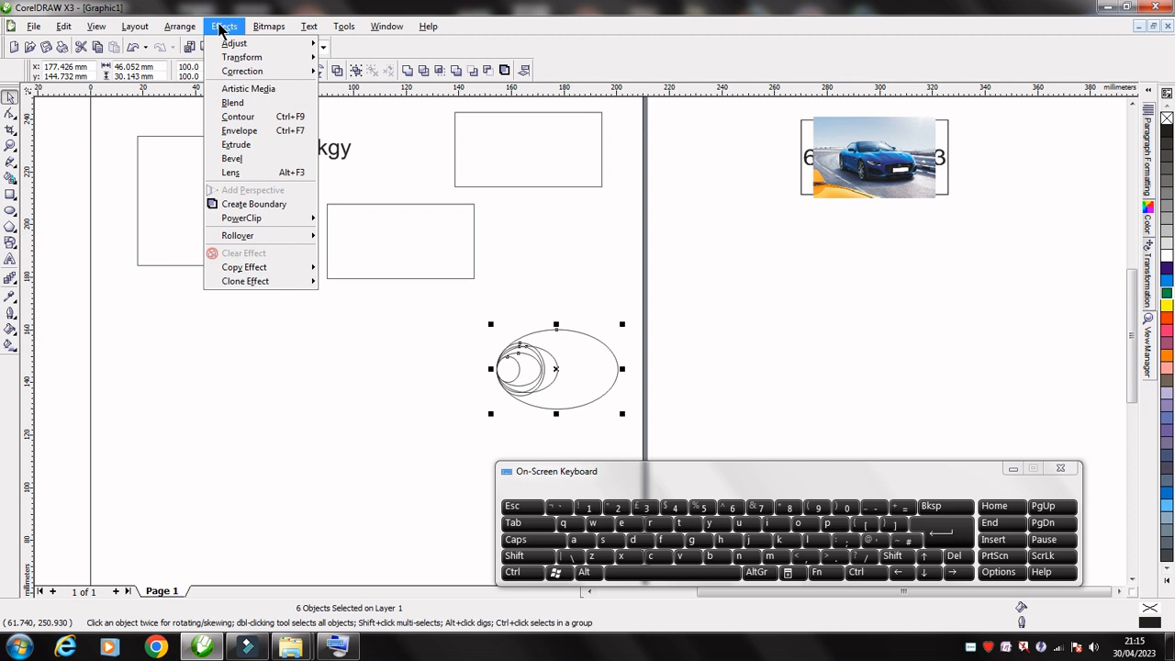
pyautogui.moveTo(180, 33)
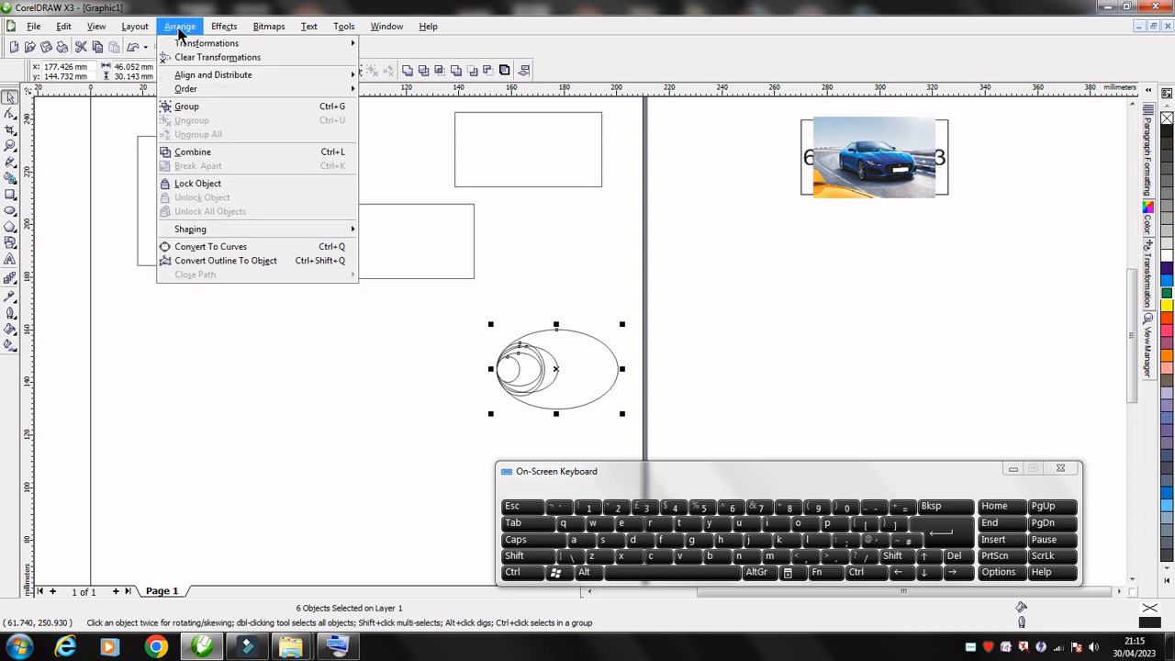
pyautogui.click(527, 234)
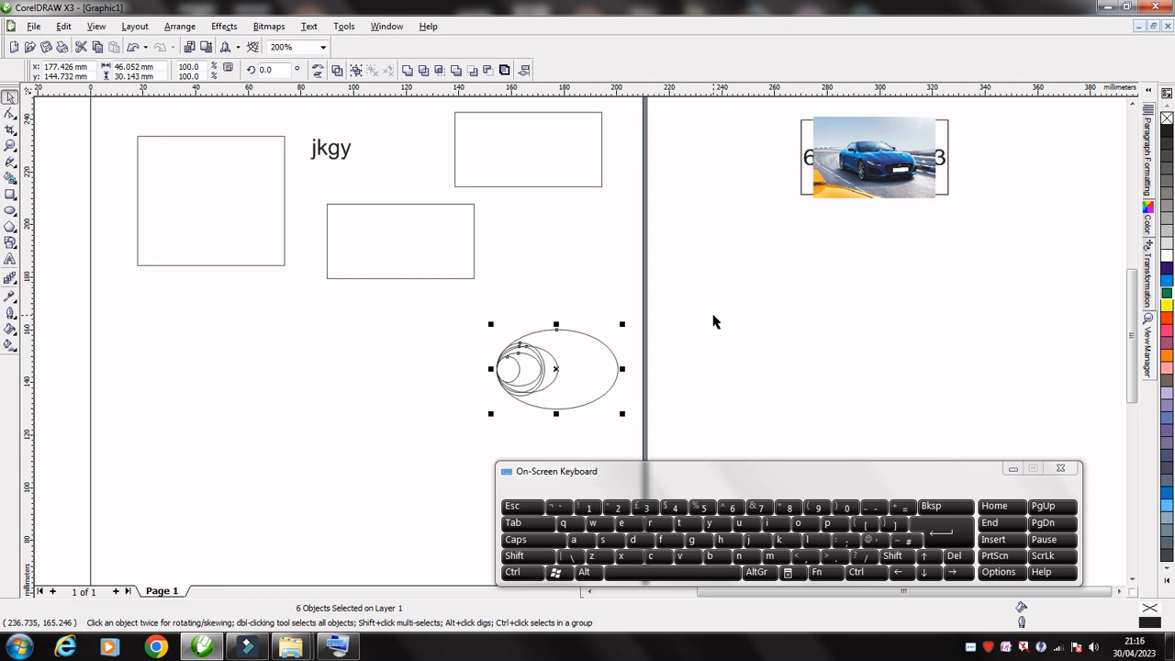
# Draw two straight vertical Freehand lines, one below the other under the largest rectangle, the upper about 24 mm long
pyautogui.click(10, 161)
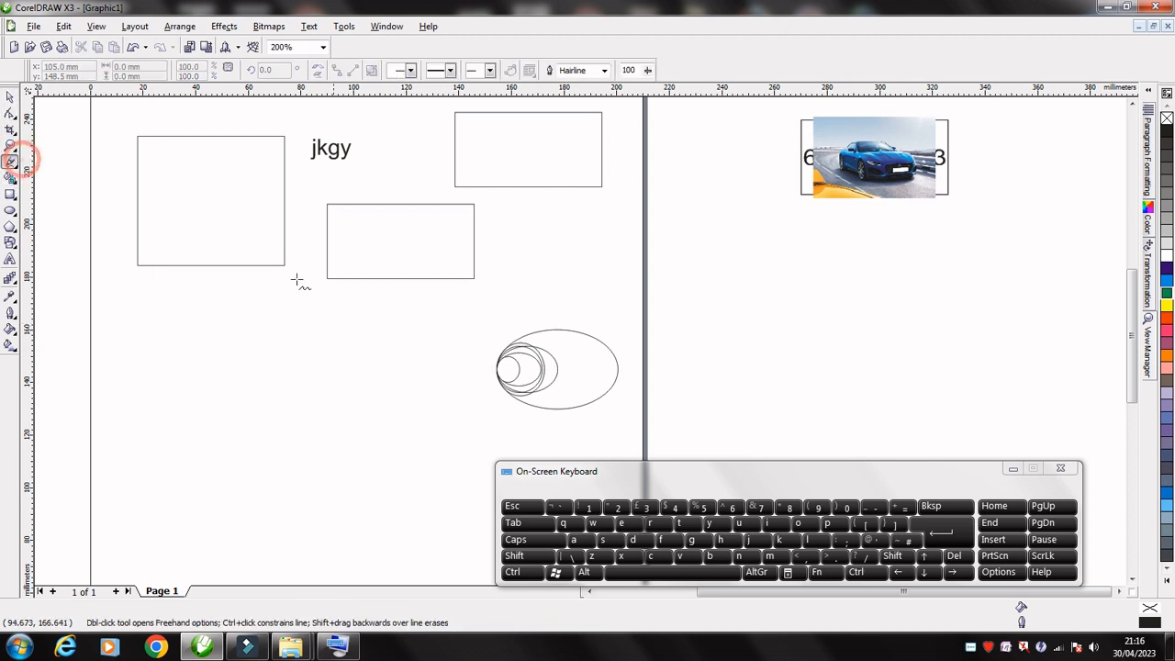
pyautogui.click(272, 301)
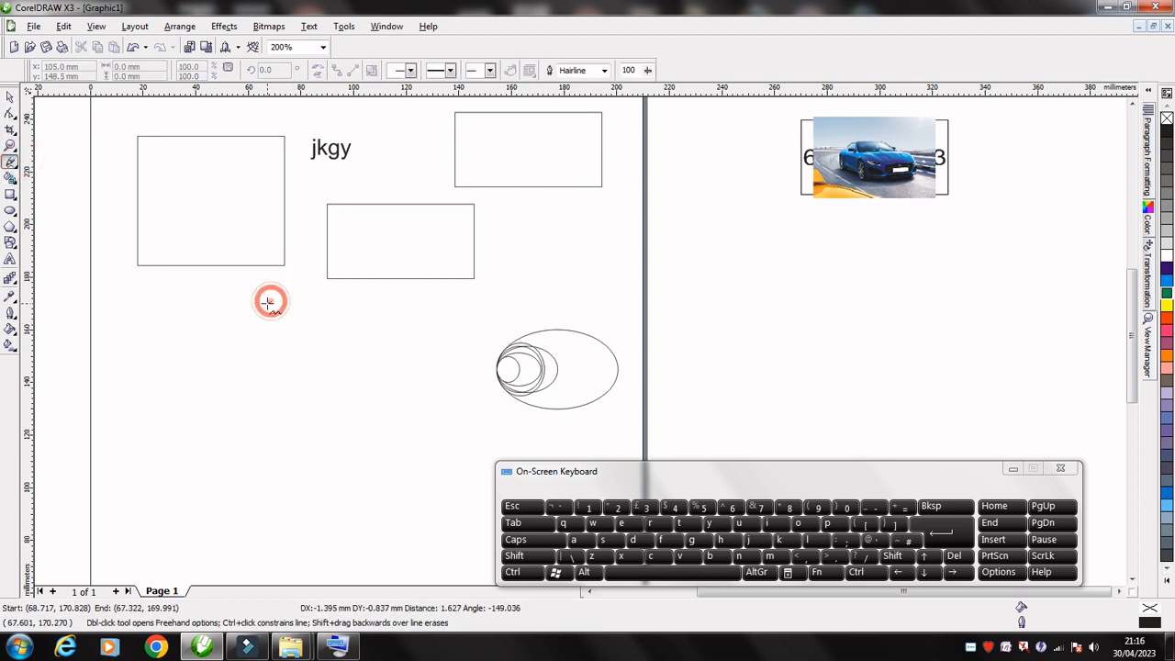
pyautogui.click(272, 370)
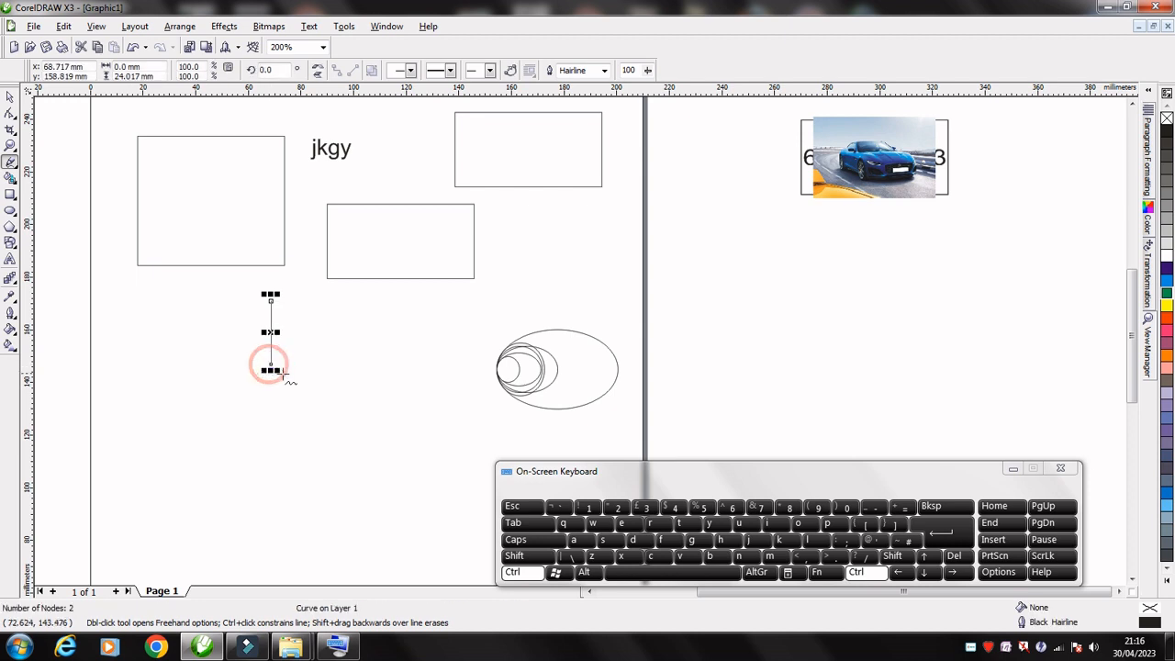
pyautogui.click(276, 388)
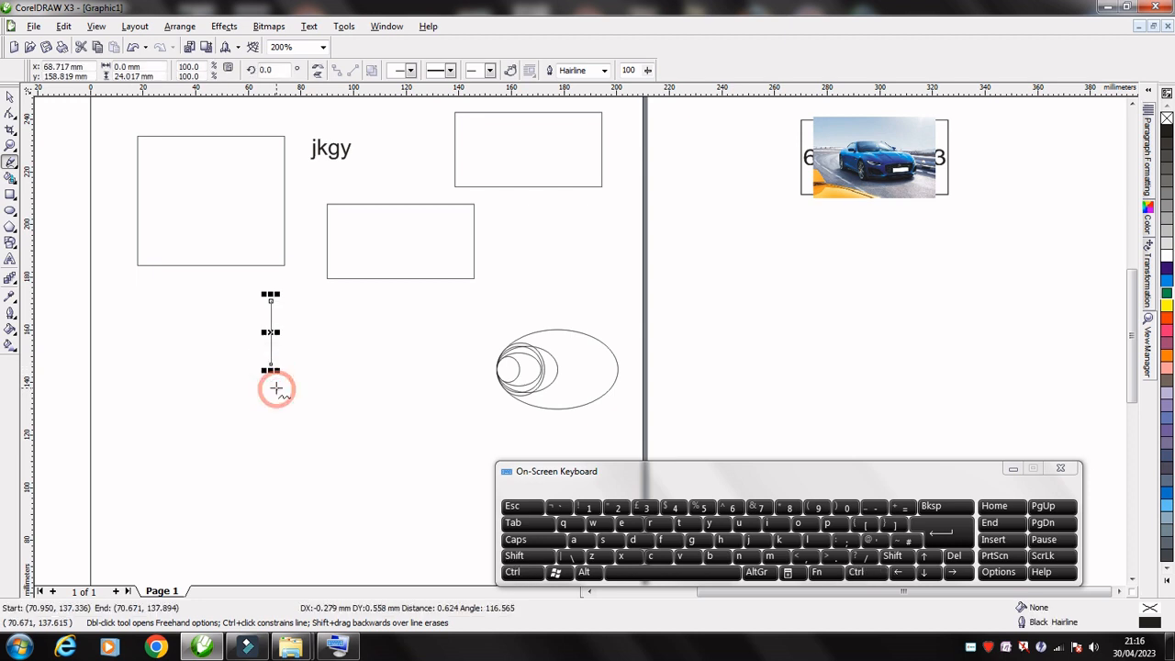
pyautogui.keyDown('ctrl'); pyautogui.click(276, 456); pyautogui.keyUp('ctrl')
# Add Freehand lines nearby: a vertical one about 2 mm long, a loose curve about 8 × 30 mm and a vertical one about 38 mm long
pyautogui.keyDown('ctrl'); pyautogui.doubleClick(332, 399); pyautogui.keyUp('ctrl')
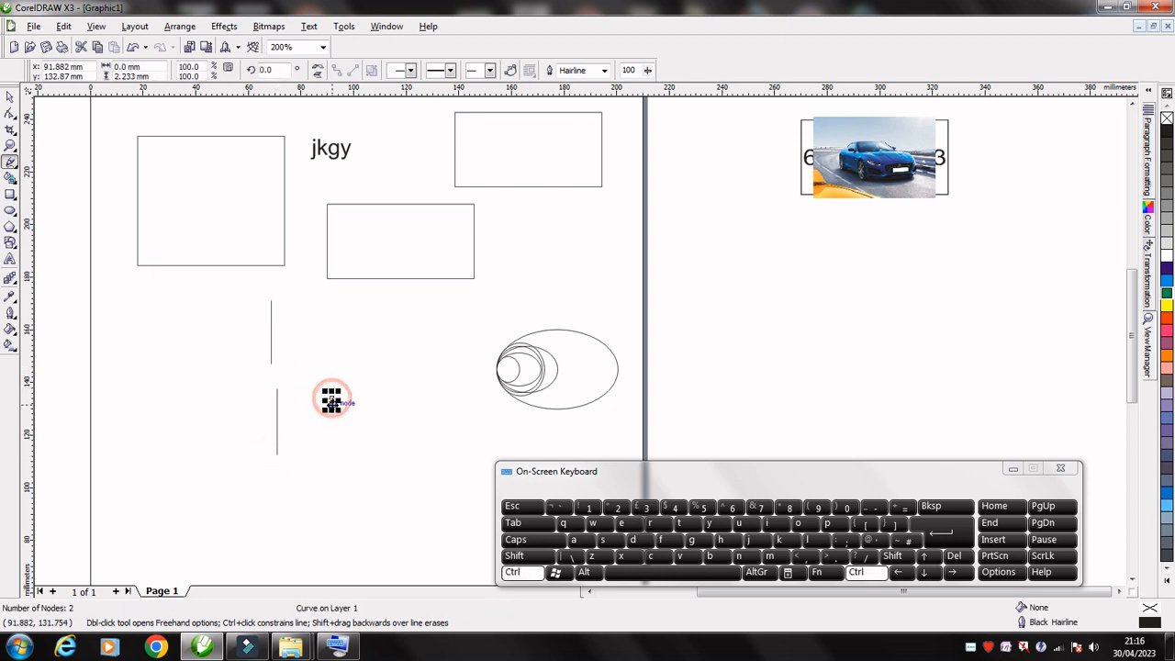
pyautogui.moveTo(323, 444)
pyautogui.mouseDown()
pyautogui.moveTo(320, 503)
pyautogui.moveTo(335, 516)
pyautogui.moveTo(321, 524)
pyautogui.mouseUp()
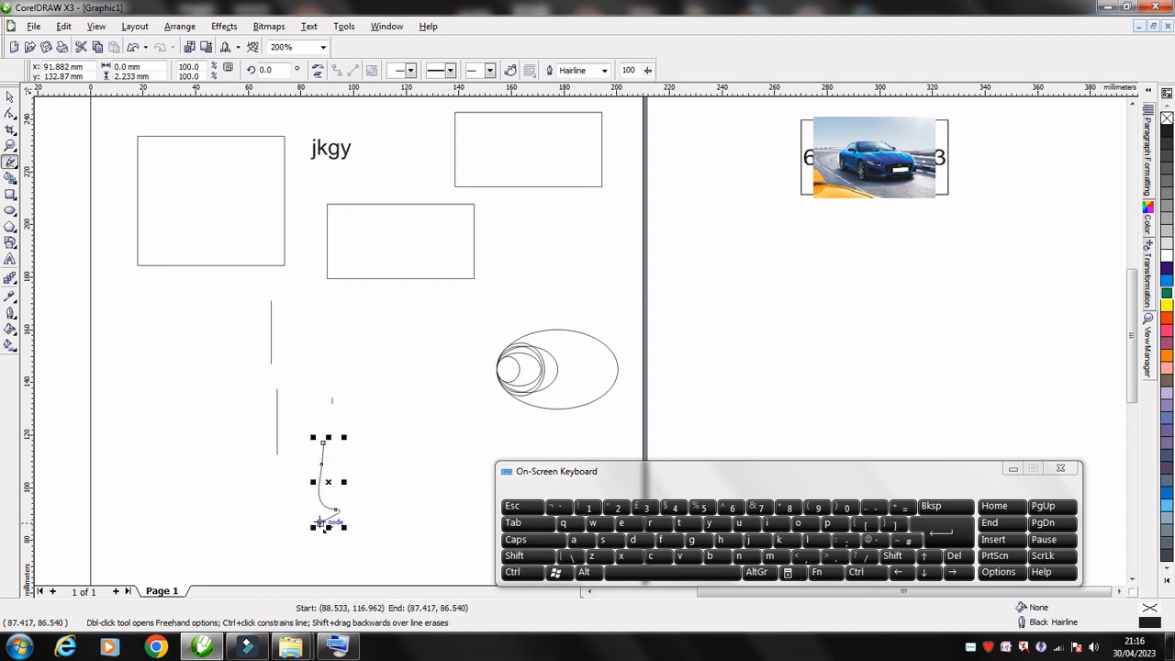
pyautogui.press('ctrl')
pyautogui.click(218, 350)
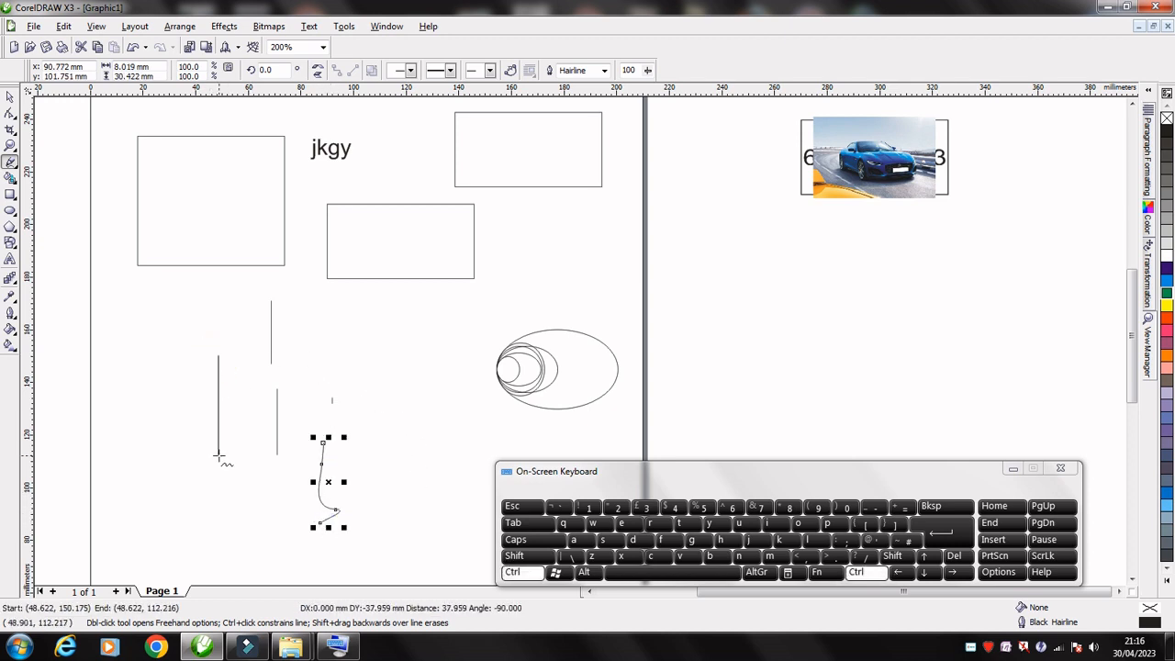
pyautogui.click(218, 459)
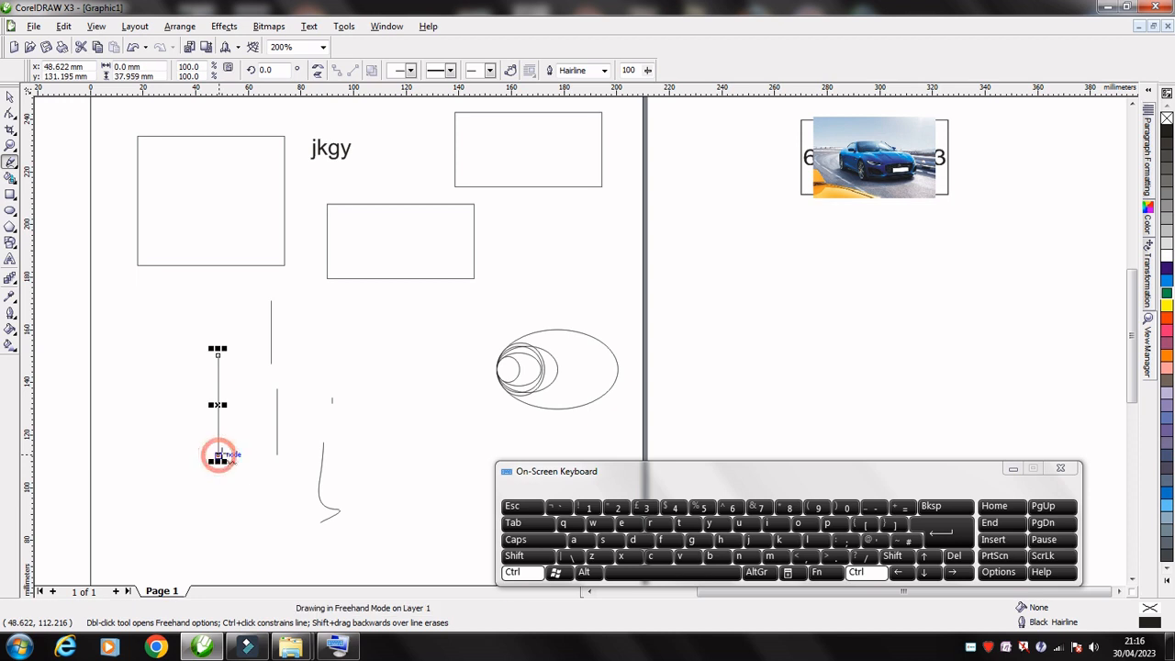
# Select the three long vertical lines, the lower of the stacked pair last, and align them to it by right edges and horizontal centres
pyautogui.click(10, 96)
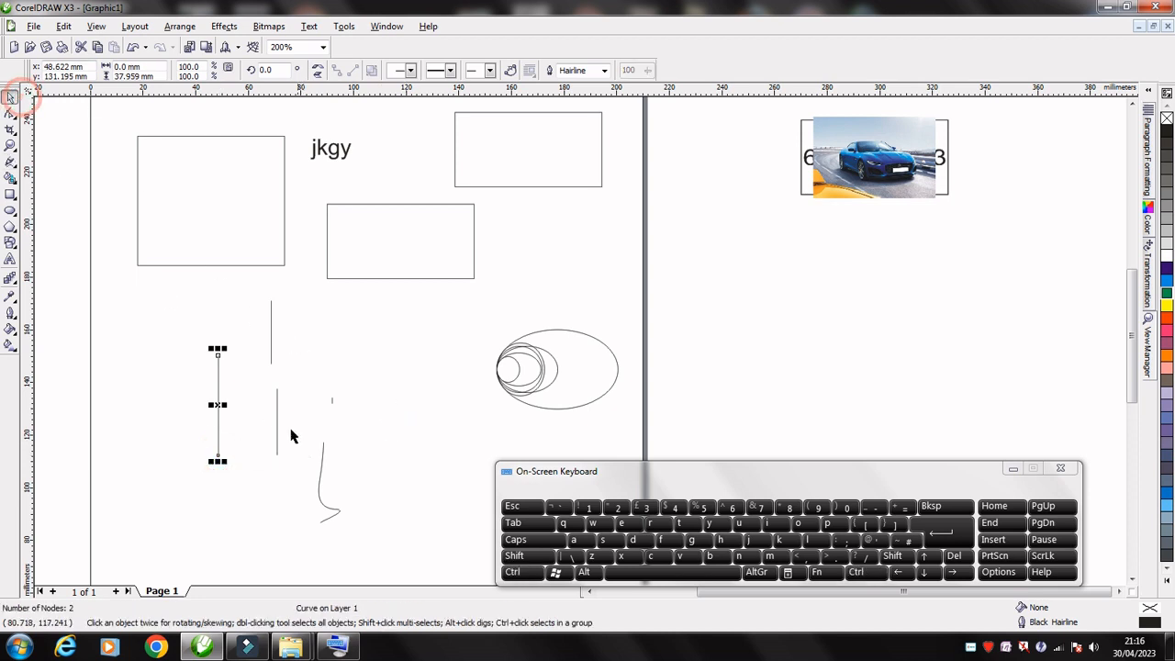
pyautogui.keyDown('shift'); pyautogui.click(270, 331); pyautogui.keyUp('shift')
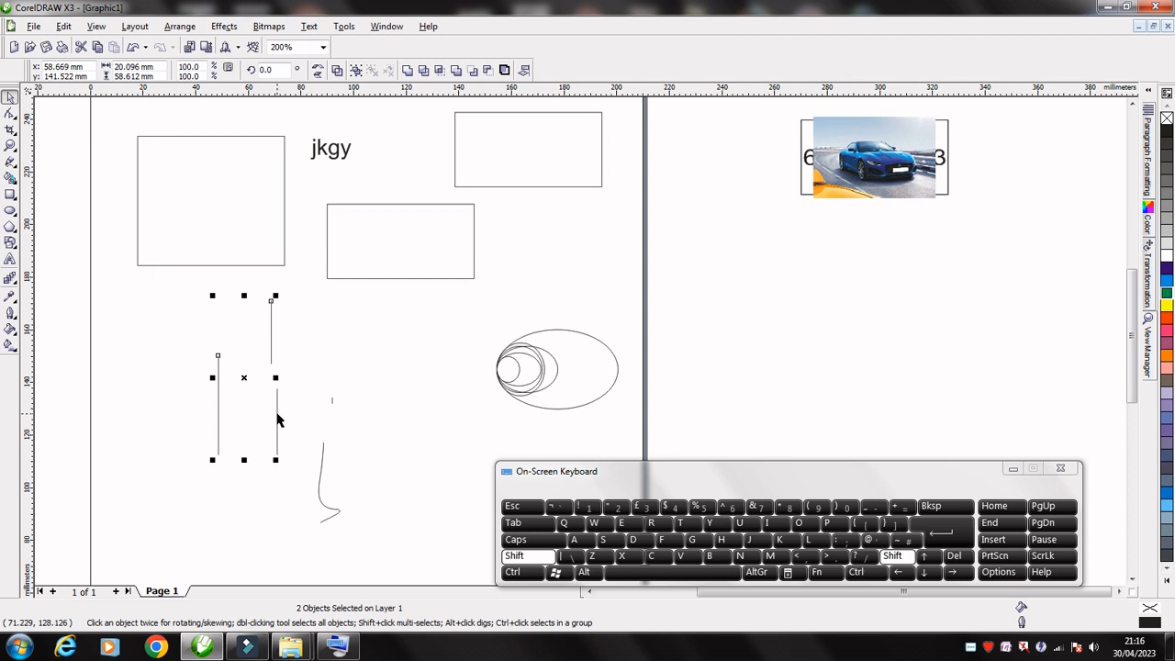
pyautogui.keyDown('shift'); pyautogui.click(278, 419); pyautogui.keyUp('shift')
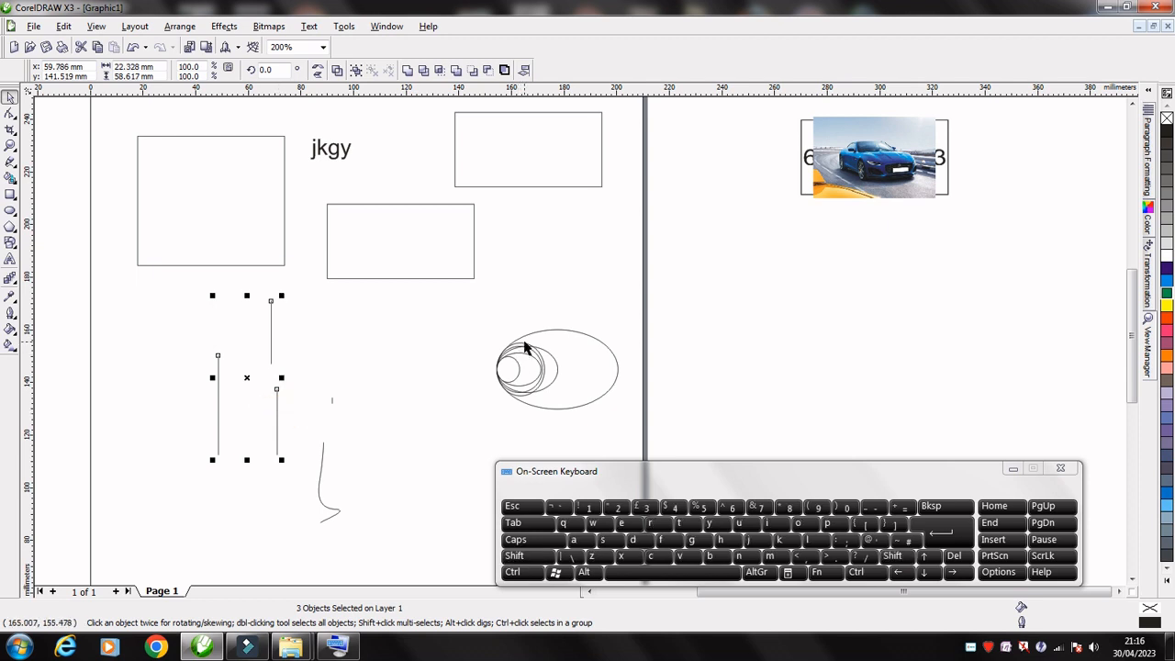
pyautogui.press('r')
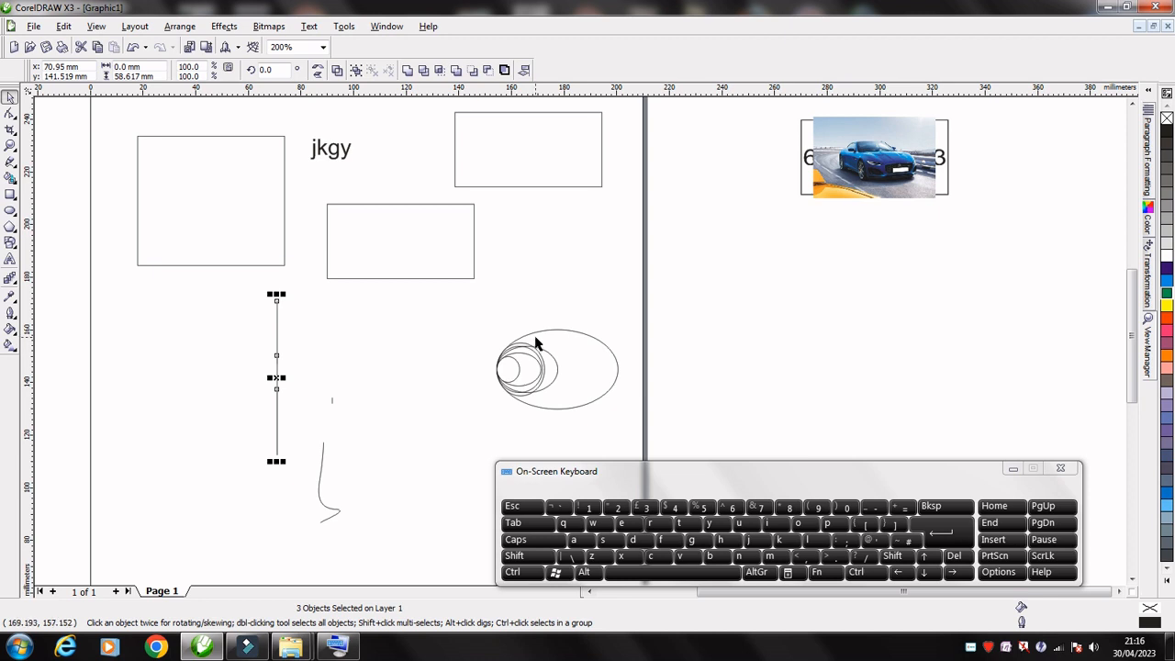
pyautogui.press('e')
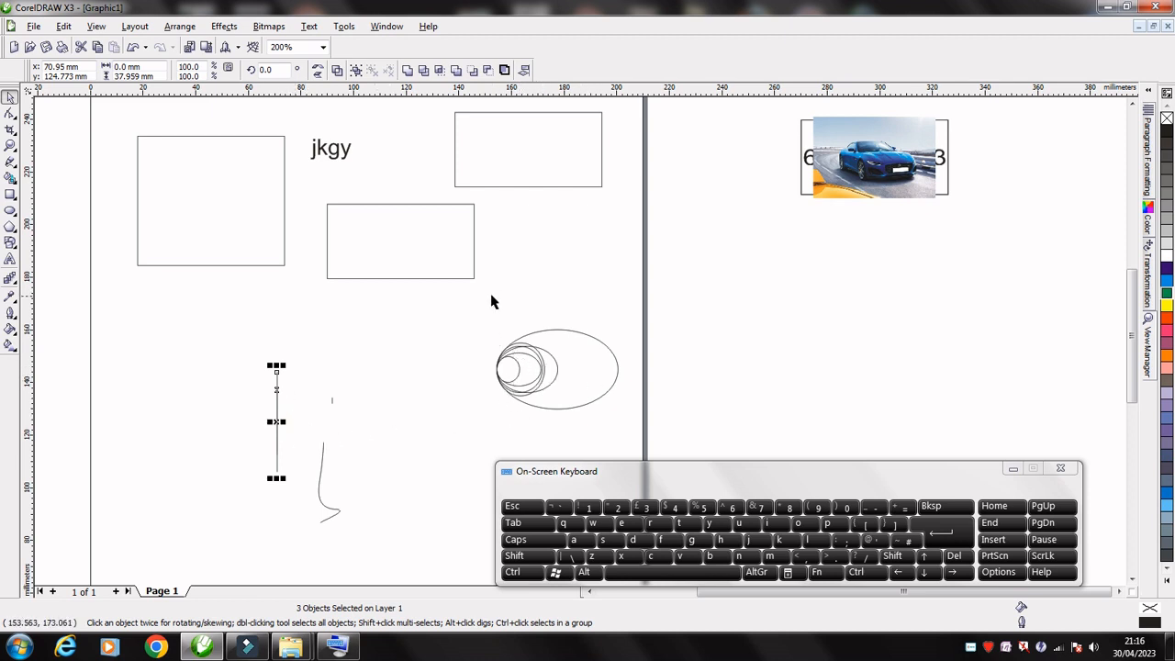
# Align the six overlapping ellipses by their horizontal centres, followed by their left edges and finally their right edges
pyautogui.moveTo(490, 296); pyautogui.dragTo(659, 416)
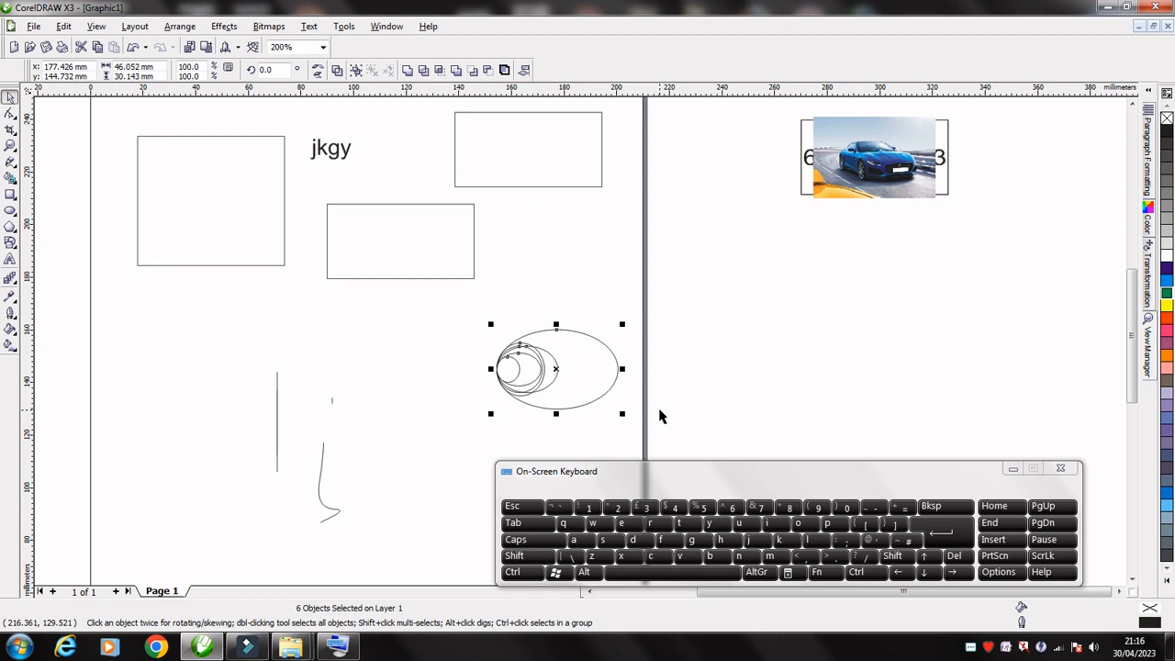
pyautogui.press('c')
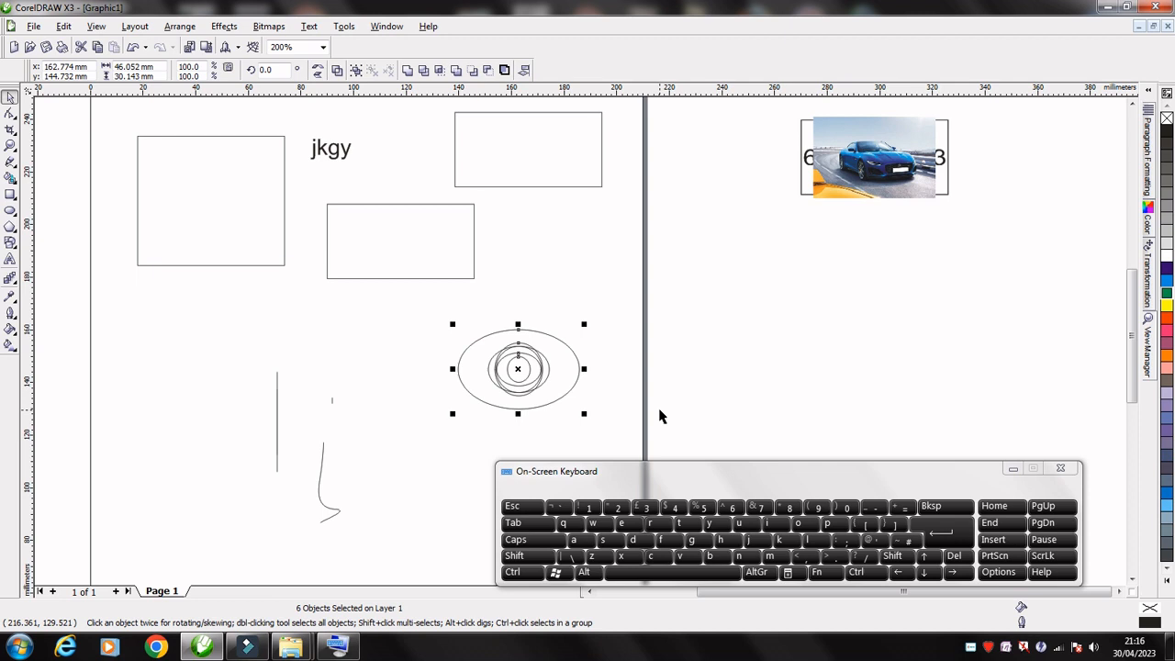
pyautogui.press('l')
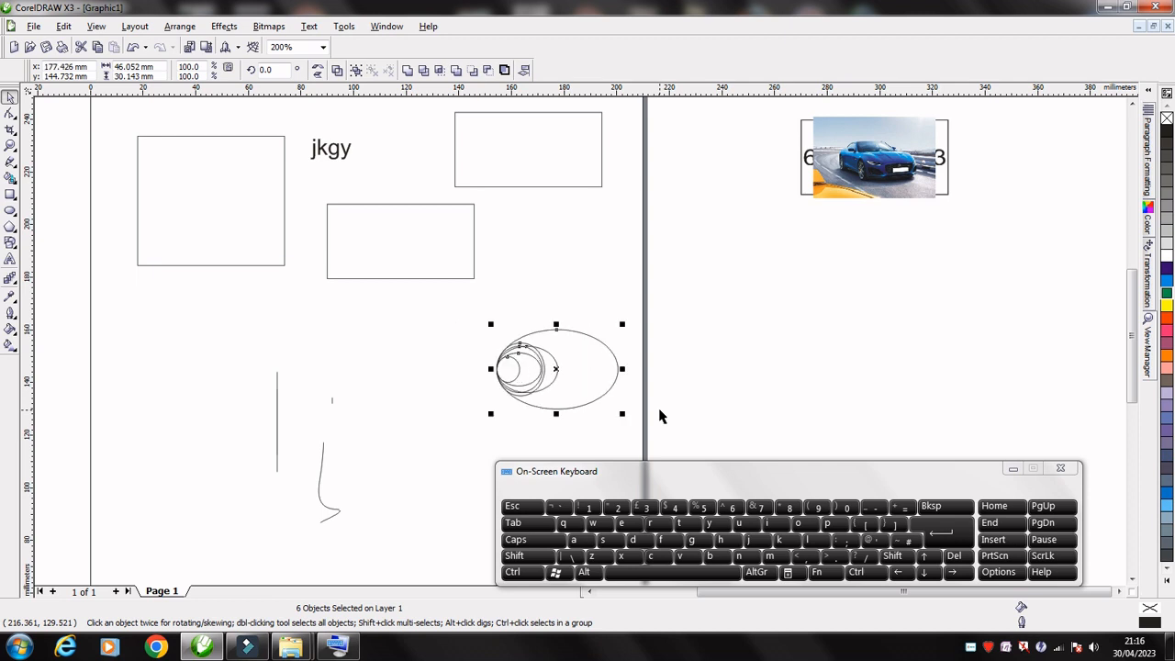
pyautogui.press('r')
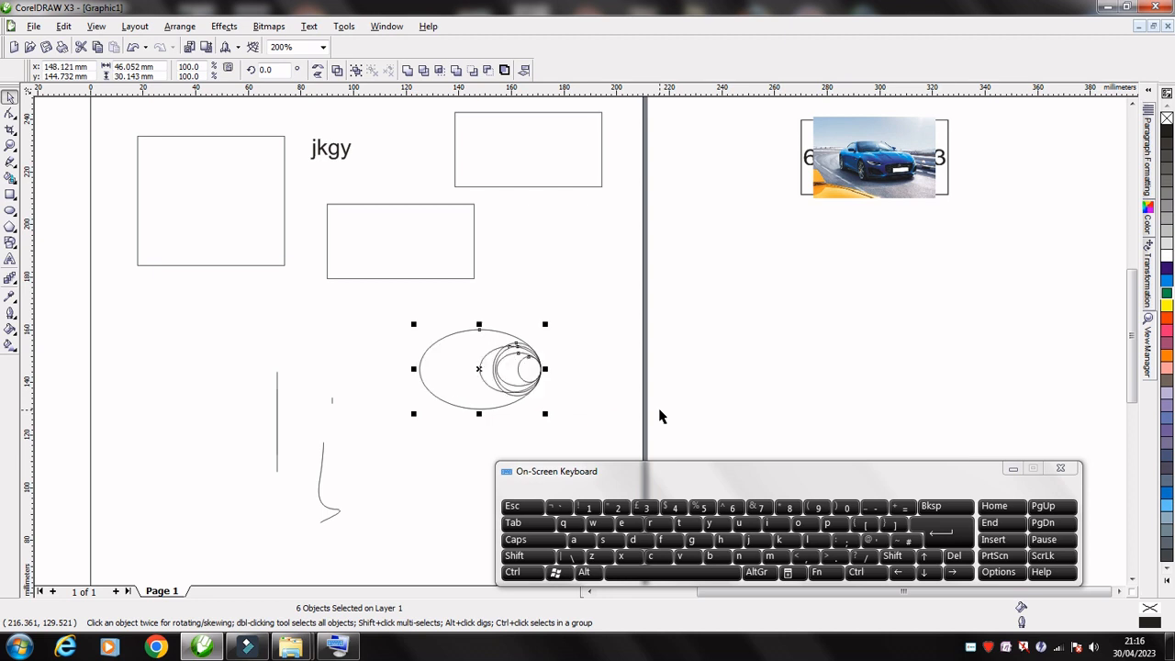
pyautogui.click(677, 349)
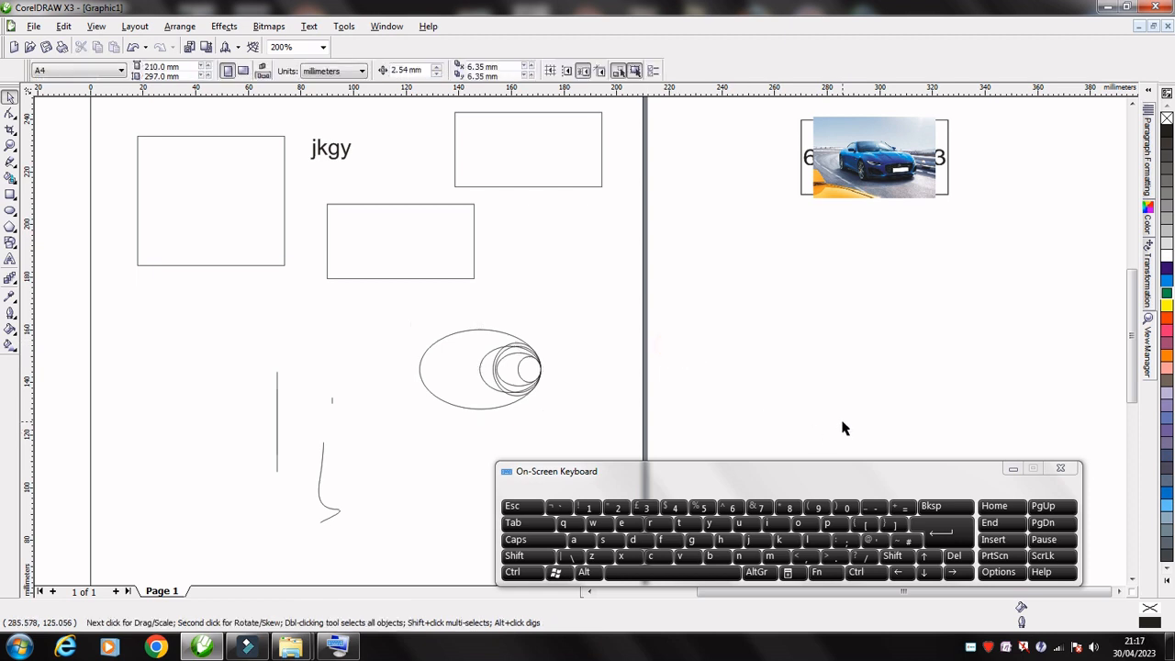
# Move the car picture off the framed numbers to the empty area beside the page, and delete the five lines below the rectangles
pyautogui.scroll(-1, 841, 421)
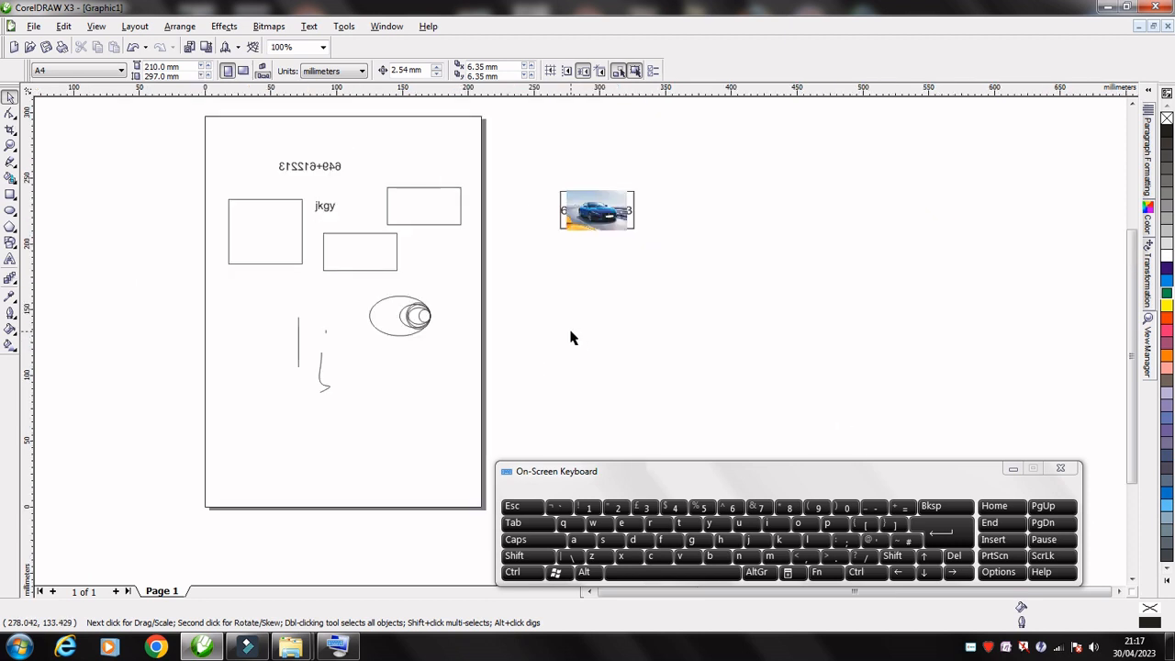
pyautogui.moveTo(603, 221); pyautogui.dragTo(757, 312)
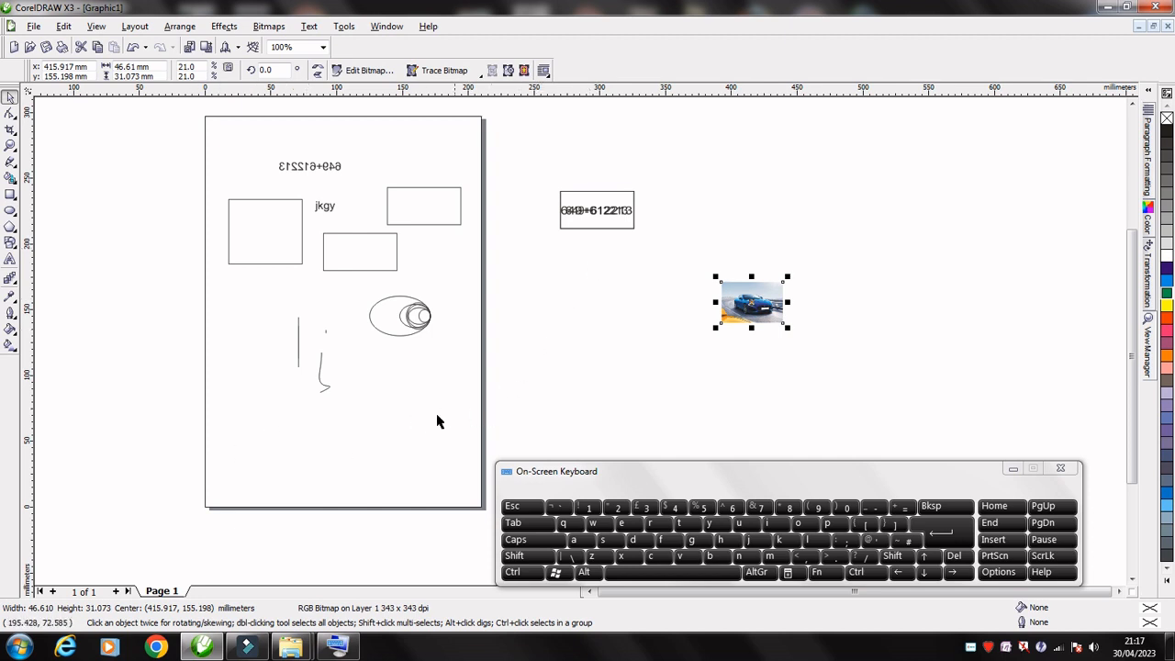
pyautogui.moveTo(275, 288); pyautogui.dragTo(372, 421)
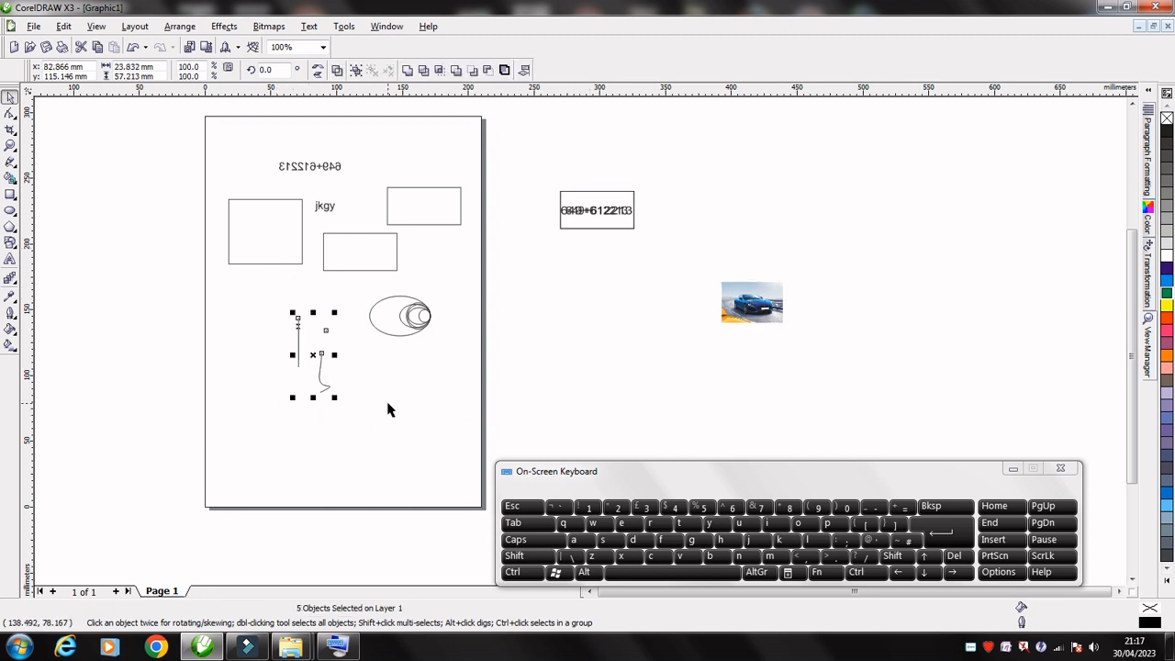
pyautogui.press('Delete')
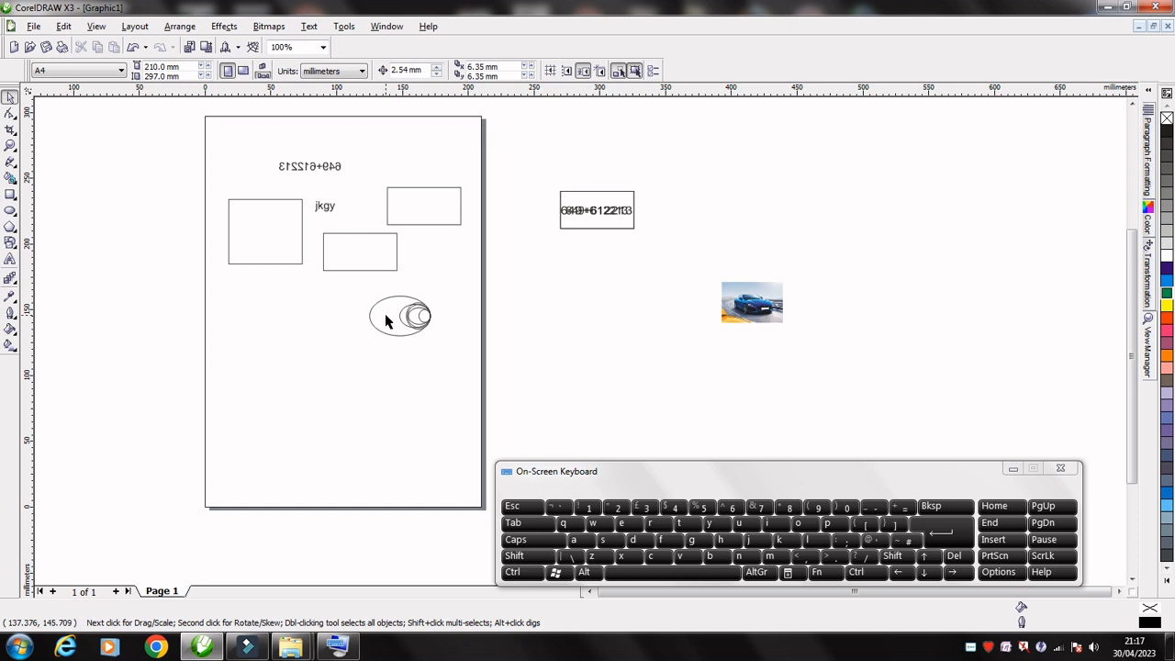
# Centre the car picture on the page, and do the same with the rectangle framing the stacked numbers
pyautogui.click(262, 249)
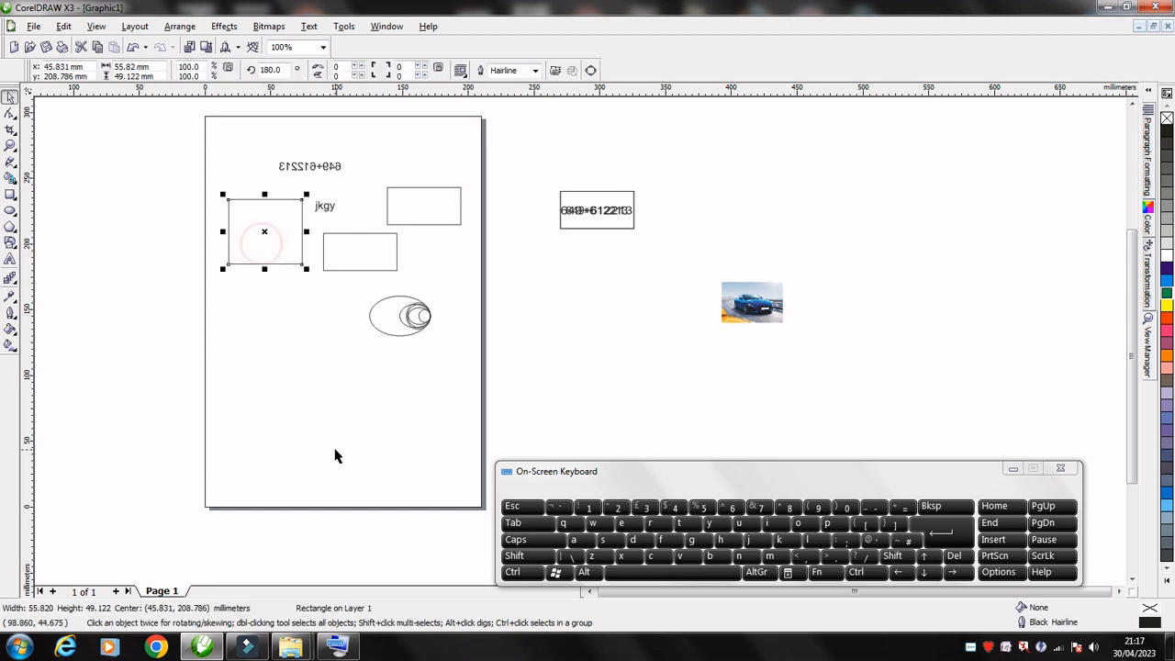
pyautogui.click(743, 305)
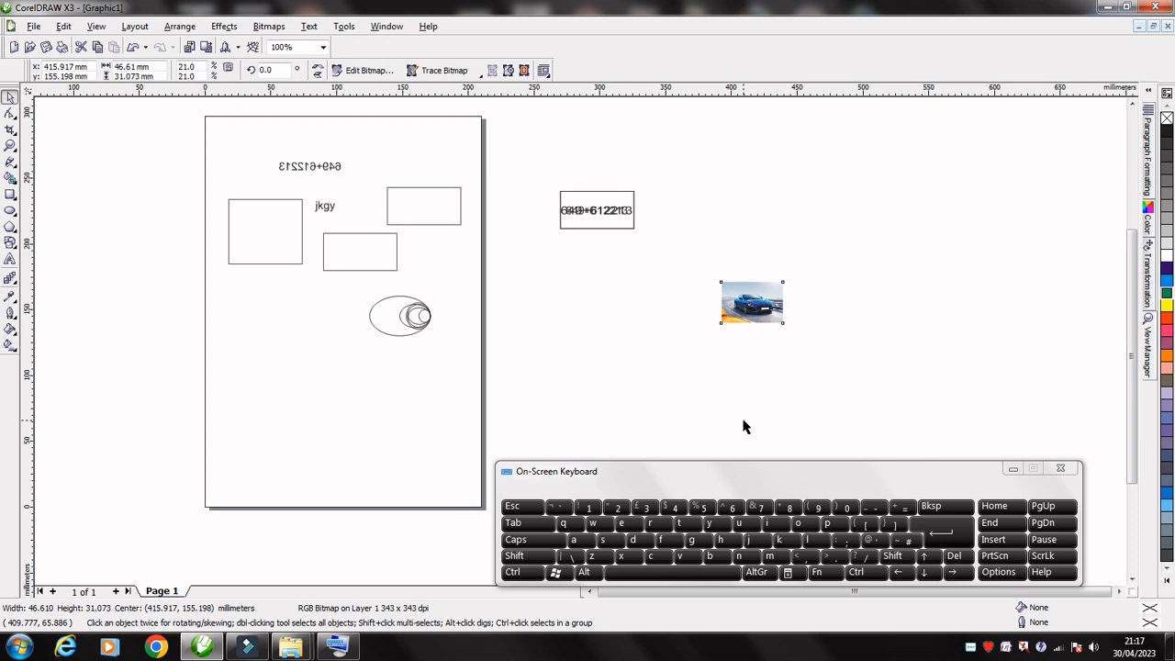
pyautogui.press('p')
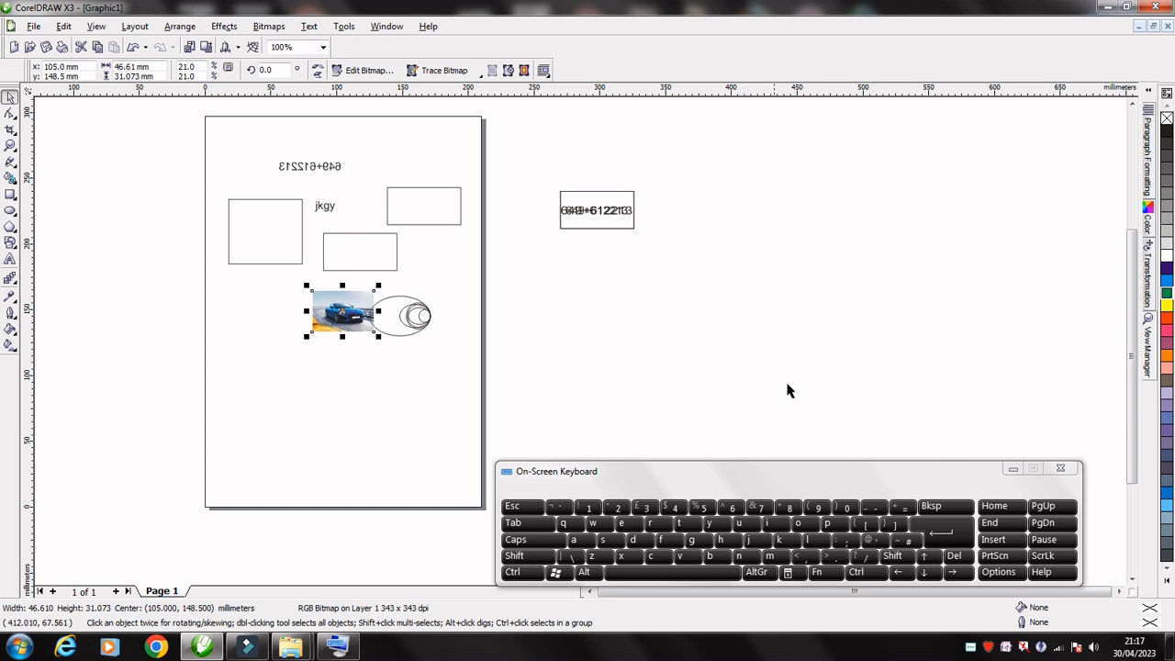
pyautogui.click(595, 229)
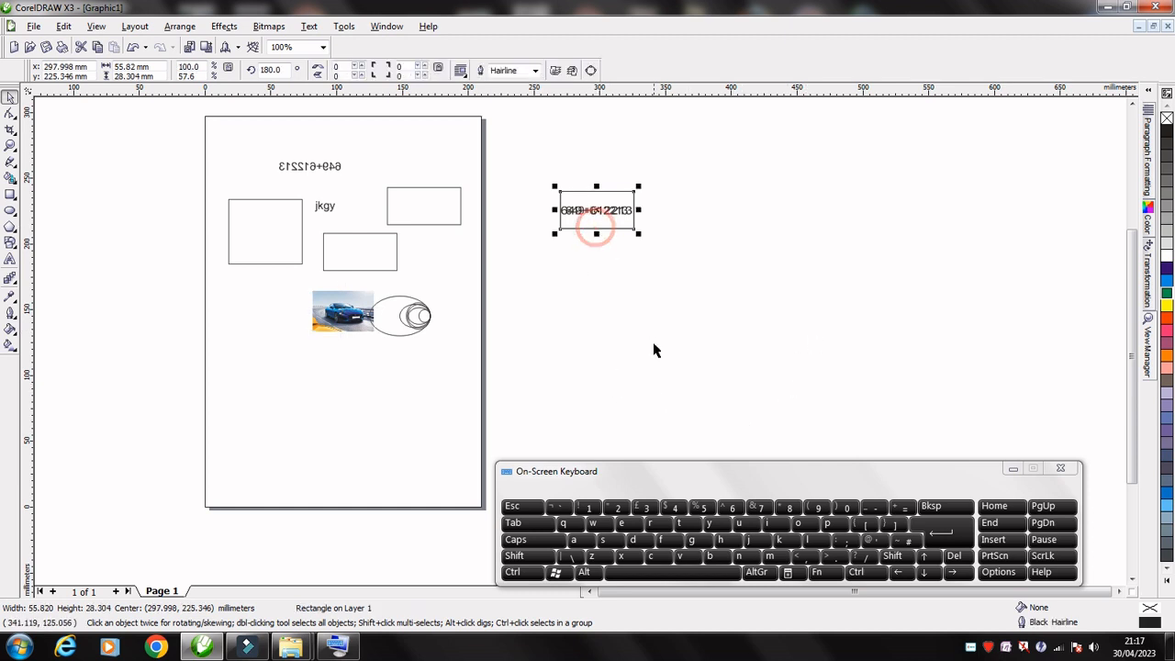
pyautogui.press('p')
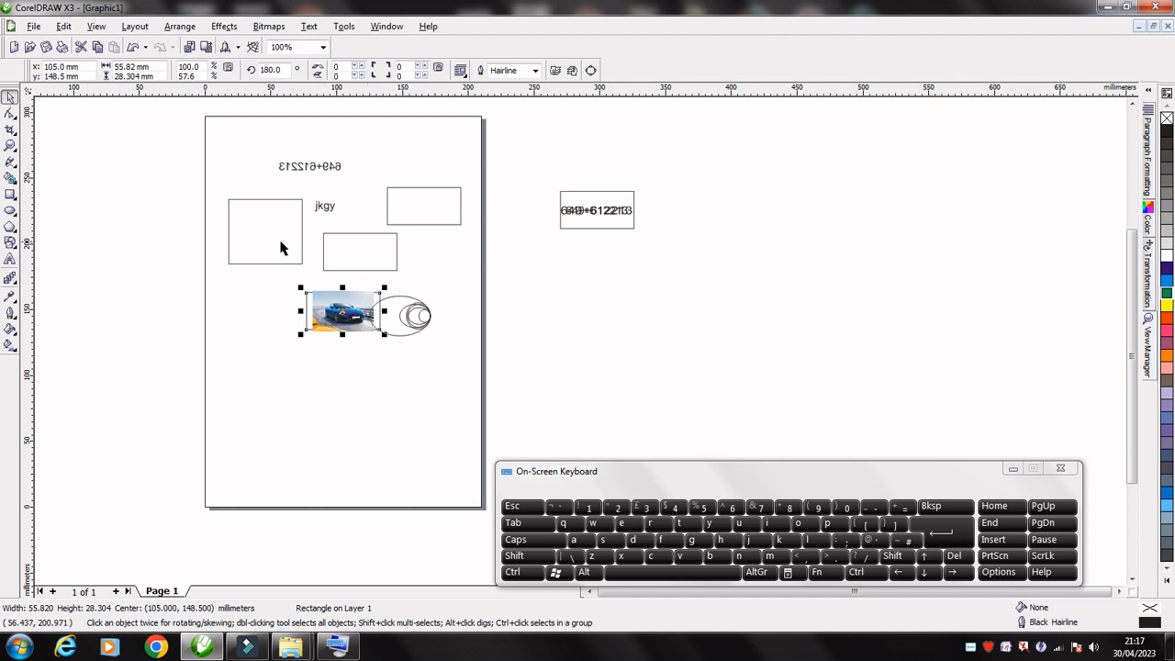
# Move the mirrored number text off the page to below the stacked numbers, and centre it on the page
pyautogui.click(303, 167)
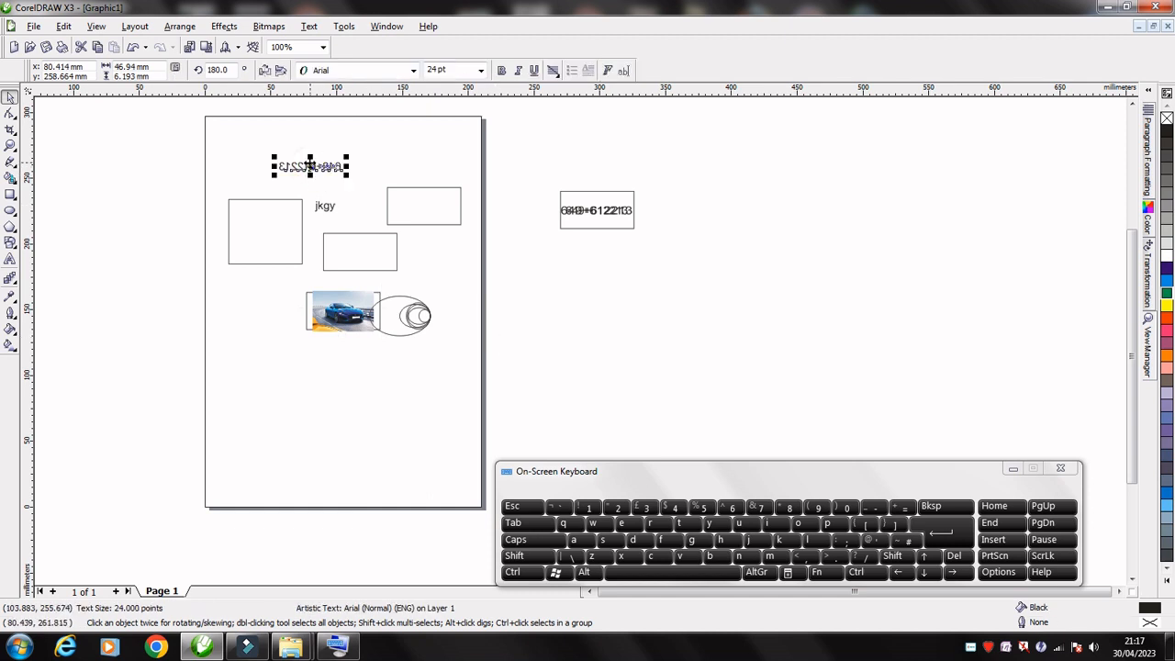
pyautogui.moveTo(311, 165); pyautogui.dragTo(640, 274)
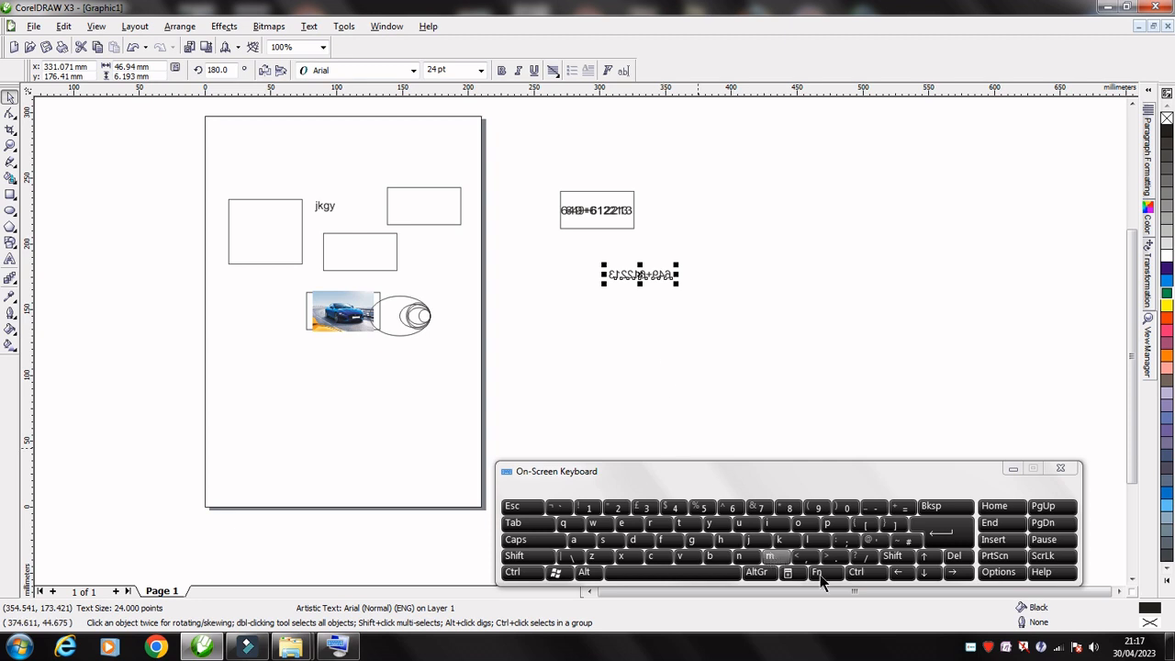
pyautogui.click(828, 524)
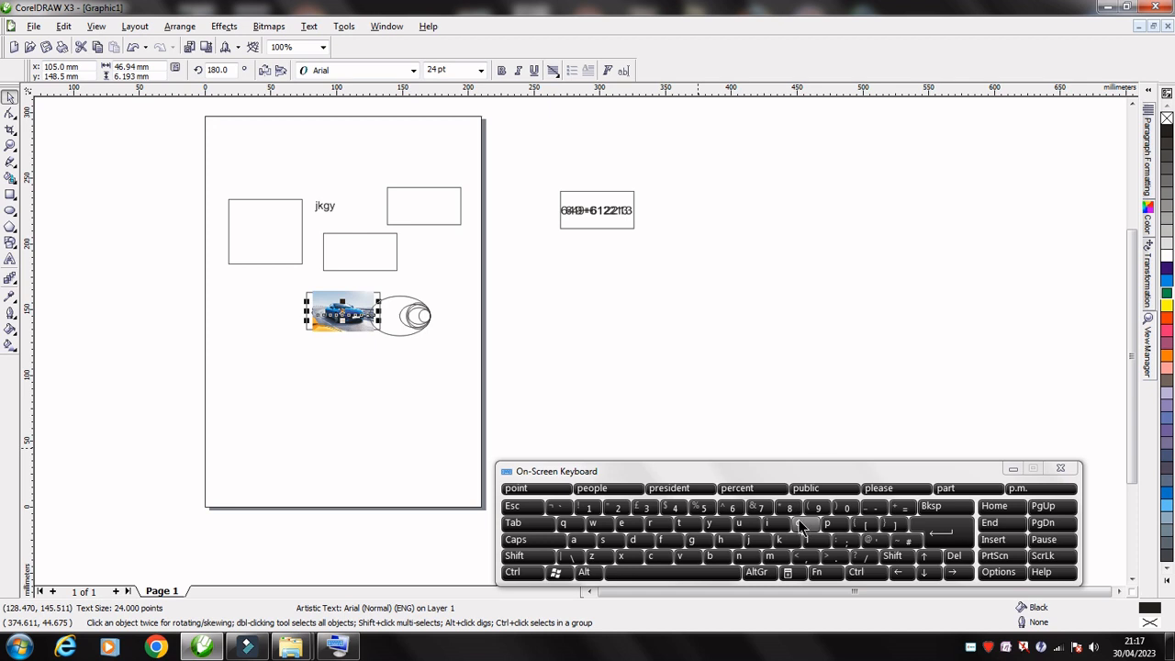
# Nudge the mirrored number text straight down below the car picture to a Y position of about 90 mm
pyautogui.press('Down')
pyautogui.press('Down')
pyautogui.press('Down')
pyautogui.press('Down')
pyautogui.press('Down')
pyautogui.press('Down')
pyautogui.press('Down')
pyautogui.press('Down')
pyautogui.press('Down')
pyautogui.press('Down')
pyautogui.press('Down')
pyautogui.press('Down')
pyautogui.press('Down')
pyautogui.press('Down')
pyautogui.press('Down')
pyautogui.press('Down')
pyautogui.press('Down')
pyautogui.press('Down')
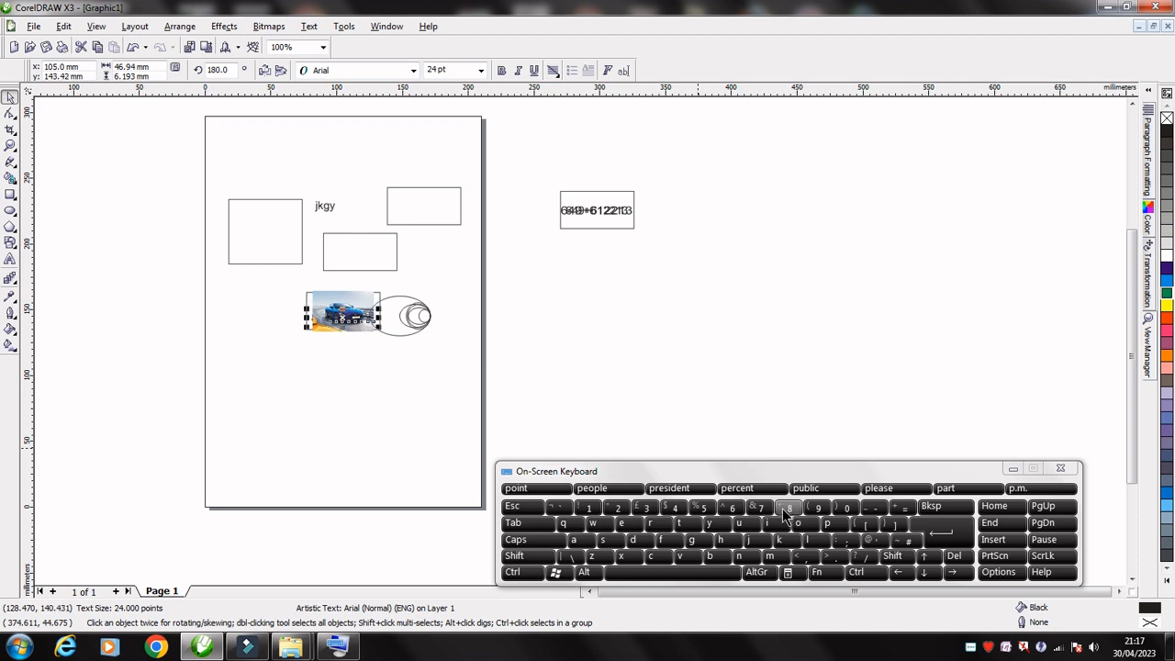
pyautogui.press('Down')
pyautogui.press('Down')
pyautogui.press('Down')
pyautogui.press('Down')
pyautogui.press('Down')
pyautogui.press('Down')
pyautogui.press('Down')
pyautogui.press('Down')
pyautogui.press('Down')
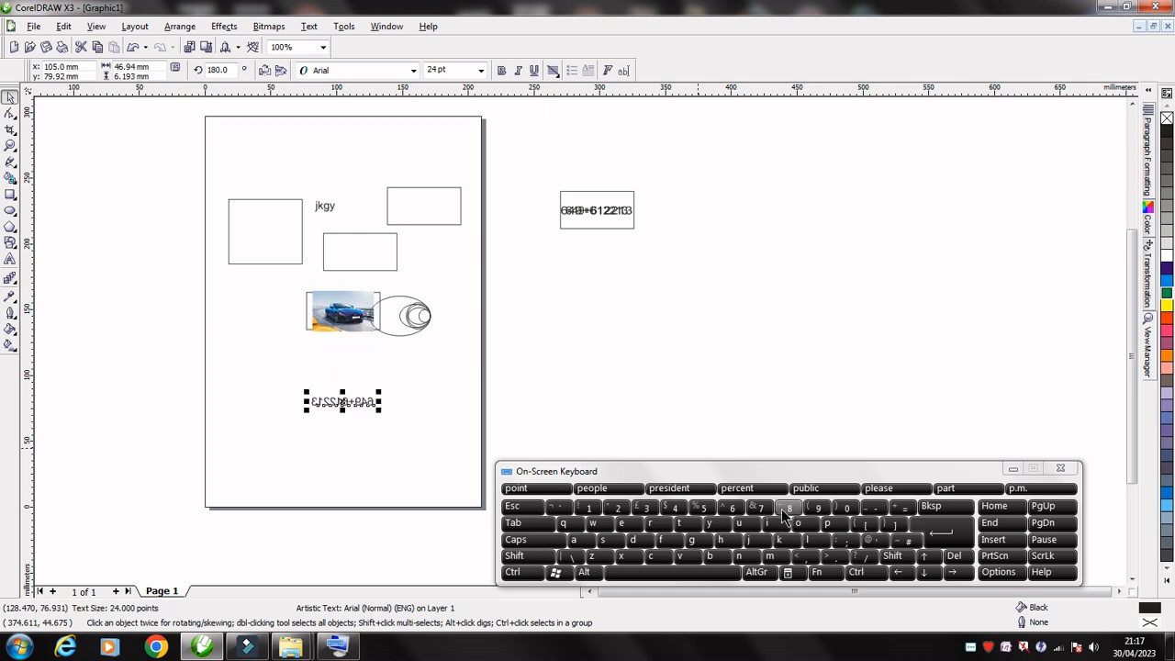
pyautogui.press('Up')
pyautogui.press('Up')
pyautogui.press('Up')
pyautogui.press('Up')
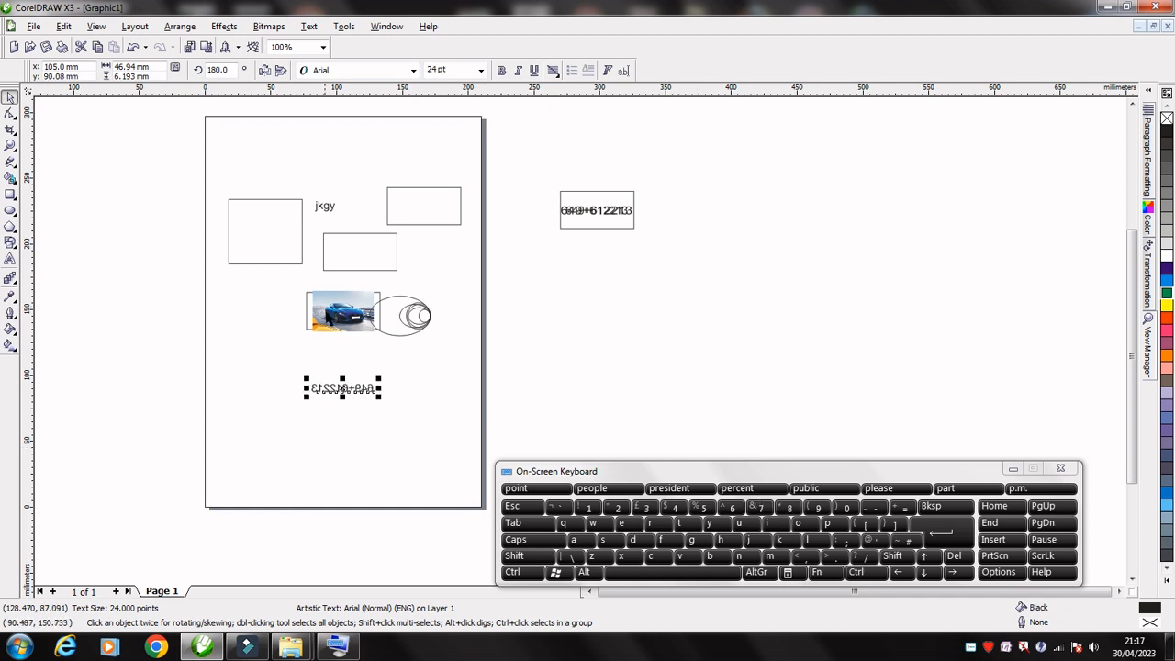
# Centre the upper rectangle to the right of the jkgy text on the page
pyautogui.click(441, 202)
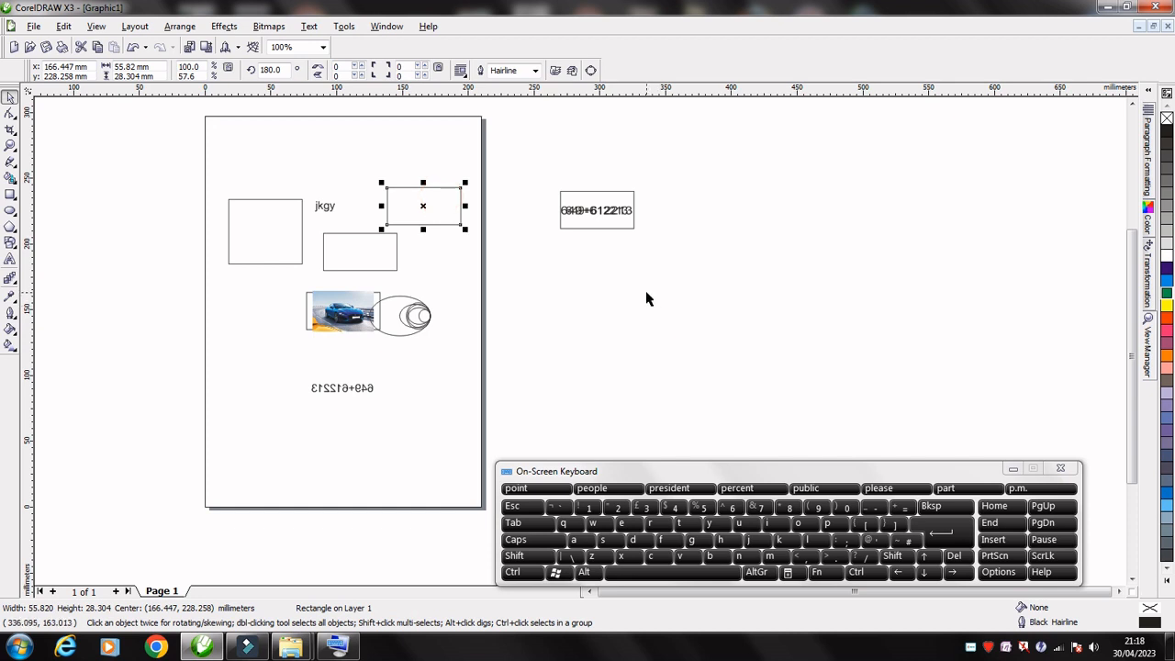
pyautogui.click(837, 531)
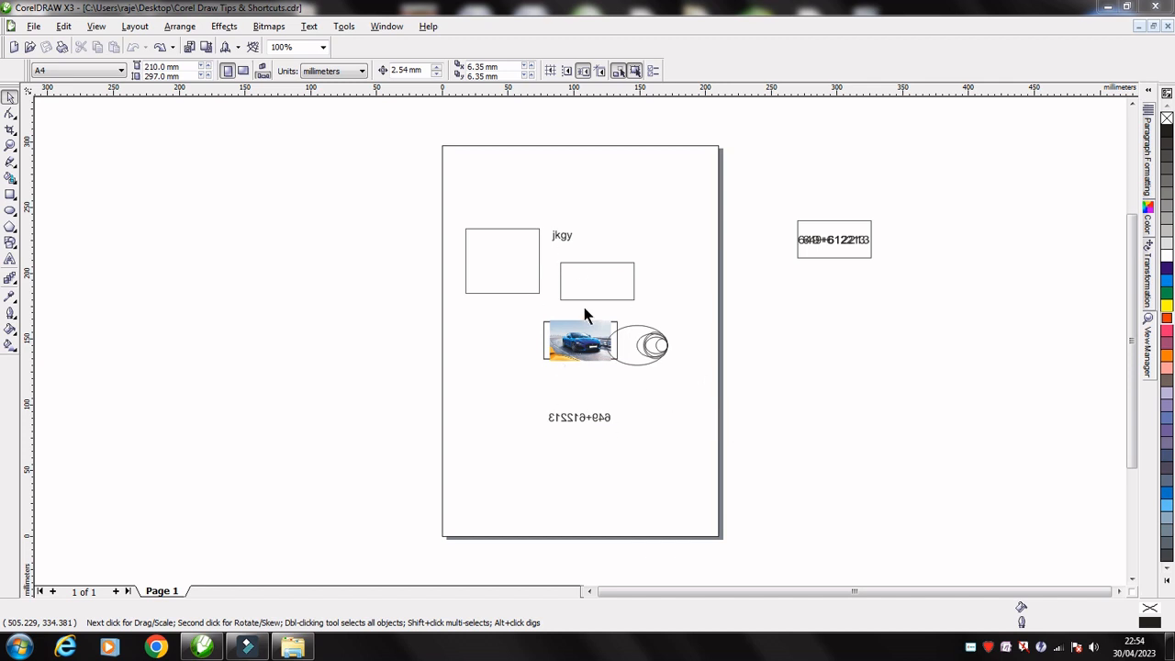
# Fill the largest rectangle, left of the jkgy text, with the palette colour Yellow
pyautogui.click(510, 259)
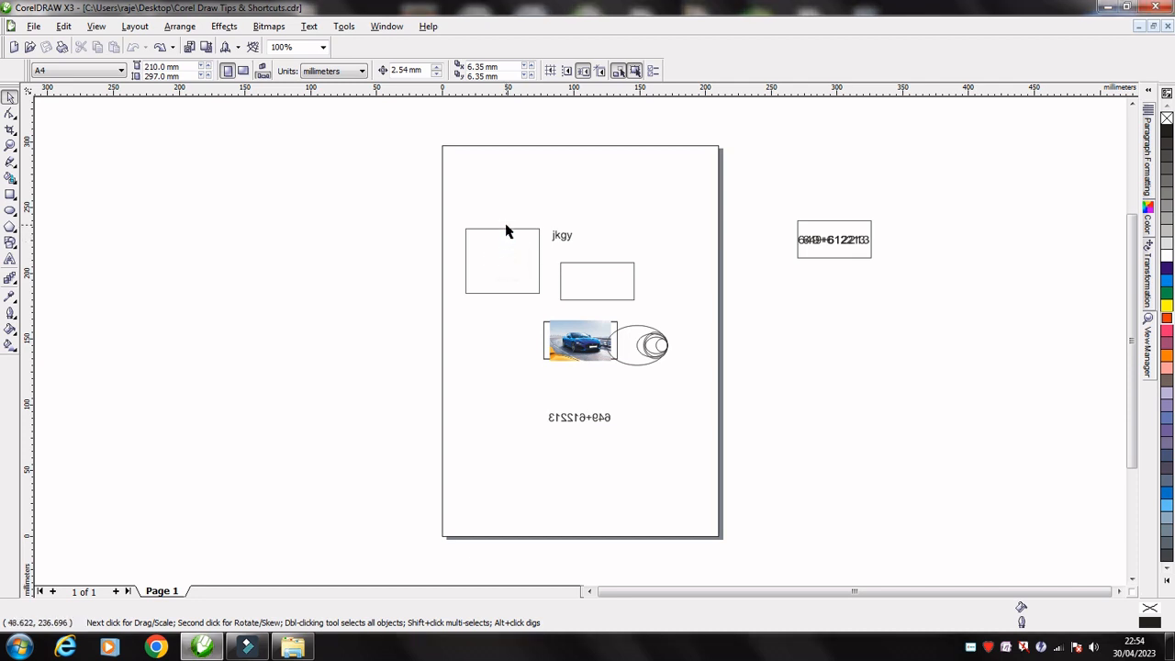
pyautogui.click(506, 230)
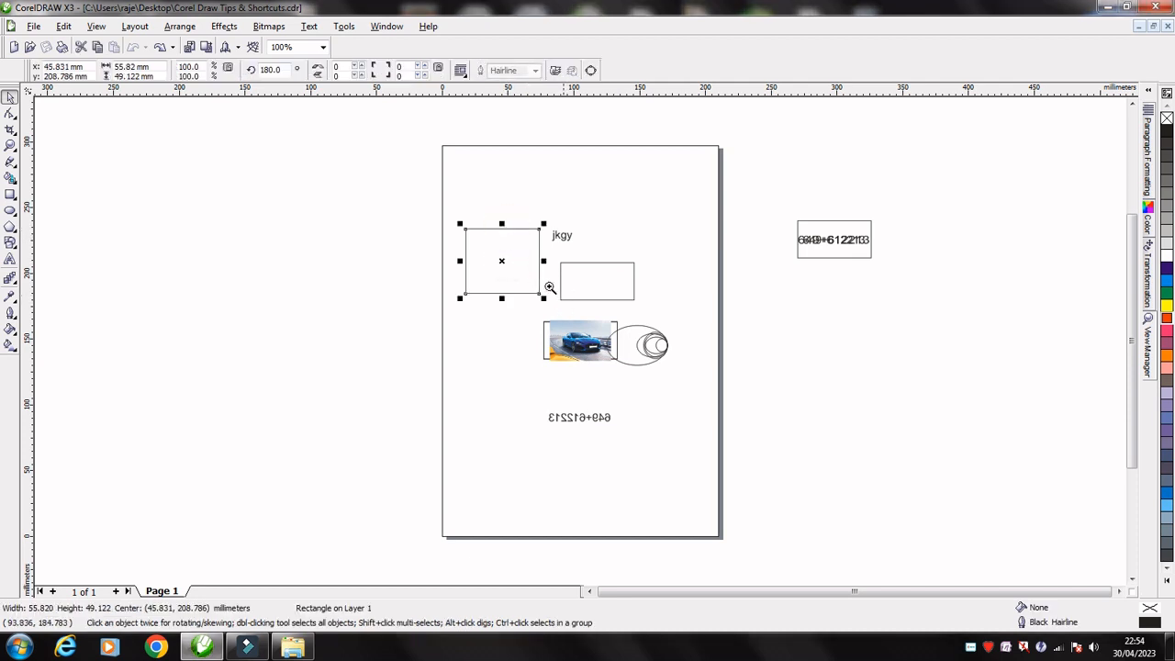
pyautogui.moveTo(410, 192); pyautogui.dragTo(673, 371)
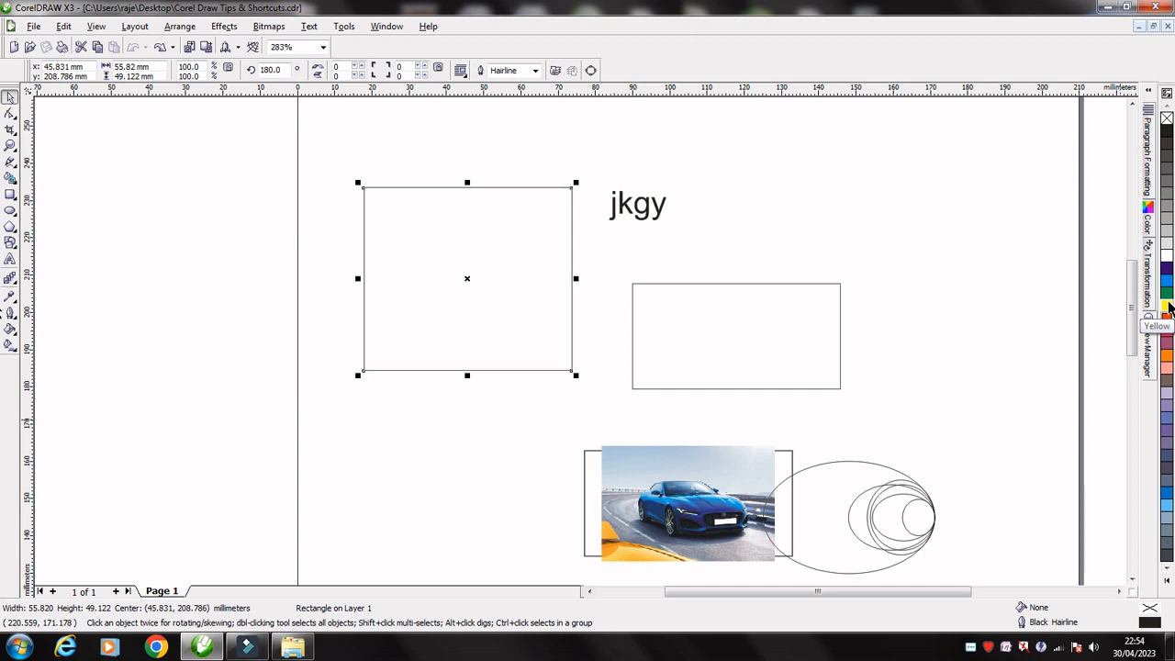
pyautogui.click(1166, 307)
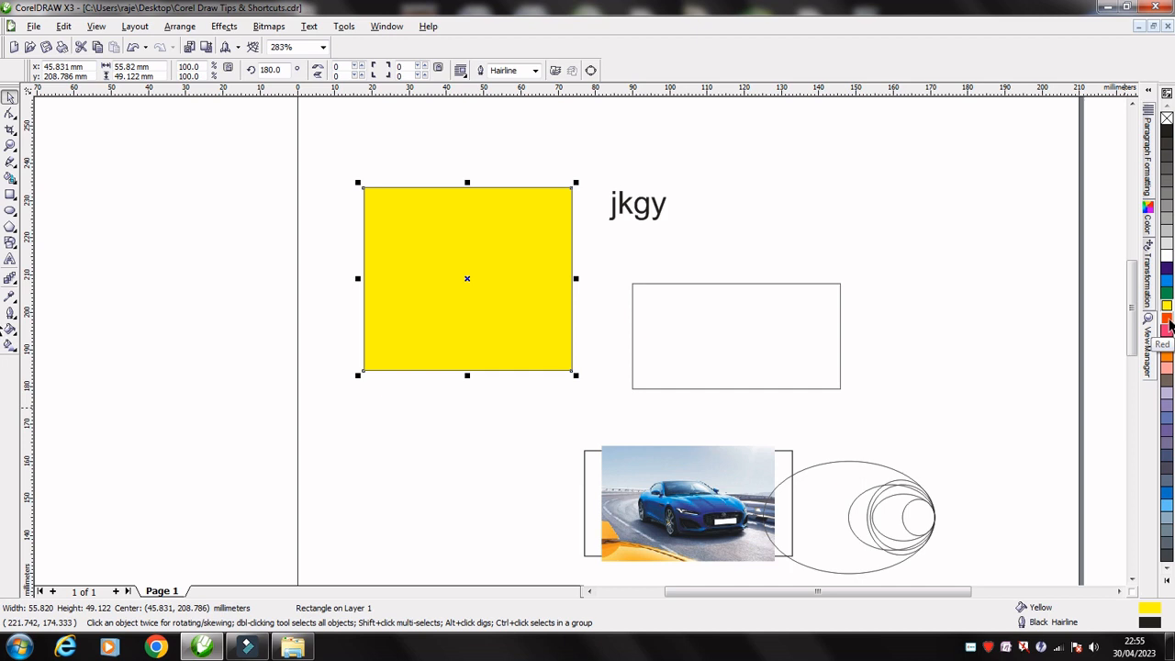
# Tint the yellow rectangle's fill by blending in the palette colour Red four times
pyautogui.keyDown('ctrl'); pyautogui.click(1169, 320); pyautogui.keyUp('ctrl')
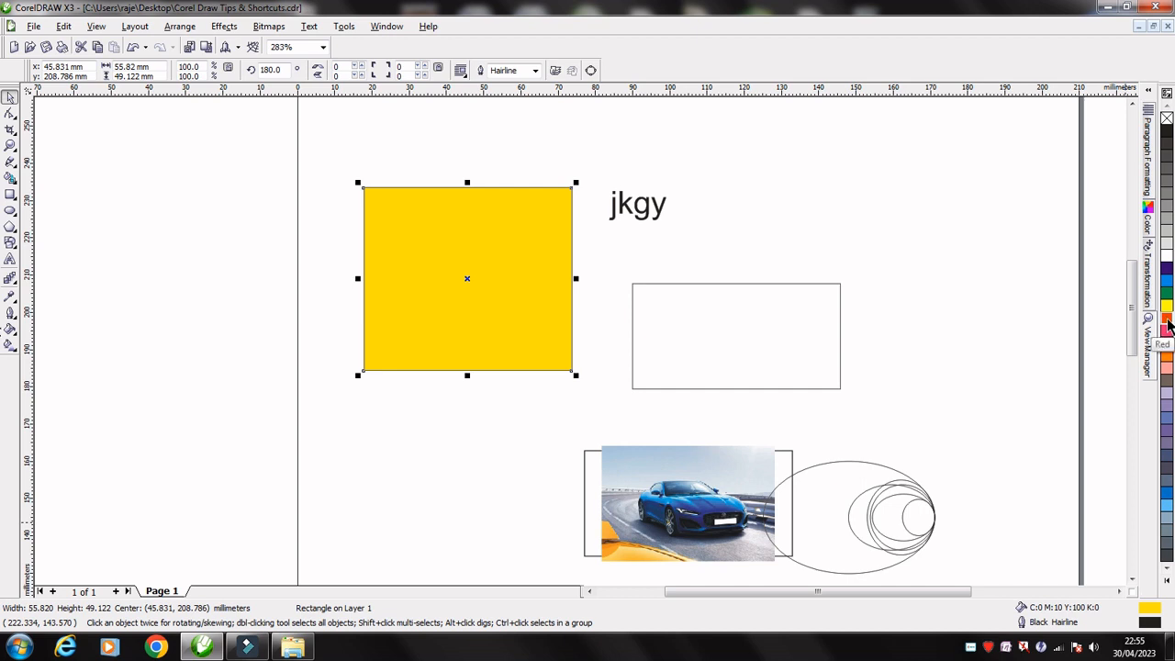
pyautogui.click(1167, 321)
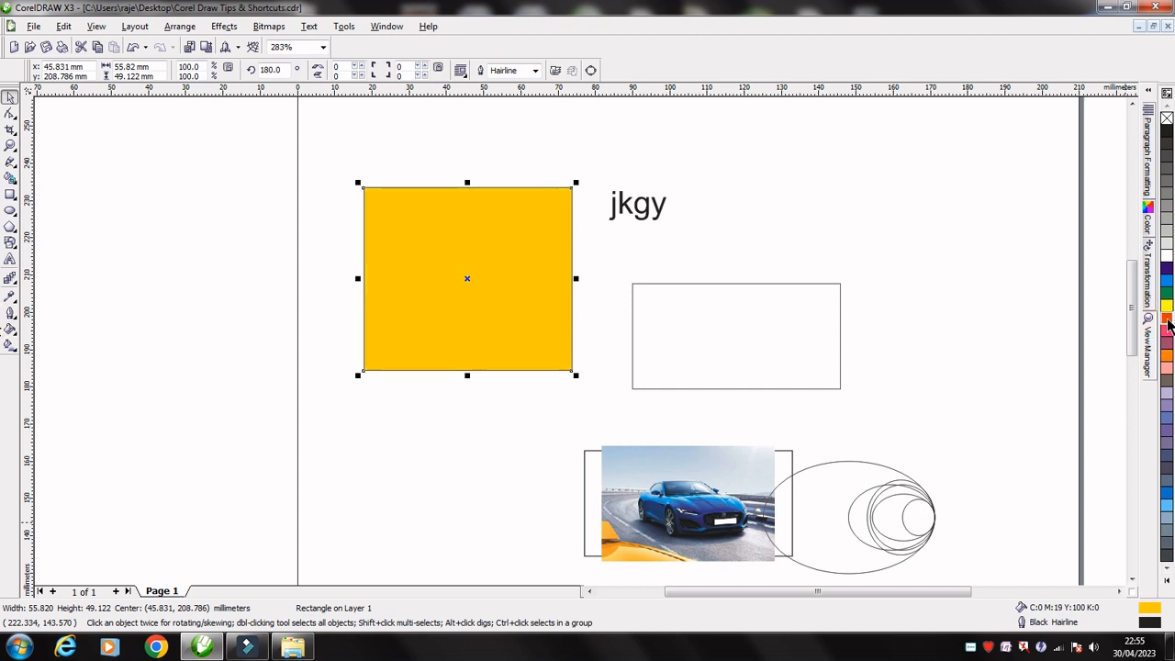
pyautogui.keyDown('ctrl'); pyautogui.click(1169, 323); pyautogui.keyUp('ctrl')
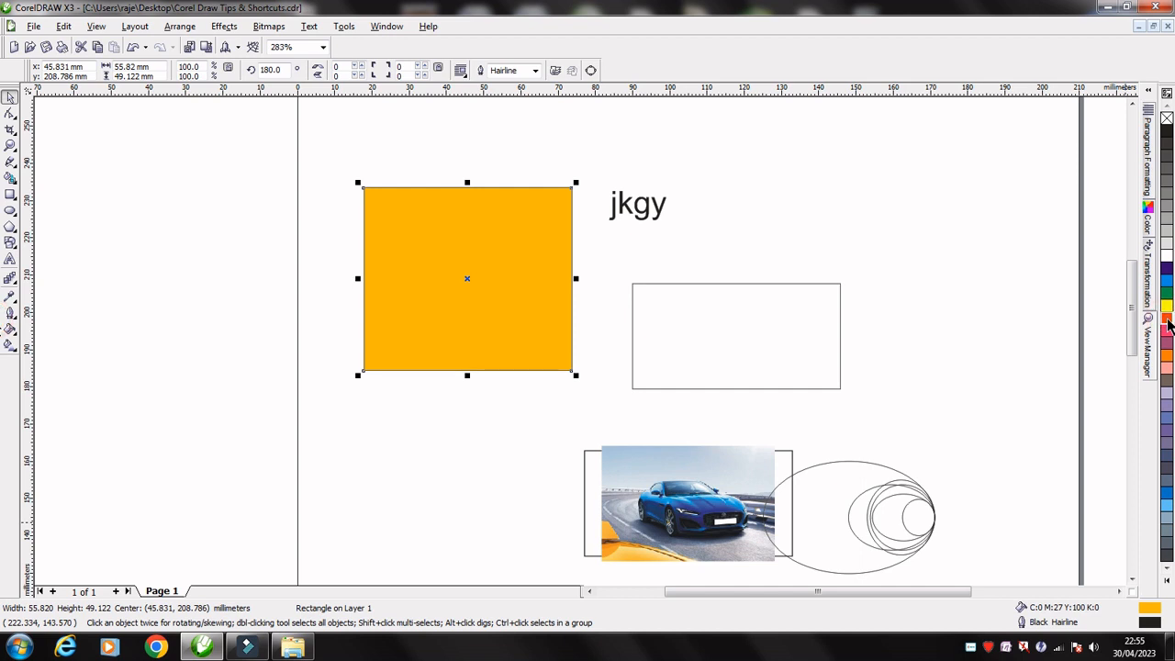
pyautogui.keyDown('ctrl'); pyautogui.click(1168, 323); pyautogui.keyUp('ctrl')
# Blend the darker palette blue into the largest rectangle's fill four times, reaching C:35 M:31 Y:66 K:0
pyautogui.keyDown('ctrl'); pyautogui.click(1167, 497); pyautogui.keyUp('ctrl')
pyautogui.keyDown('ctrl'); pyautogui.click(1167, 496); pyautogui.keyUp('ctrl')
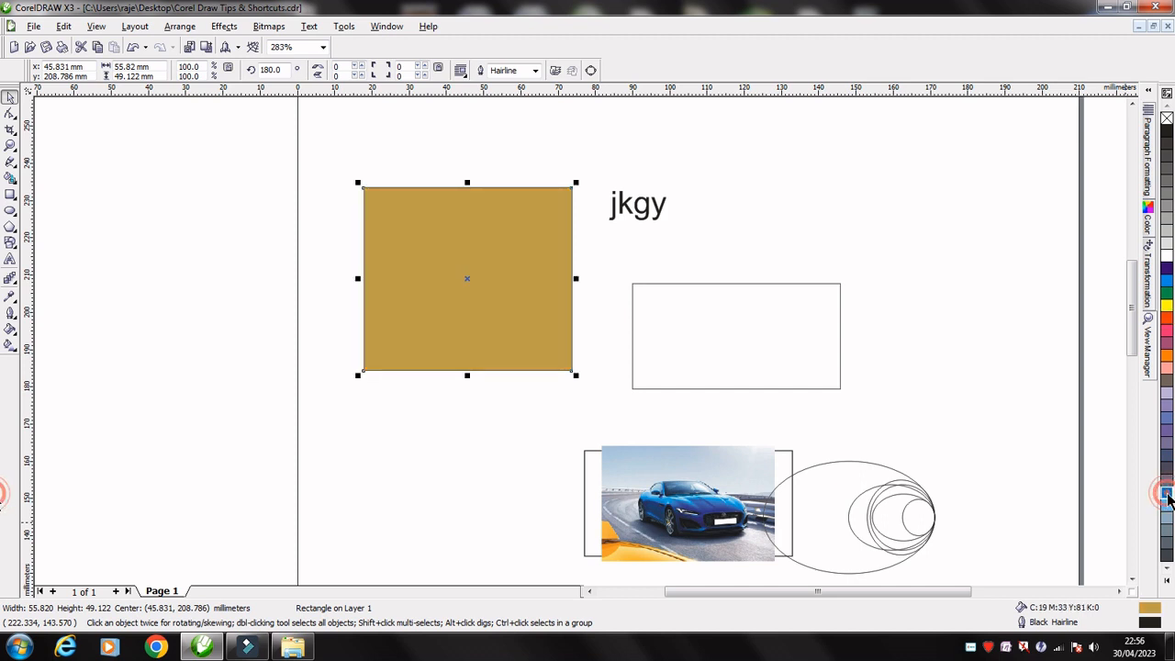
pyautogui.keyDown('ctrl'); pyautogui.click(1167, 496); pyautogui.keyUp('ctrl')
pyautogui.keyDown('ctrl'); pyautogui.click(1167, 497); pyautogui.keyUp('ctrl')
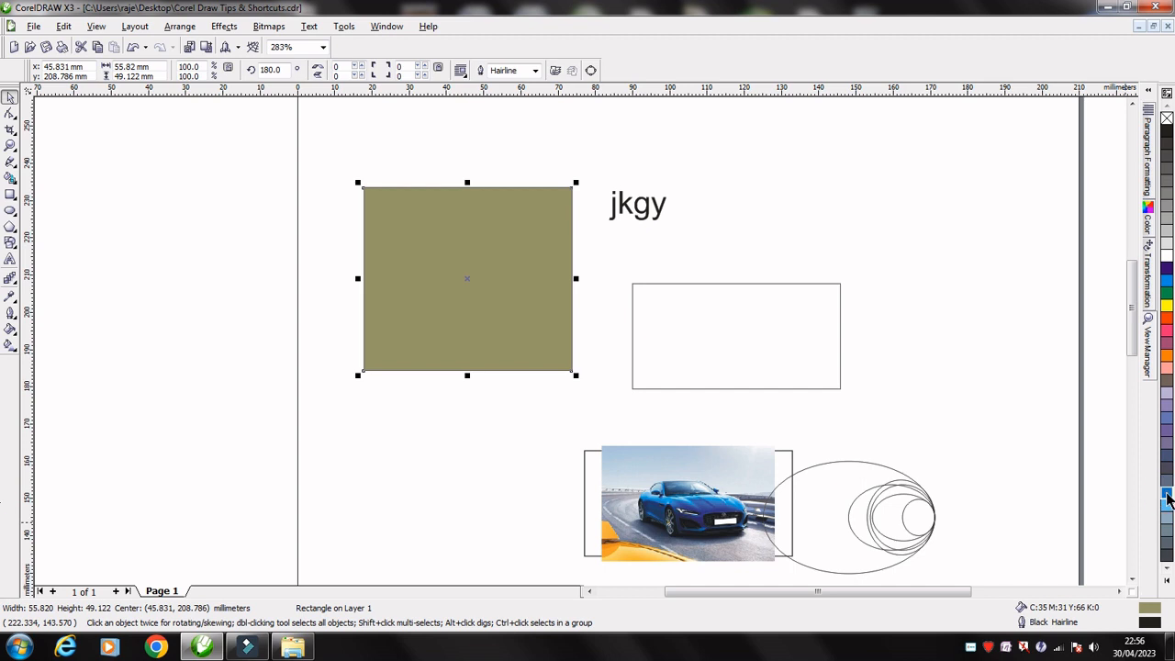
# Fill the rectangle below the jkgy text with Cyan and blend Yellow into it until the fill is C:49 M:0 Y:53 K:0
pyautogui.click(735, 331)
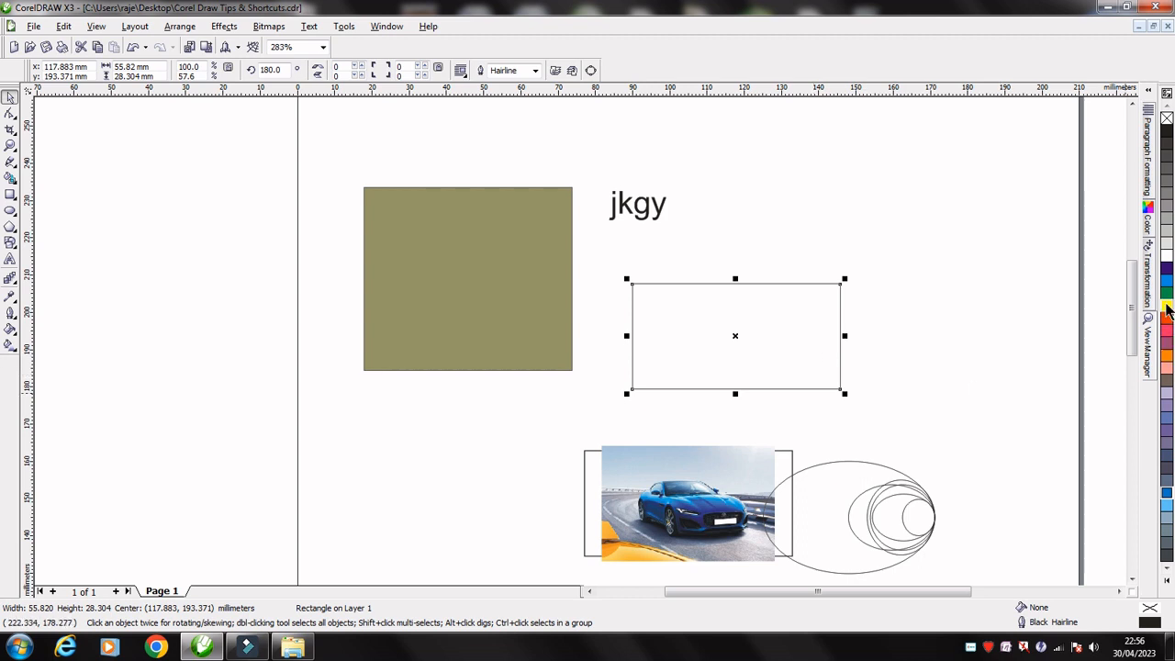
pyautogui.click(1167, 286)
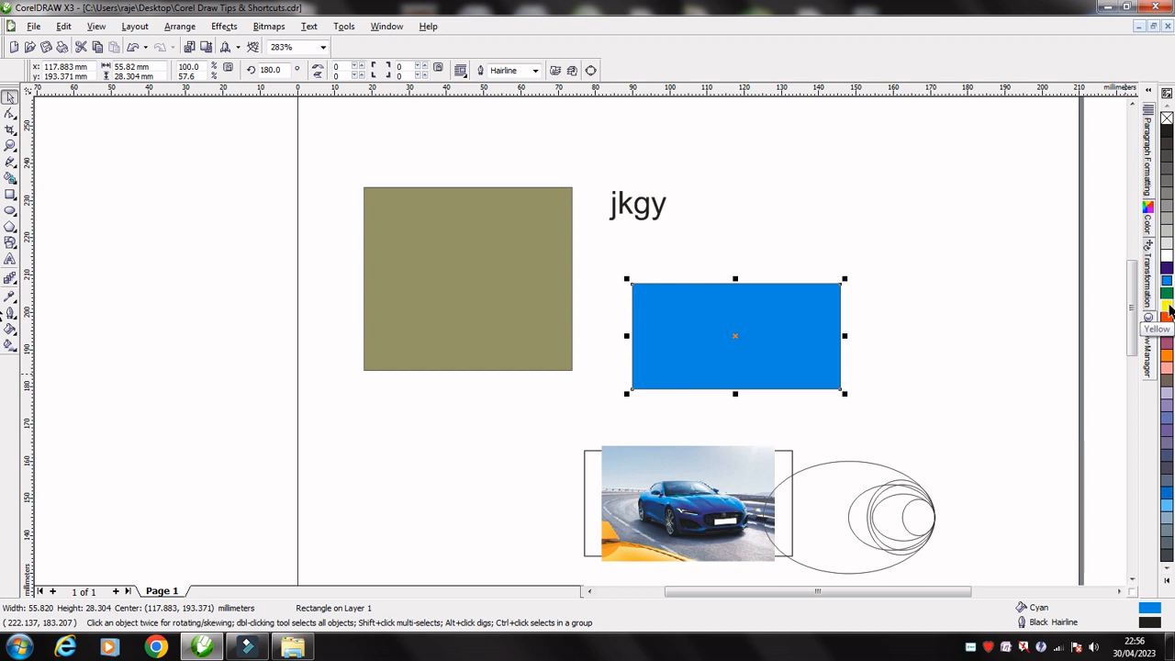
pyautogui.keyDown('ctrl'); pyautogui.click(1168, 312); pyautogui.keyUp('ctrl')
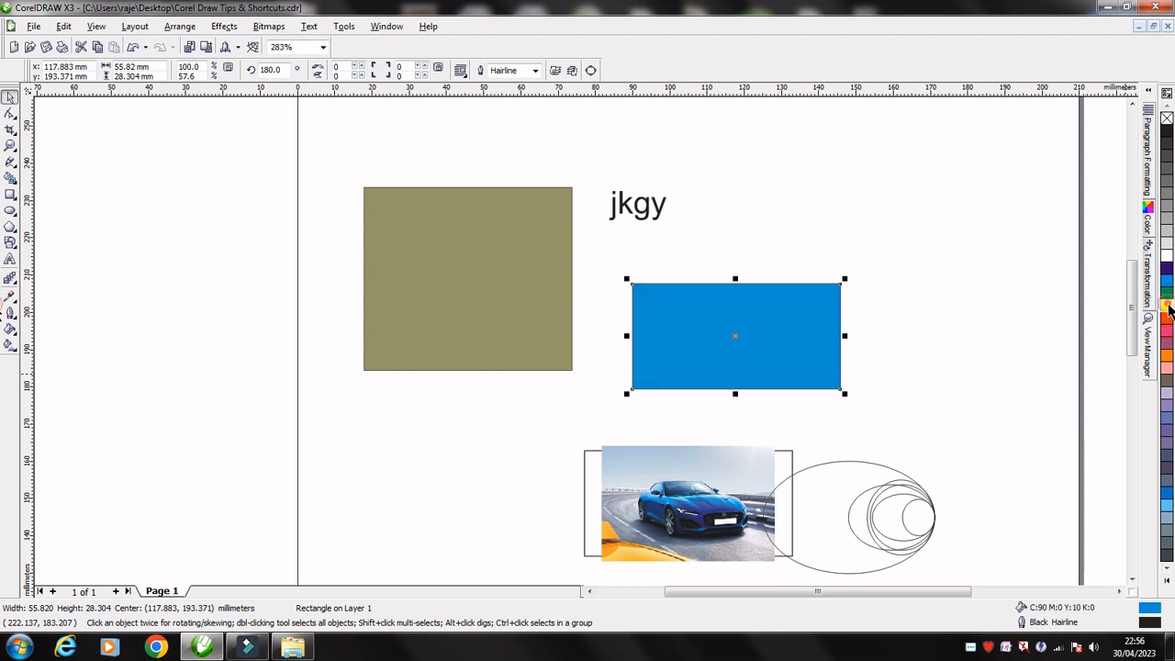
pyautogui.keyDown('ctrl'); pyautogui.click(1168, 312); pyautogui.keyUp('ctrl')
pyautogui.keyDown('ctrl'); pyautogui.click(1168, 312); pyautogui.keyUp('ctrl')
pyautogui.keyDown('ctrl'); pyautogui.click(1168, 312); pyautogui.keyUp('ctrl')
pyautogui.keyDown('ctrl'); pyautogui.click(1168, 312); pyautogui.keyUp('ctrl')
pyautogui.keyDown('ctrl'); pyautogui.click(1168, 312); pyautogui.keyUp('ctrl')
pyautogui.keyDown('ctrl'); pyautogui.click(1168, 312); pyautogui.keyUp('ctrl')
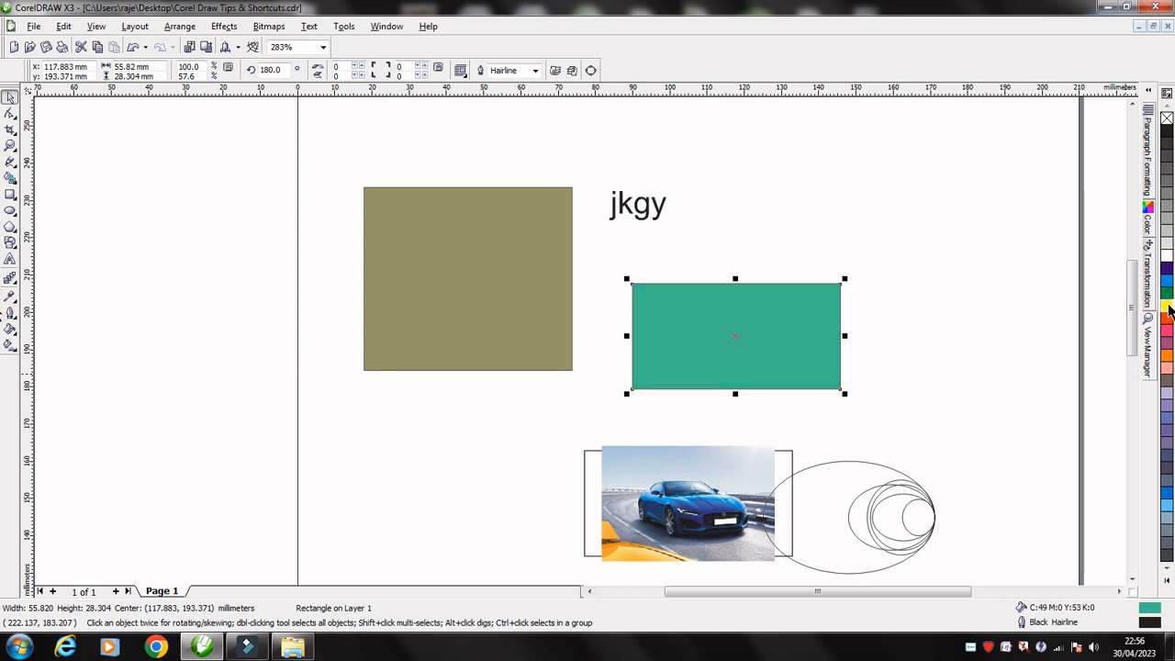
# Blend the palette colours Yellow, Red and Magenta into the green rectangle's fill, reaching C:36 M:19 Y:56 K:0
pyautogui.keyDown('ctrl'); pyautogui.click(1168, 312); pyautogui.keyUp('ctrl')
pyautogui.keyDown('ctrl'); pyautogui.click(1166, 319); pyautogui.keyUp('ctrl')
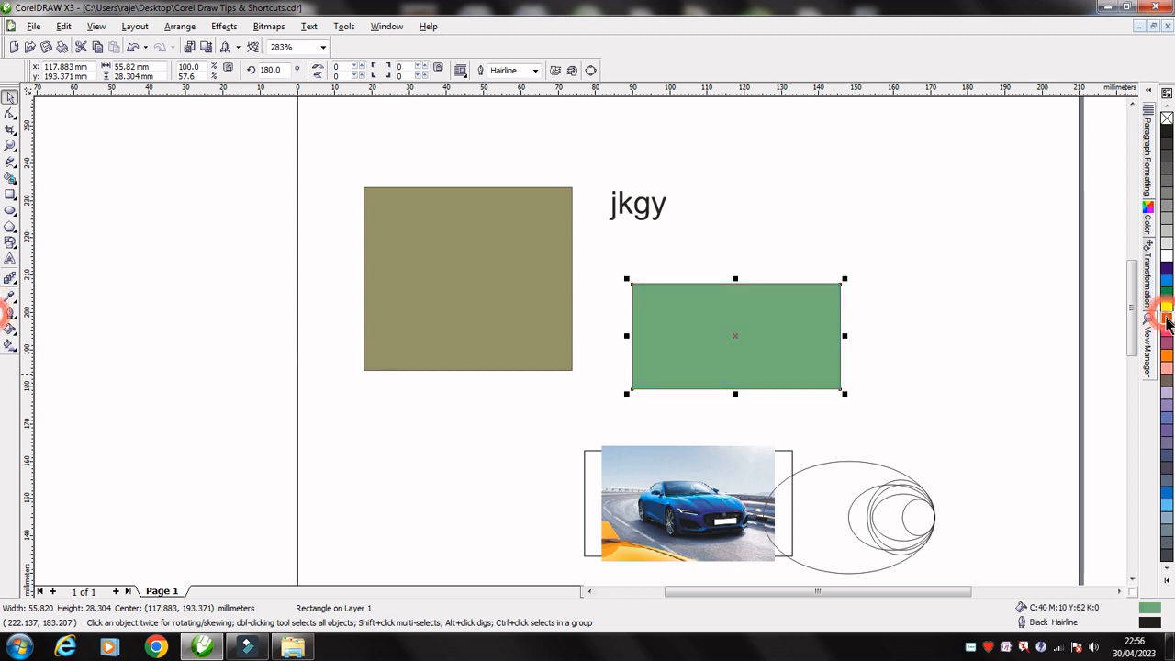
pyautogui.keyDown('ctrl'); pyautogui.click(1167, 333); pyautogui.keyUp('ctrl')
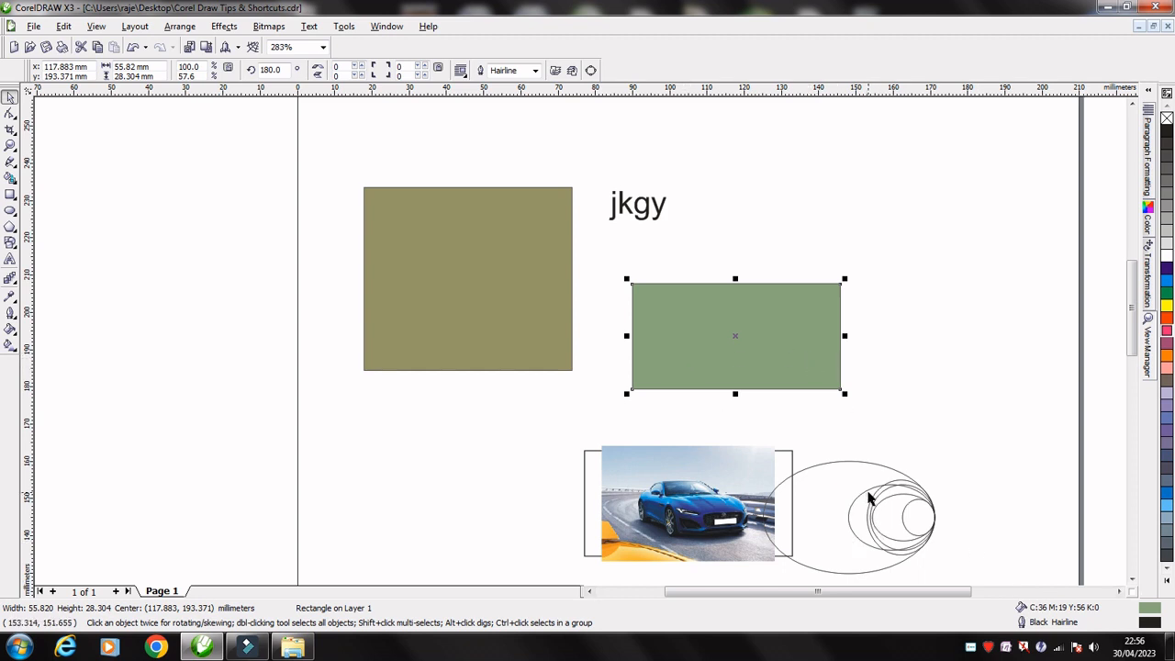
pyautogui.click(883, 227)
# Move the car picture above and beyond the green rectangle, and one empty rectangle to just below the olive rectangle
pyautogui.moveTo(690, 493); pyautogui.dragTo(859, 181)
pyautogui.moveTo(713, 498); pyautogui.dragTo(502, 467)
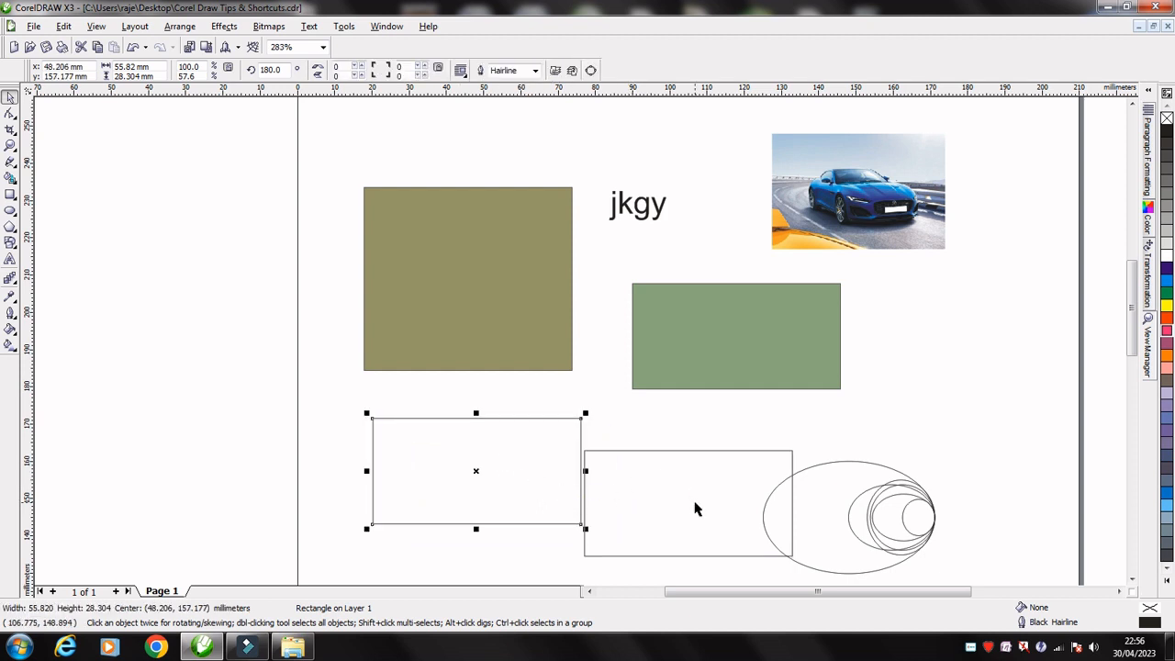
pyautogui.click(677, 422)
# Set the rotation angle of the empty rectangle below the olive one to 90 degrees
pyautogui.click(467, 449)
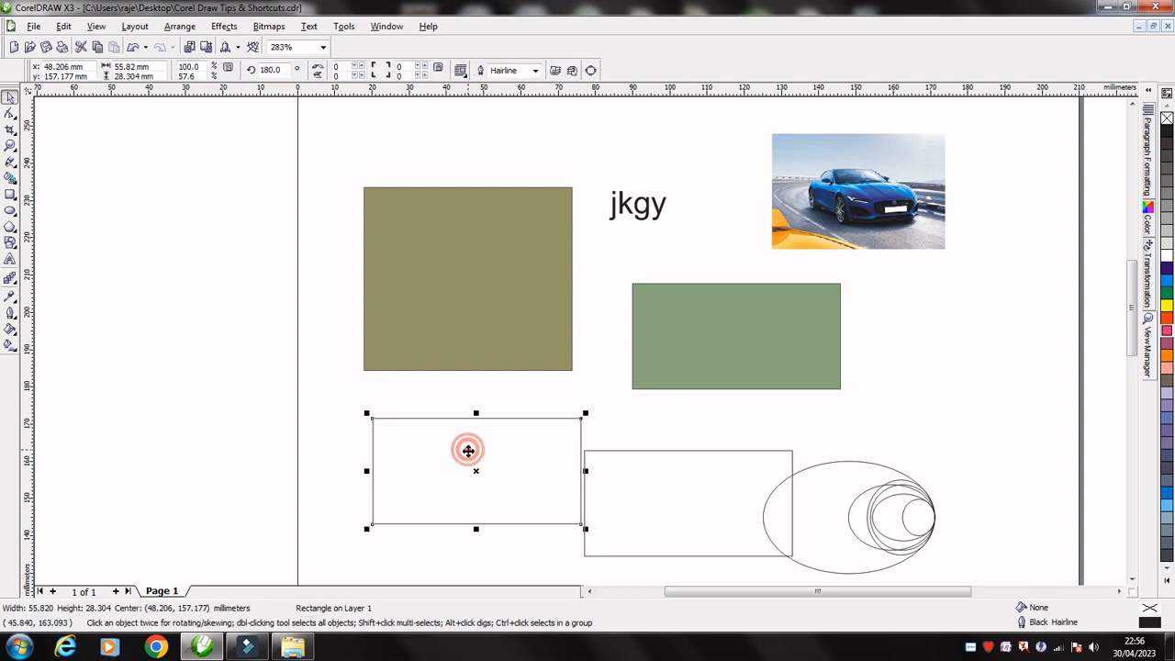
pyautogui.doubleClick(284, 69)
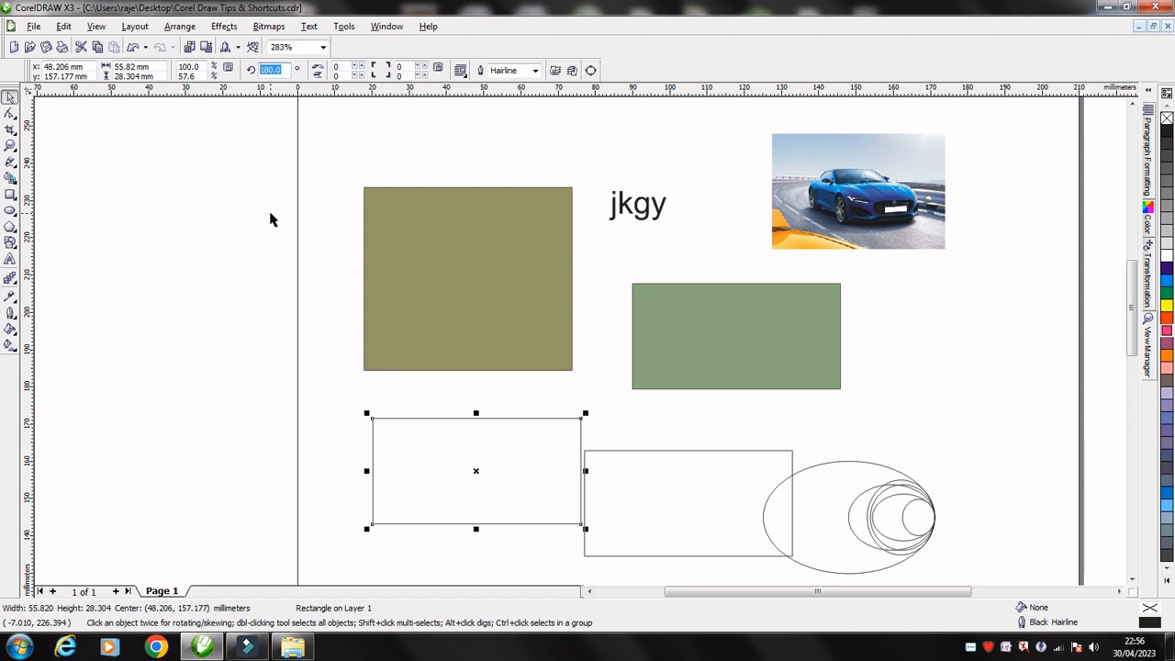
pyautogui.write('9')
pyautogui.press('Return')
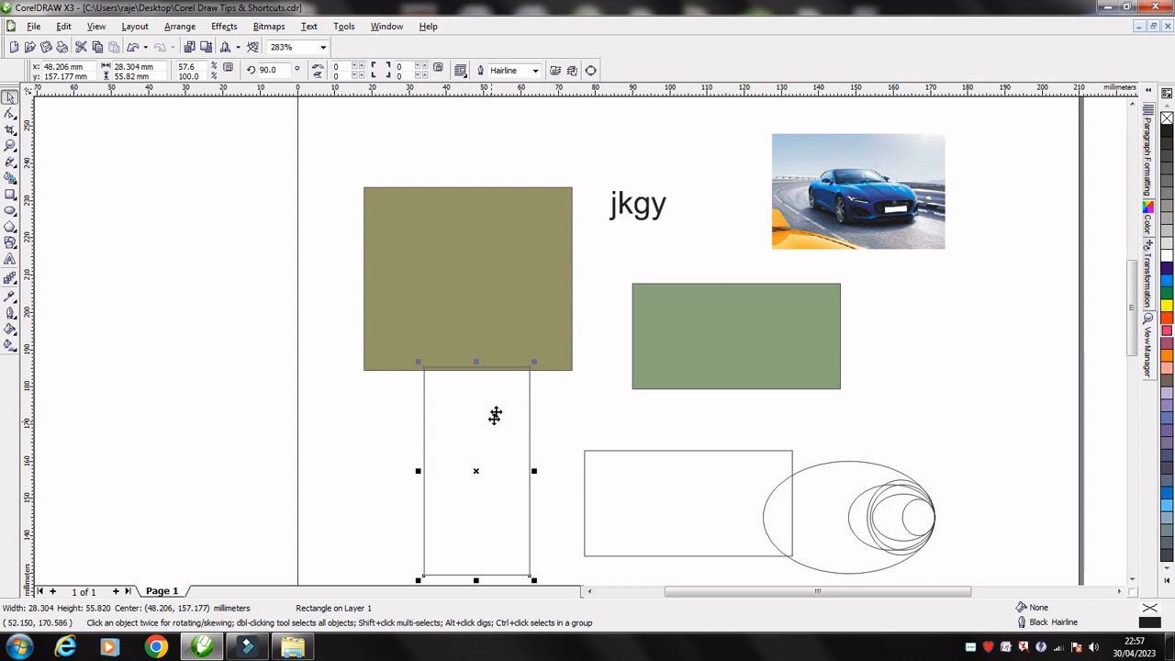
pyautogui.click(489, 421)
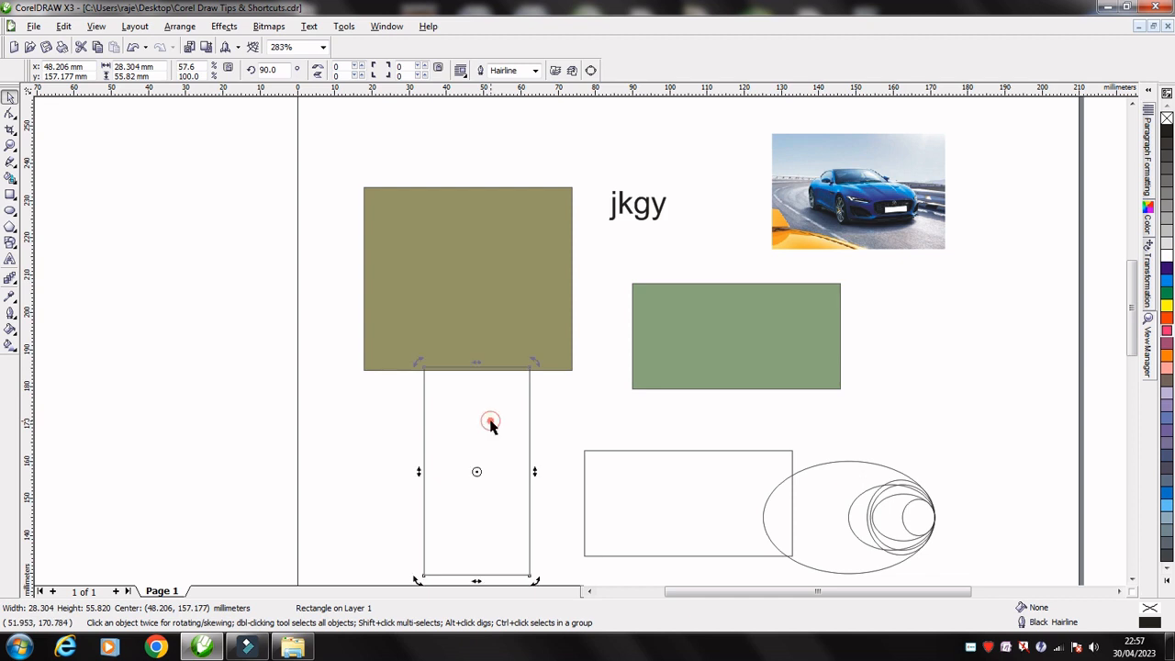
# Rotate the green rectangle freehand in 90-degree turns, ending upright at 270 degrees
pyautogui.click(746, 358)
pyautogui.click(746, 356)
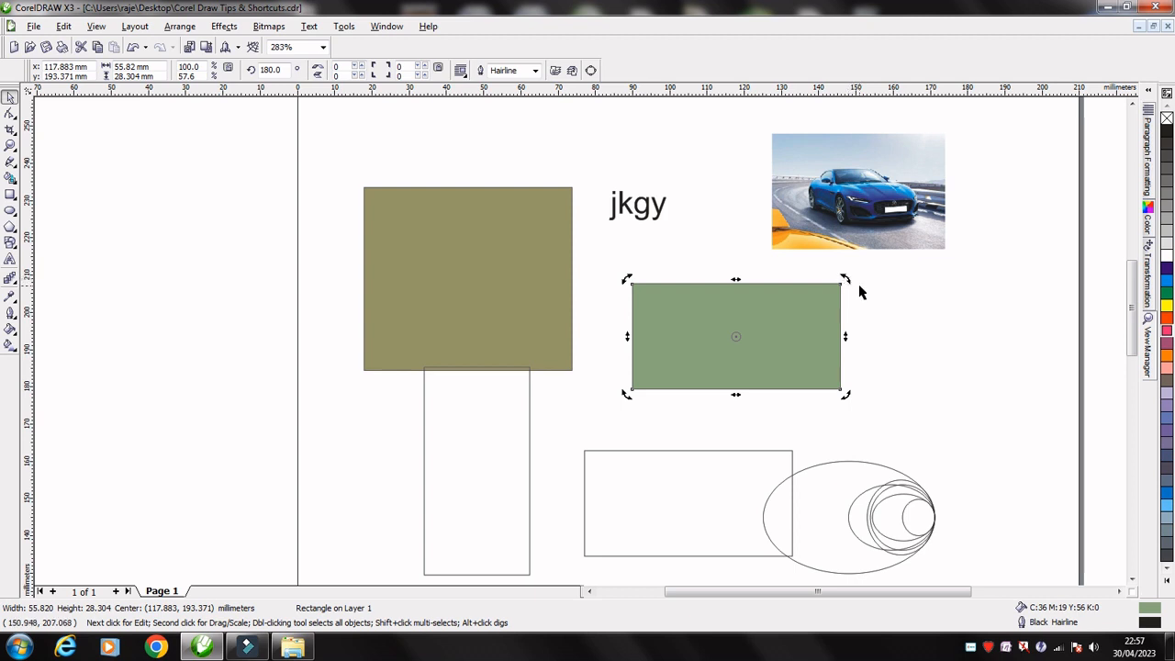
pyautogui.moveTo(845, 277); pyautogui.dragTo(680, 227)
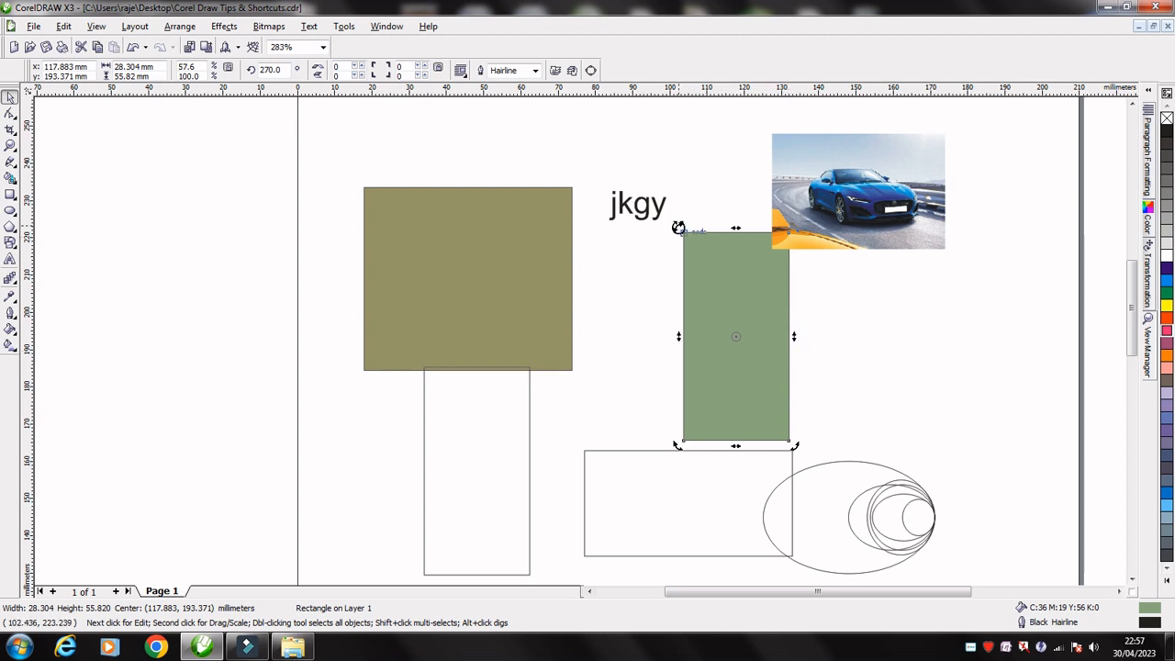
pyautogui.moveTo(676, 226); pyautogui.dragTo(617, 387)
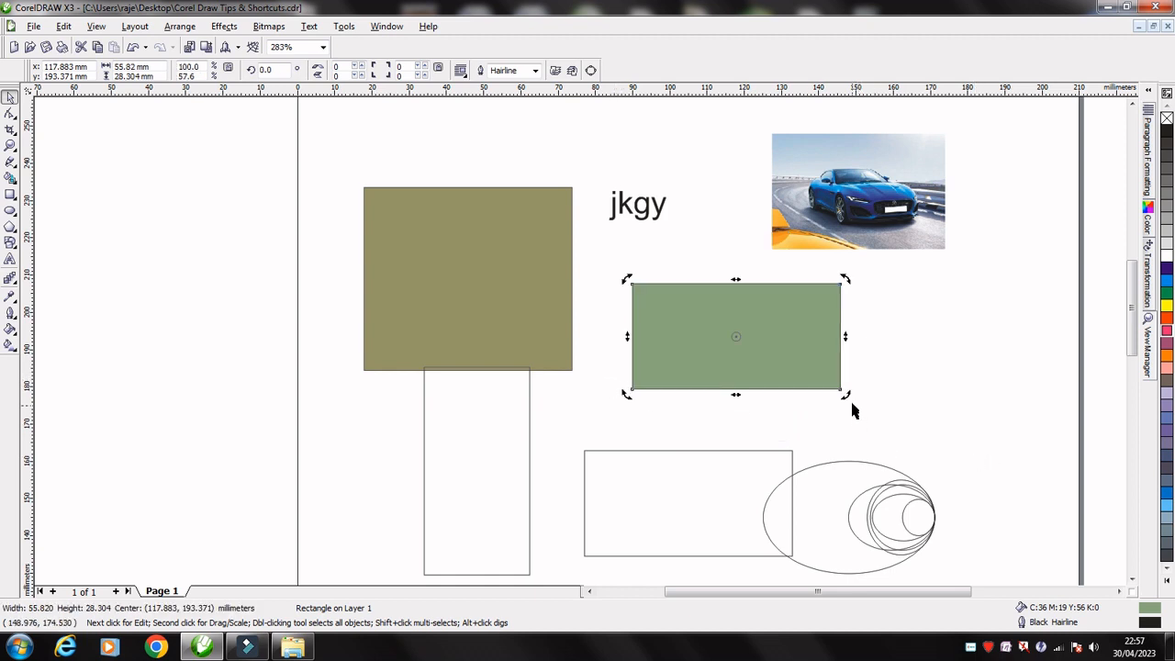
pyautogui.moveTo(845, 395); pyautogui.dragTo(707, 396)
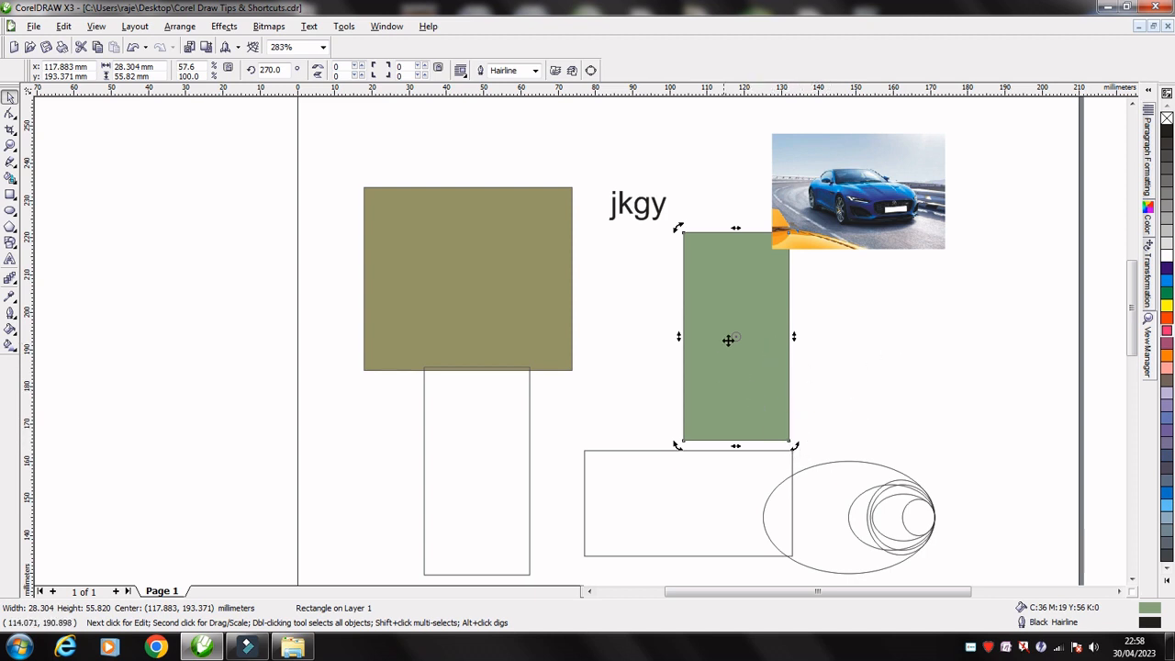
# Rotate the car picture freehand to 90 degrees and deselect it
pyautogui.click(877, 206)
pyautogui.click(877, 206)
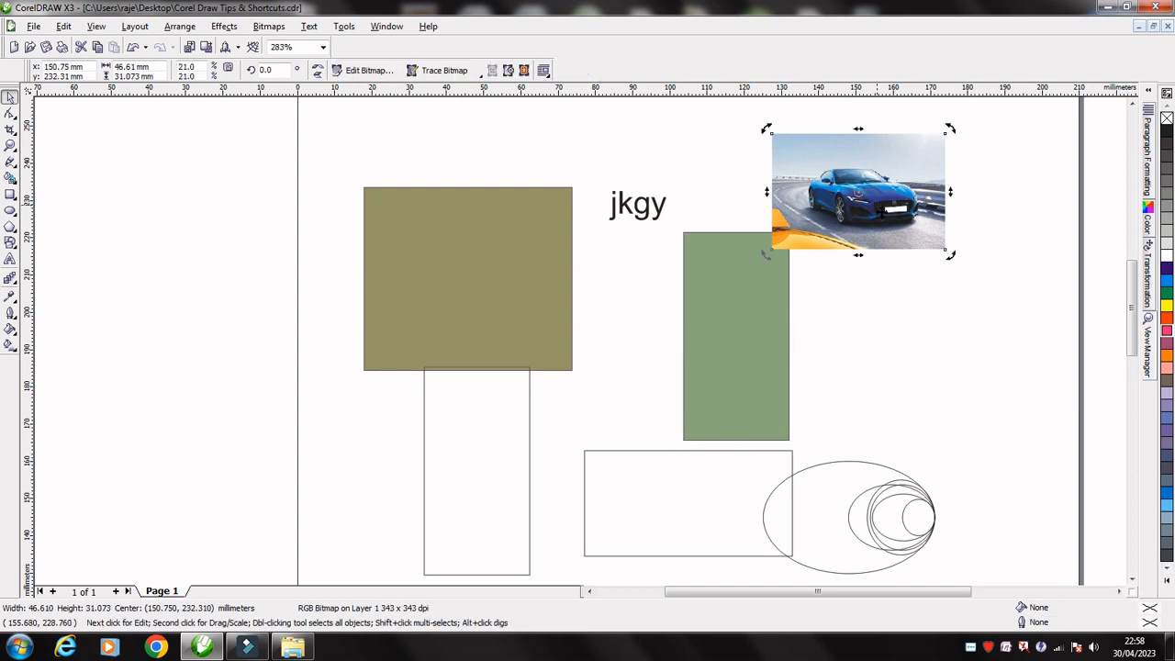
pyautogui.moveTo(951, 258); pyautogui.dragTo(893, 141)
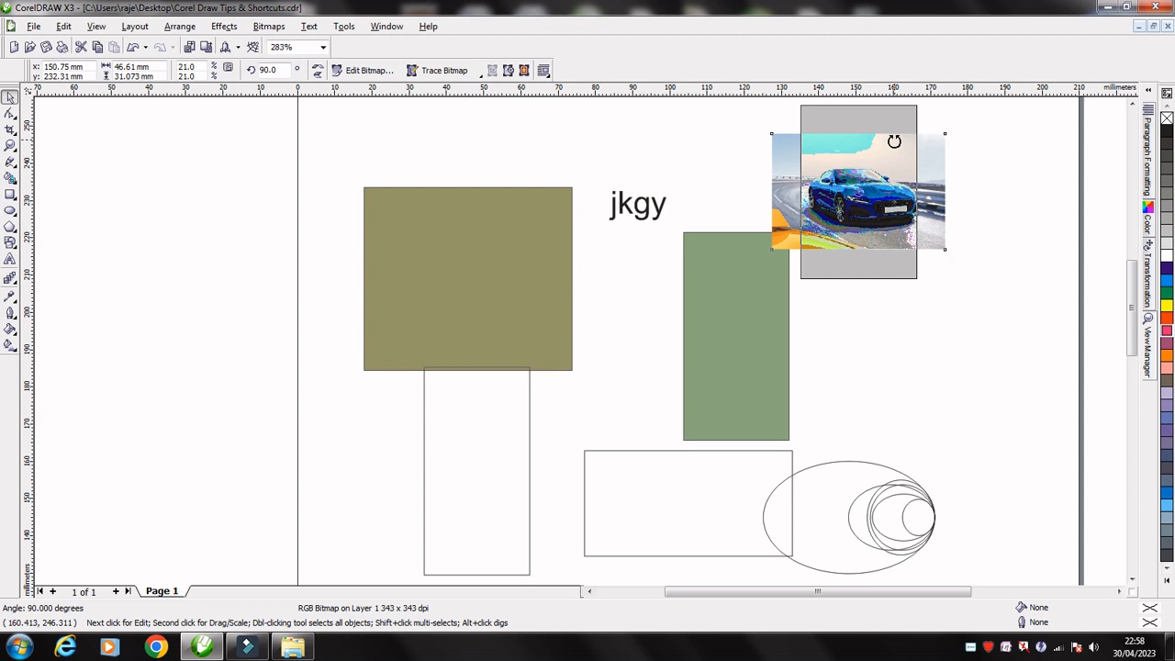
pyautogui.moveTo(894, 142); pyautogui.dragTo(894, 142)
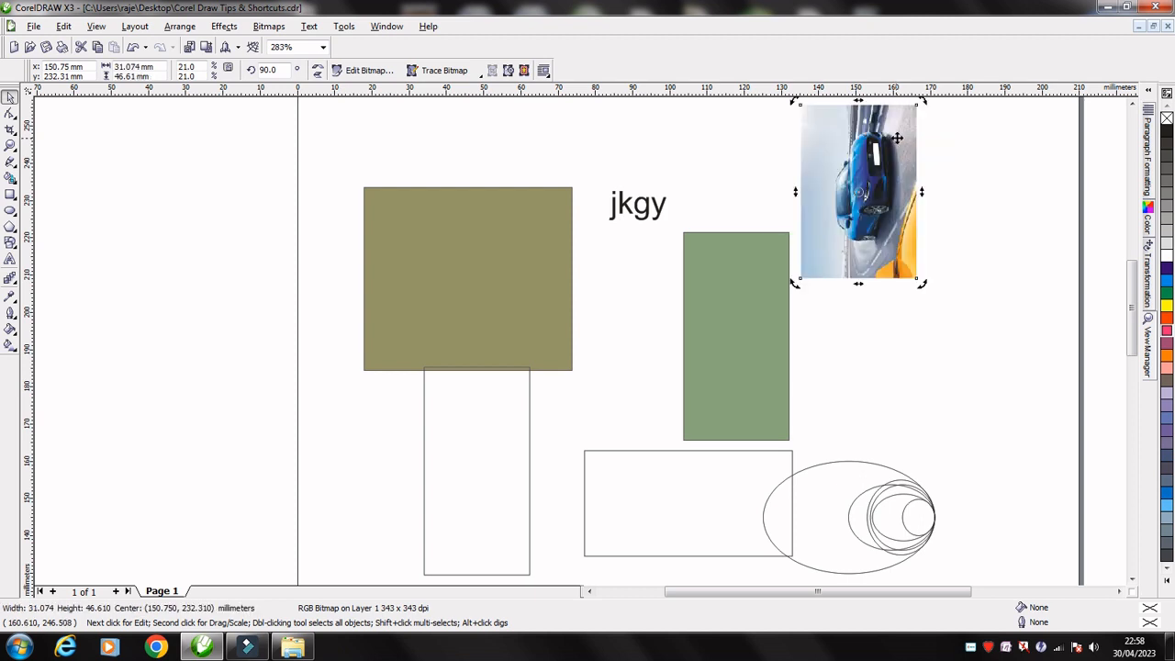
pyautogui.click(1015, 364)
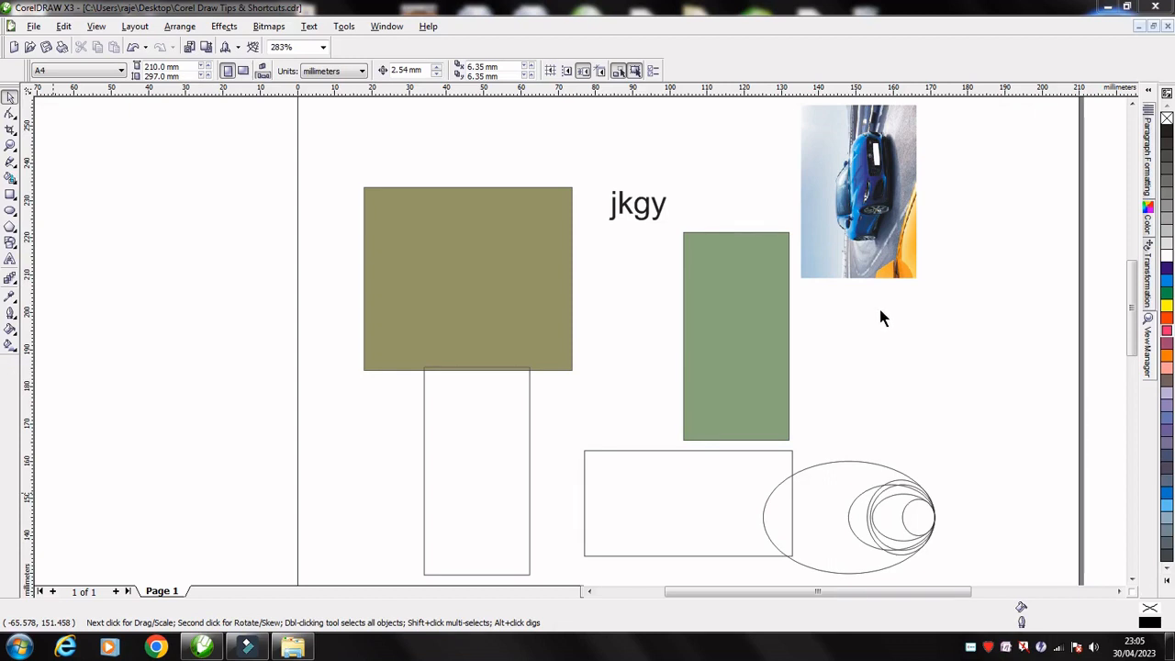
# Spread the overlapping ellipses apart below the car picture, and move the picture and the olive rectangle clear of the other objects
pyautogui.click(833, 473)
pyautogui.moveTo(834, 477); pyautogui.dragTo(923, 320)
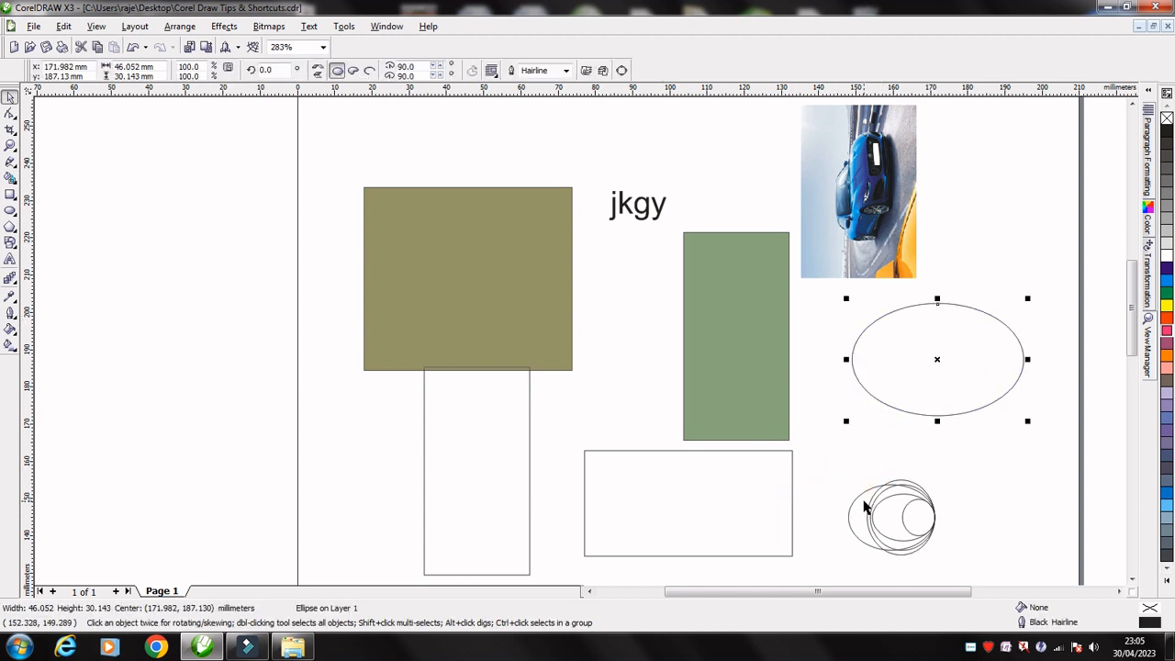
pyautogui.moveTo(862, 504); pyautogui.dragTo(971, 451)
pyautogui.moveTo(917, 517); pyautogui.dragTo(860, 431)
pyautogui.moveTo(928, 516); pyautogui.dragTo(1014, 534)
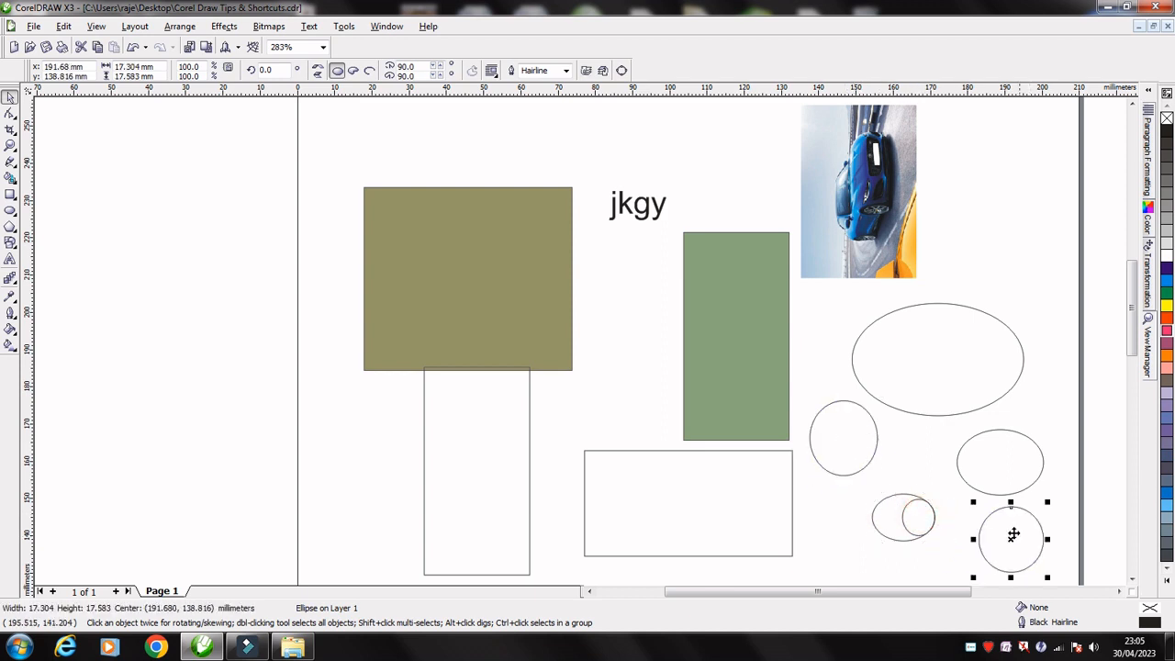
pyautogui.moveTo(905, 524); pyautogui.dragTo(840, 552)
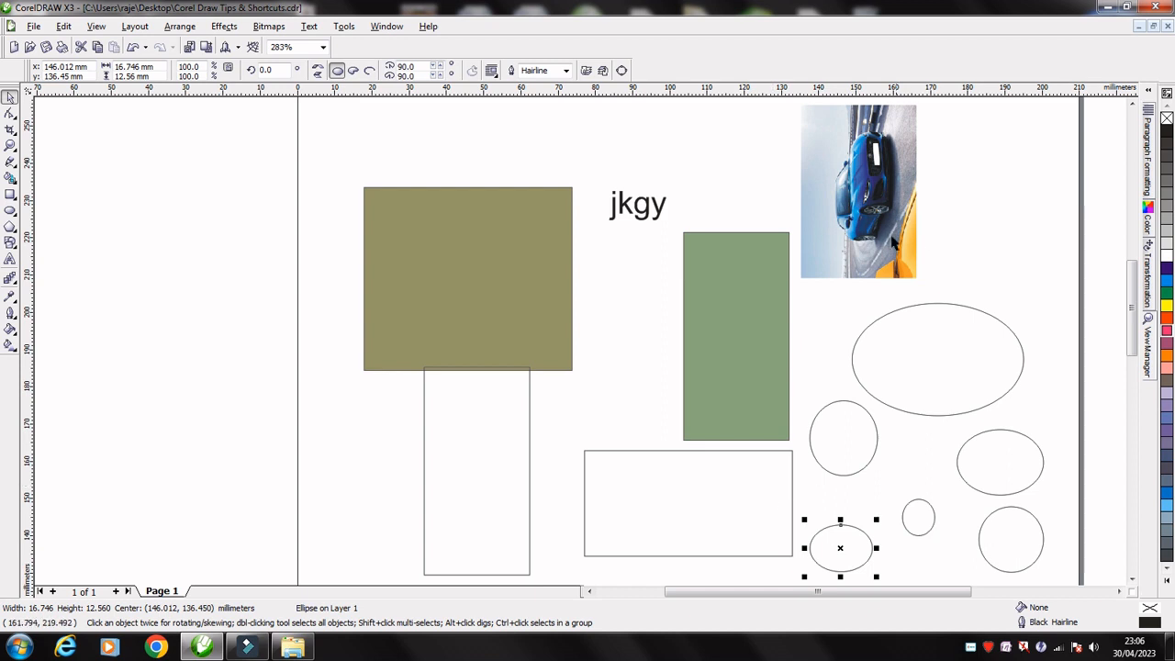
pyautogui.moveTo(894, 240); pyautogui.dragTo(970, 233)
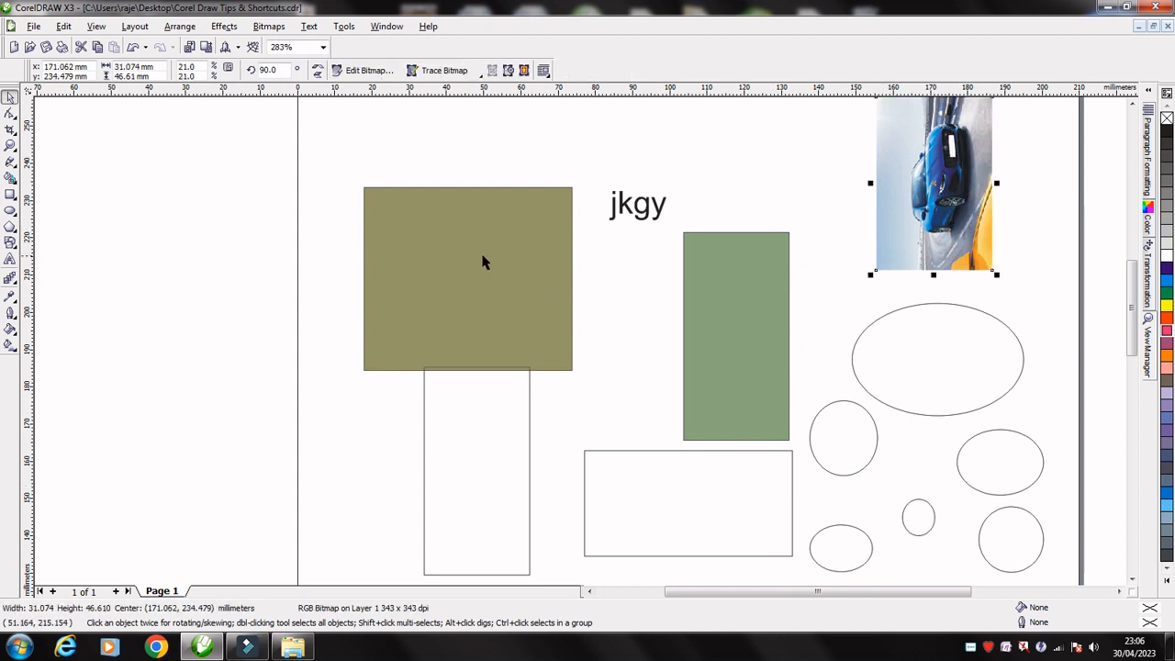
pyautogui.moveTo(484, 263); pyautogui.dragTo(477, 203)
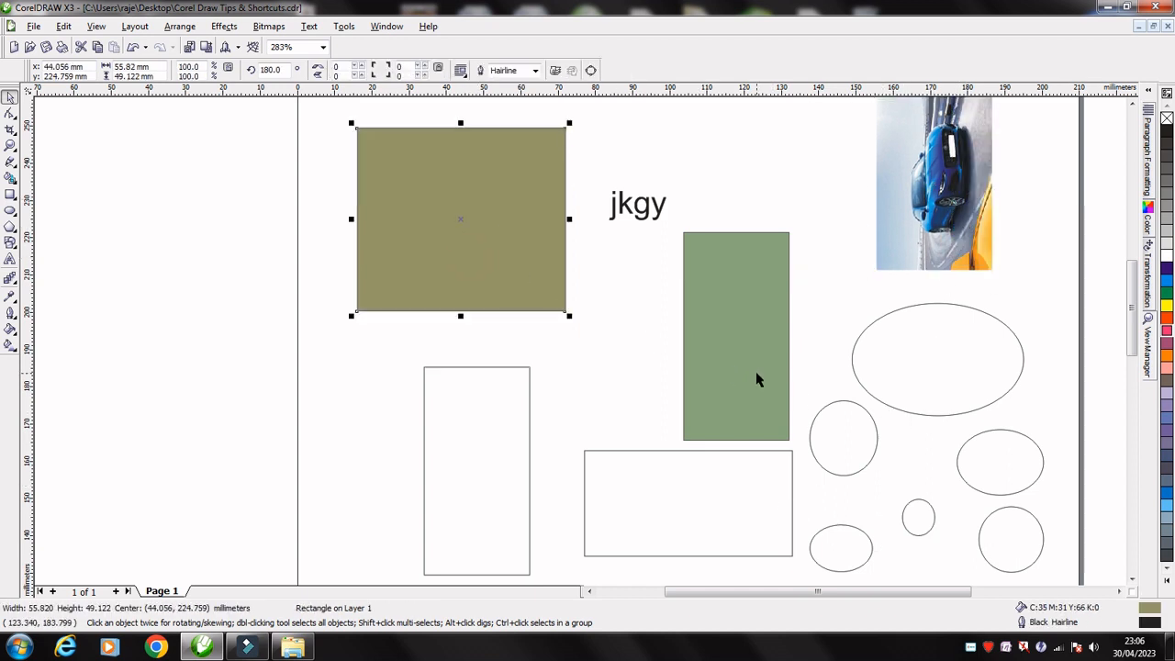
# Select all objects to check how many there are, and clear the selection
pyautogui.click(624, 364)
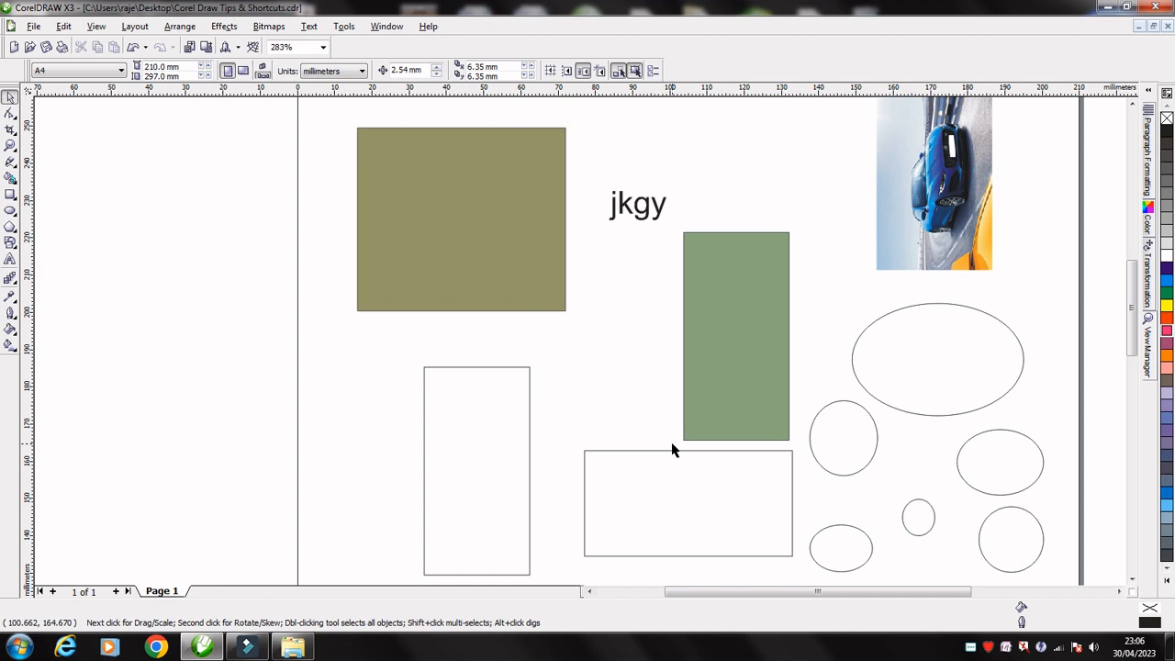
pyautogui.hotkey('ctrl', 'a')
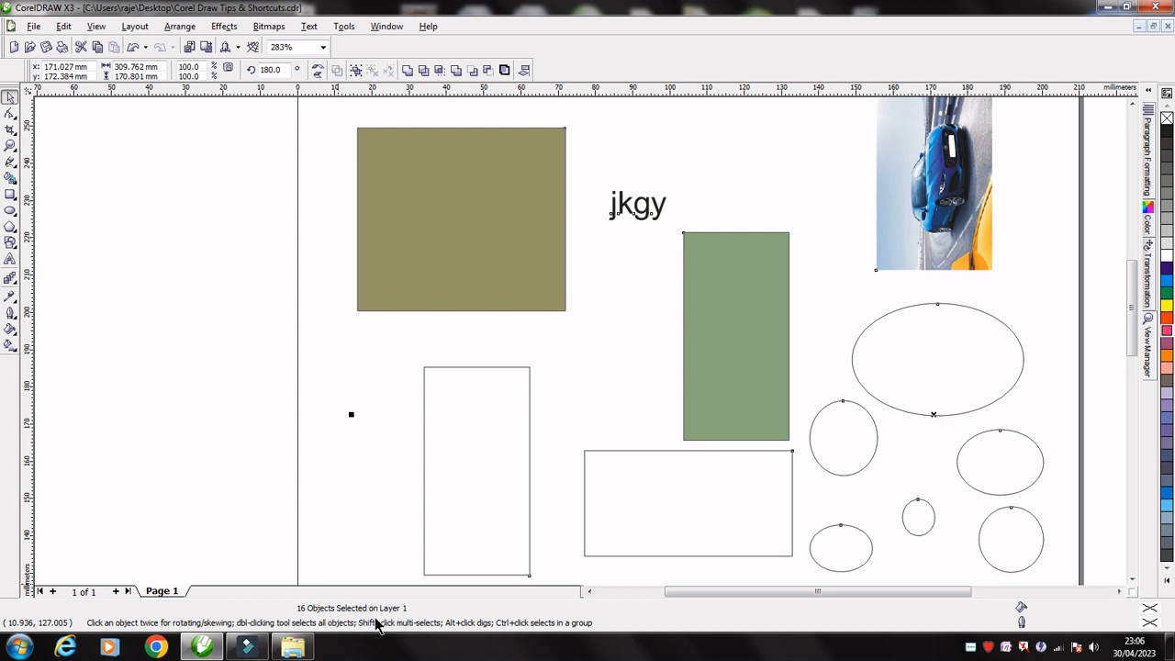
pyautogui.click(309, 231)
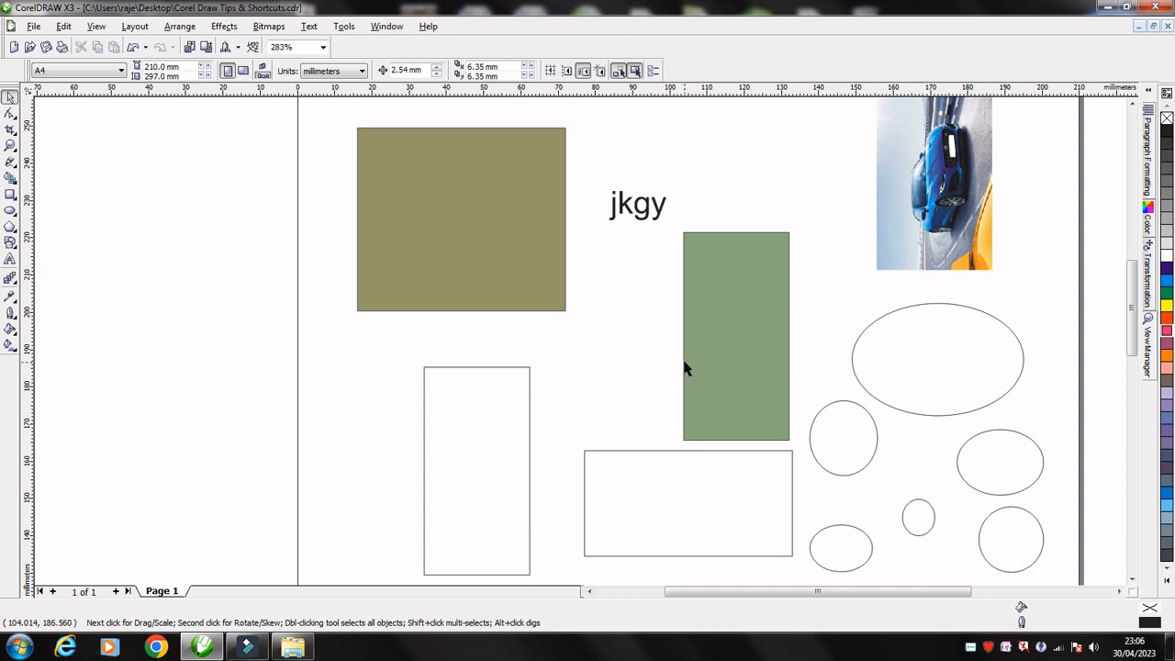
# Select the green rectangle, largest ellipse, the circle below its left side, the tall empty rectangle and the lower-right circle together
pyautogui.click(744, 288)
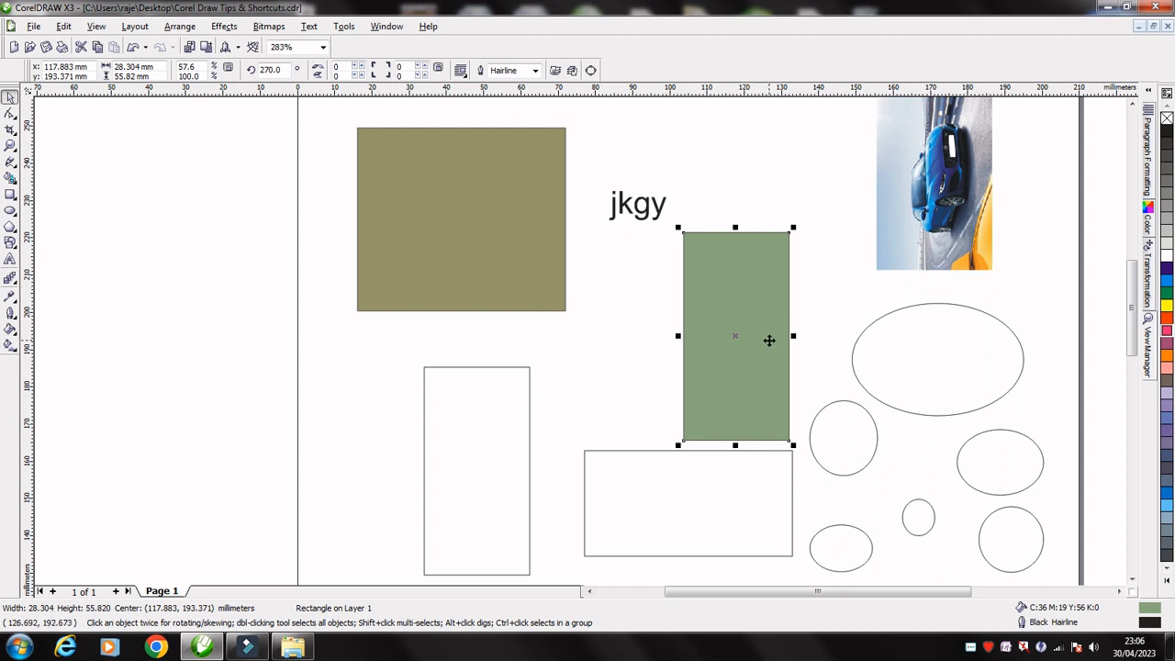
pyautogui.keyDown('shift'); pyautogui.click(949, 357); pyautogui.keyUp('shift')
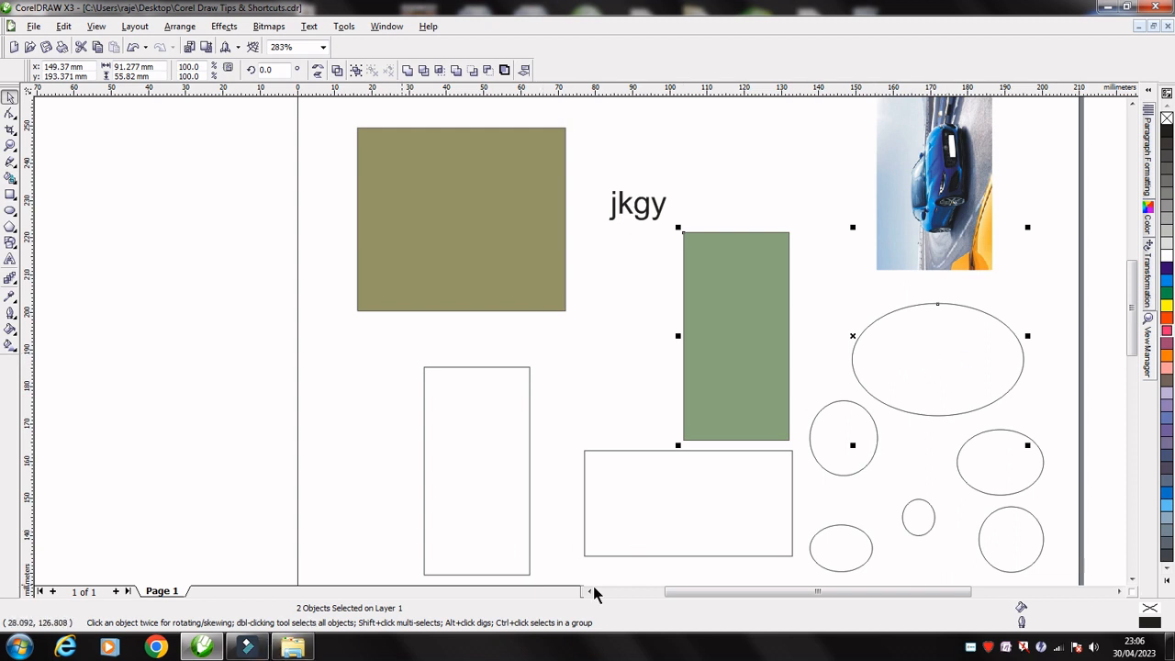
pyautogui.keyDown('shift'); pyautogui.click(849, 474); pyautogui.keyUp('shift')
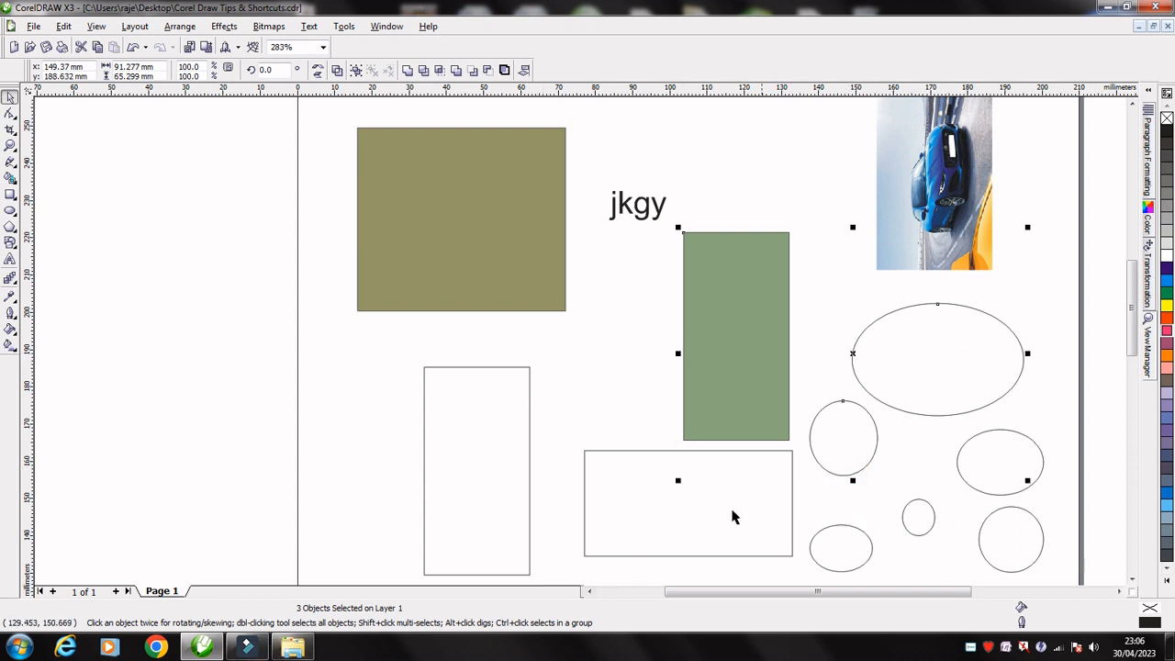
pyautogui.keyDown('shift'); pyautogui.click(484, 479); pyautogui.keyUp('shift')
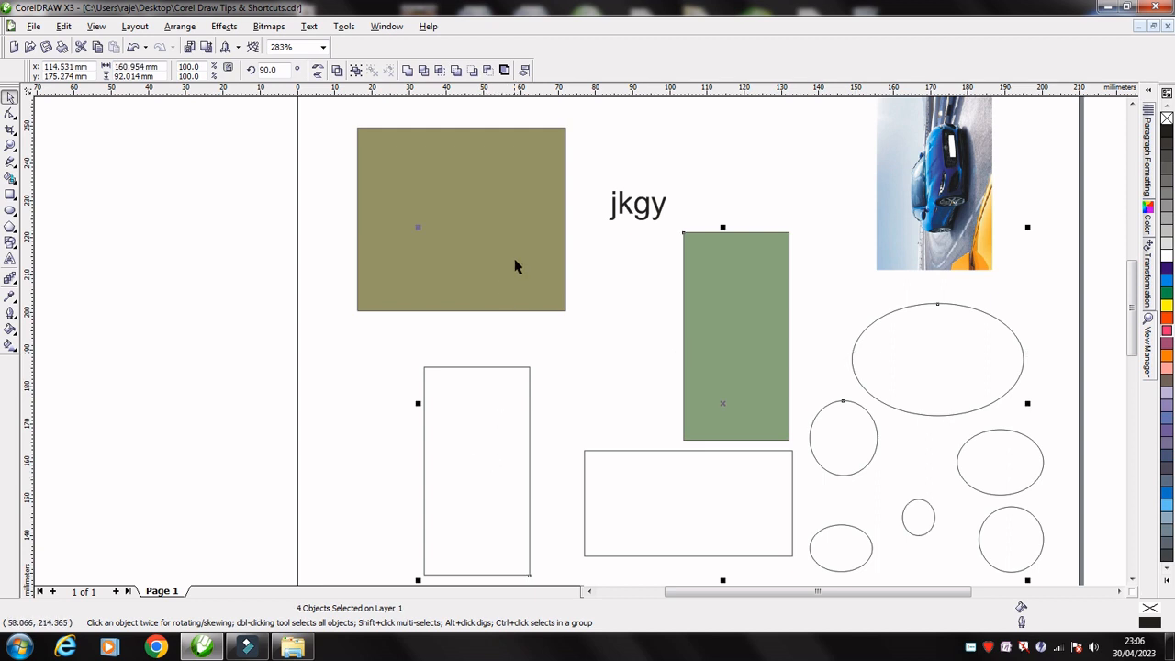
pyautogui.keyDown('shift'); pyautogui.click(1020, 527); pyautogui.keyUp('shift')
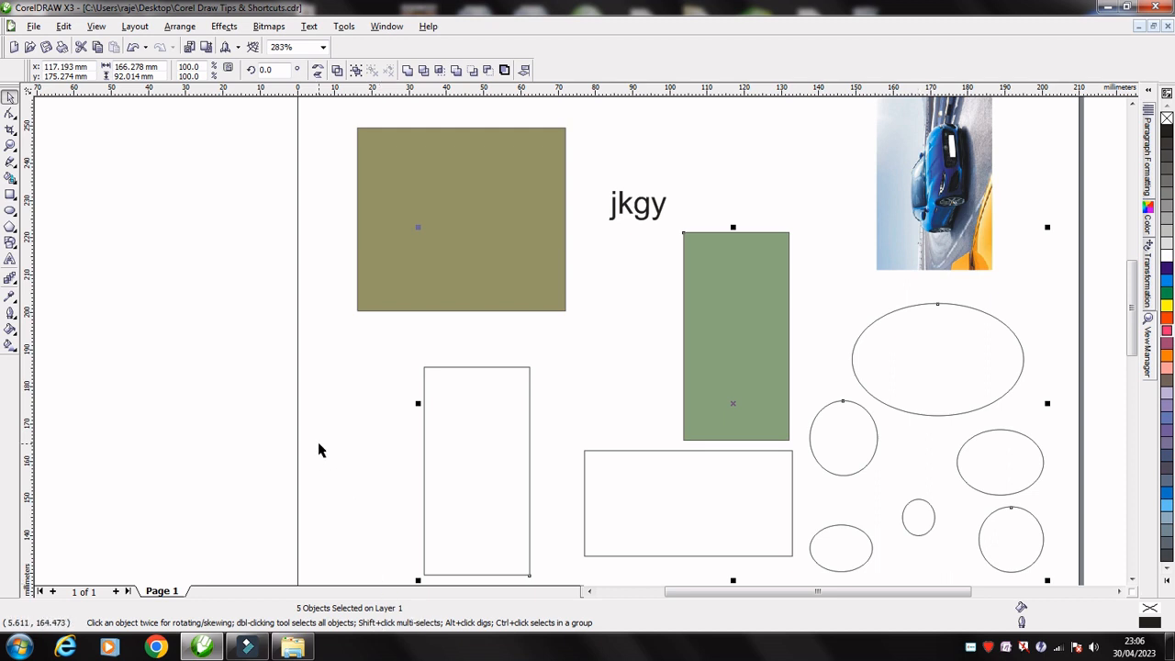
# Nudge the five selected objects up and down repeatedly in 2.54 mm steps
pyautogui.press('Up')
pyautogui.press('Down')
pyautogui.press('Up')
pyautogui.press('Down')
pyautogui.press('Up')
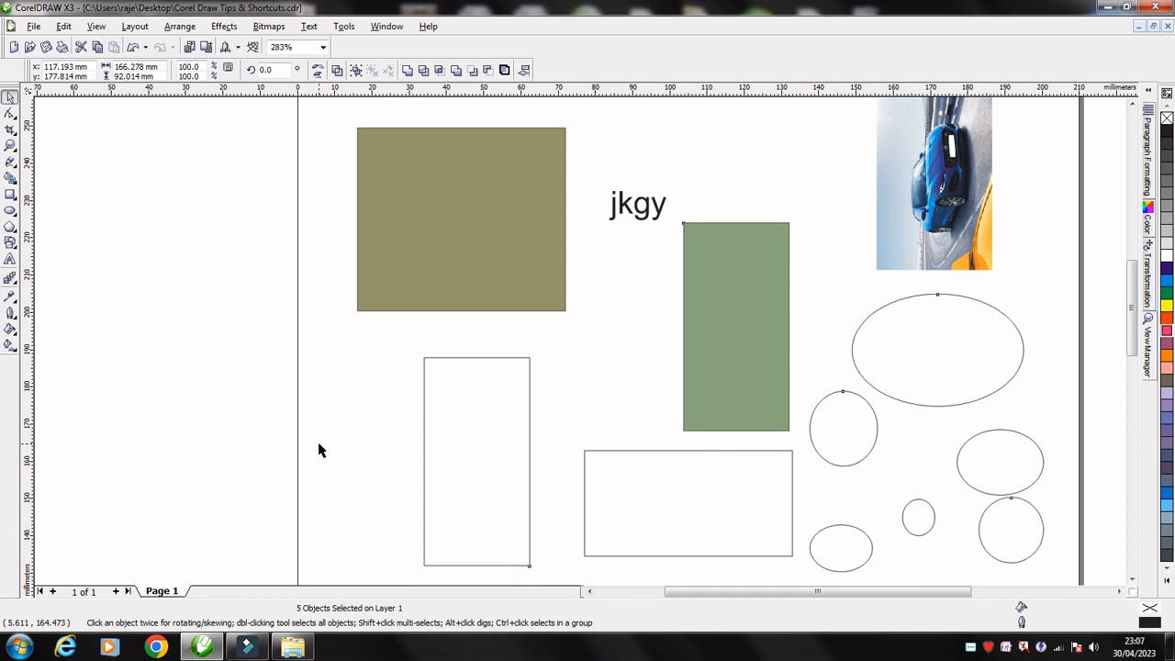
pyautogui.press('Down')
pyautogui.press('Up')
pyautogui.press('Down')
pyautogui.press('Up')
pyautogui.press('Down')
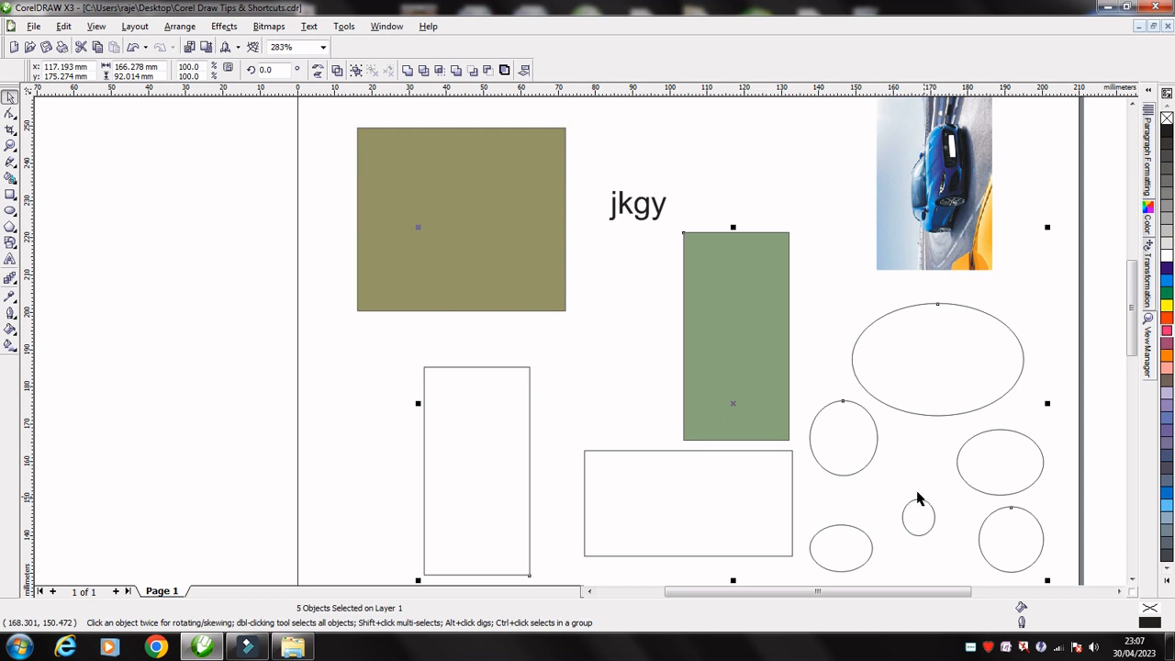
# Remove the circle below the largest ellipse, the tall empty rectangle, the largest ellipse and the green rectangle from the selection
pyautogui.keyDown('shift'); pyautogui.click(852, 436); pyautogui.keyUp('shift')
pyautogui.keyDown('shift'); pyautogui.click(460, 470); pyautogui.keyUp('shift')
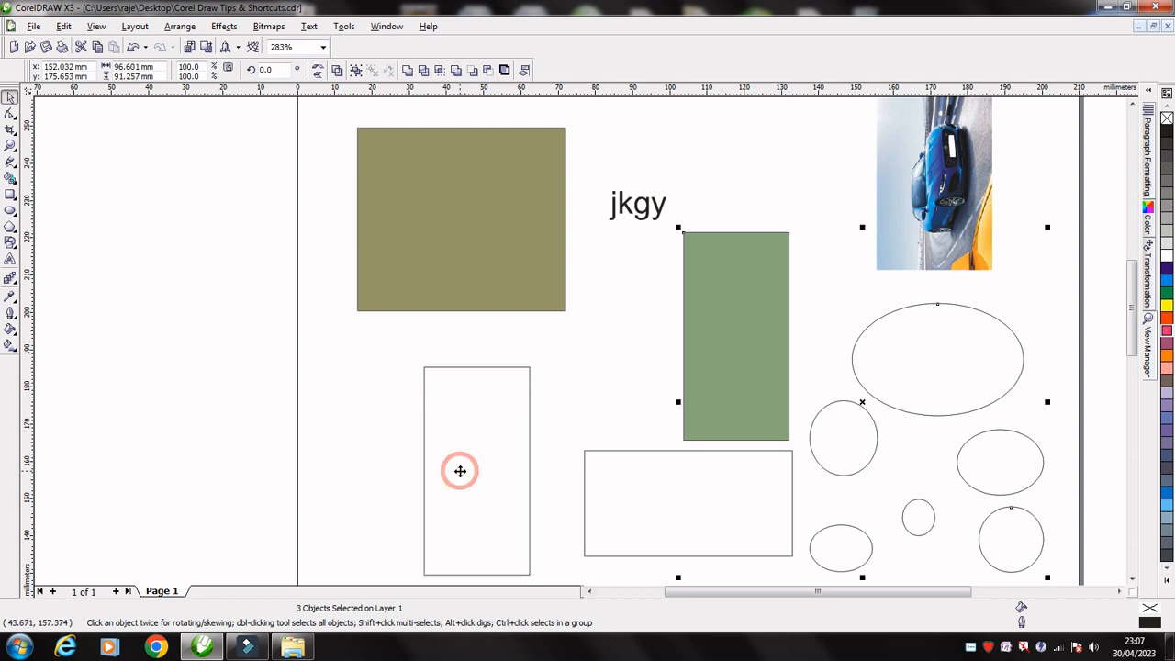
pyautogui.keyDown('shift'); pyautogui.click(937, 340); pyautogui.keyUp('shift')
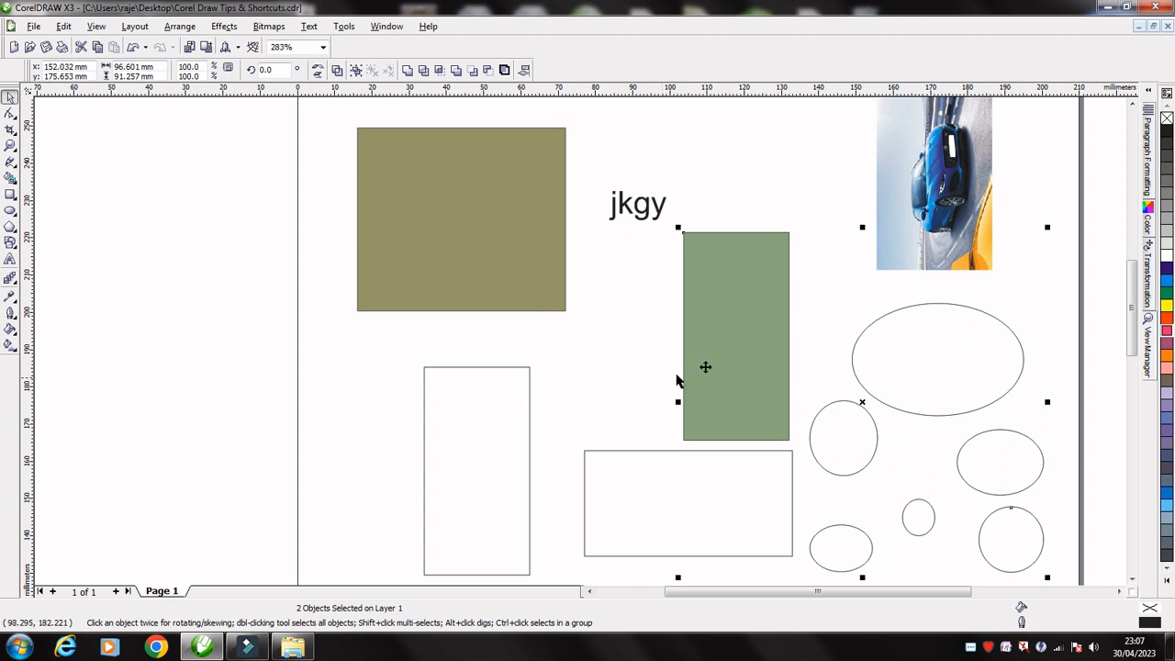
pyautogui.keyDown('shift'); pyautogui.click(719, 352); pyautogui.keyUp('shift')
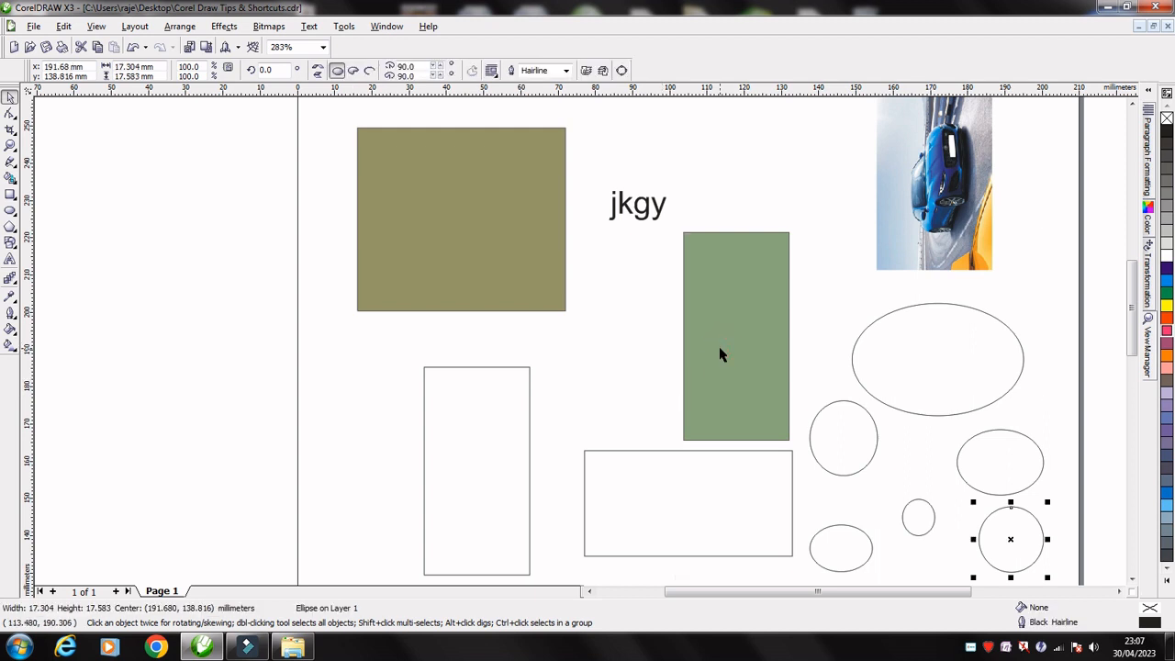
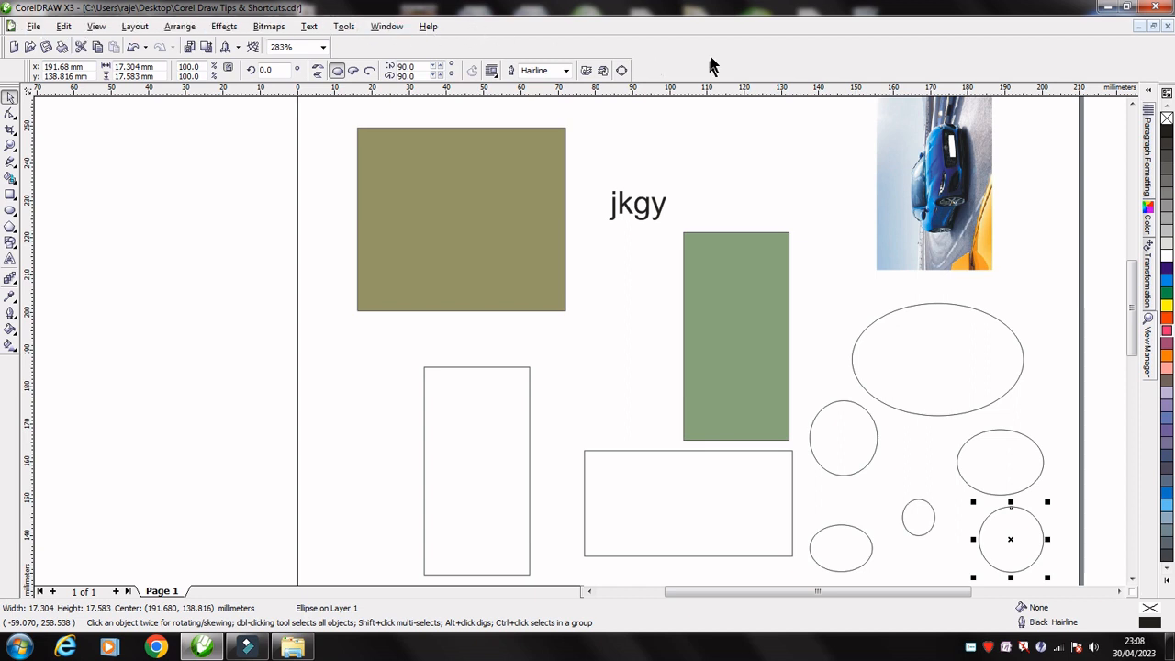
# Hide the menu bar and bring it back using the command bar visibility list
pyautogui.rightClick(761, 53)
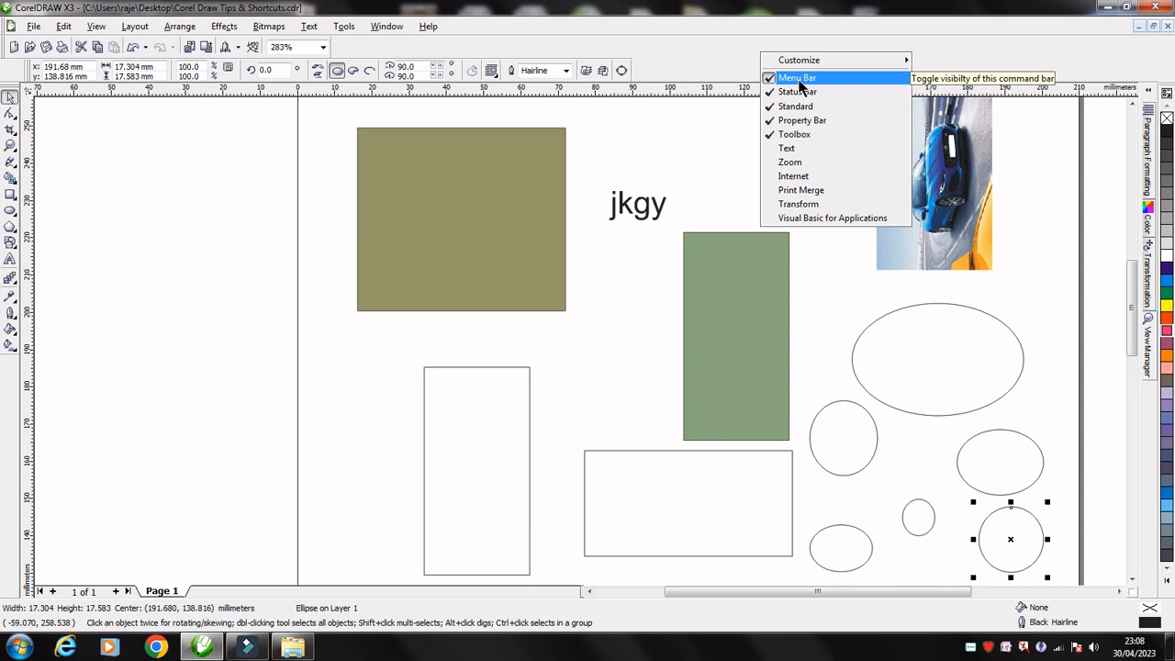
pyautogui.click(794, 79)
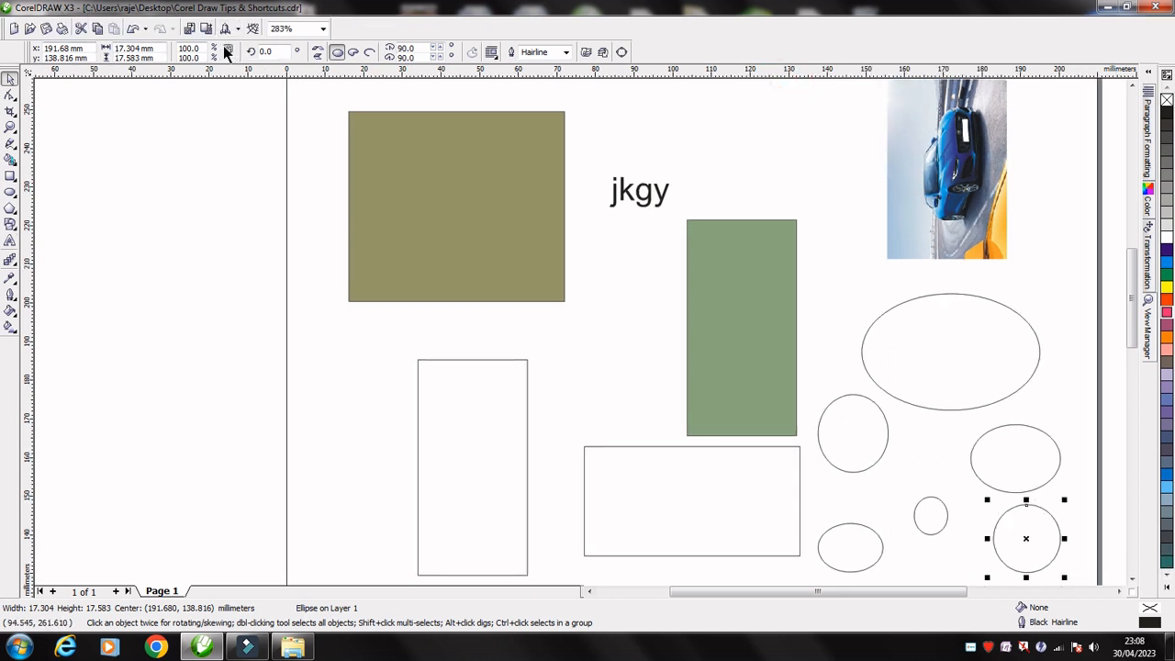
pyautogui.rightClick(765, 40)
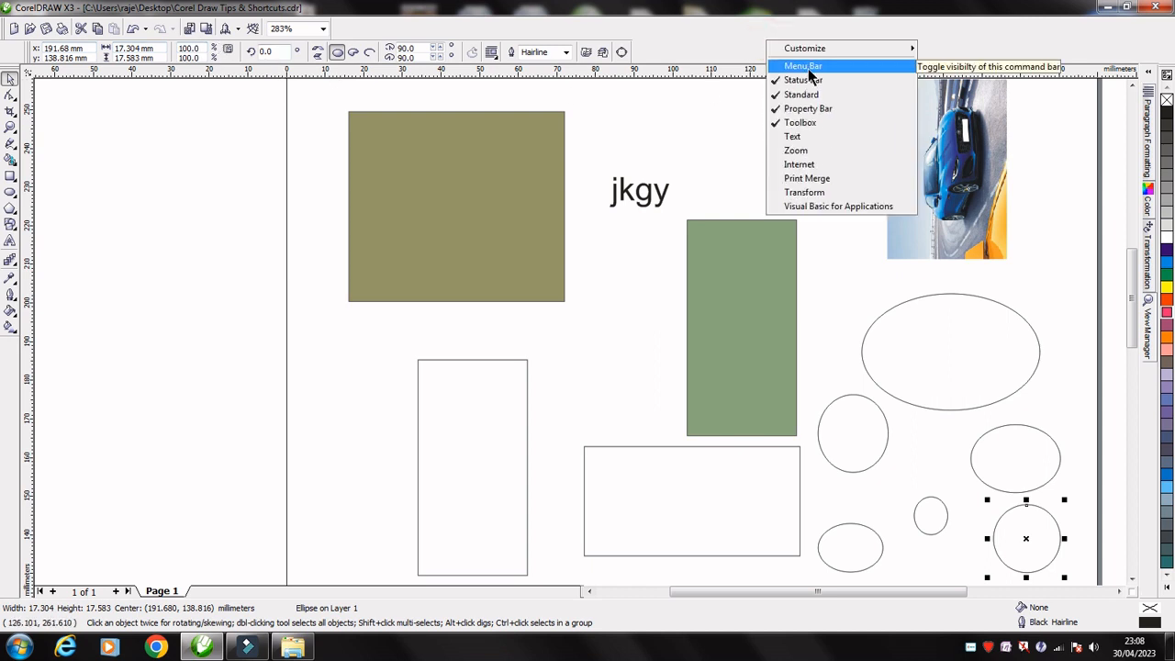
pyautogui.click(807, 67)
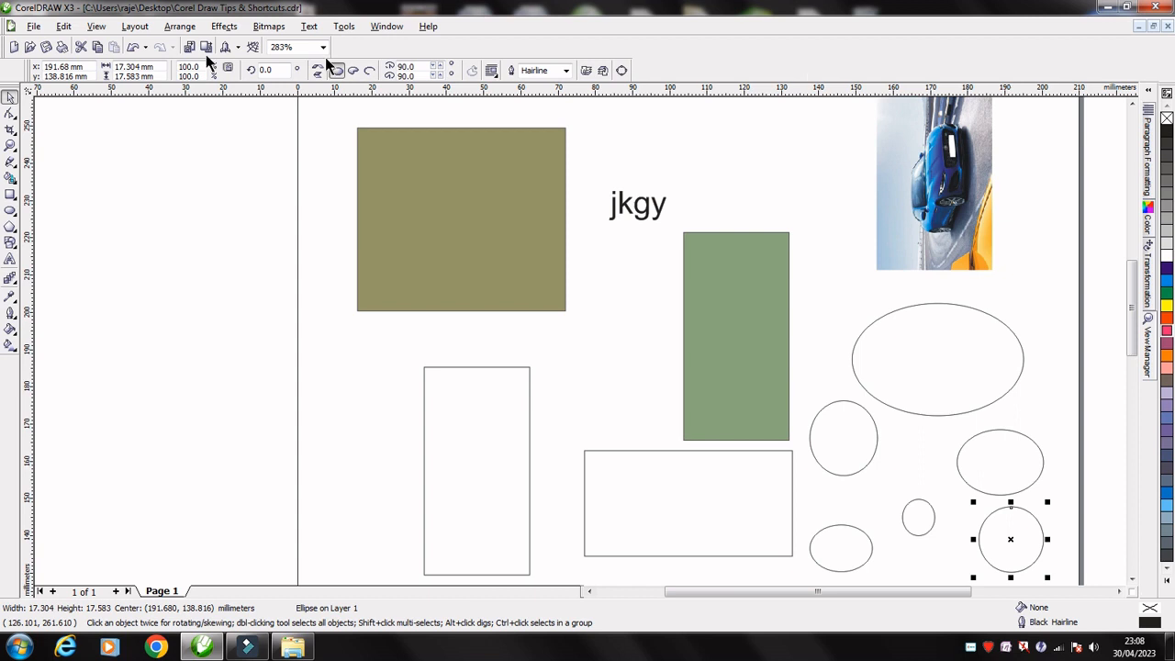
# Hide the toolbox and restore it through the command bar visibility options
pyautogui.rightClick(778, 55)
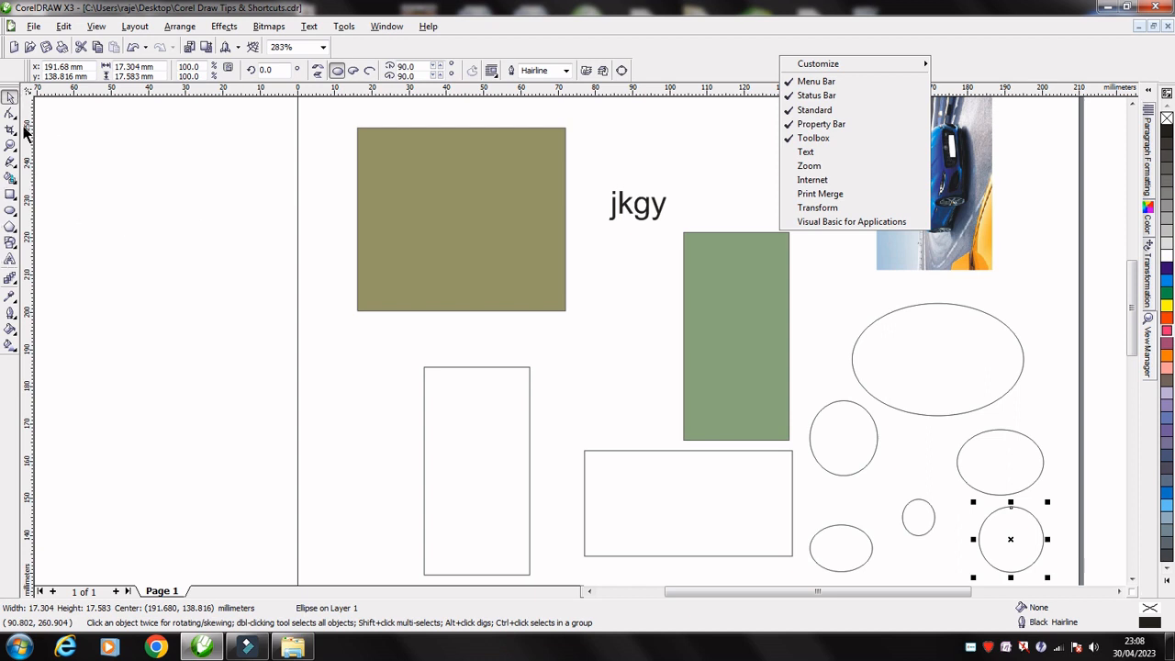
pyautogui.click(813, 137)
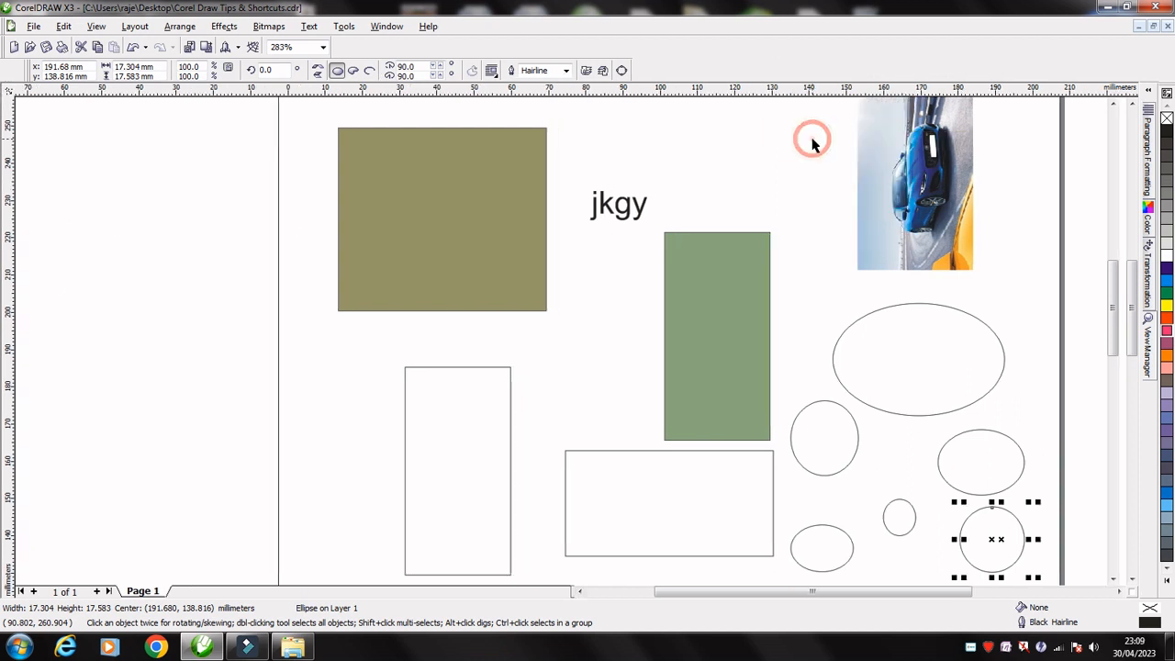
pyautogui.rightClick(853, 56)
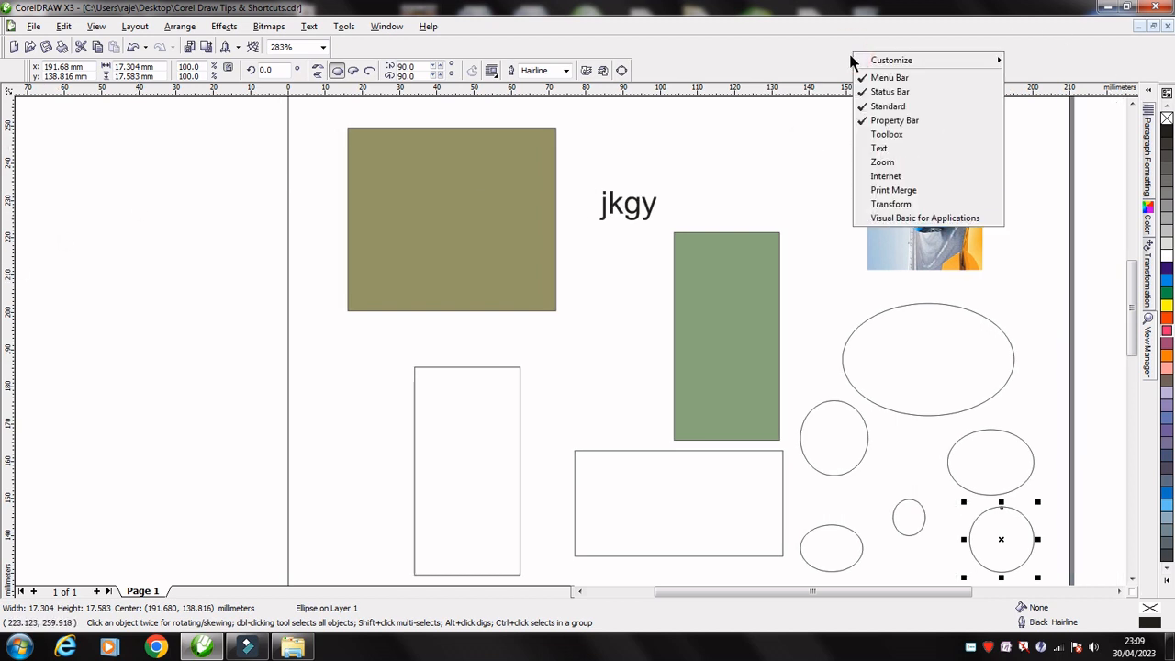
pyautogui.click(896, 134)
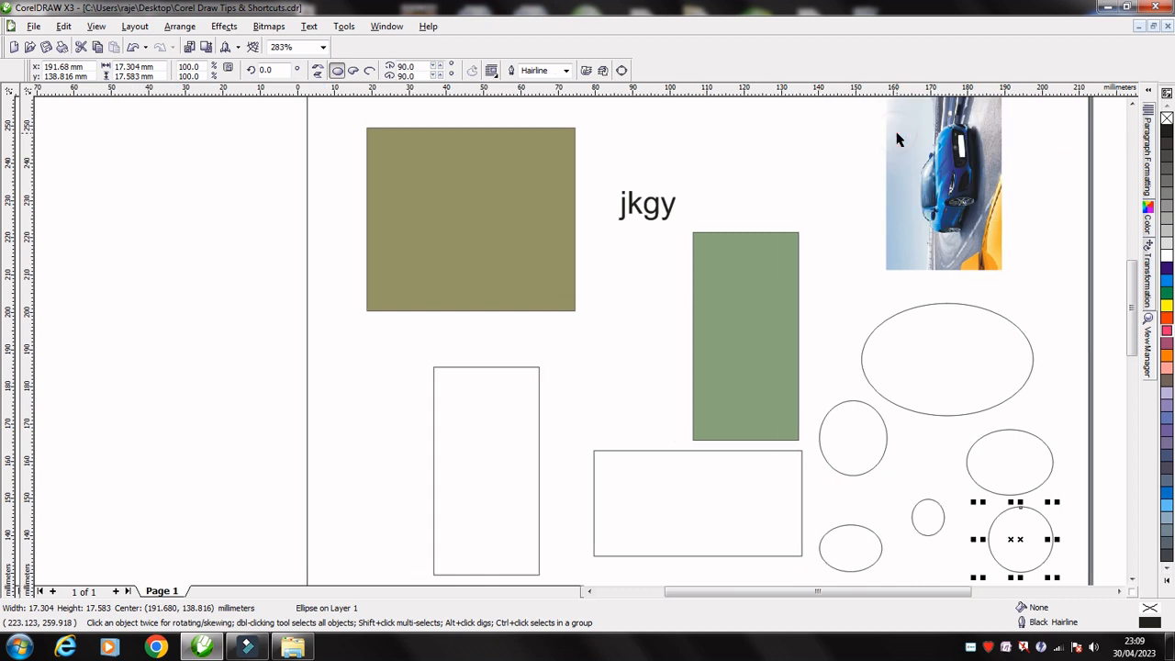
# Turn off the property bar's visibility and turn it back on
pyautogui.rightClick(844, 70)
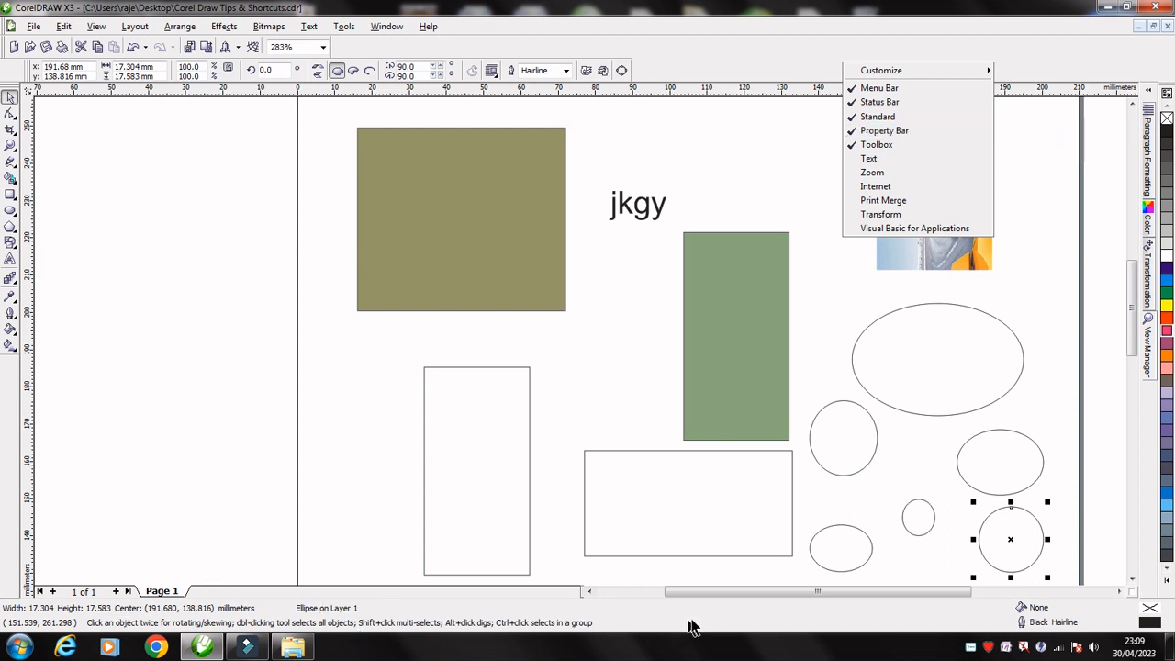
pyautogui.click(890, 133)
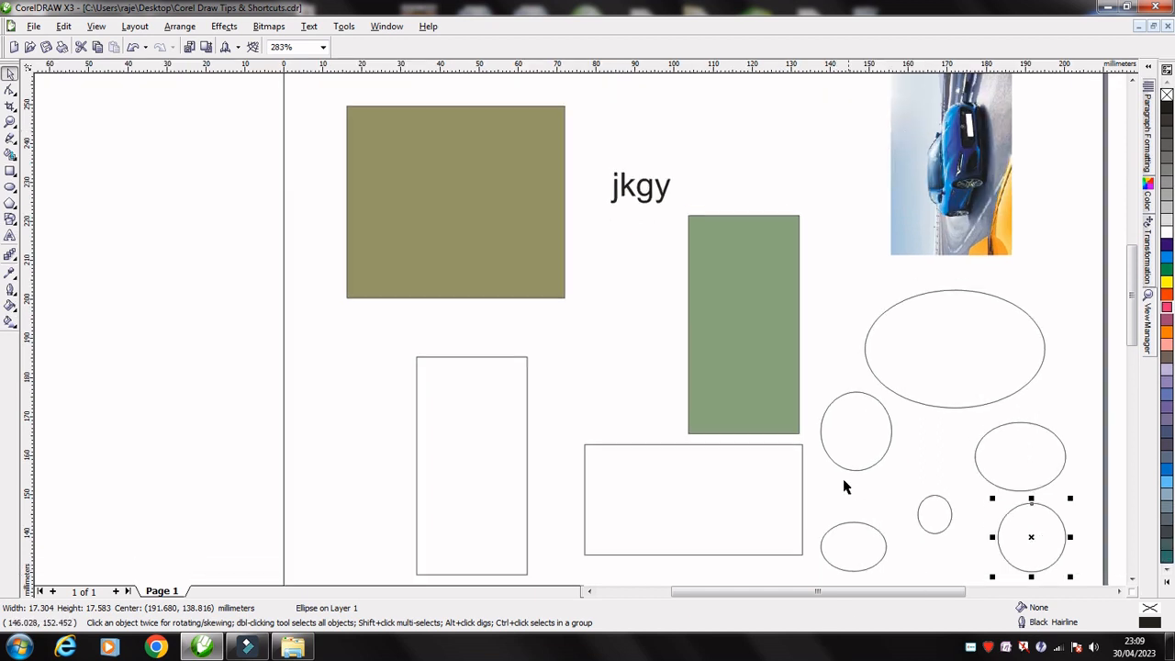
pyautogui.rightClick(795, 41)
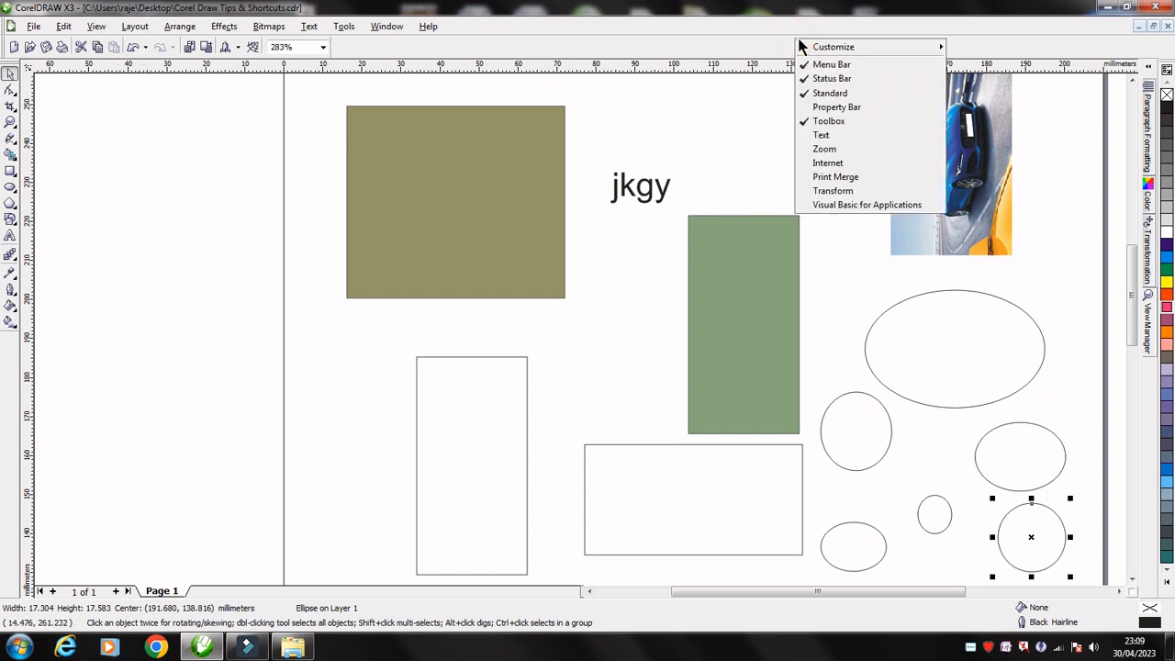
pyautogui.click(855, 106)
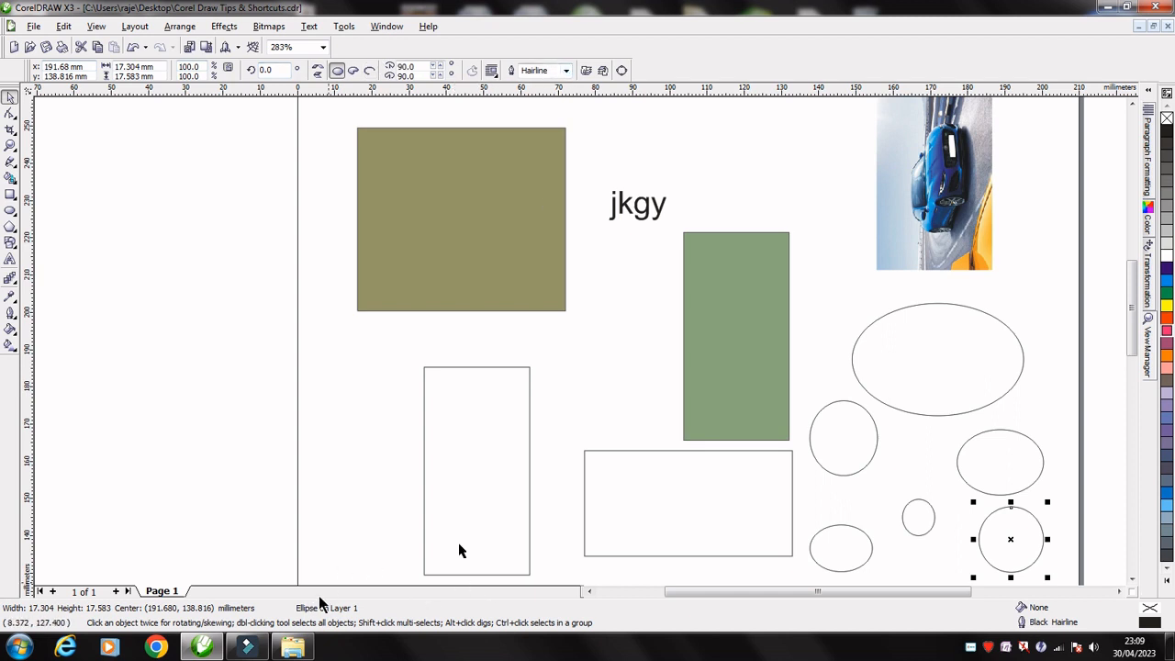
# Turn the status bar off and back on
pyautogui.rightClick(843, 60)
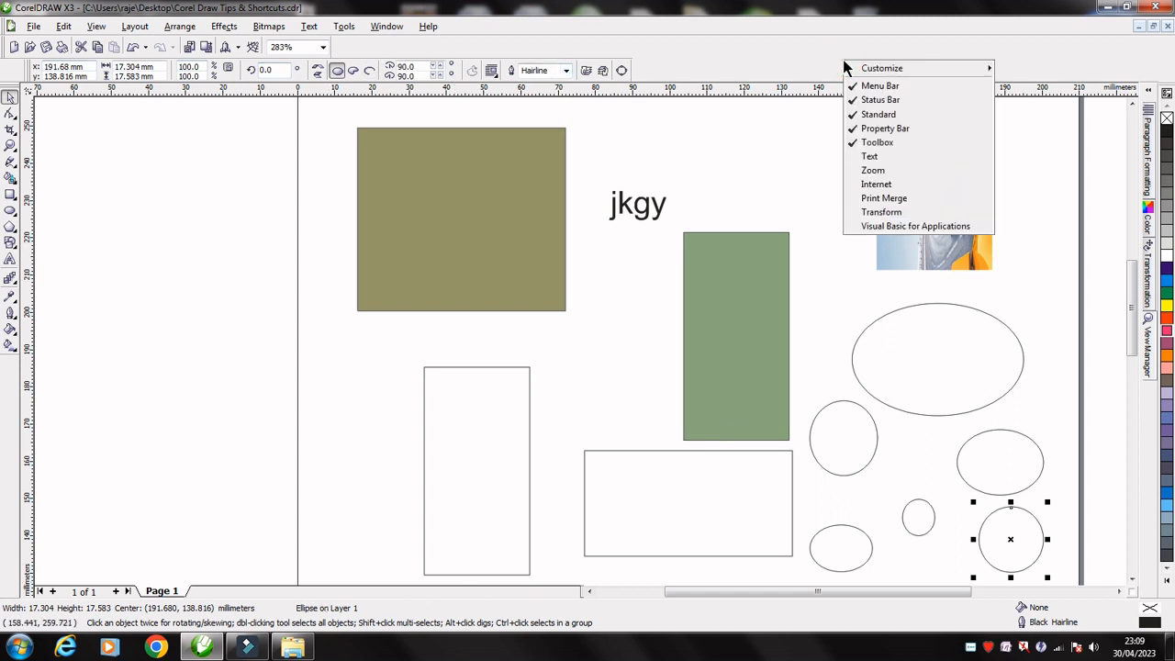
pyautogui.click(903, 100)
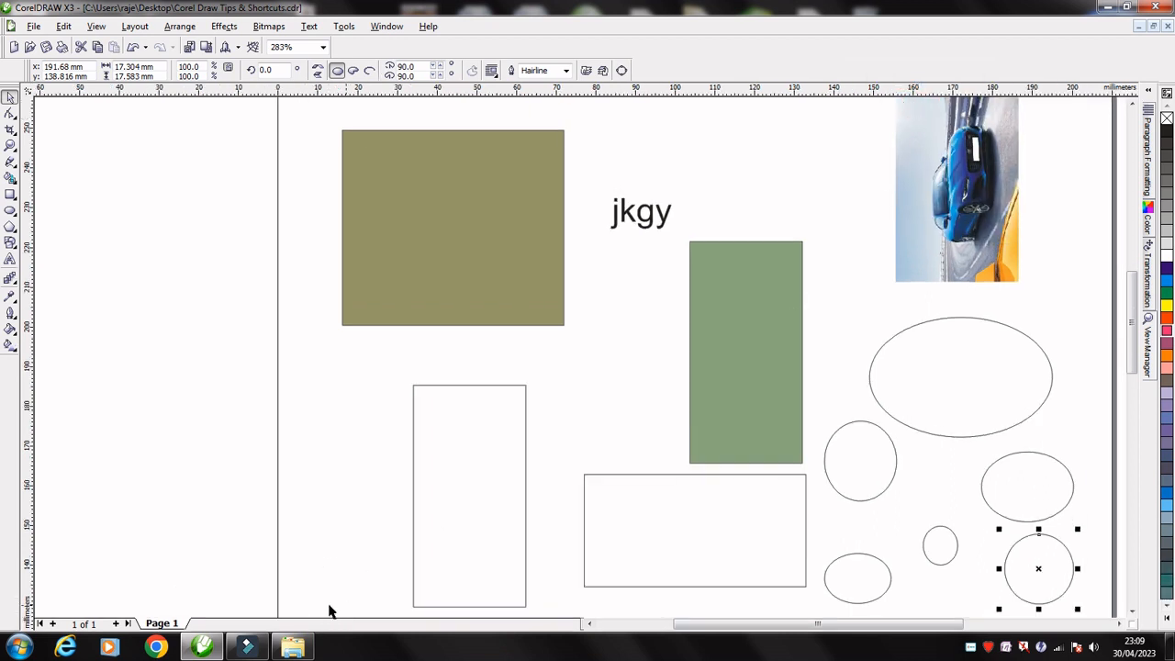
pyautogui.rightClick(893, 58)
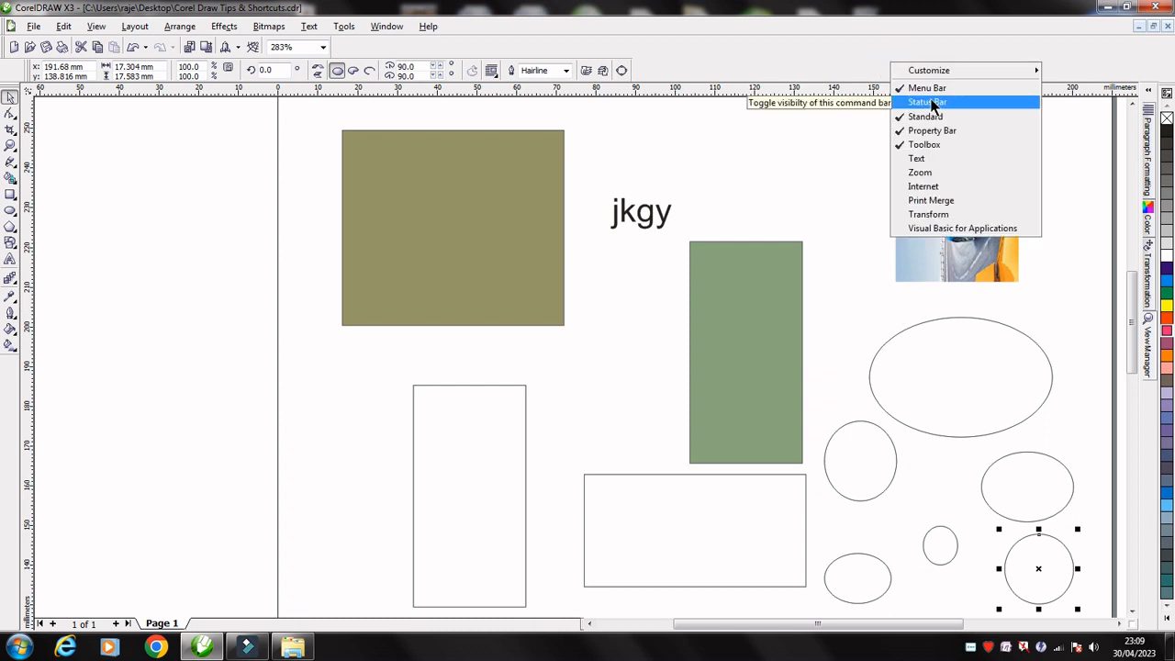
pyautogui.click(931, 105)
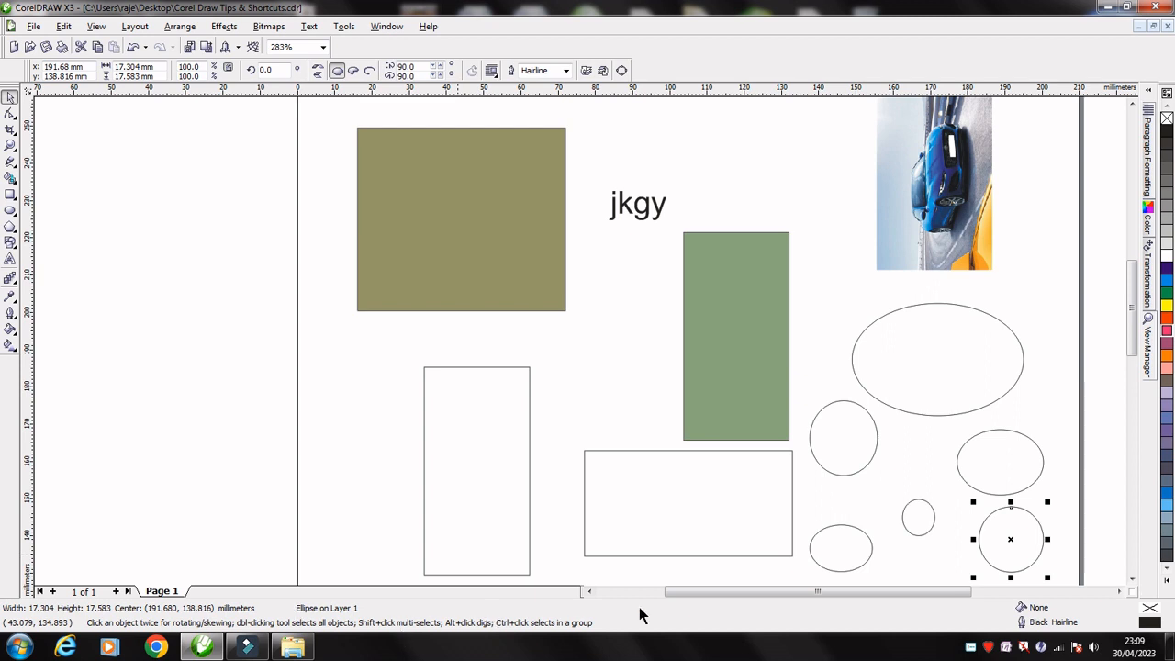
# Display the Text toolbar and dock it beside the Standard toolbar, after the zoom level
pyautogui.rightClick(843, 56)
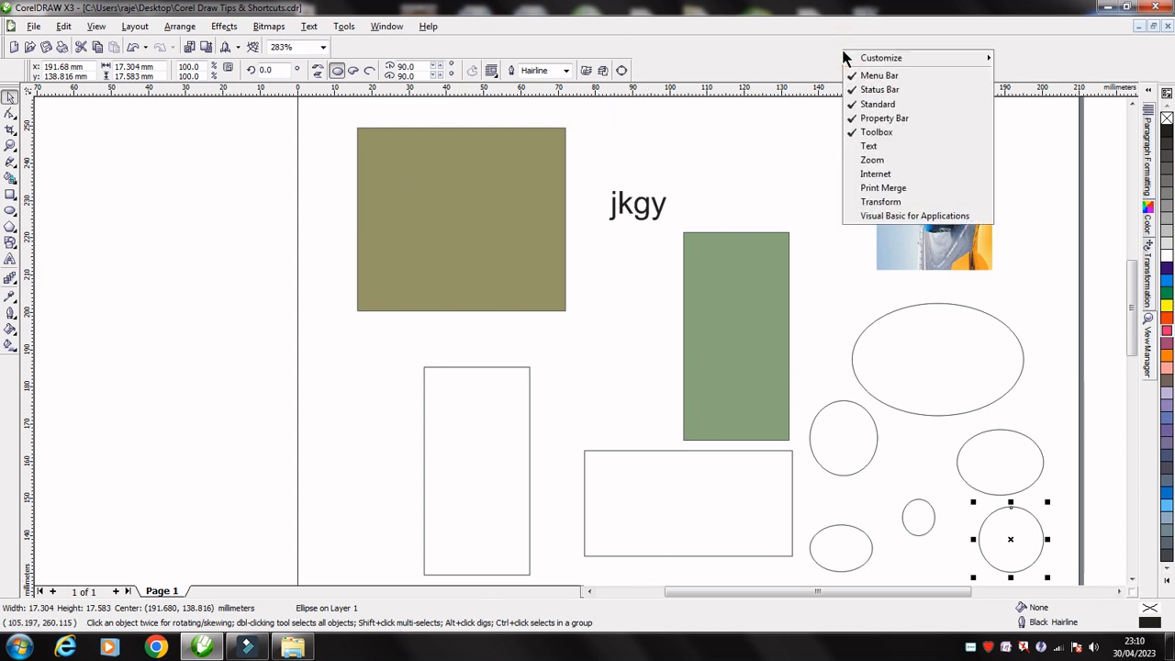
pyautogui.click(886, 147)
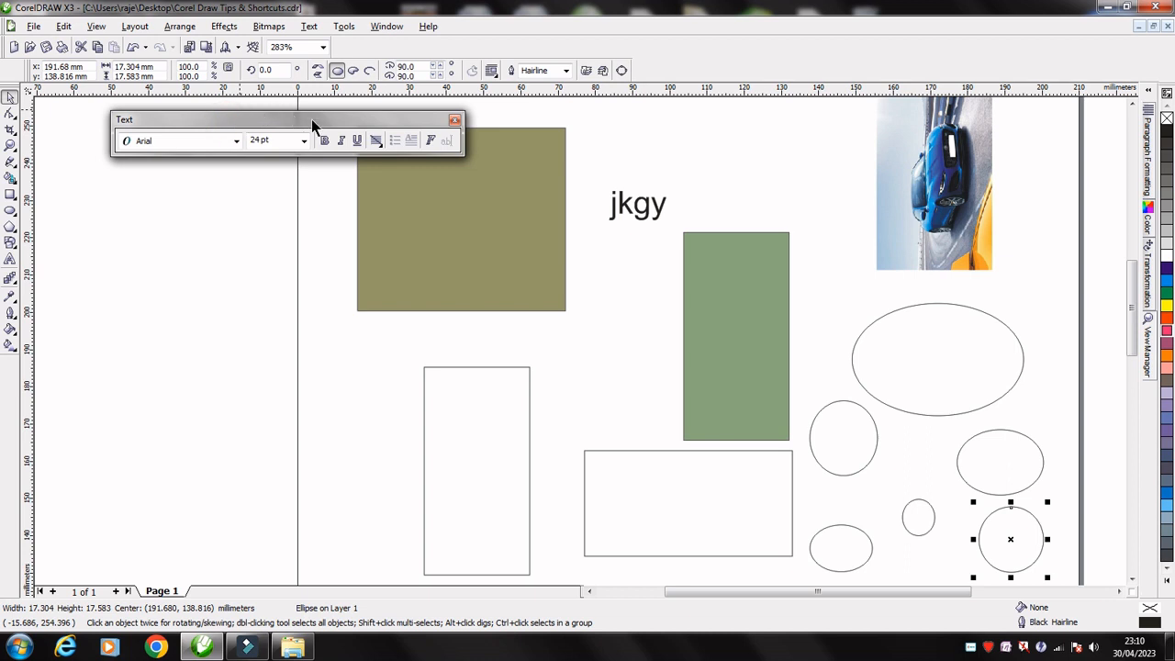
pyautogui.moveTo(384, 122); pyautogui.dragTo(541, 121)
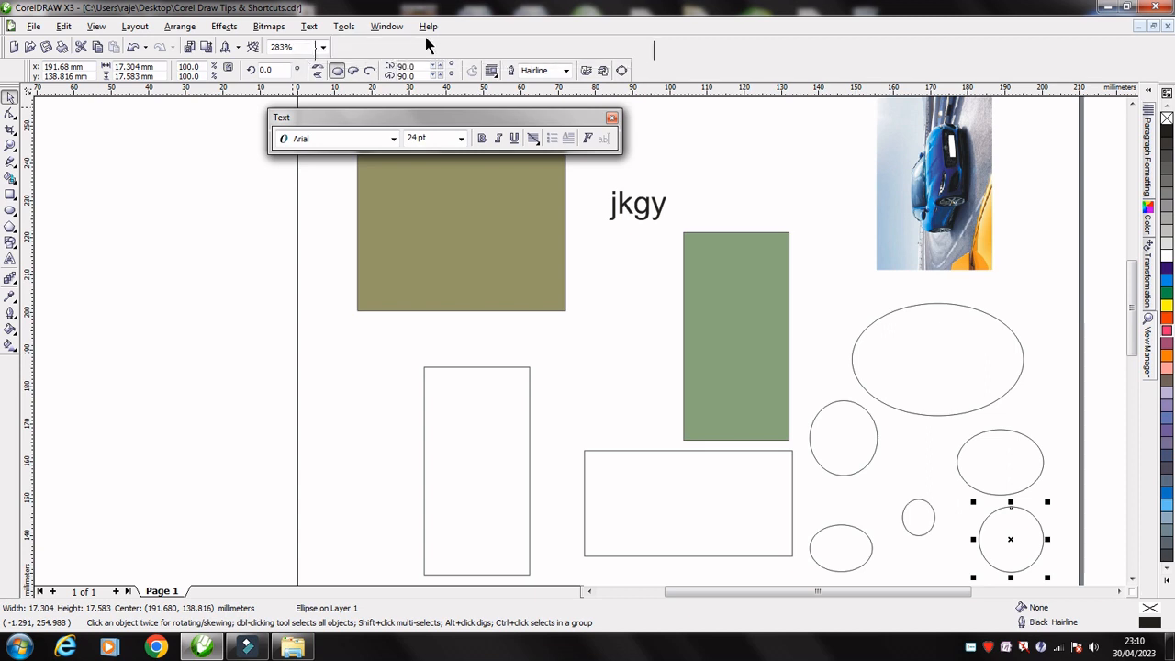
pyautogui.moveTo(428, 48); pyautogui.dragTo(426, 37)
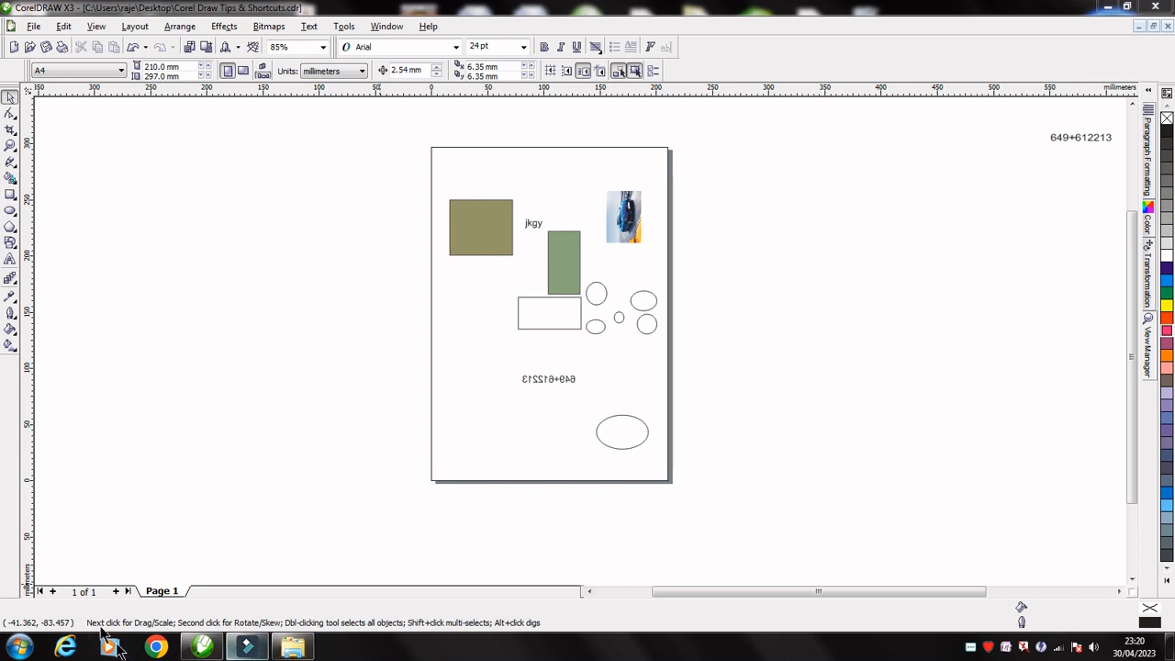
# Open the Windows On-Screen Keyboard over the drawing
pyautogui.click(20, 647)
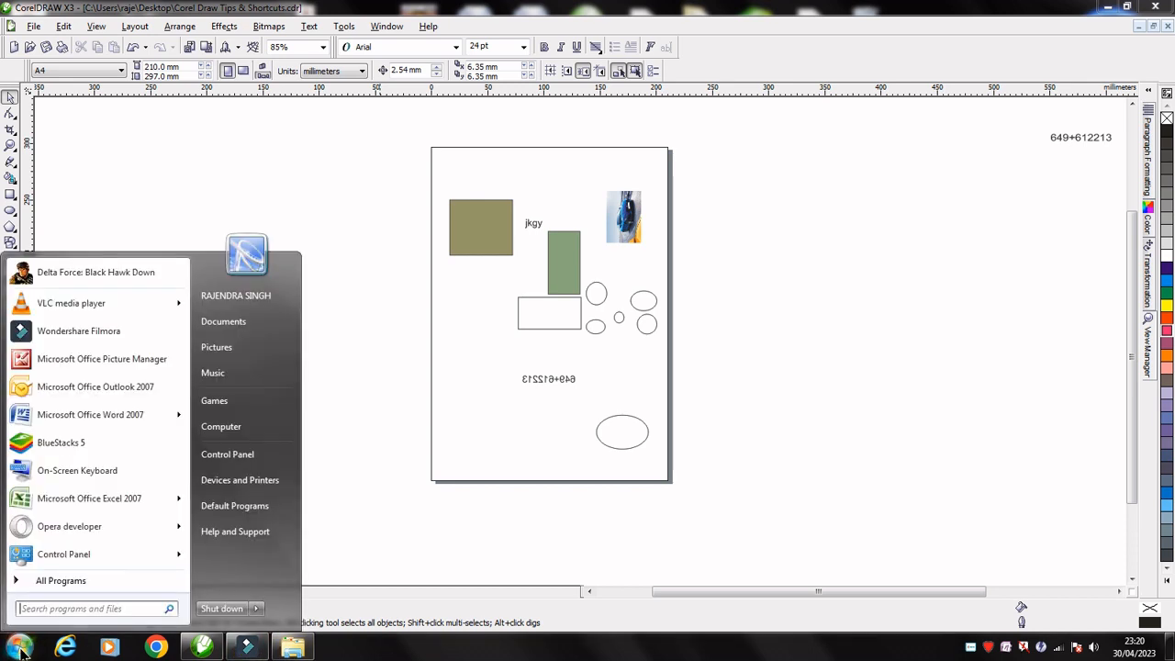
pyautogui.click(106, 472)
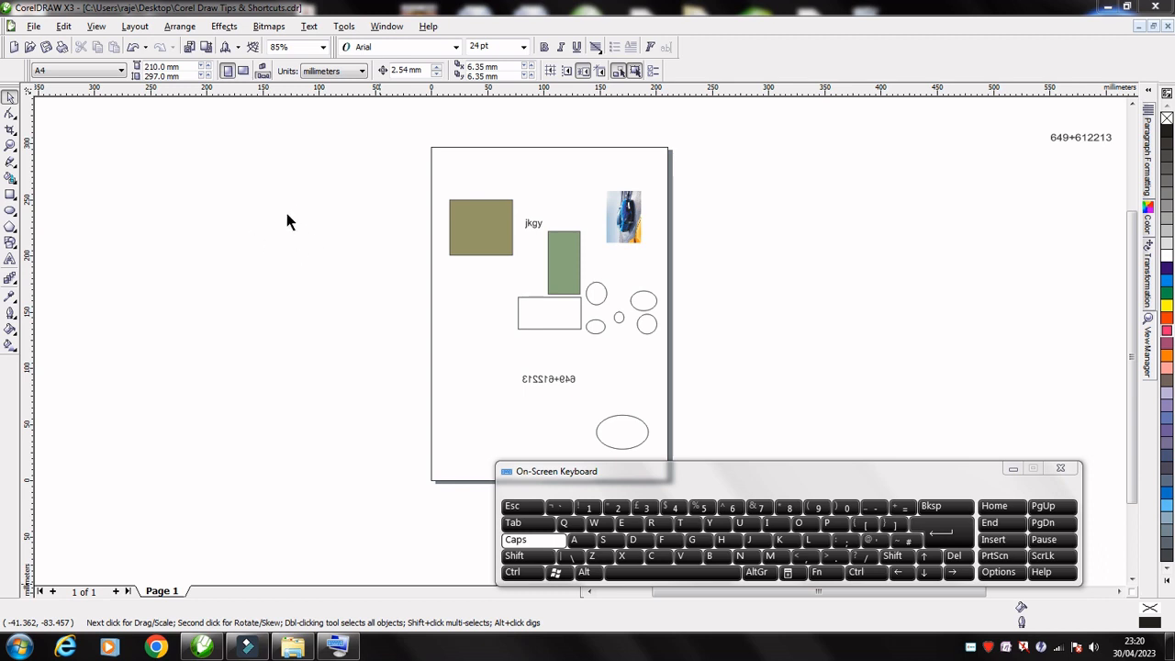
# Return to the drawing, open the CorelDRAW Help window and close it
pyautogui.click(769, 296)
pyautogui.press('F1')
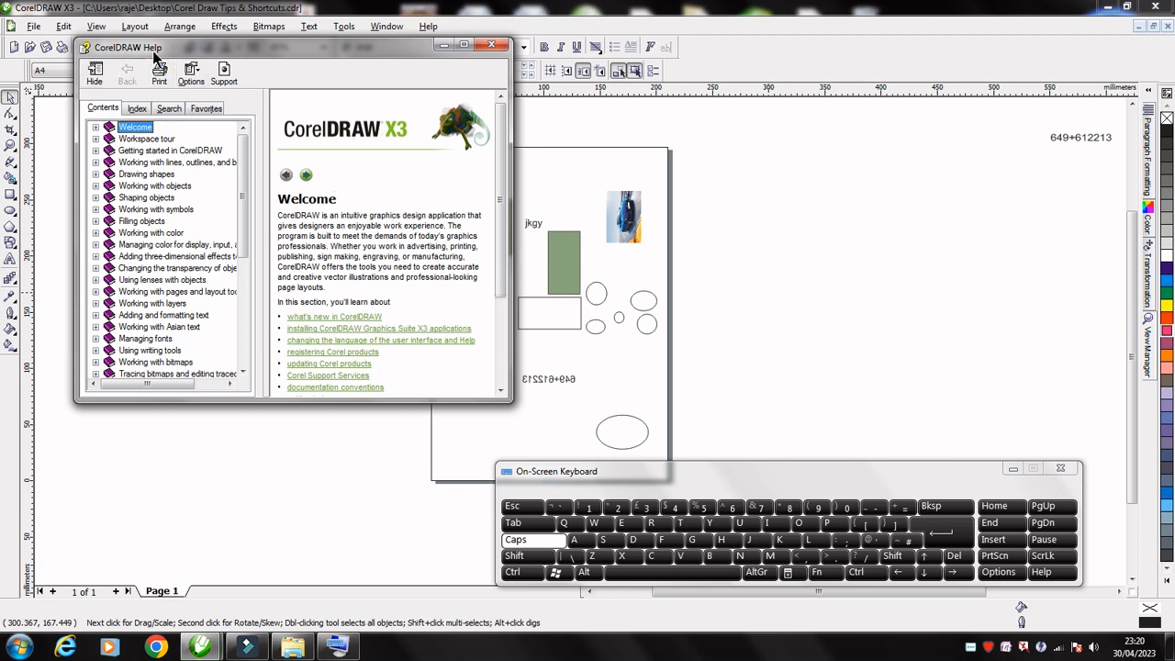
pyautogui.click(493, 46)
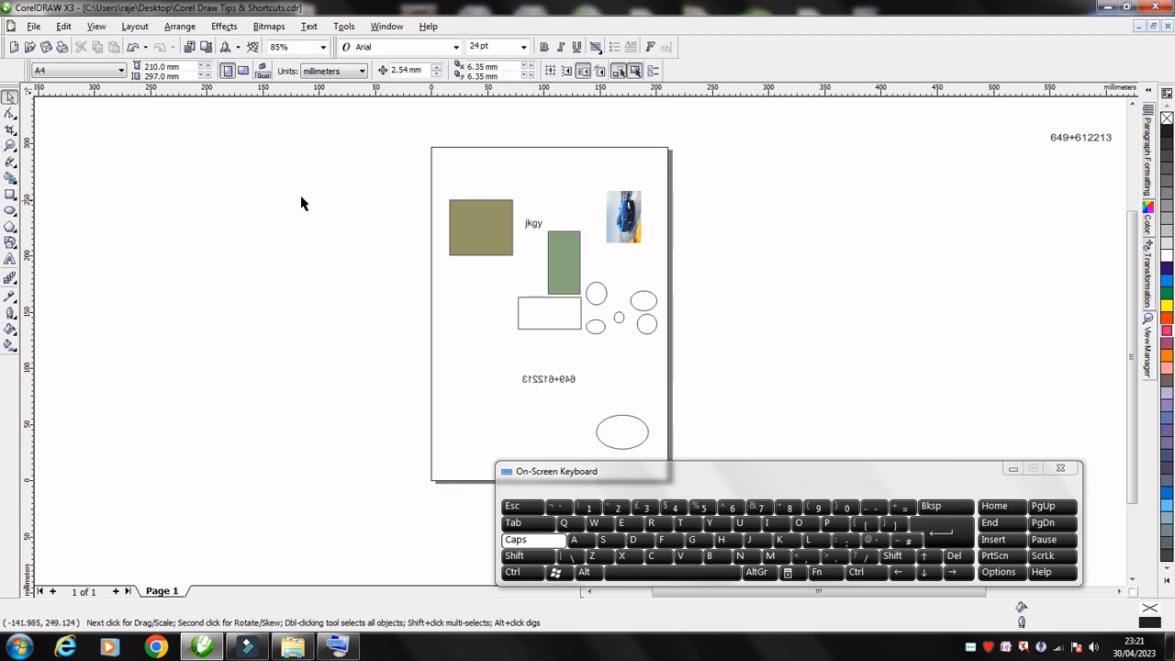
# Zoom in on the area around the olive rectangle, and further in on the "jkgy" text
pyautogui.press('z')
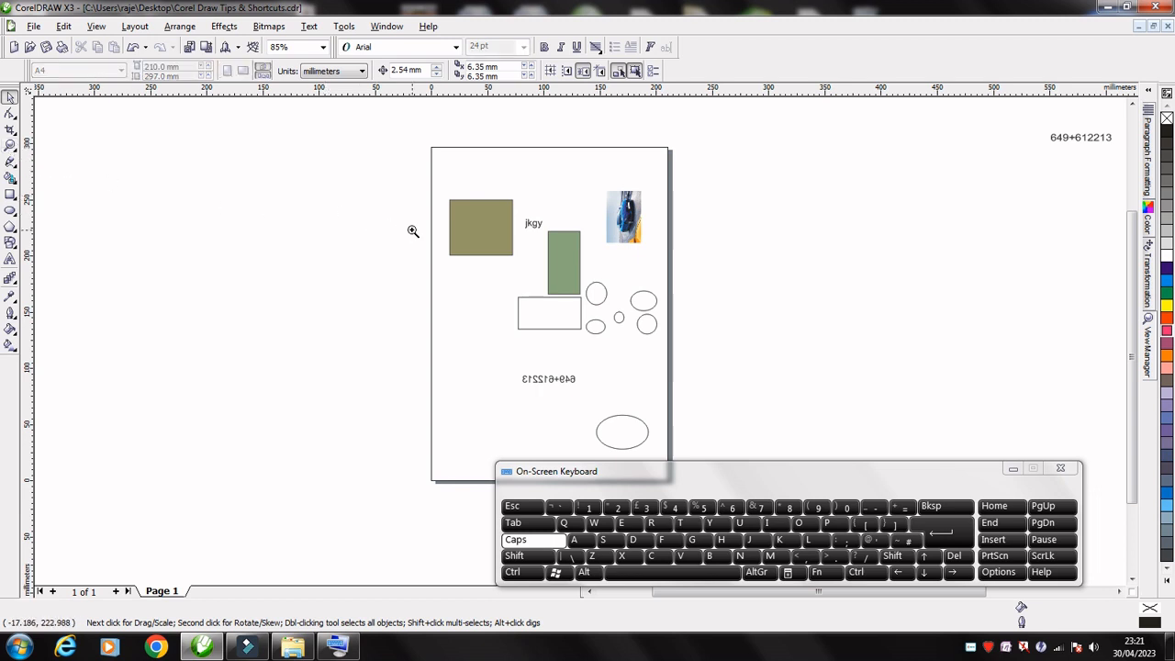
pyautogui.moveTo(417, 184); pyautogui.dragTo(592, 276)
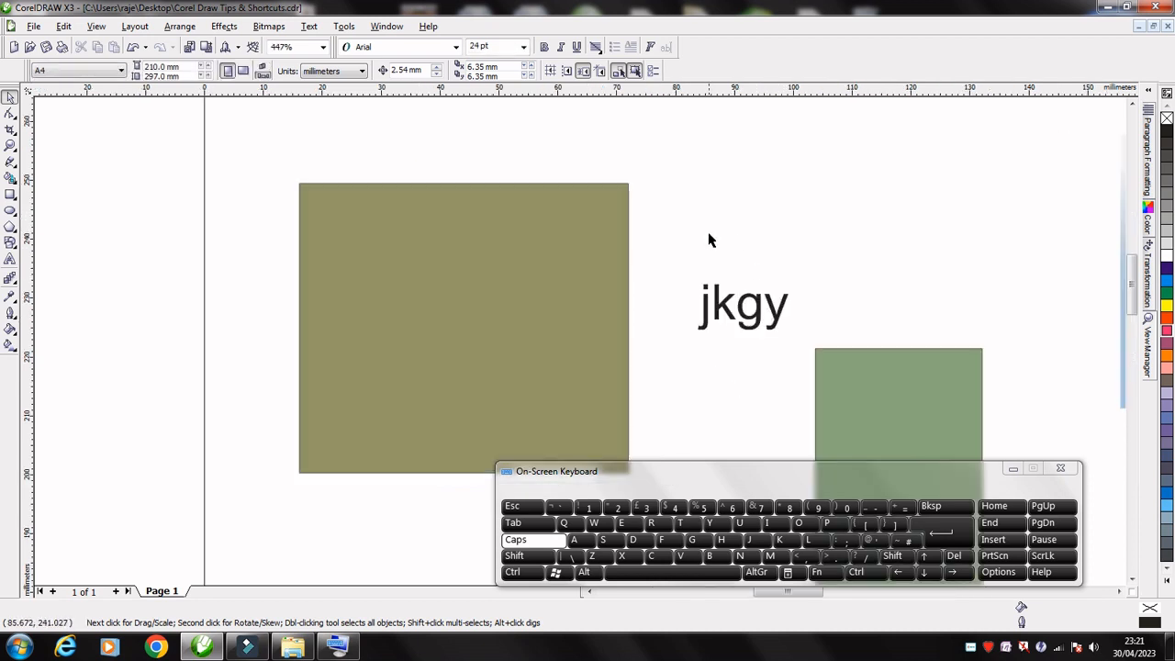
pyautogui.moveTo(668, 240); pyautogui.dragTo(820, 349)
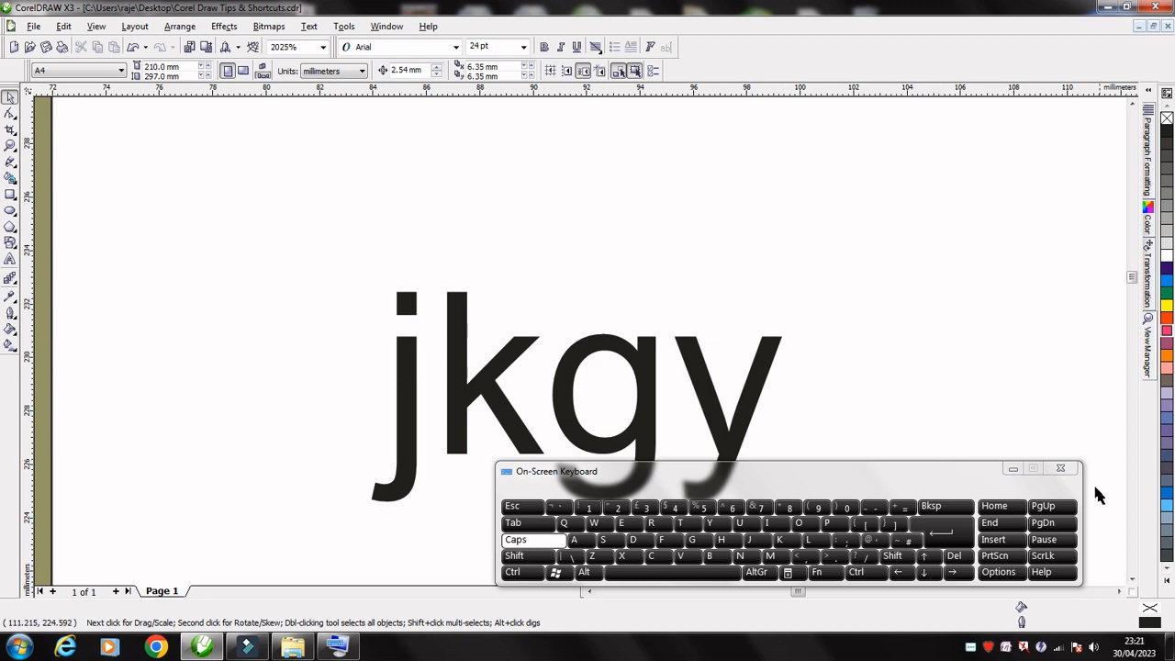
# Minimize the On-Screen Keyboard and zoom out from the "jkgy" text to 250%
pyautogui.click(1011, 470)
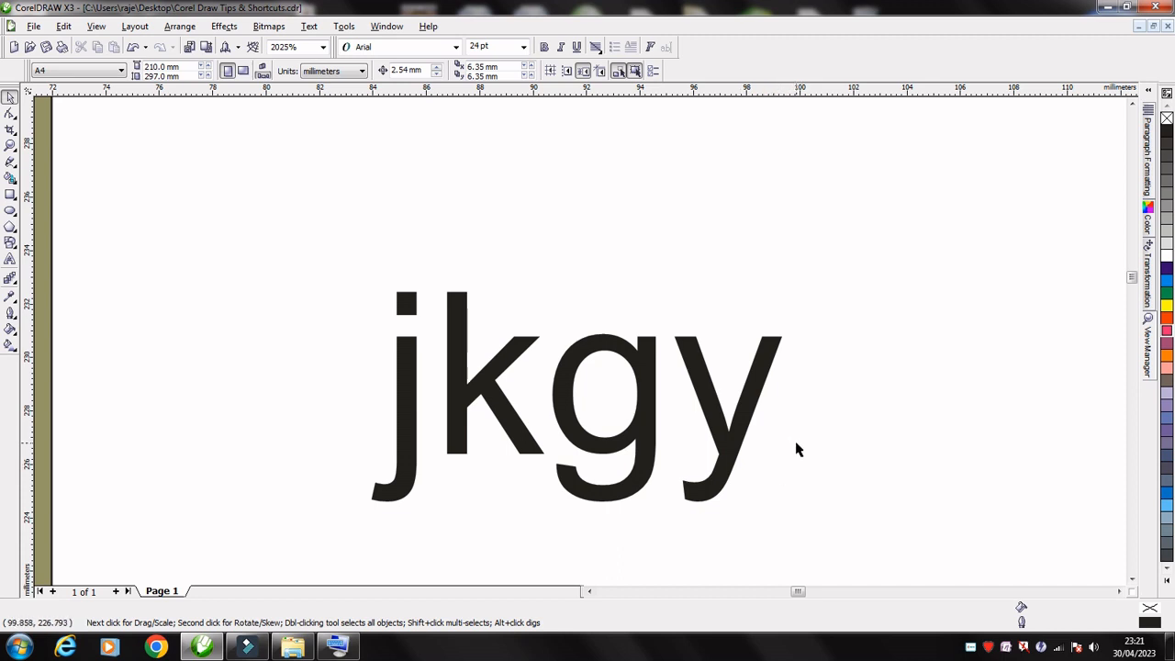
pyautogui.scroll(-1, 796, 446)
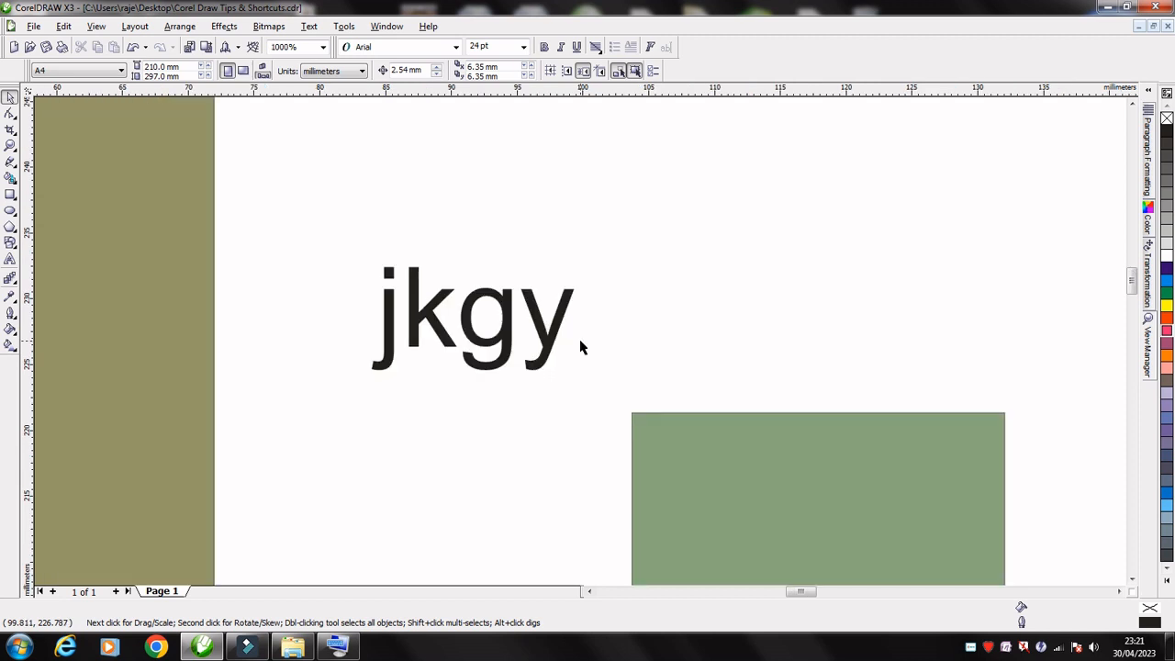
pyautogui.scroll(-1, 580, 347)
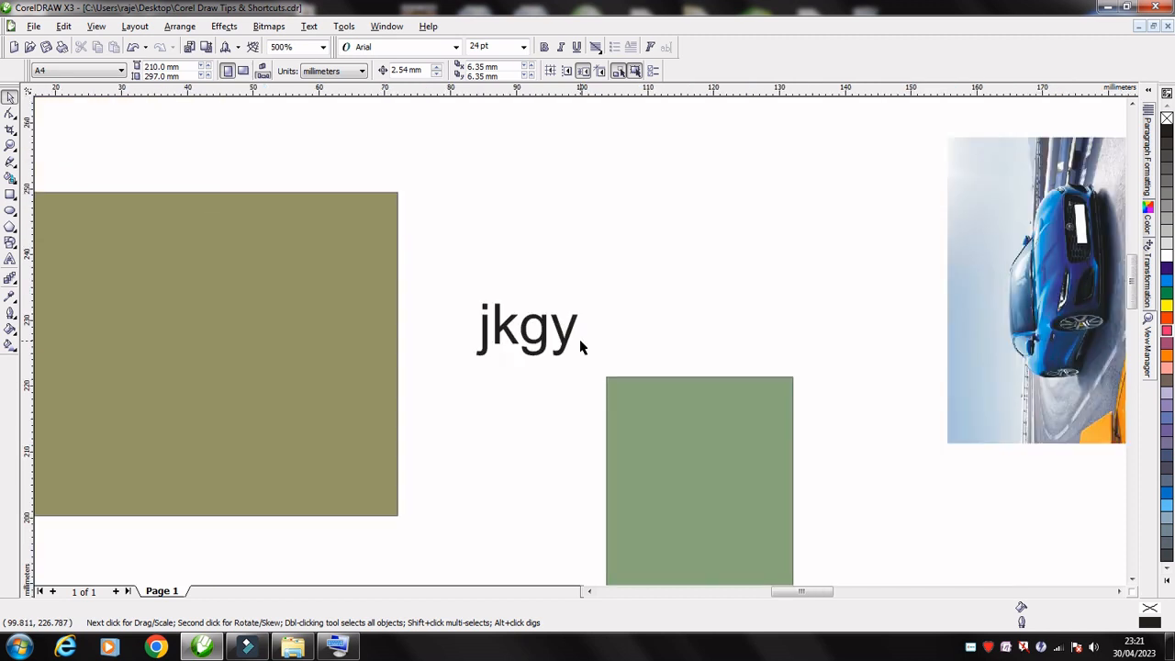
pyautogui.scroll(-1, 580, 347)
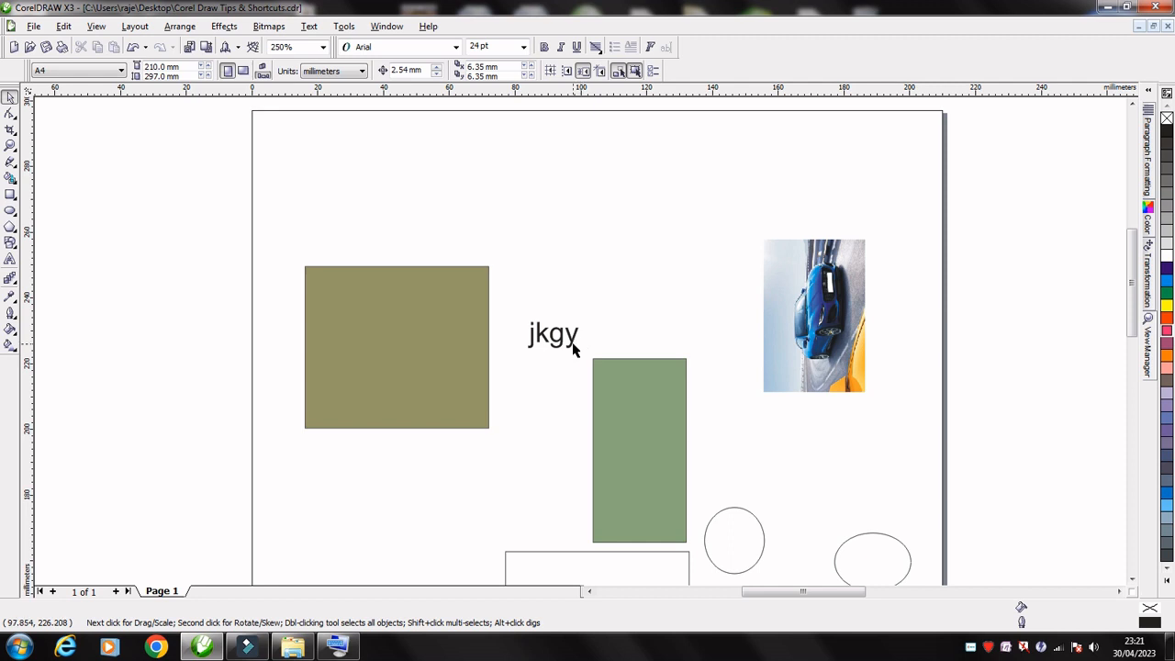
# Zoom in on the area spanning the "jkgy" text, green rectangle and car picture, and zoom out to 100%
pyautogui.press('F2')
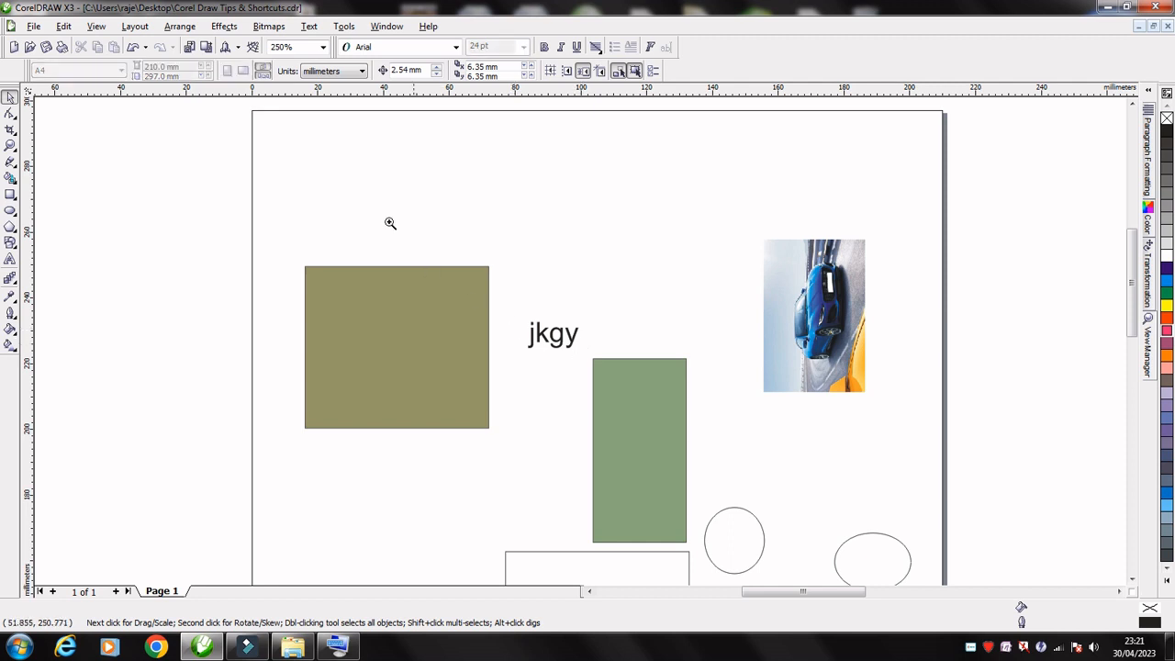
pyautogui.moveTo(378, 204); pyautogui.dragTo(900, 511)
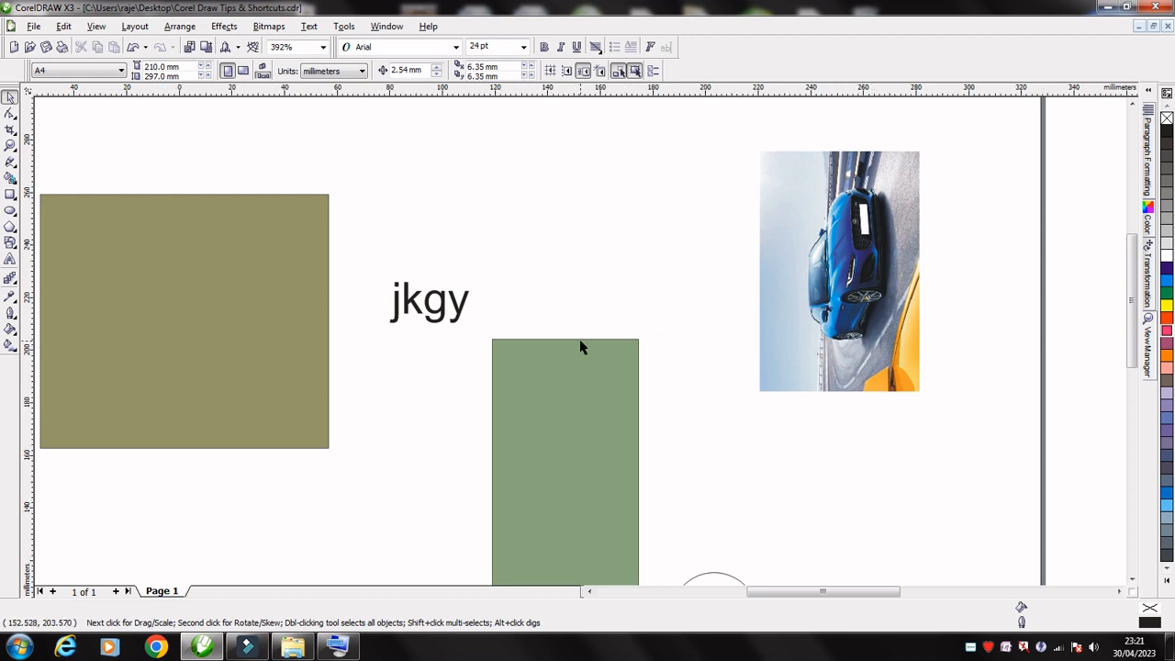
pyautogui.press('F3')
pyautogui.press('F3')
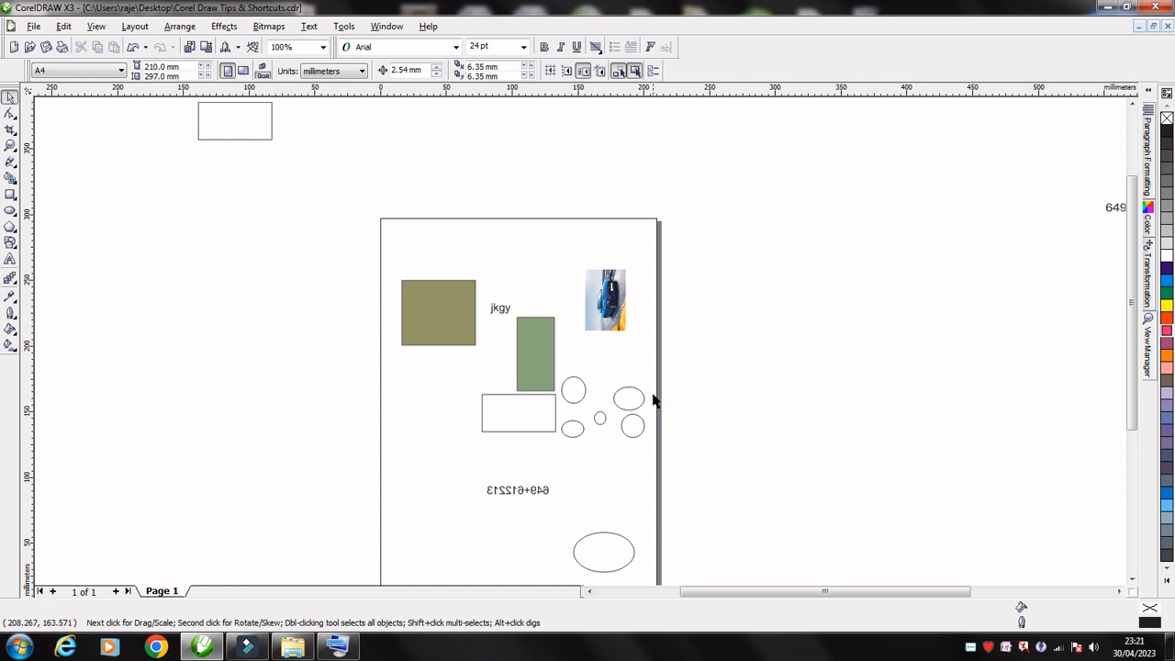
# Zoom in on the area around the "jkgy" text, green rectangle and neighbouring circles
pyautogui.press('F2')
pyautogui.moveTo(486, 283); pyautogui.dragTo(676, 432)
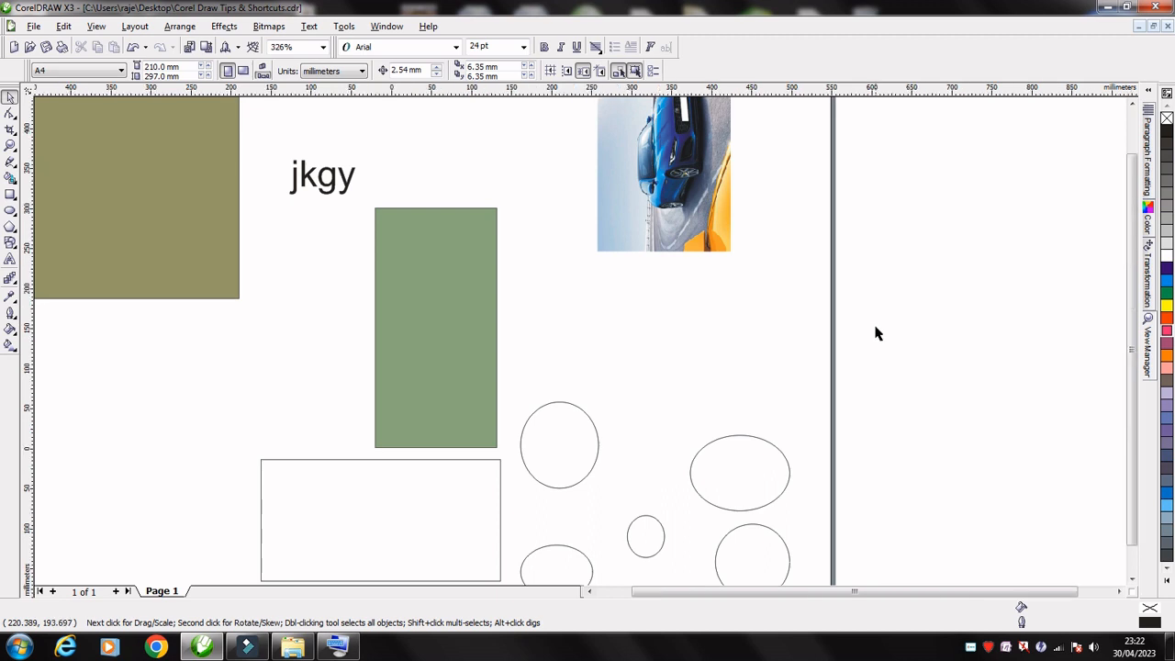
# View all objects, zoom in on the page's upper half, and zoom back out to 61%
pyautogui.press('F4')
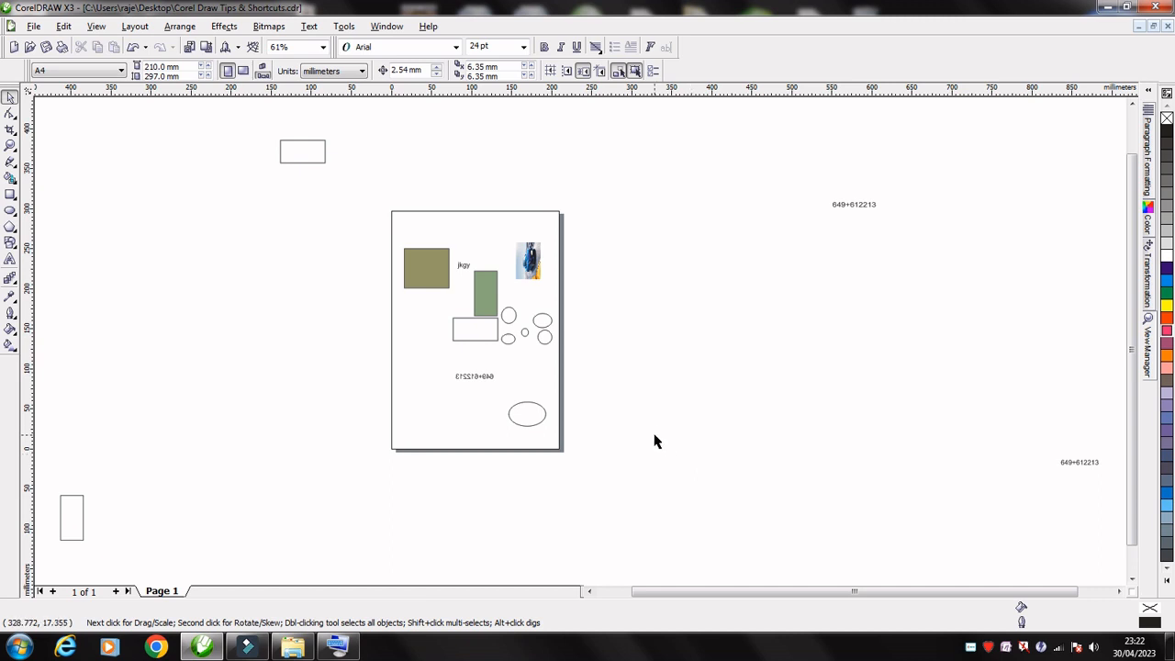
pyautogui.press('z')
pyautogui.moveTo(401, 214); pyautogui.dragTo(611, 357)
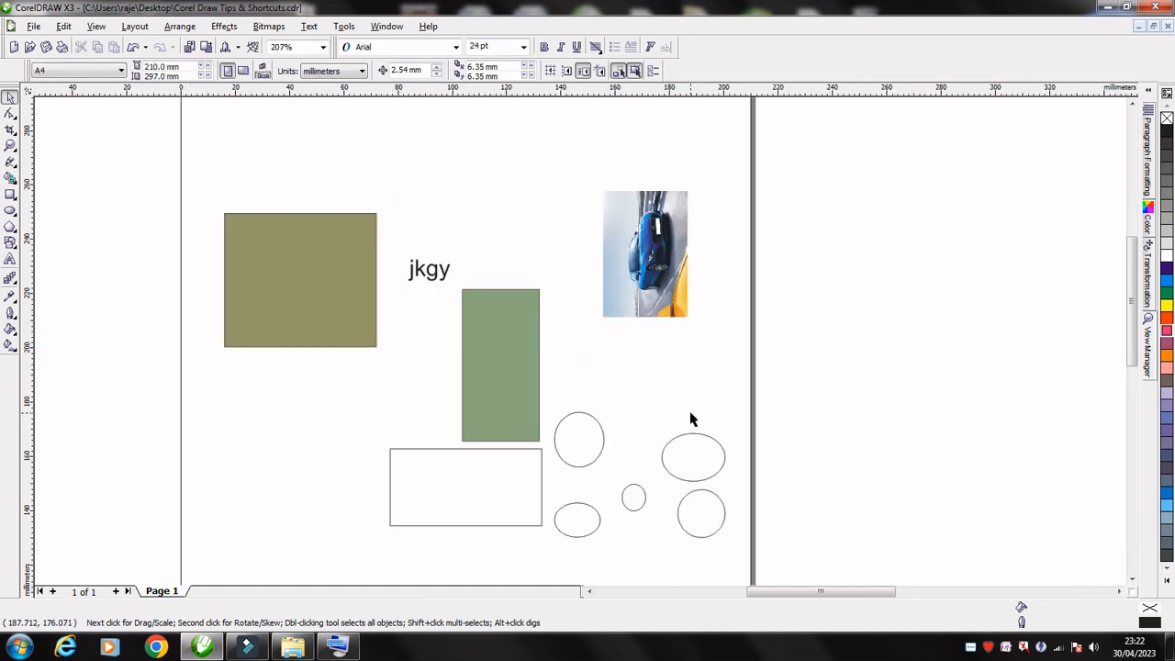
pyautogui.scroll(-1, 694, 418)
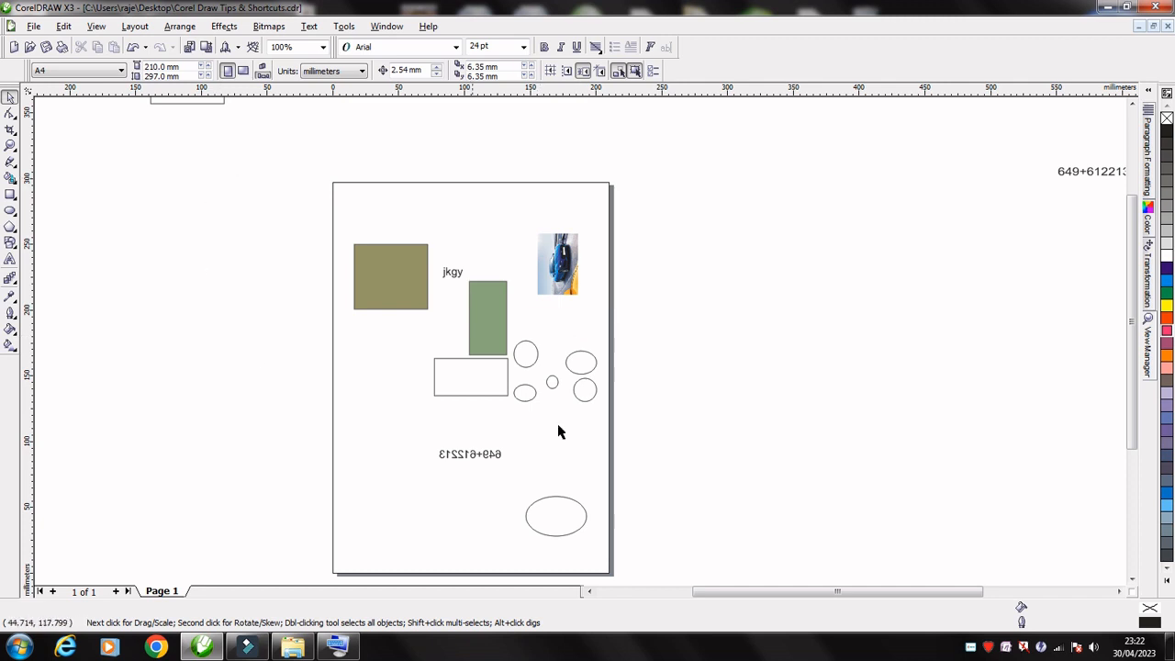
pyautogui.scroll(-1, 862, 422)
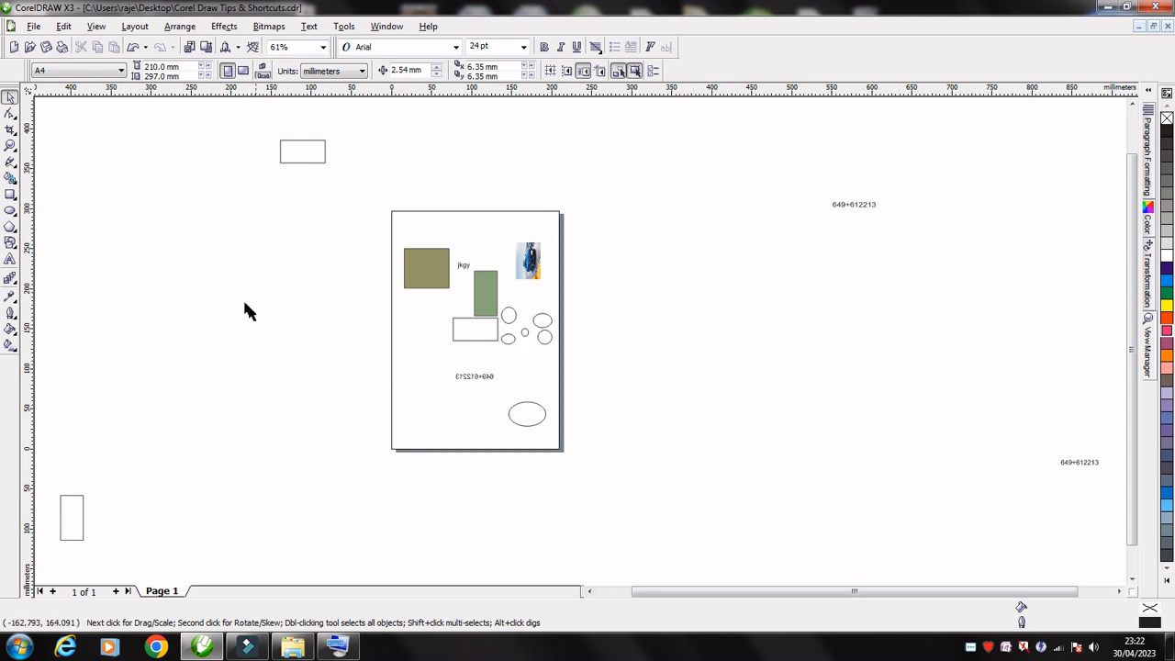
# Draw a rectangle about 125 × 99 mm in the empty area beside the page, and switch to the Ellipse tool
pyautogui.press('F5')
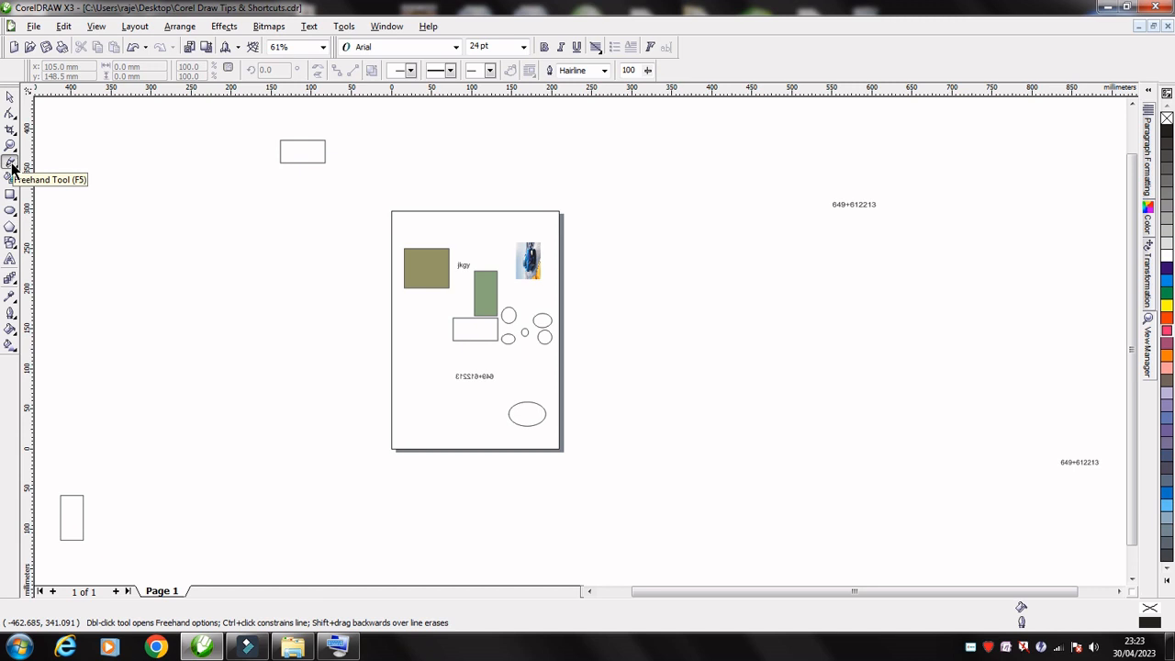
pyautogui.press('F6')
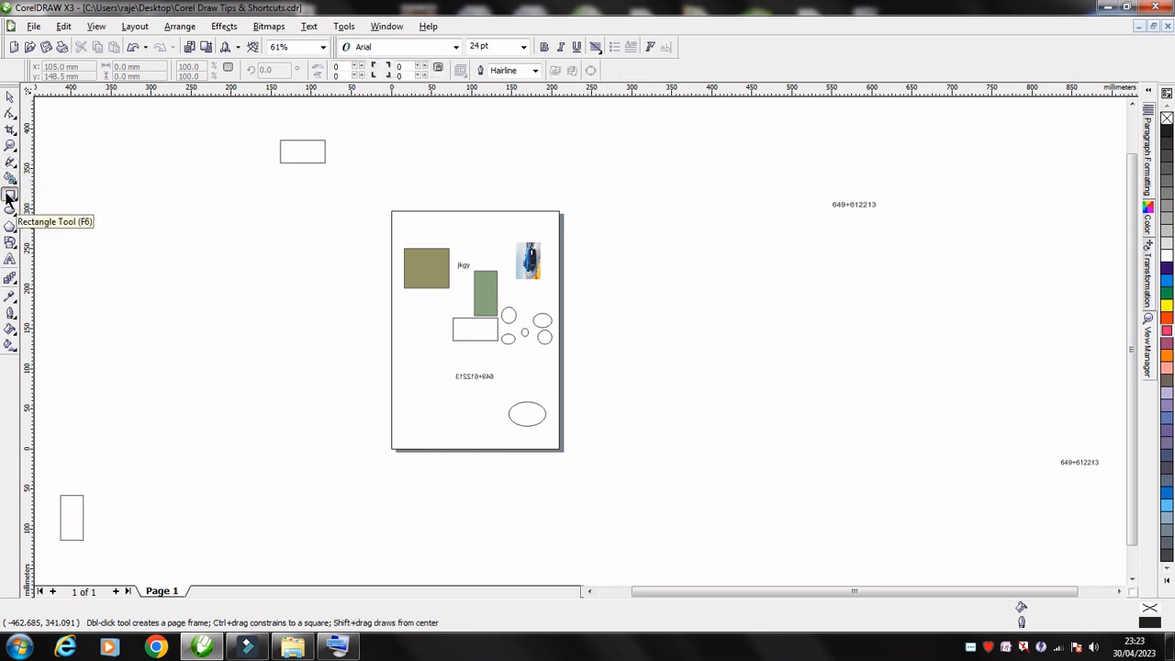
pyautogui.moveTo(109, 242); pyautogui.dragTo(208, 321)
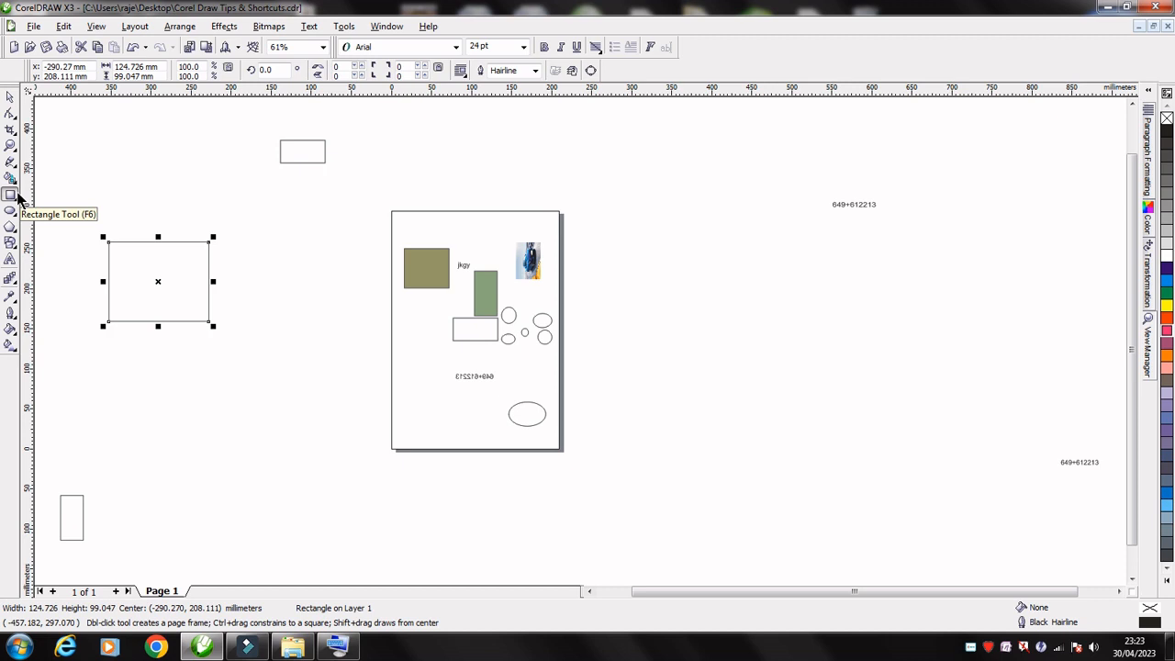
pyautogui.press('F7')
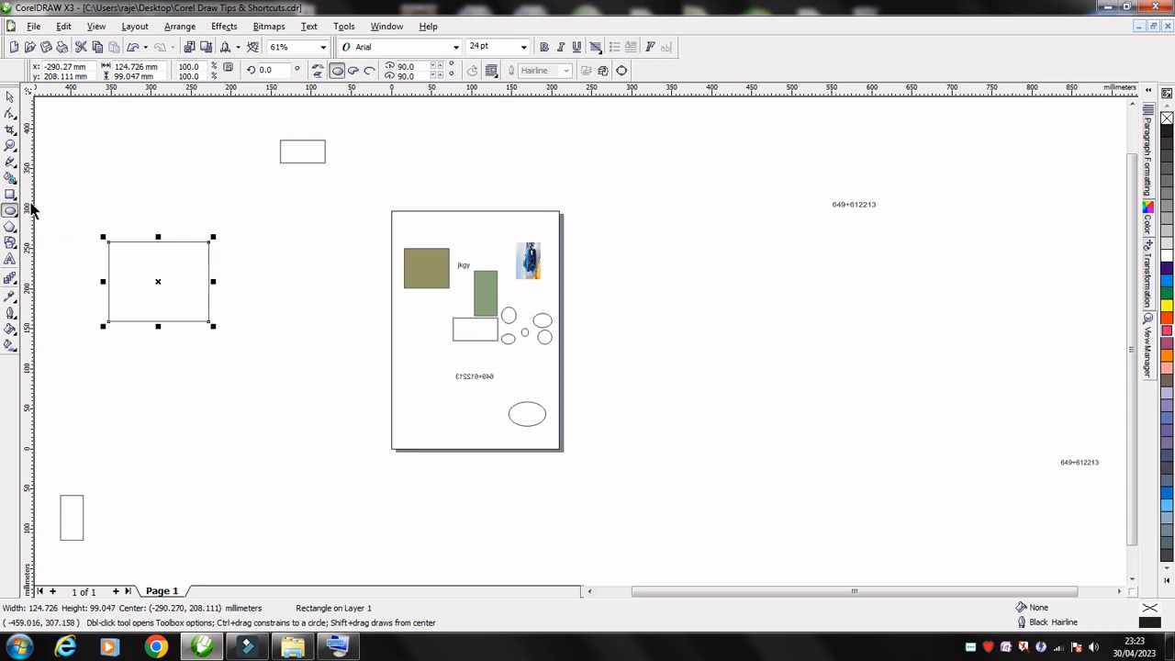
pyautogui.press('Escape')
# Add an empty paragraph text frame about 109 × 103 mm at the page's lower left with the Text tool
pyautogui.press('F8')
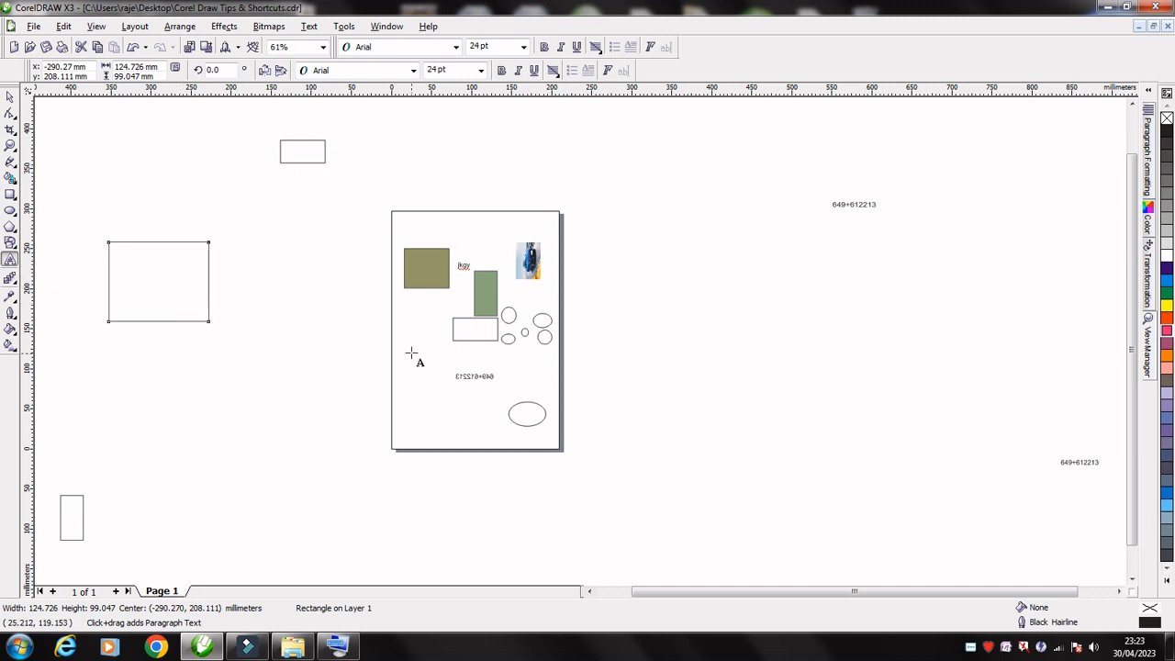
pyautogui.click(9, 96)
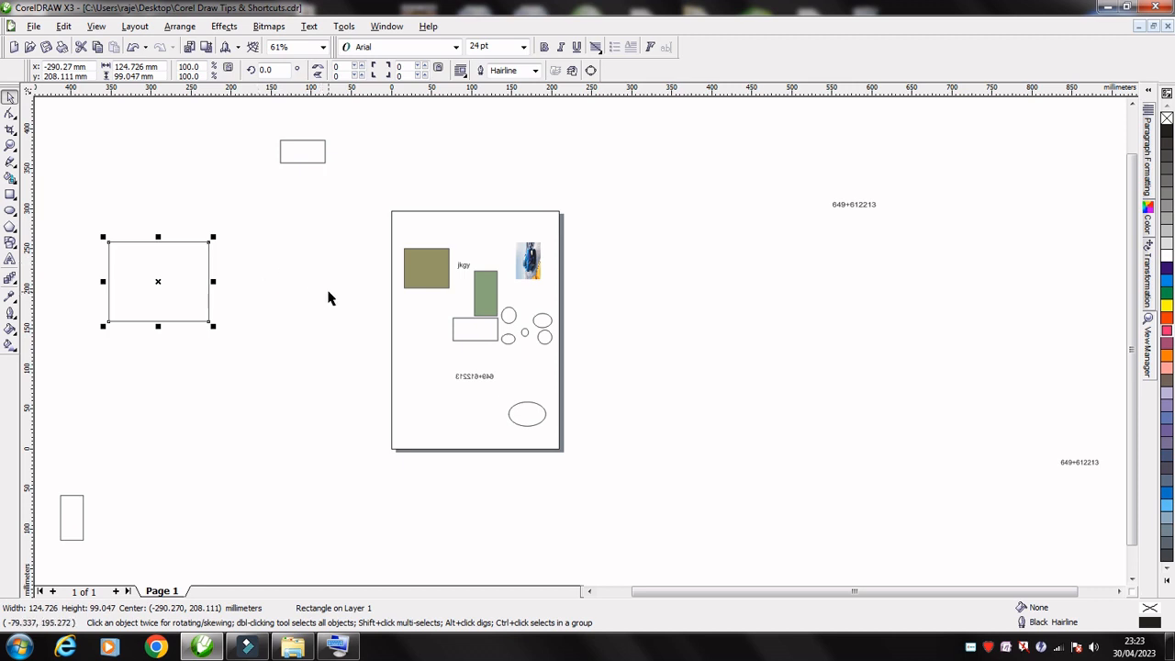
pyautogui.press('F8')
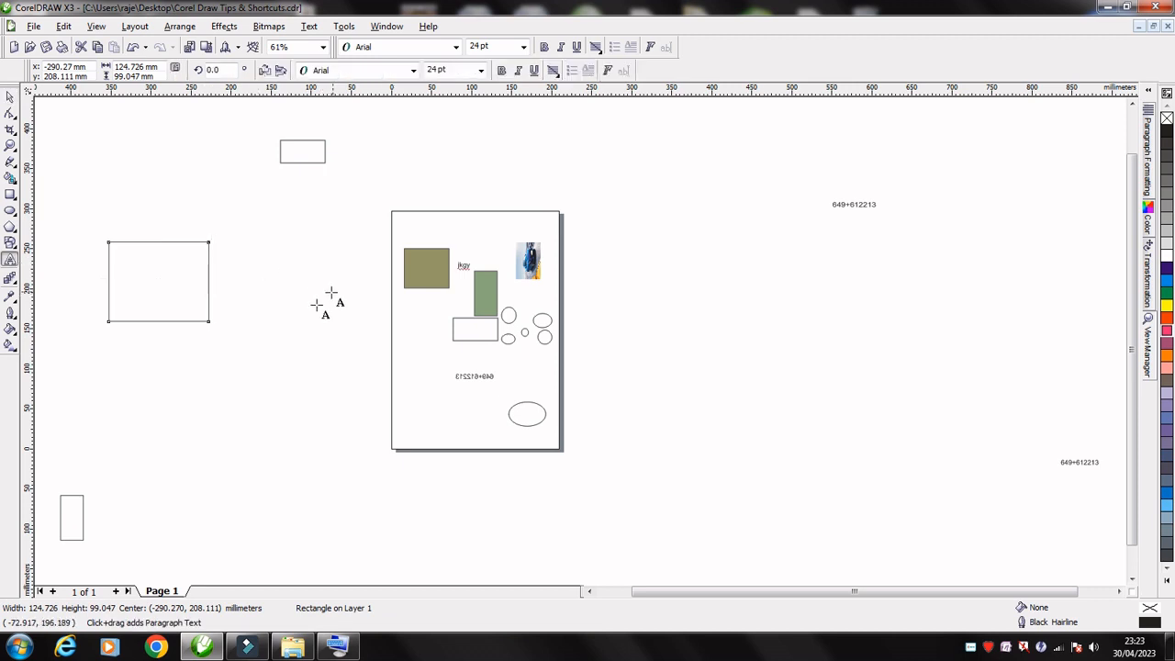
pyautogui.moveTo(398, 372); pyautogui.dragTo(484, 455)
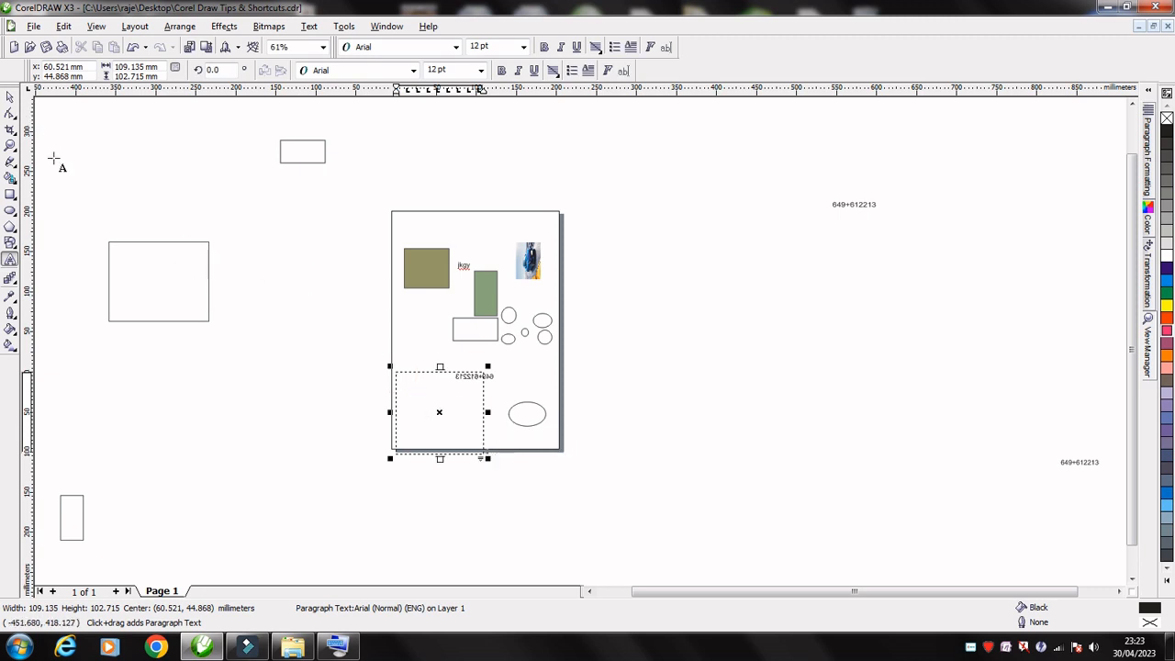
pyautogui.click(10, 96)
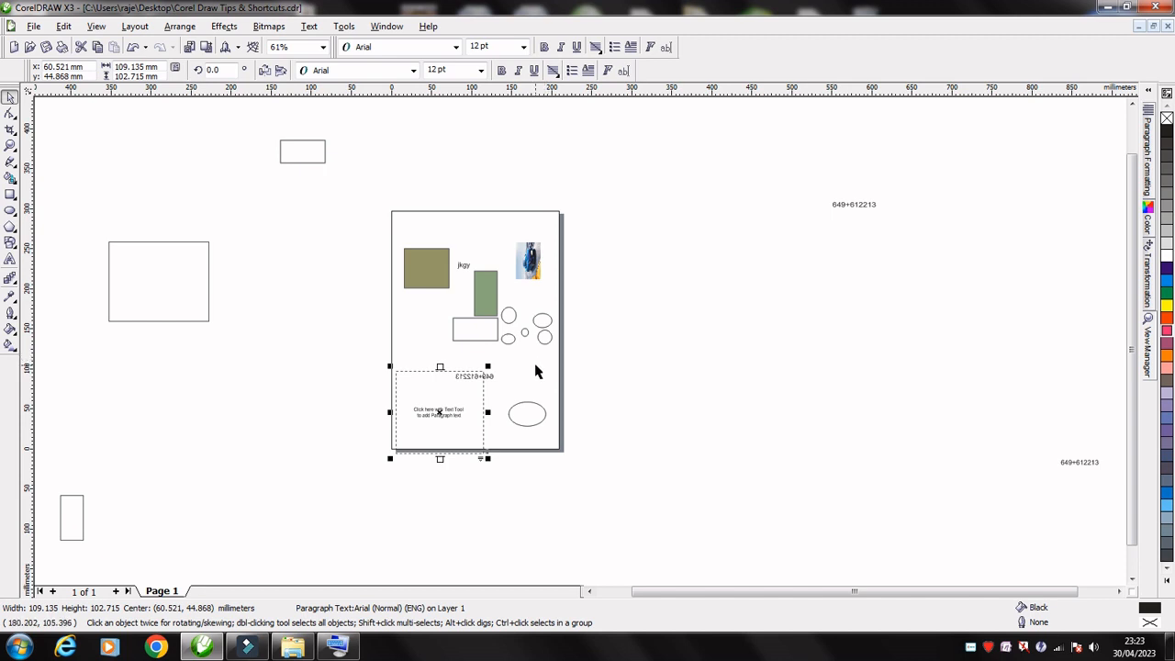
# Preview the whole drawing full screen twice, returning to the normal view each time
pyautogui.press('F9')
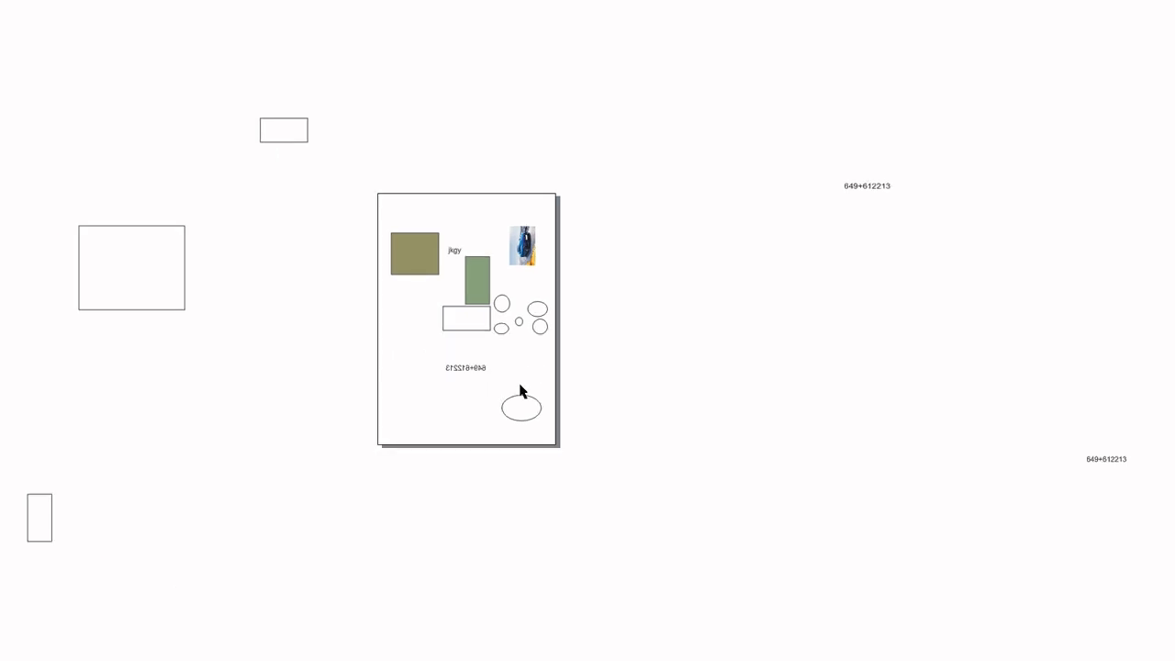
pyautogui.press('F9')
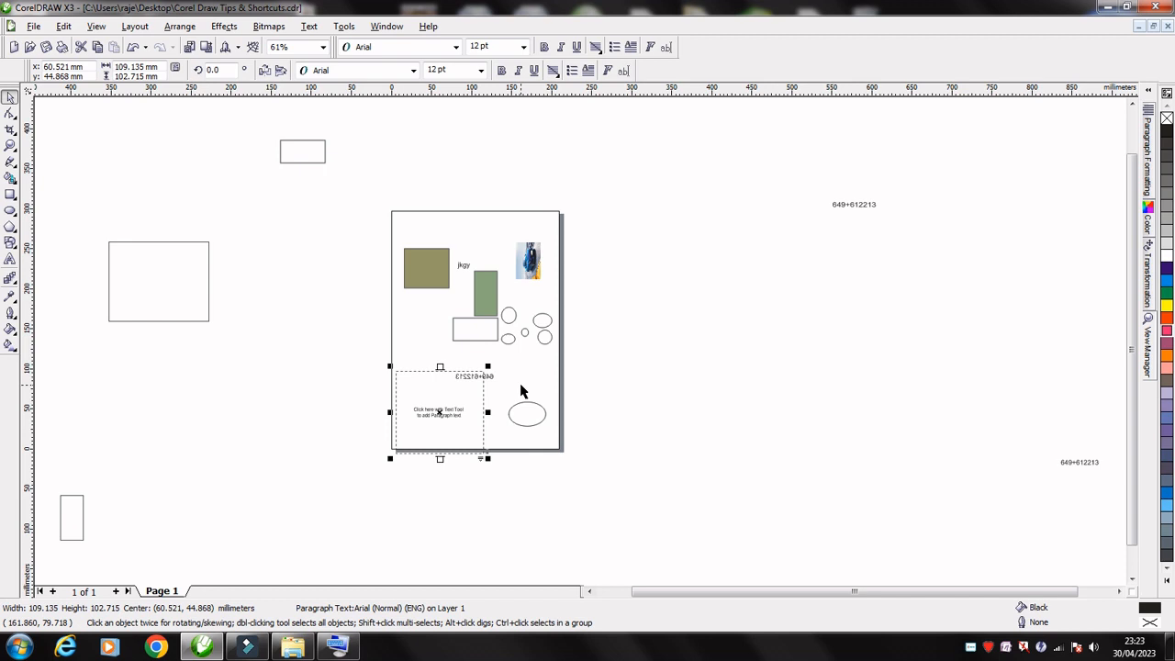
pyautogui.press('F9')
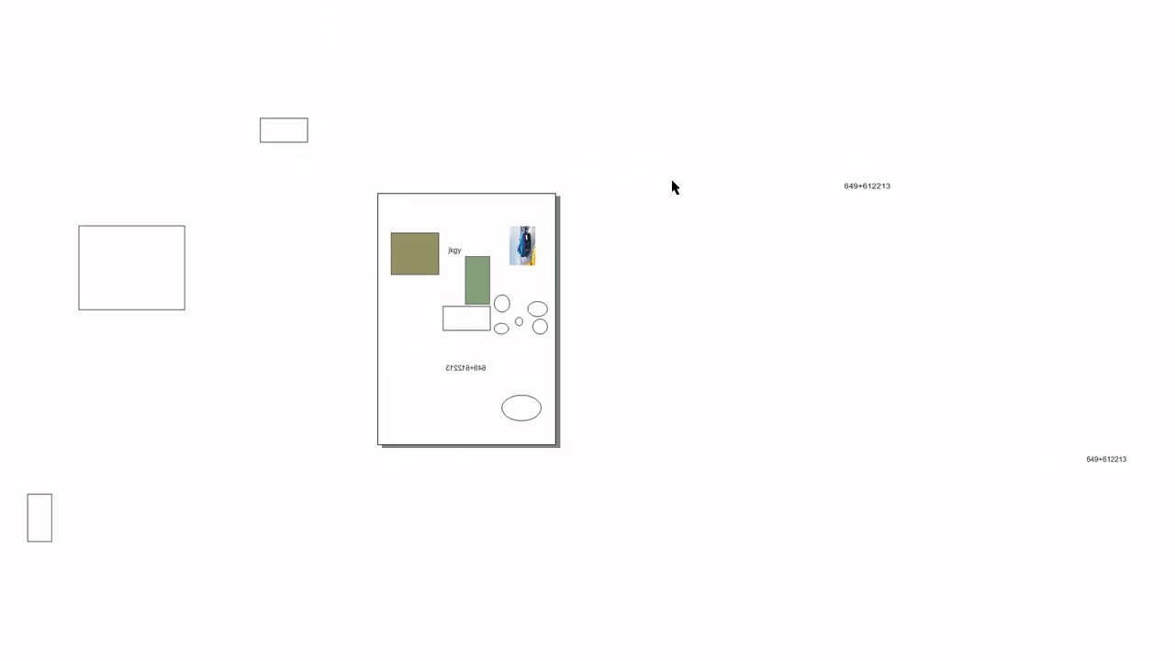
pyautogui.press('F9')
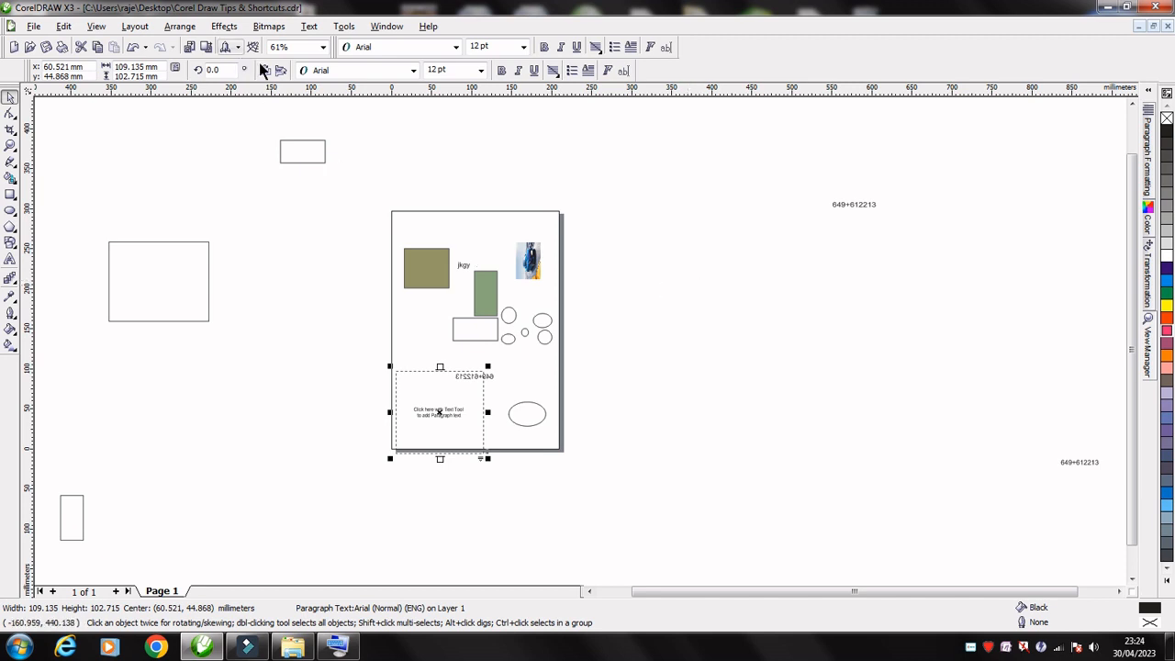
# Zoom in to 114% on the page, preview it full screen and return to the normal view
pyautogui.press('z')
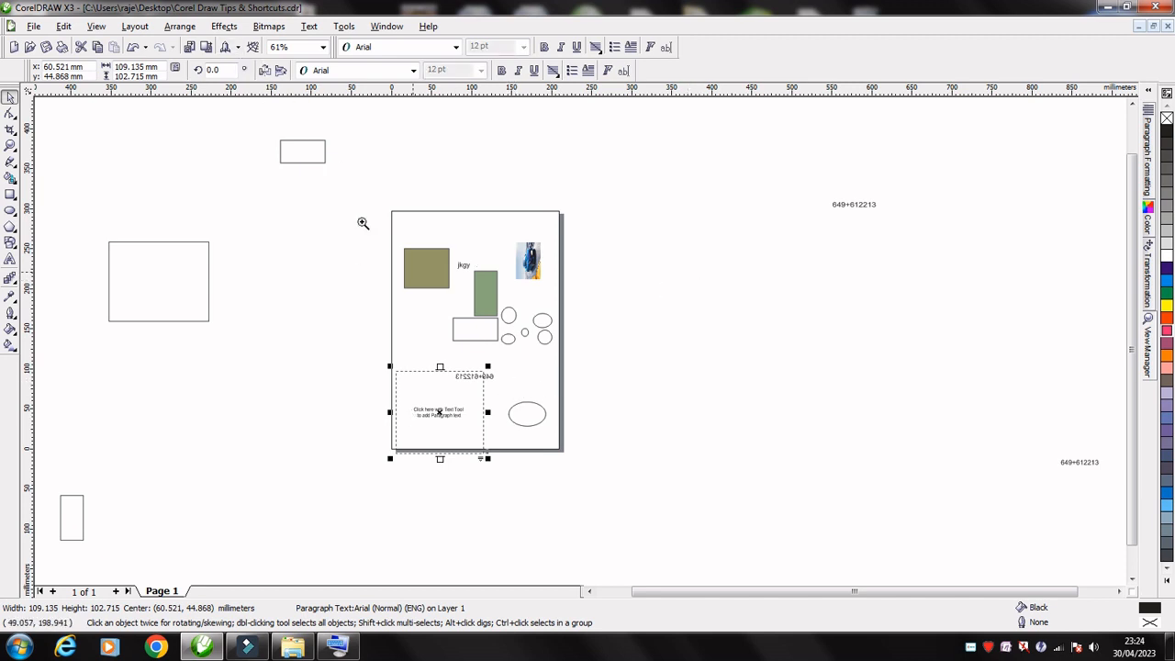
pyautogui.moveTo(369, 199); pyautogui.dragTo(575, 461)
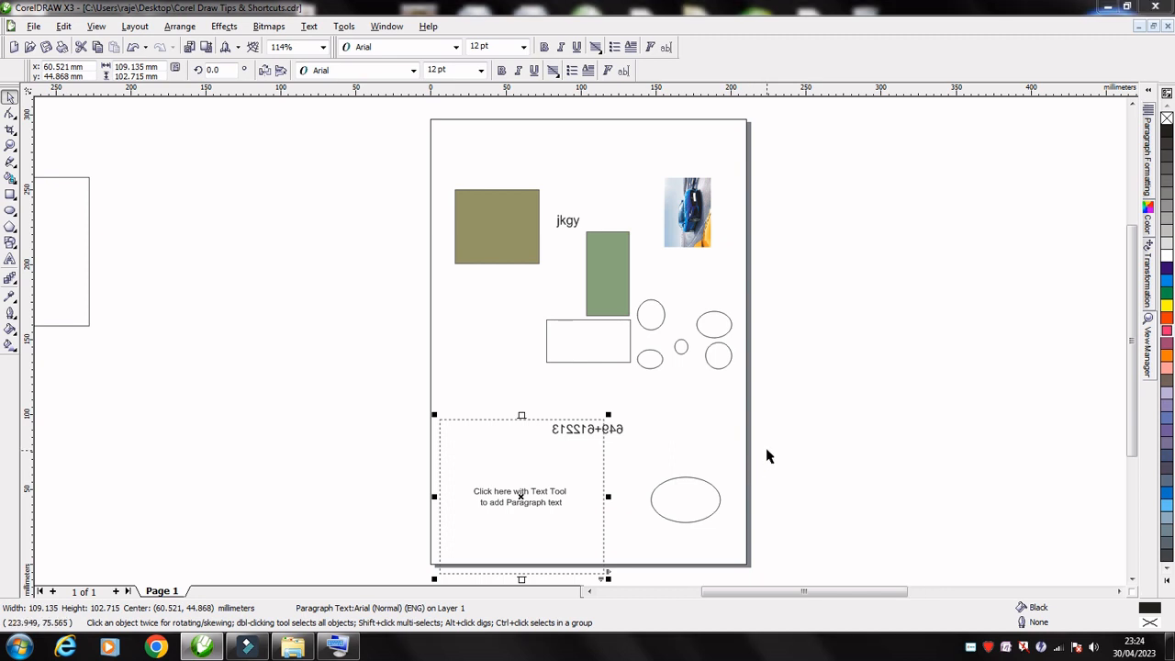
pyautogui.press('F9')
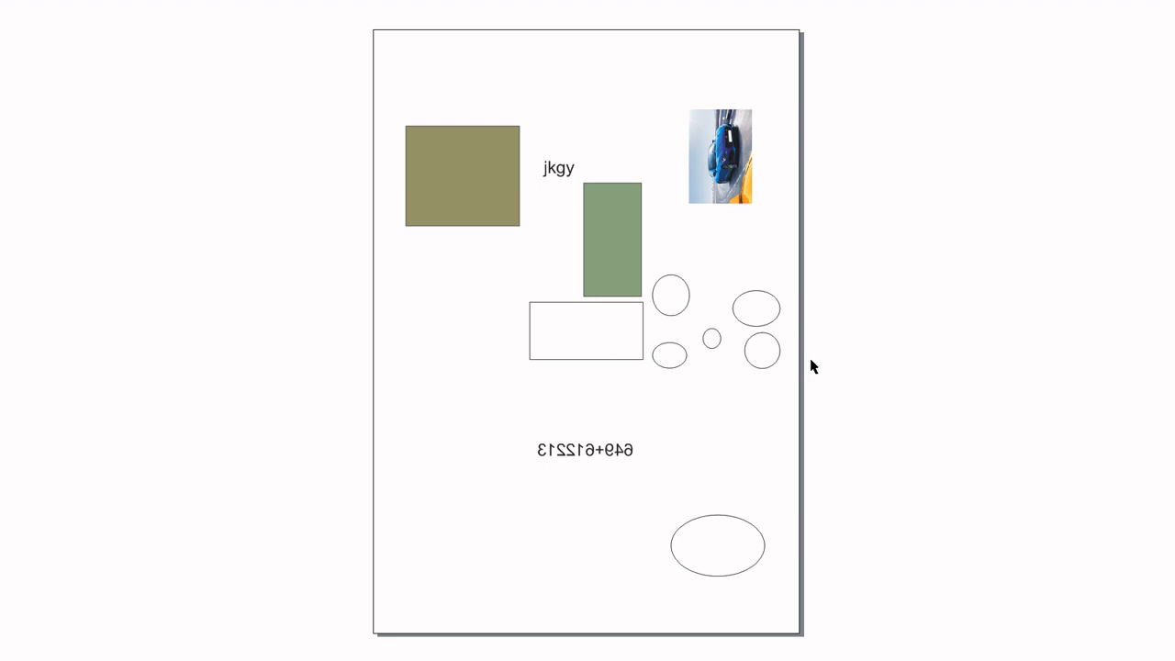
pyautogui.press('Escape')
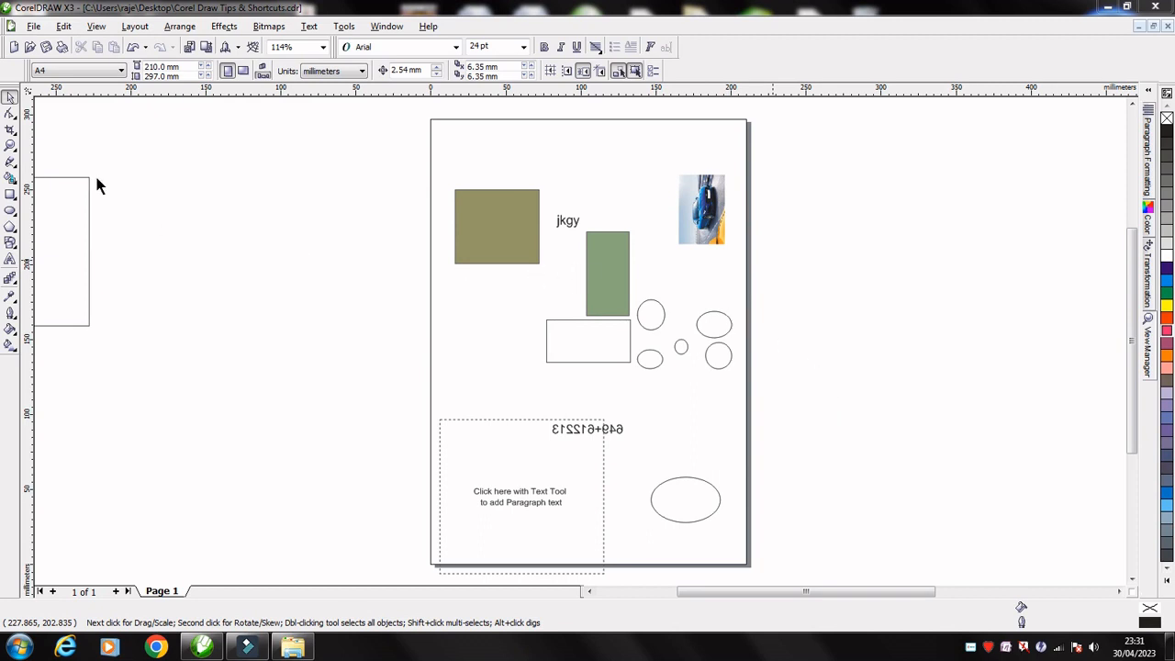
pyautogui.click(12, 116)
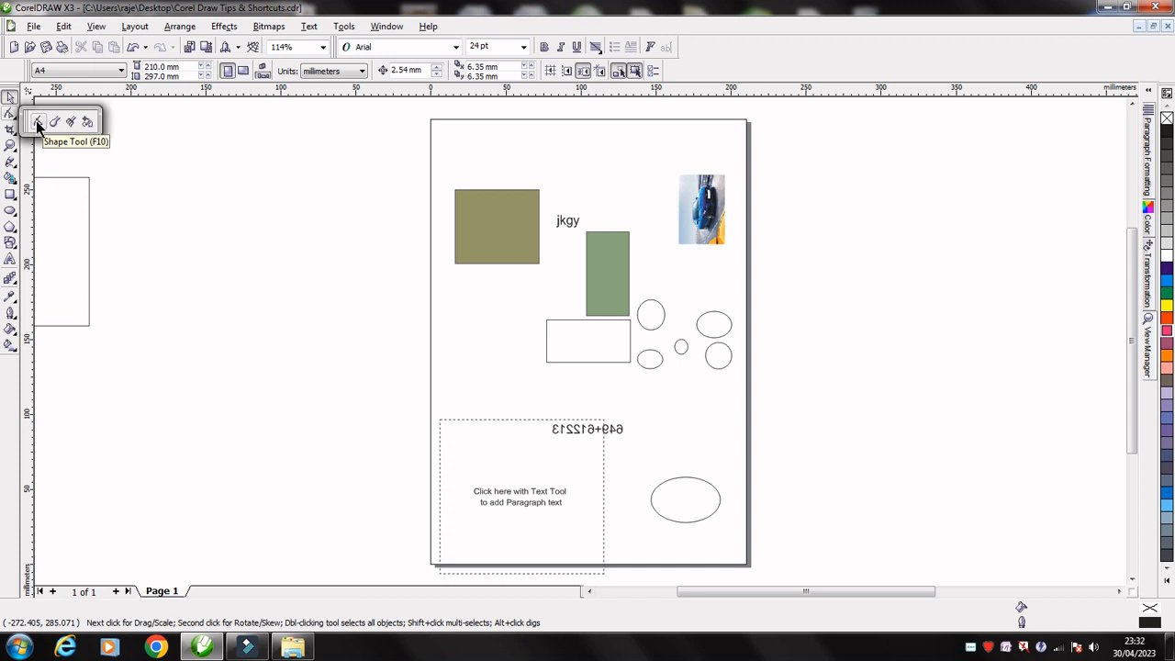
pyautogui.click(235, 210)
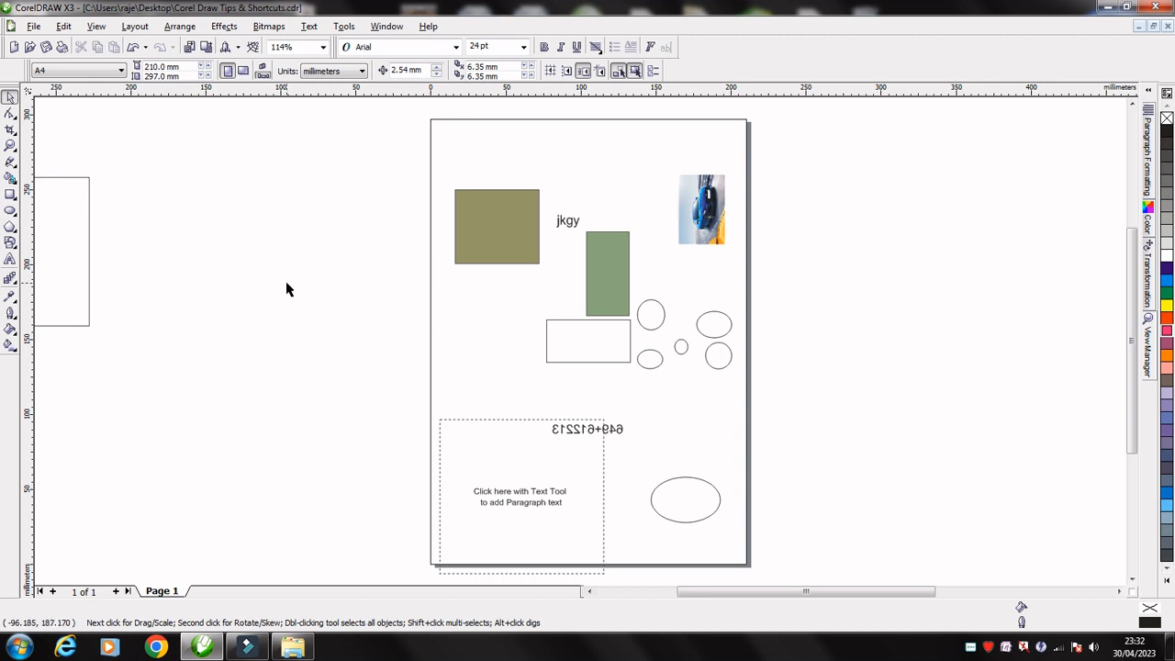
pyautogui.press('F11')
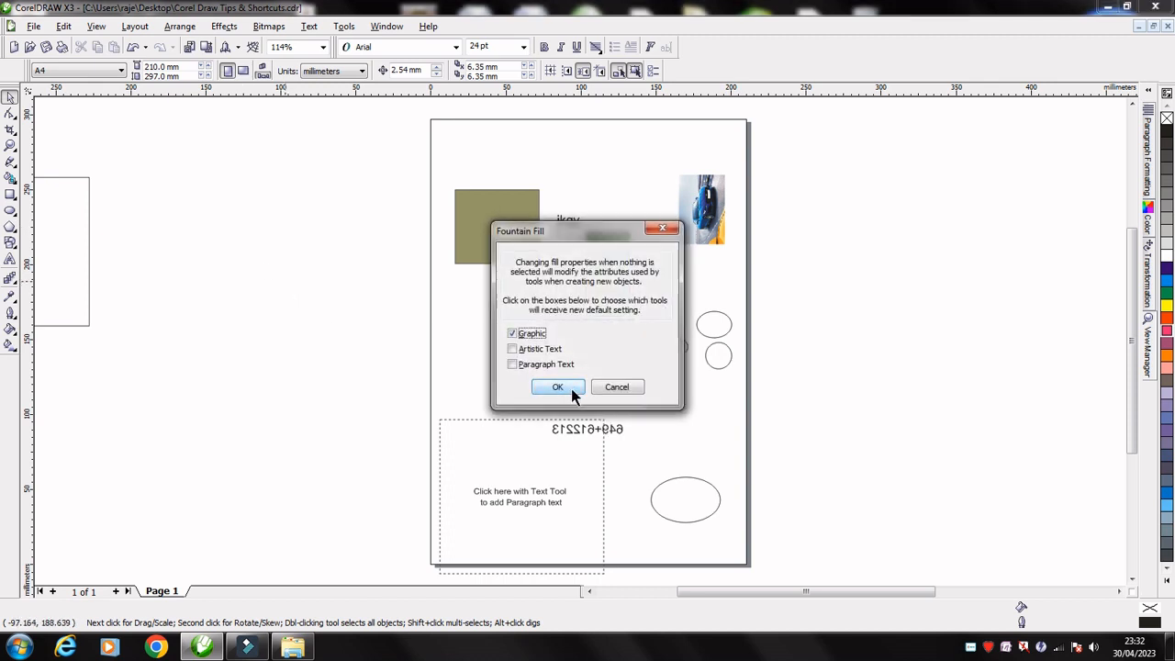
pyautogui.click(625, 387)
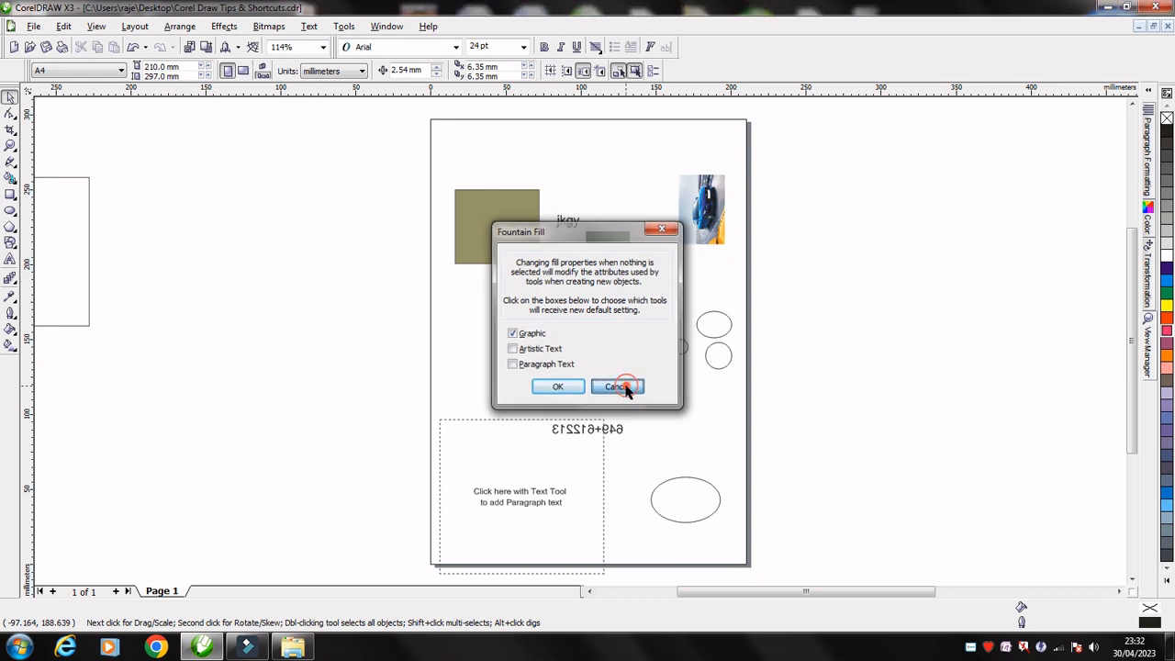
# Give the empty rectangle below the green one a linear custom fountain fill from black through yellow at 51% to salmon pink
pyautogui.click(589, 343)
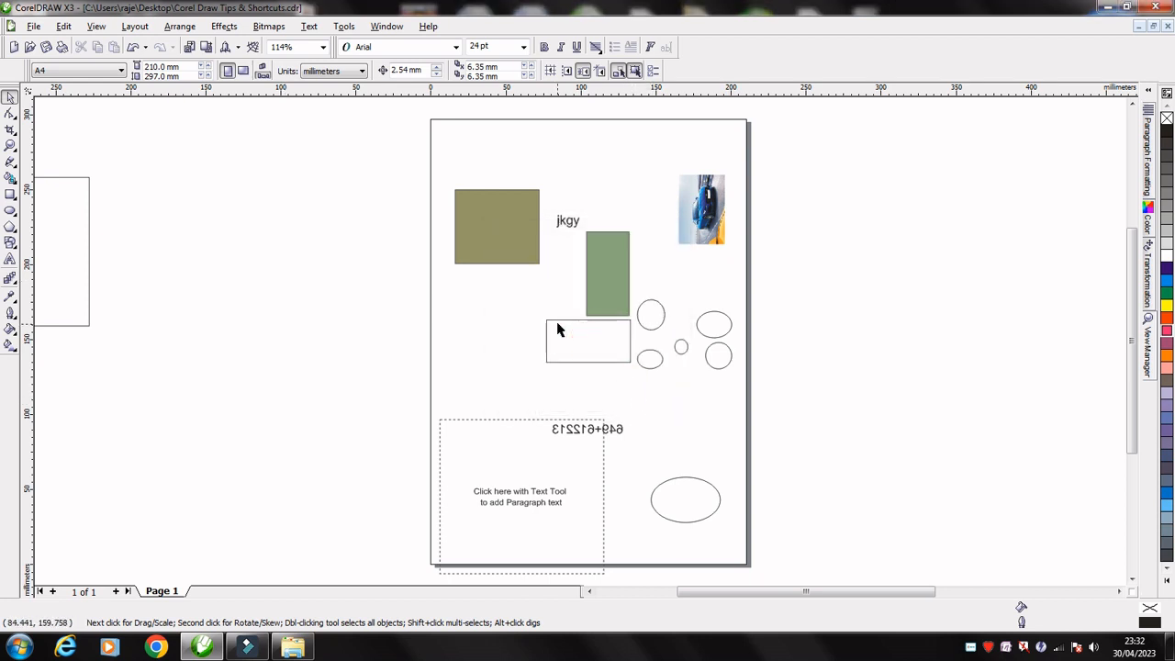
pyautogui.click(557, 322)
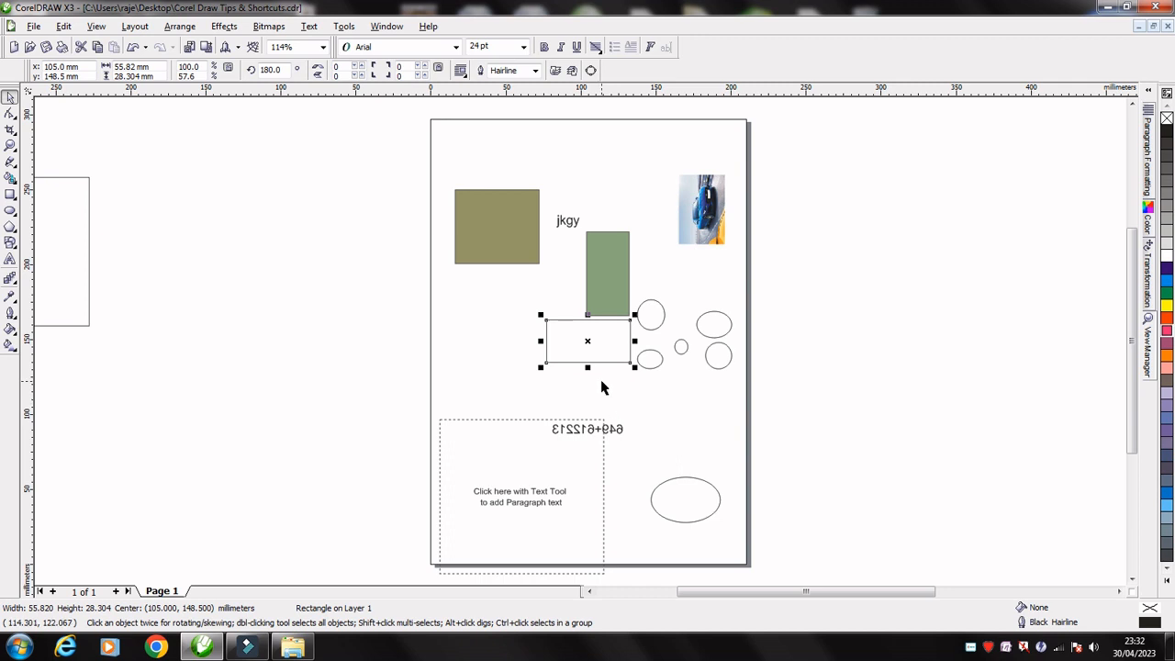
pyautogui.press('F11')
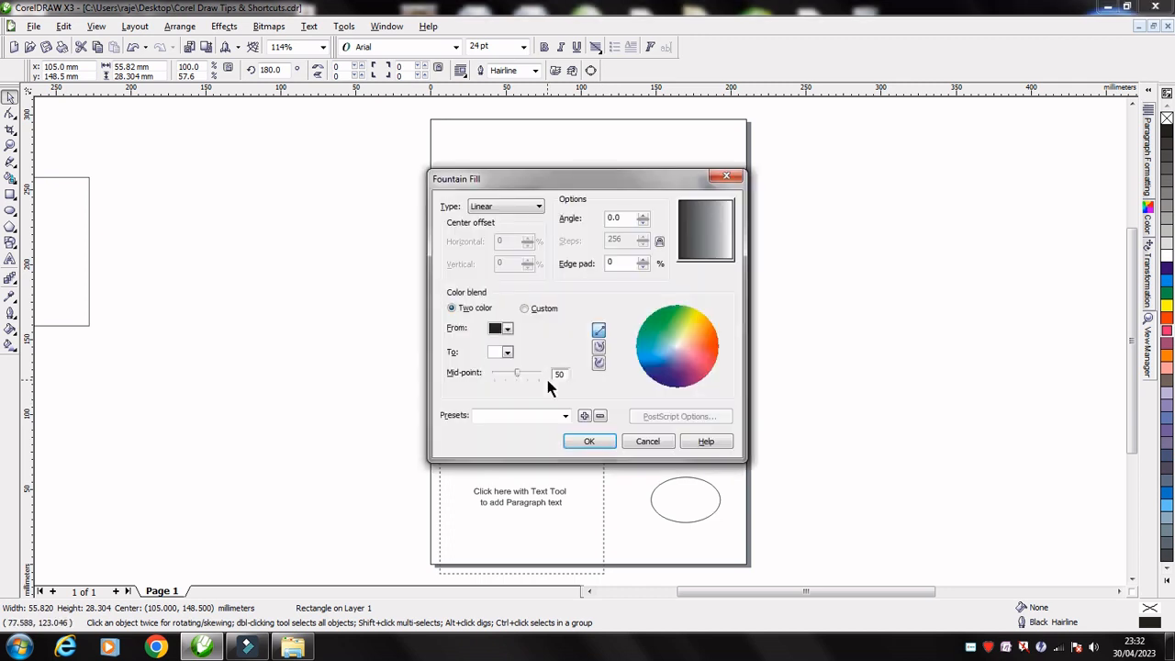
pyautogui.moveTo(639, 181); pyautogui.dragTo(895, 190)
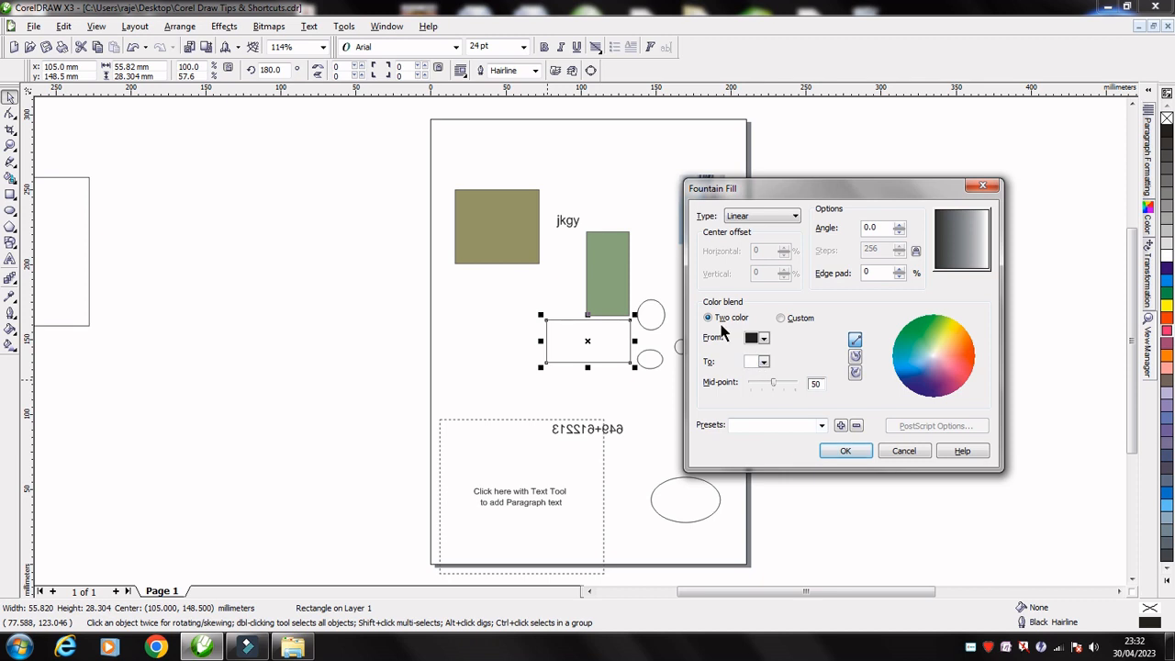
pyautogui.click(781, 318)
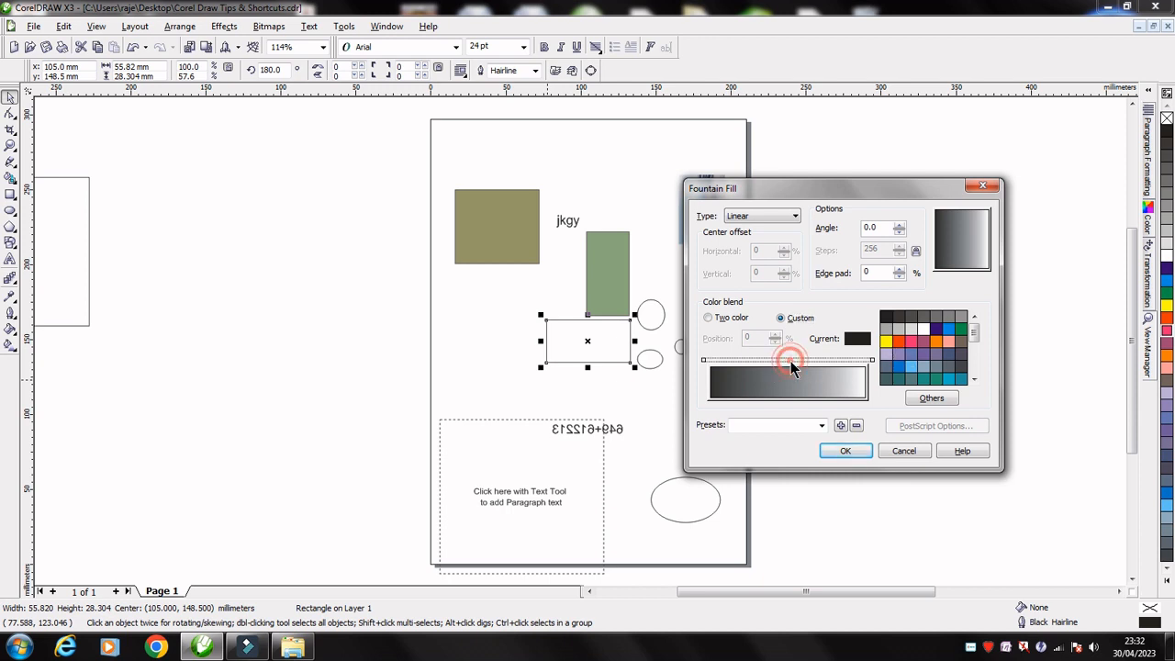
pyautogui.doubleClick(789, 360)
pyautogui.click(886, 343)
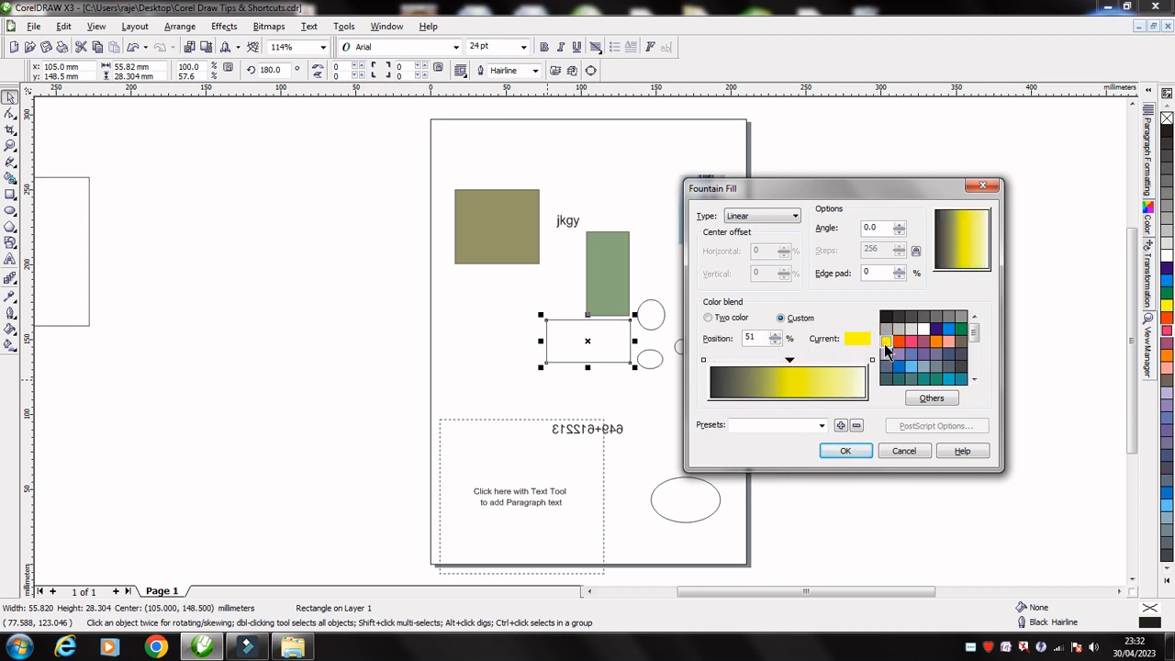
pyautogui.click(868, 359)
pyautogui.click(948, 341)
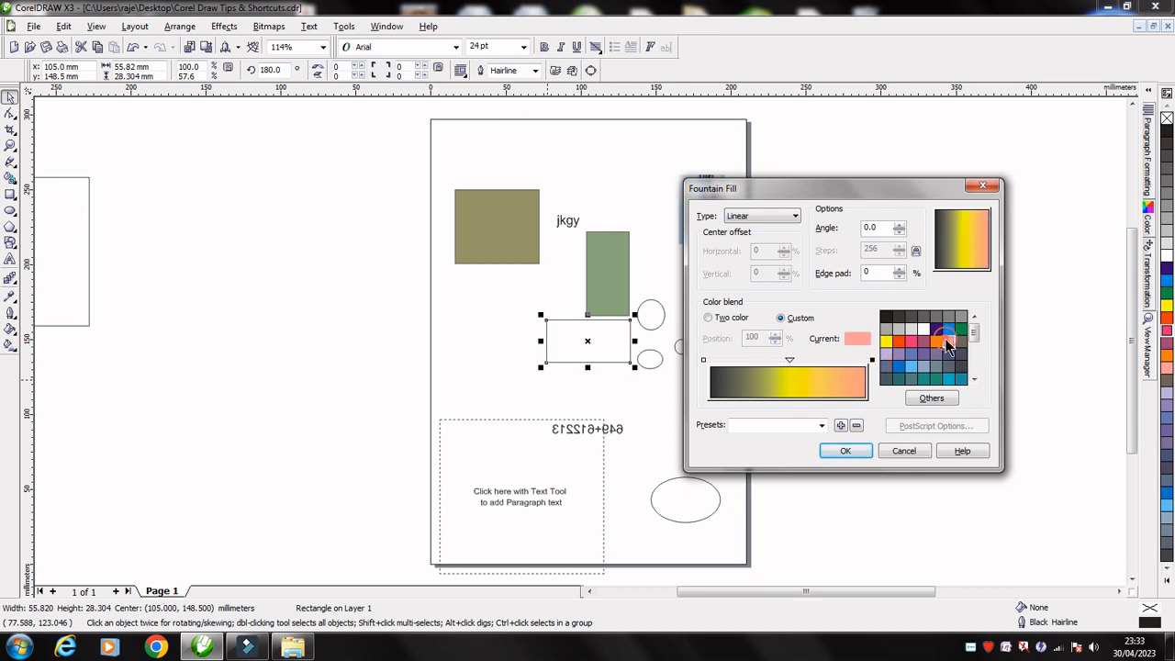
pyautogui.click(862, 447)
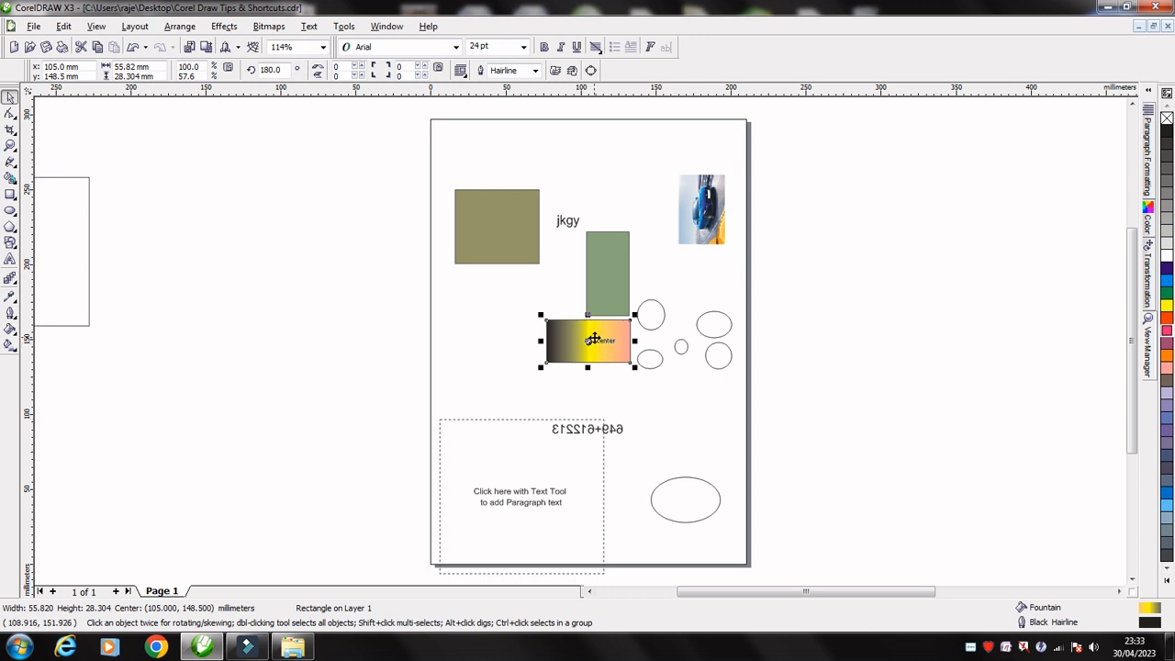
pyautogui.click(486, 297)
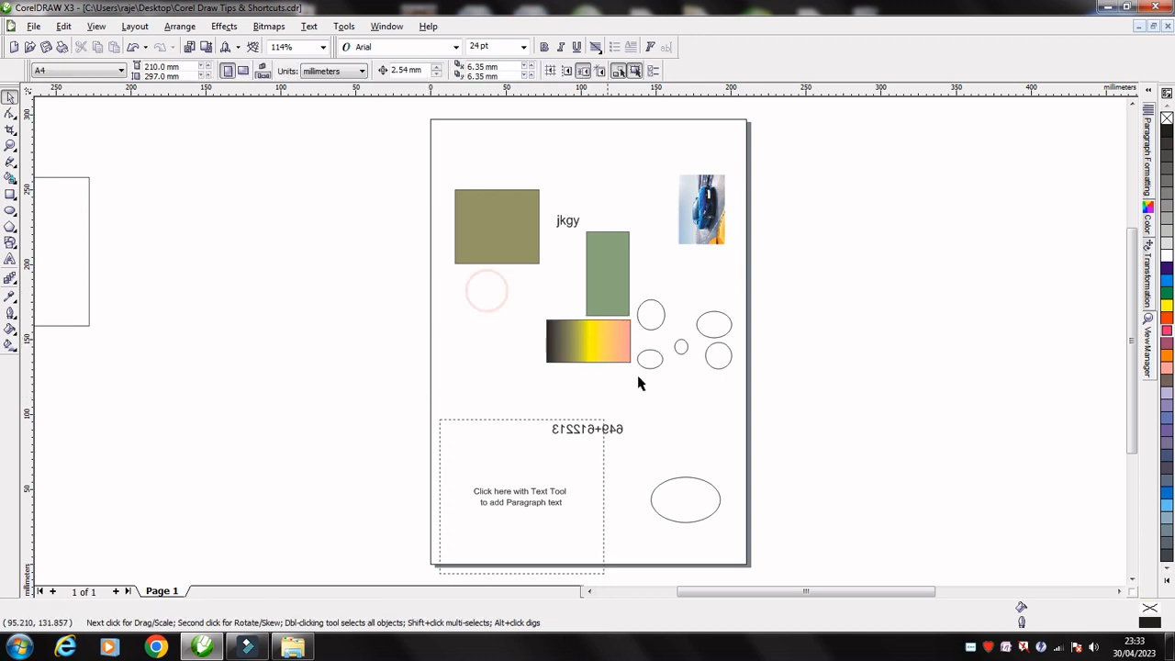
# Review the line styles in the Outline Pen settings for the ellipse beside the green rectangle, and close them without changes
pyautogui.click(650, 328)
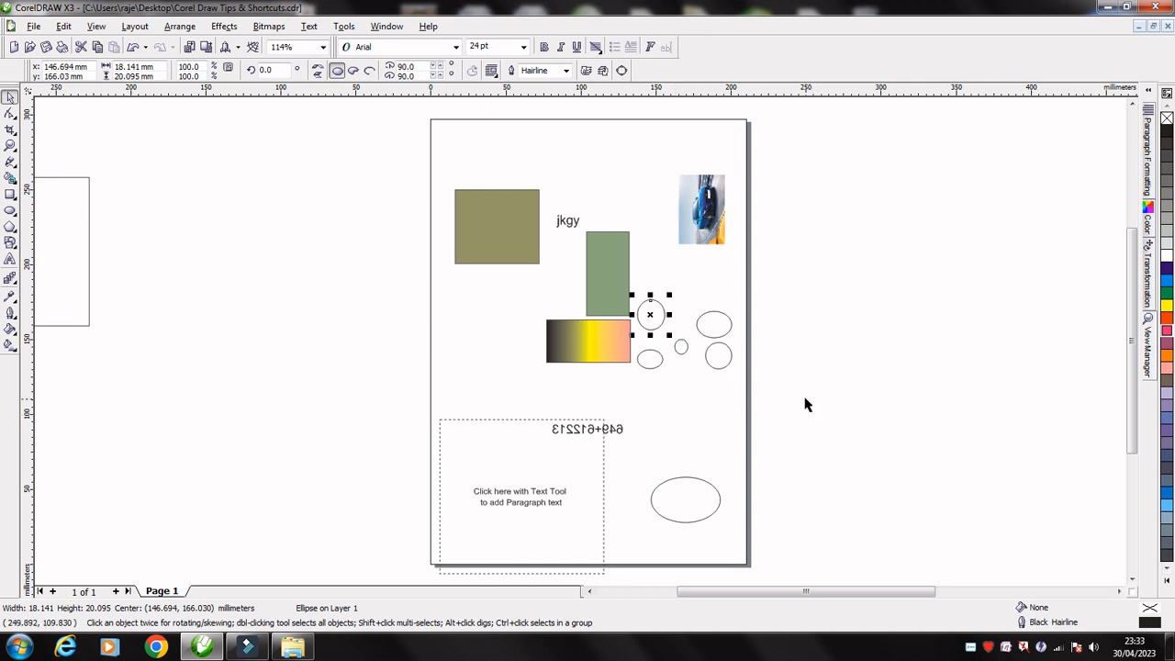
pyautogui.press('F12')
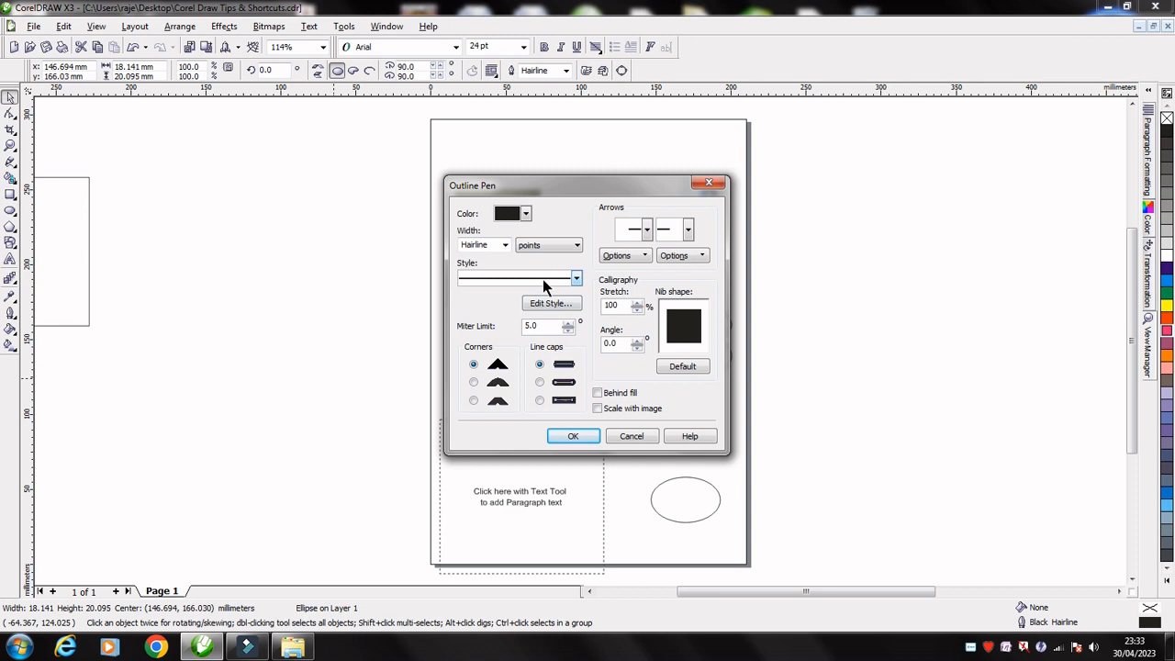
pyautogui.click(574, 279)
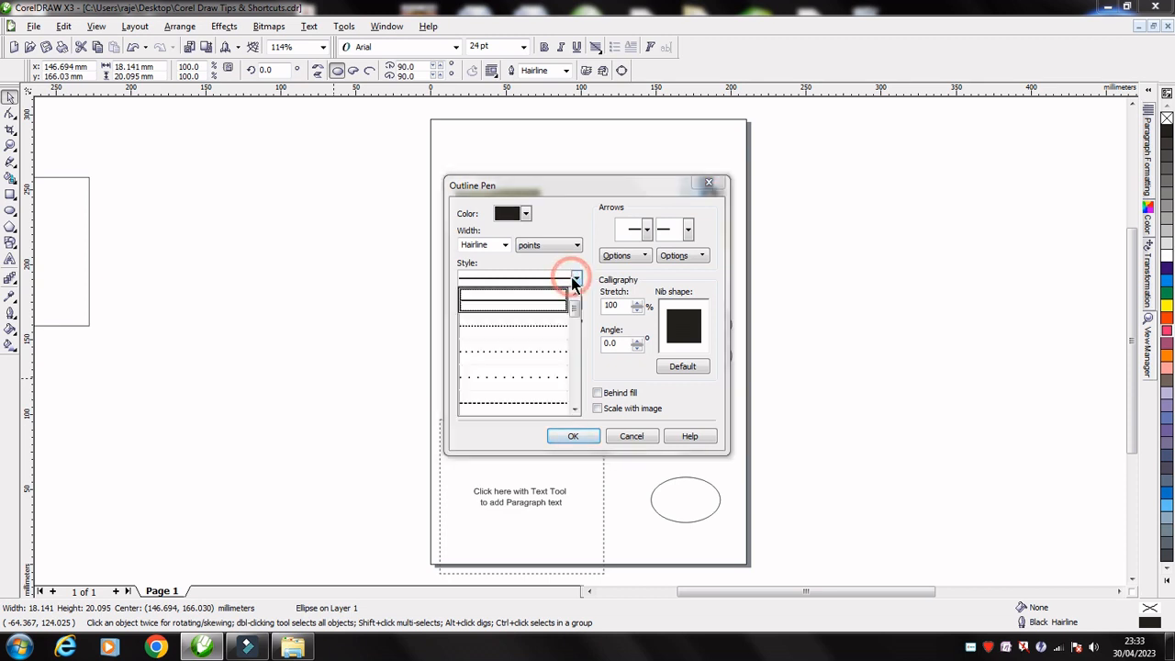
pyautogui.click(575, 279)
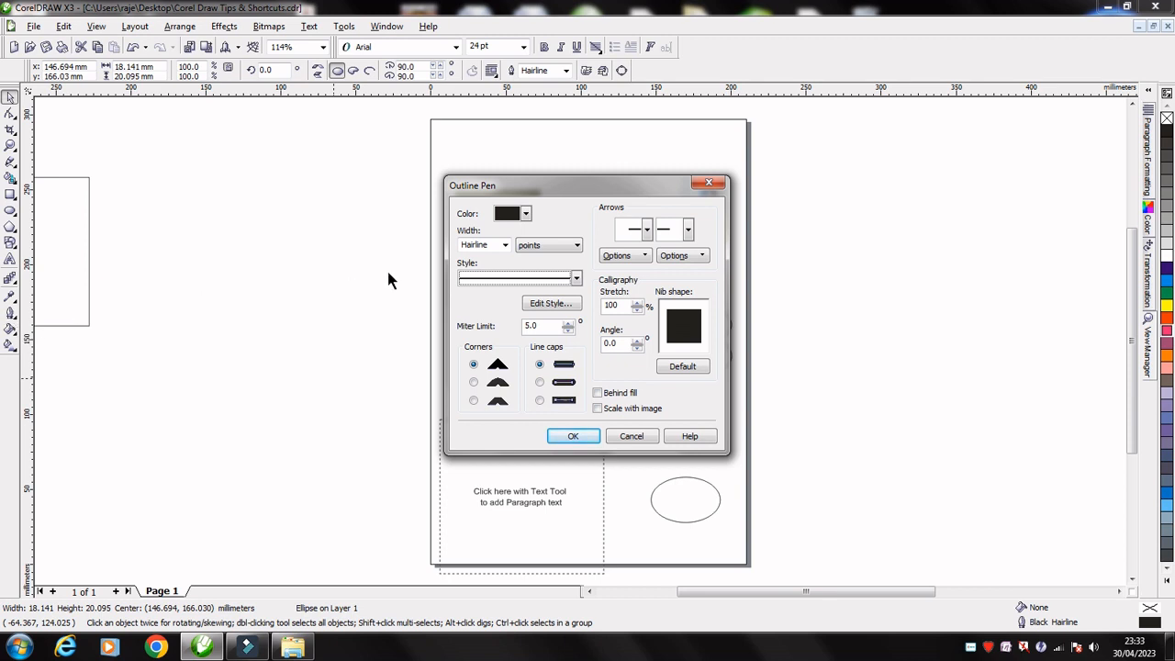
pyautogui.click(707, 184)
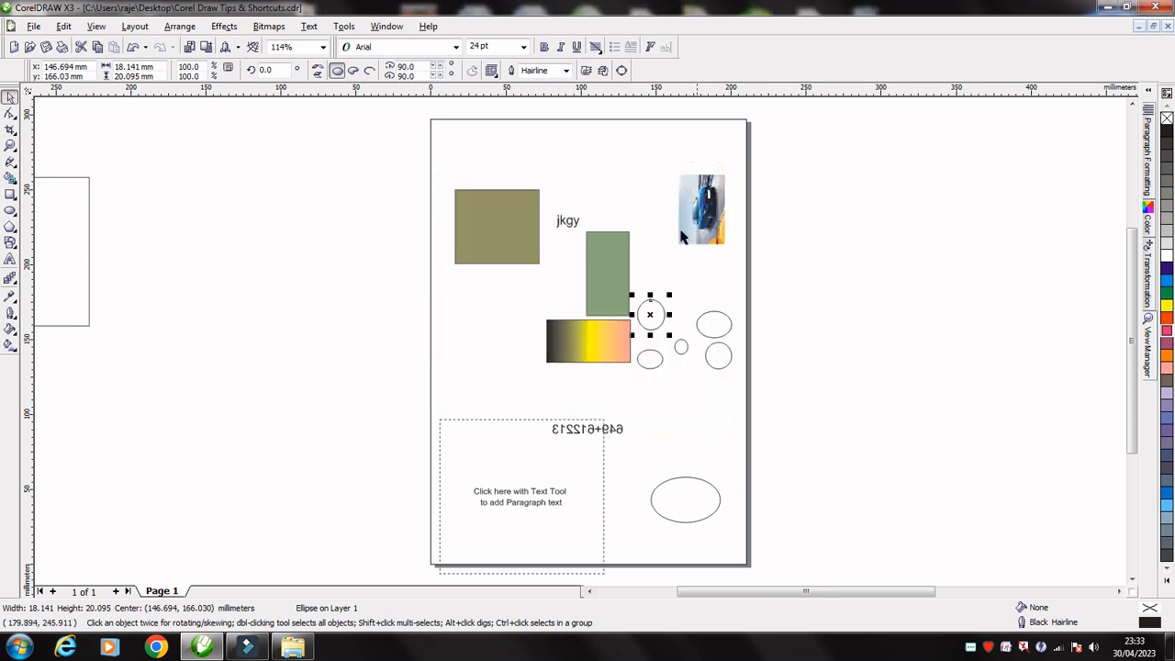
# Call up the Outline Pen defaults for new objects with nothing selected, and cancel without changing them
pyautogui.click(799, 326)
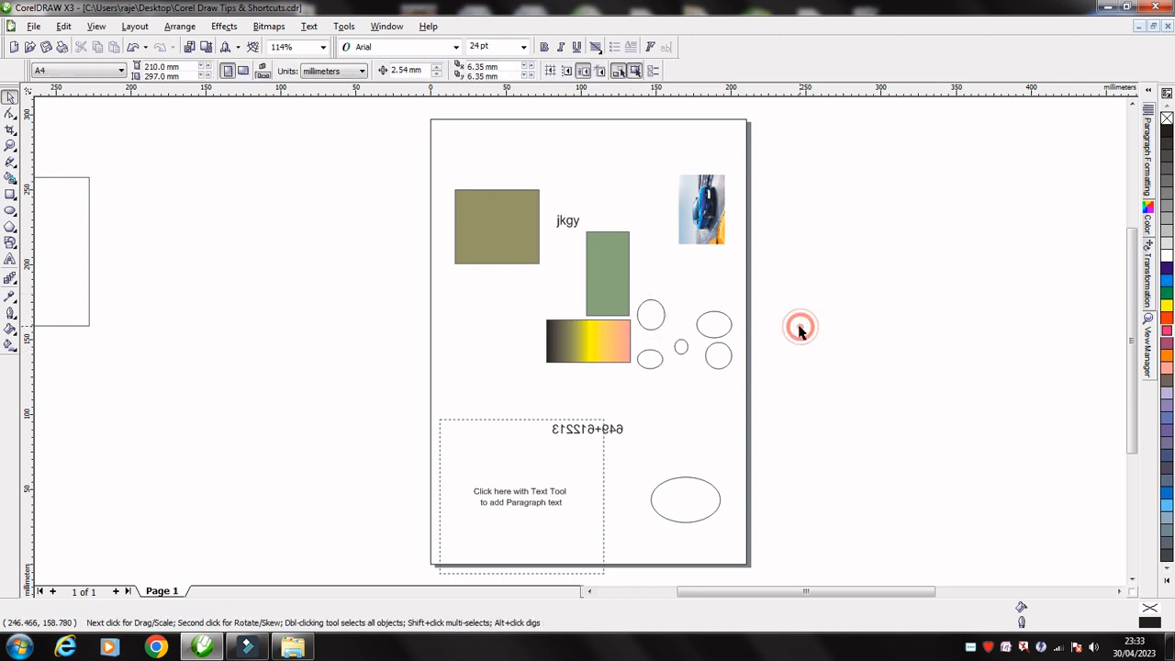
pyautogui.press('F12')
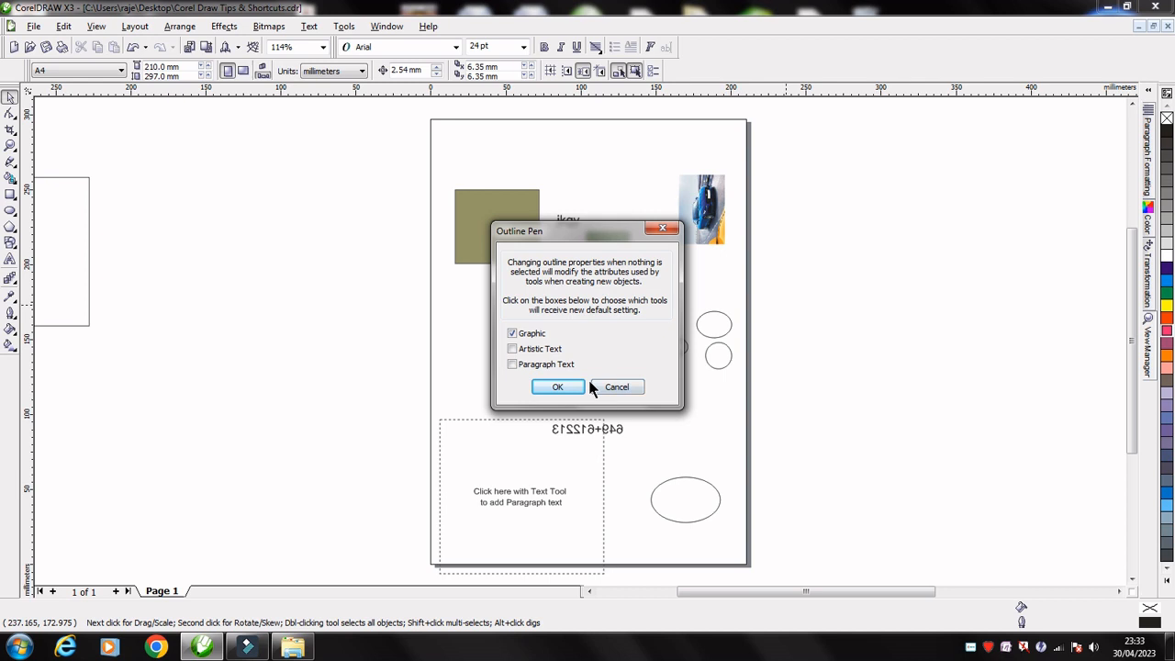
pyautogui.click(615, 385)
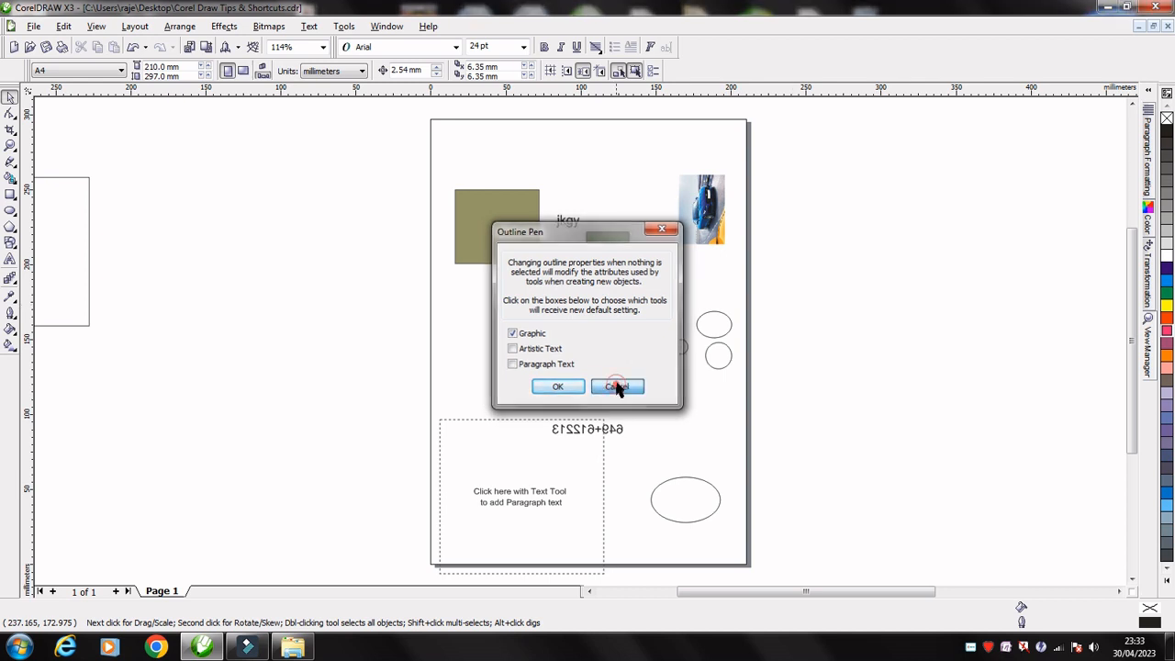
# View the Outline Pen settings for the ellipse below the photo, moving the dialog off the ellipses, and cancel them
pyautogui.click(722, 325)
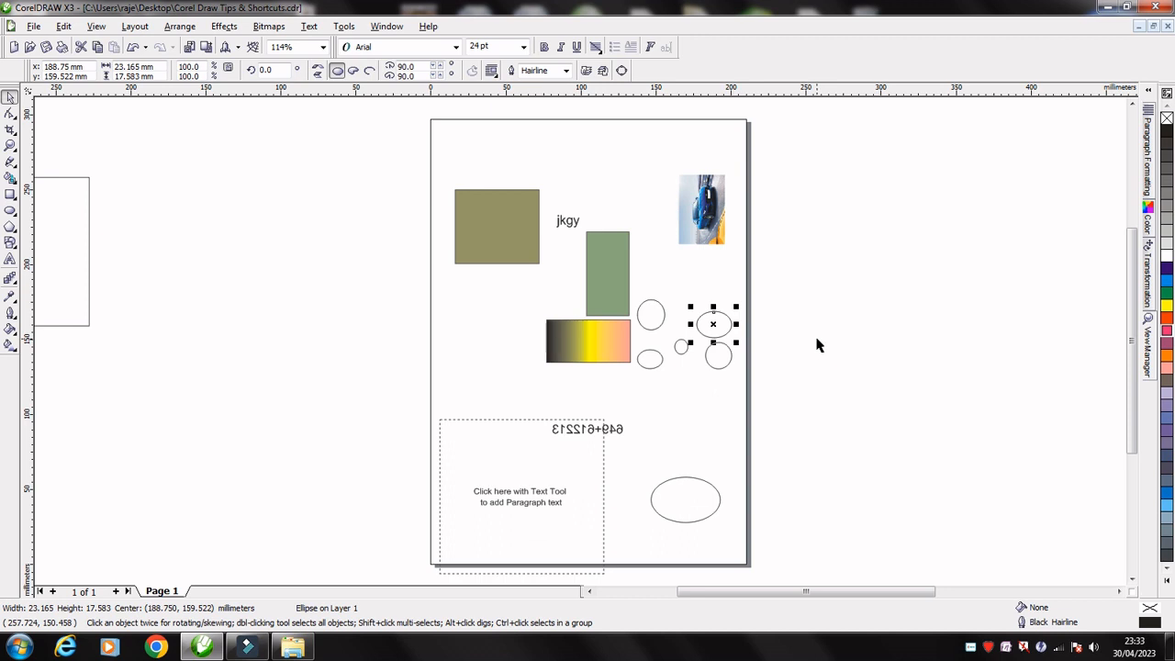
pyautogui.press('F12')
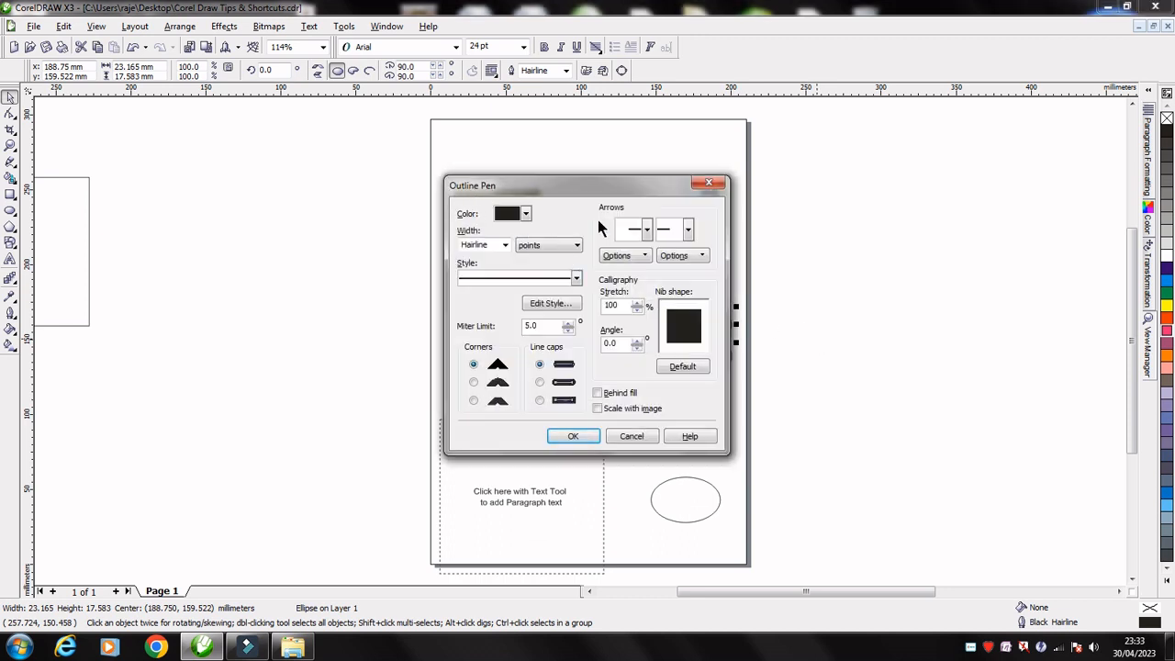
pyautogui.moveTo(623, 189); pyautogui.dragTo(455, 172)
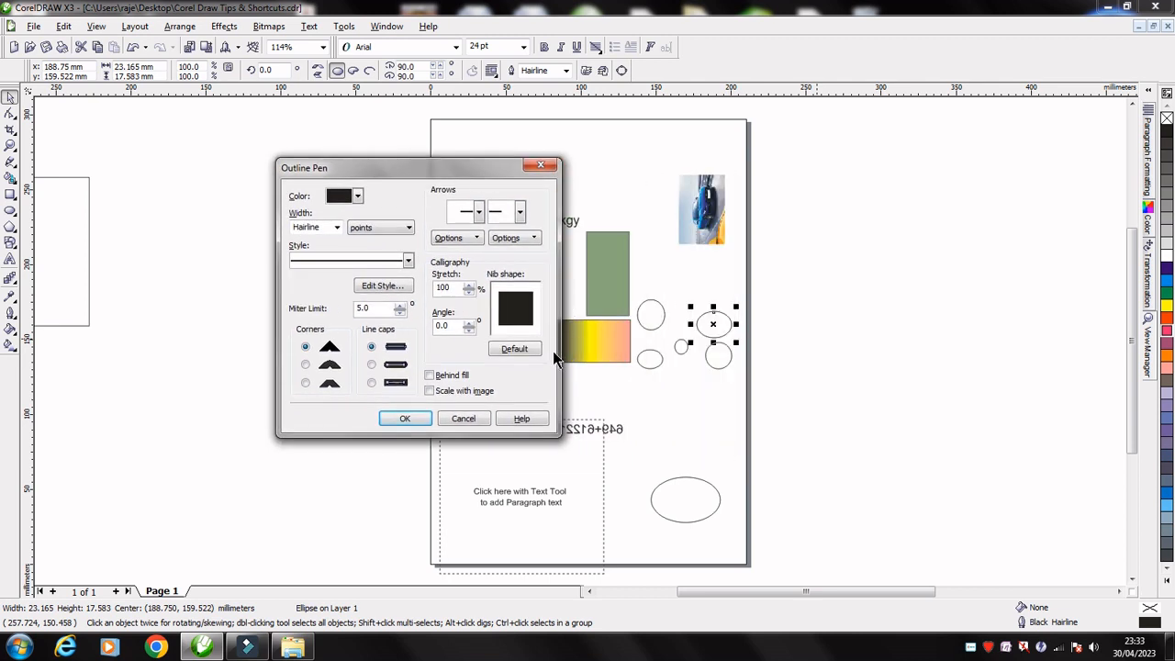
pyautogui.click(464, 422)
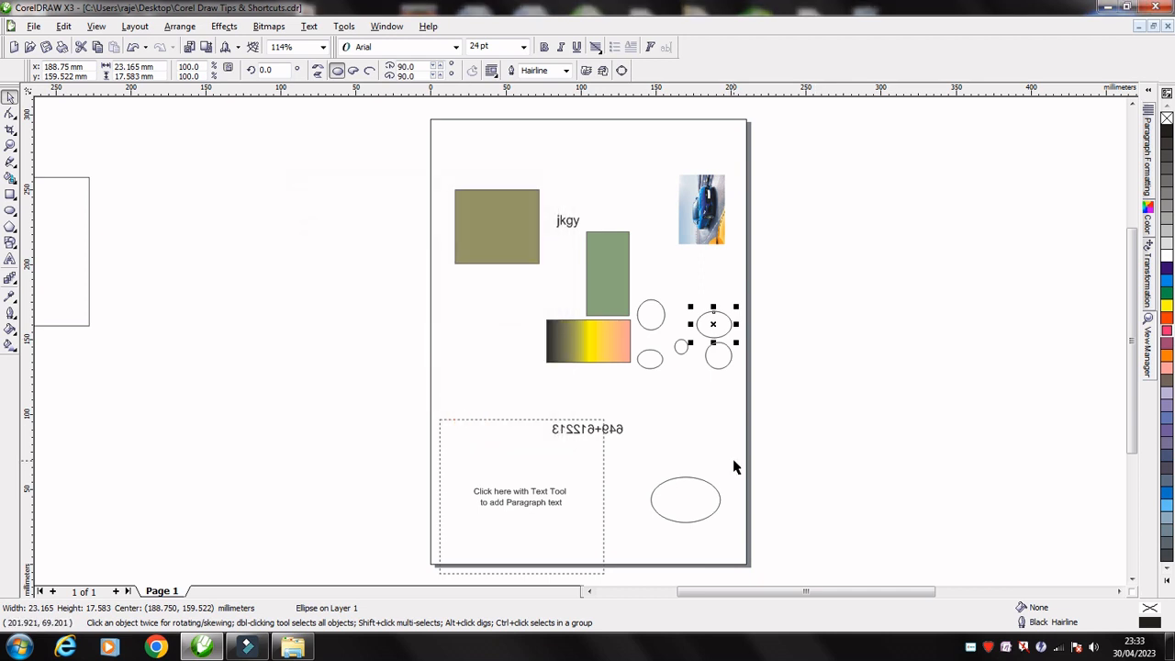